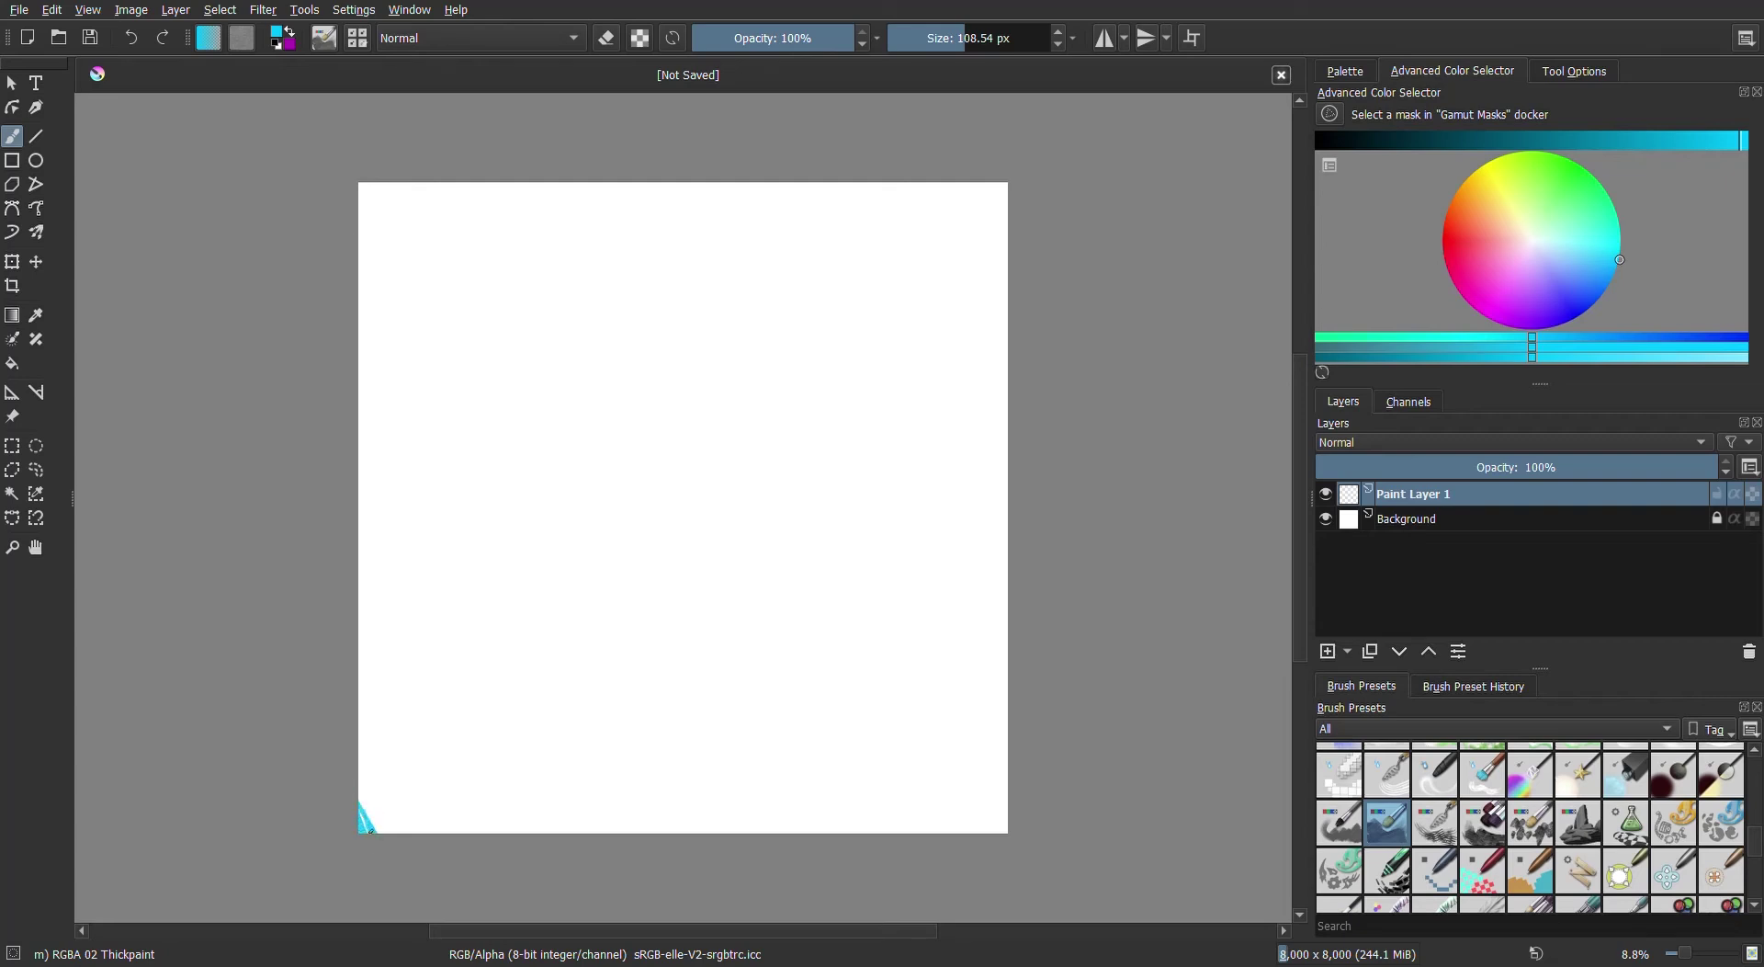
Enlarge the brush to about 548 px and paint a diagonal cyan triangle over the bottom-left corner
drag(363, 818, 368, 825)
drag(987, 46, 1022, 46)
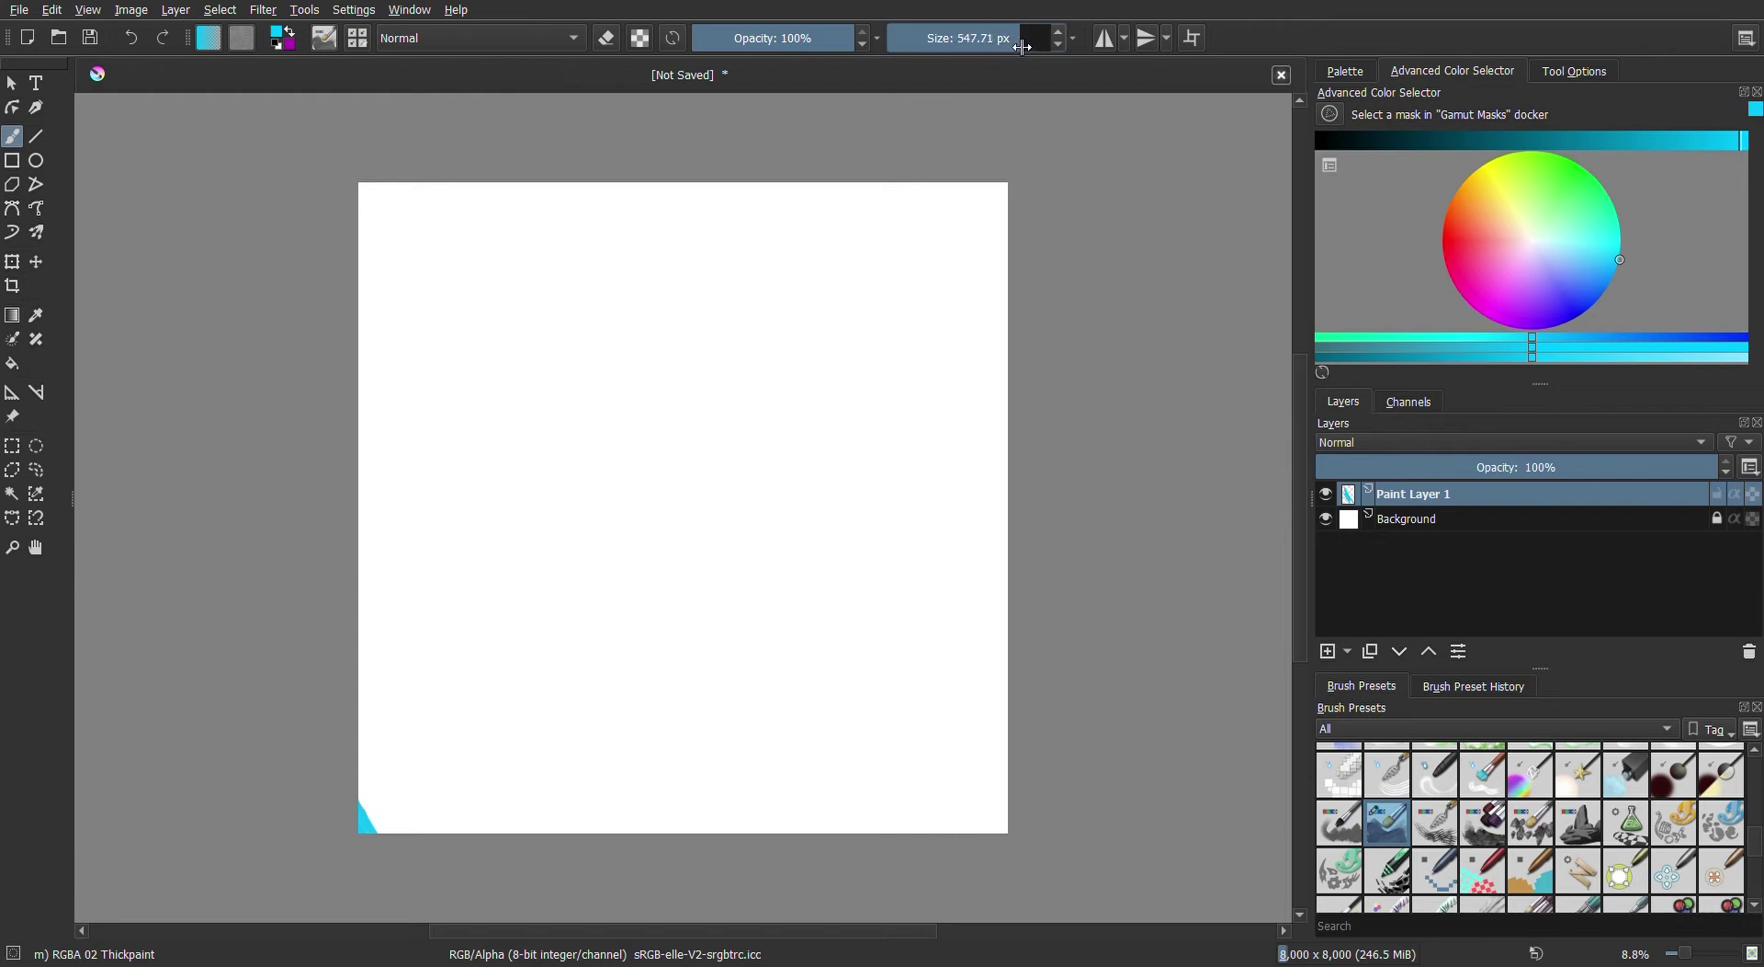
mouse_move(363, 799)
mouse_down()
mouse_move(405, 850)
mouse_move(410, 807)
mouse_move(363, 686)
mouse_move(472, 829)
mouse_move(361, 627)
mouse_move(508, 835)
mouse_up()
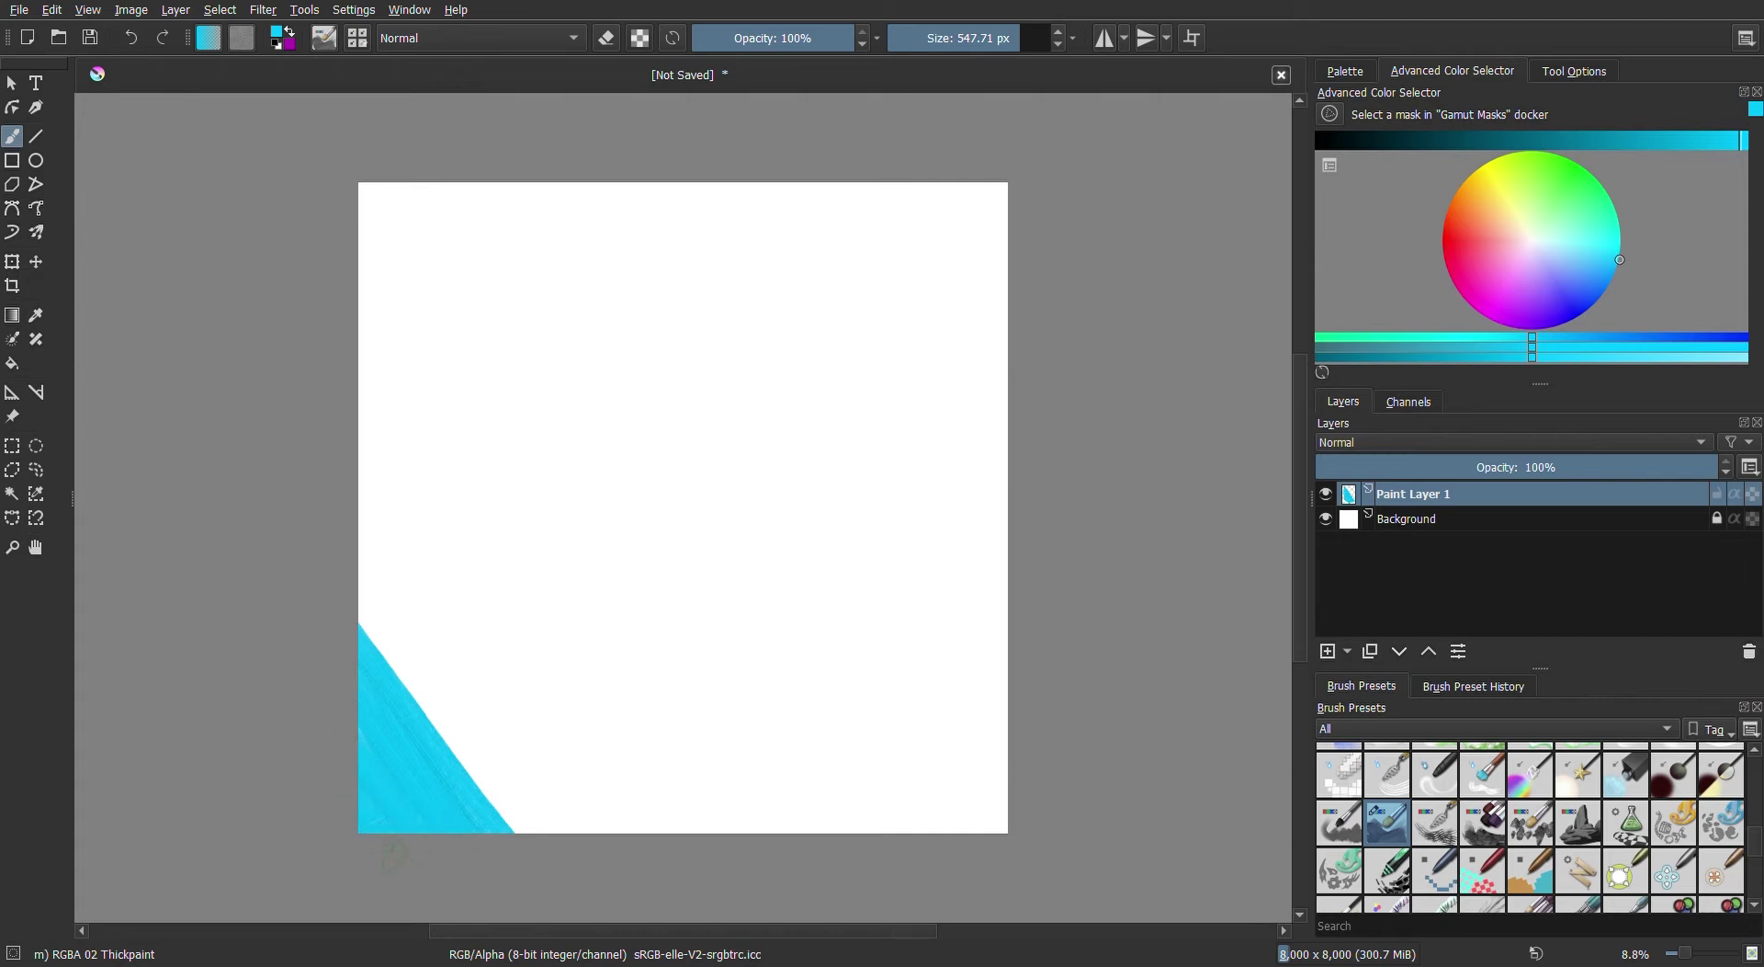
drag(336, 583, 561, 864)
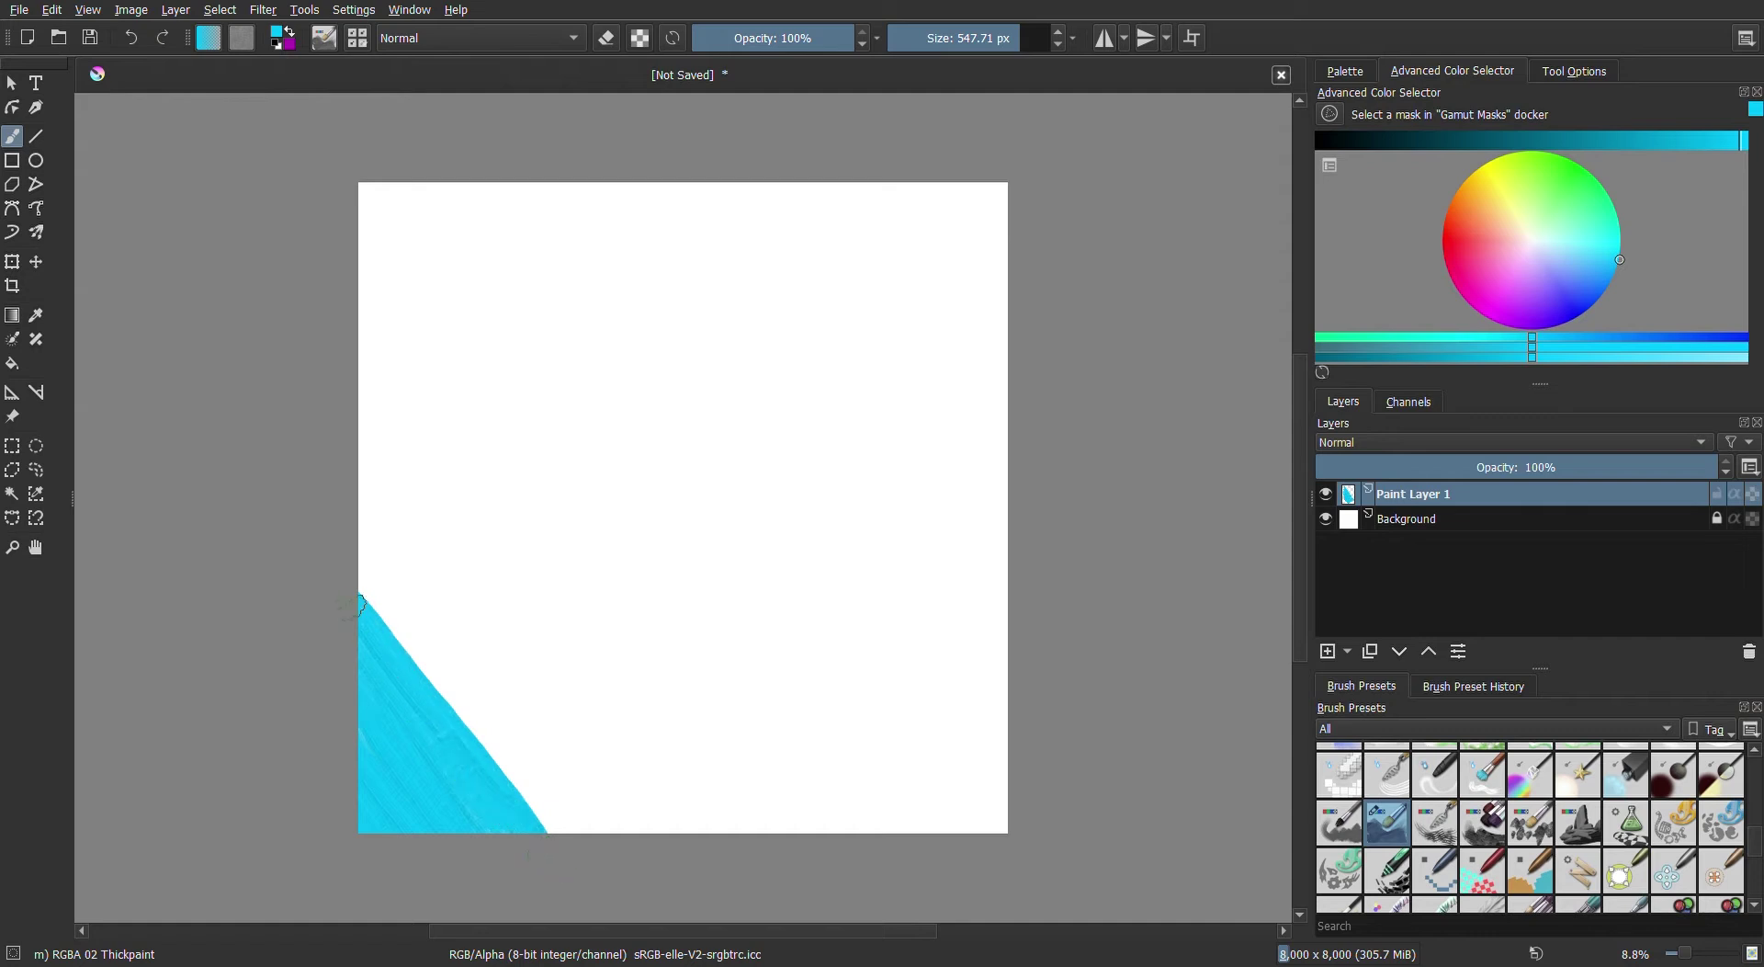
drag(342, 564, 581, 864)
mouse_move(468, 727)
mouse_down()
mouse_move(362, 556)
mouse_move(610, 828)
mouse_move(432, 615)
mouse_move(364, 471)
mouse_move(652, 822)
mouse_up()
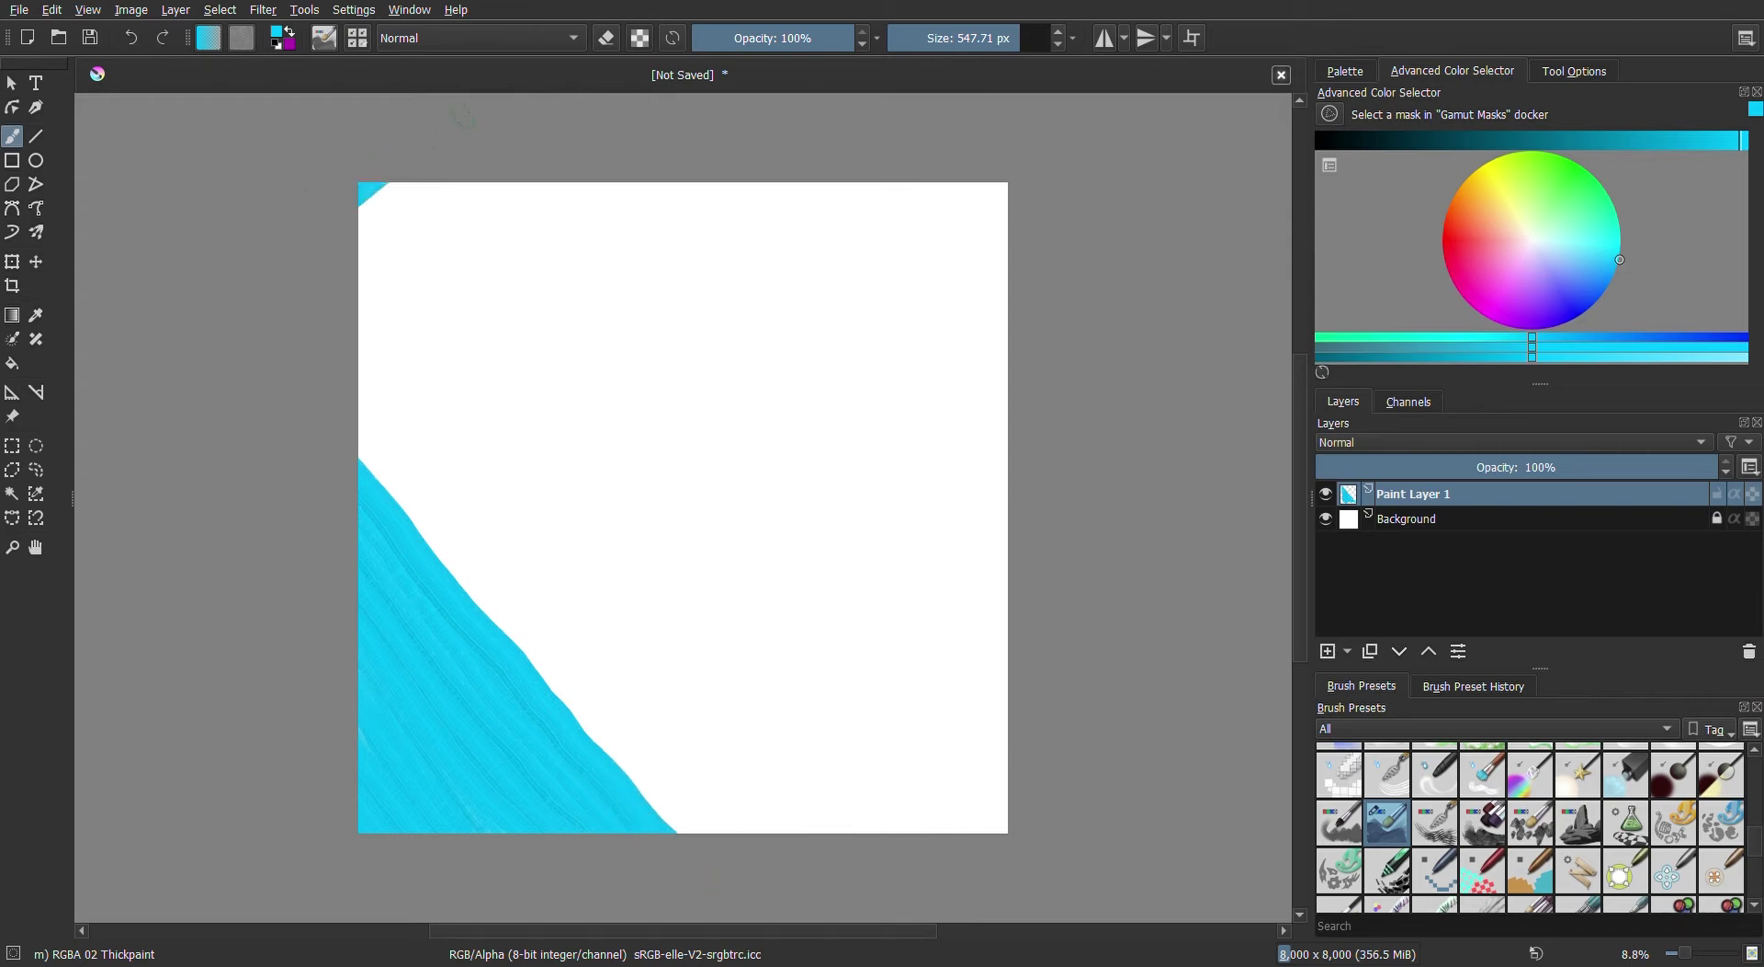
Paint a cyan wedge into the top-left corner of the canvas
drag(430, 162, 275, 305)
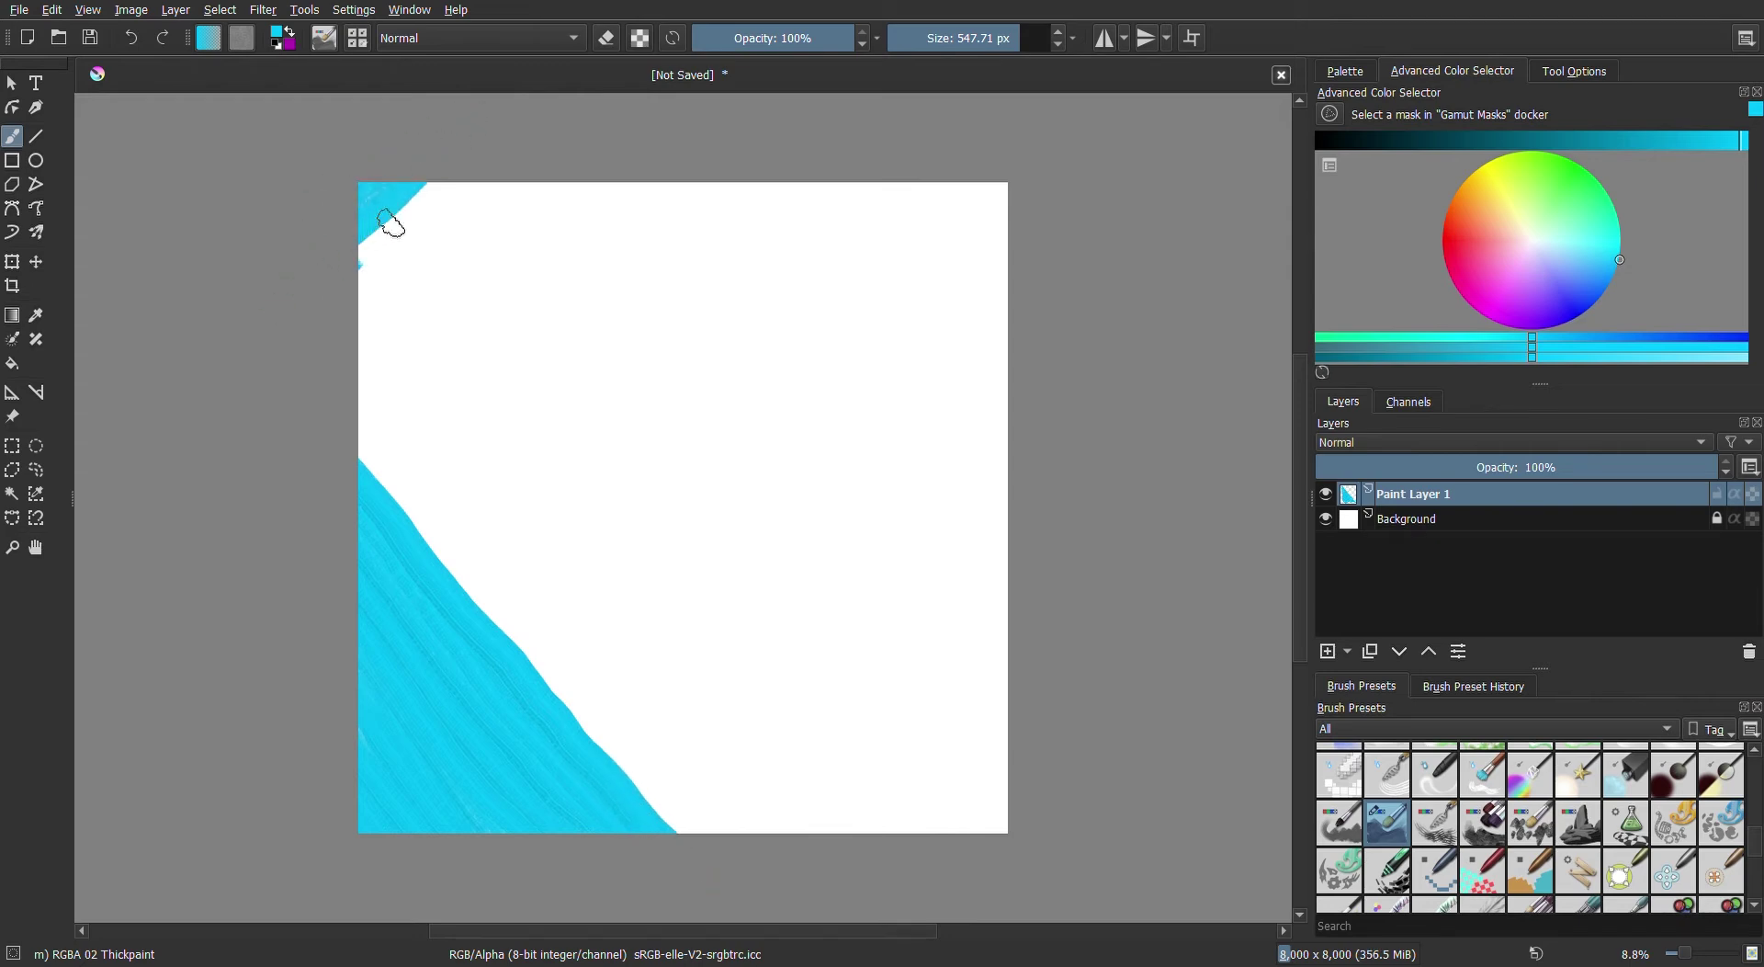
drag(383, 230, 482, 153)
drag(425, 220, 372, 285)
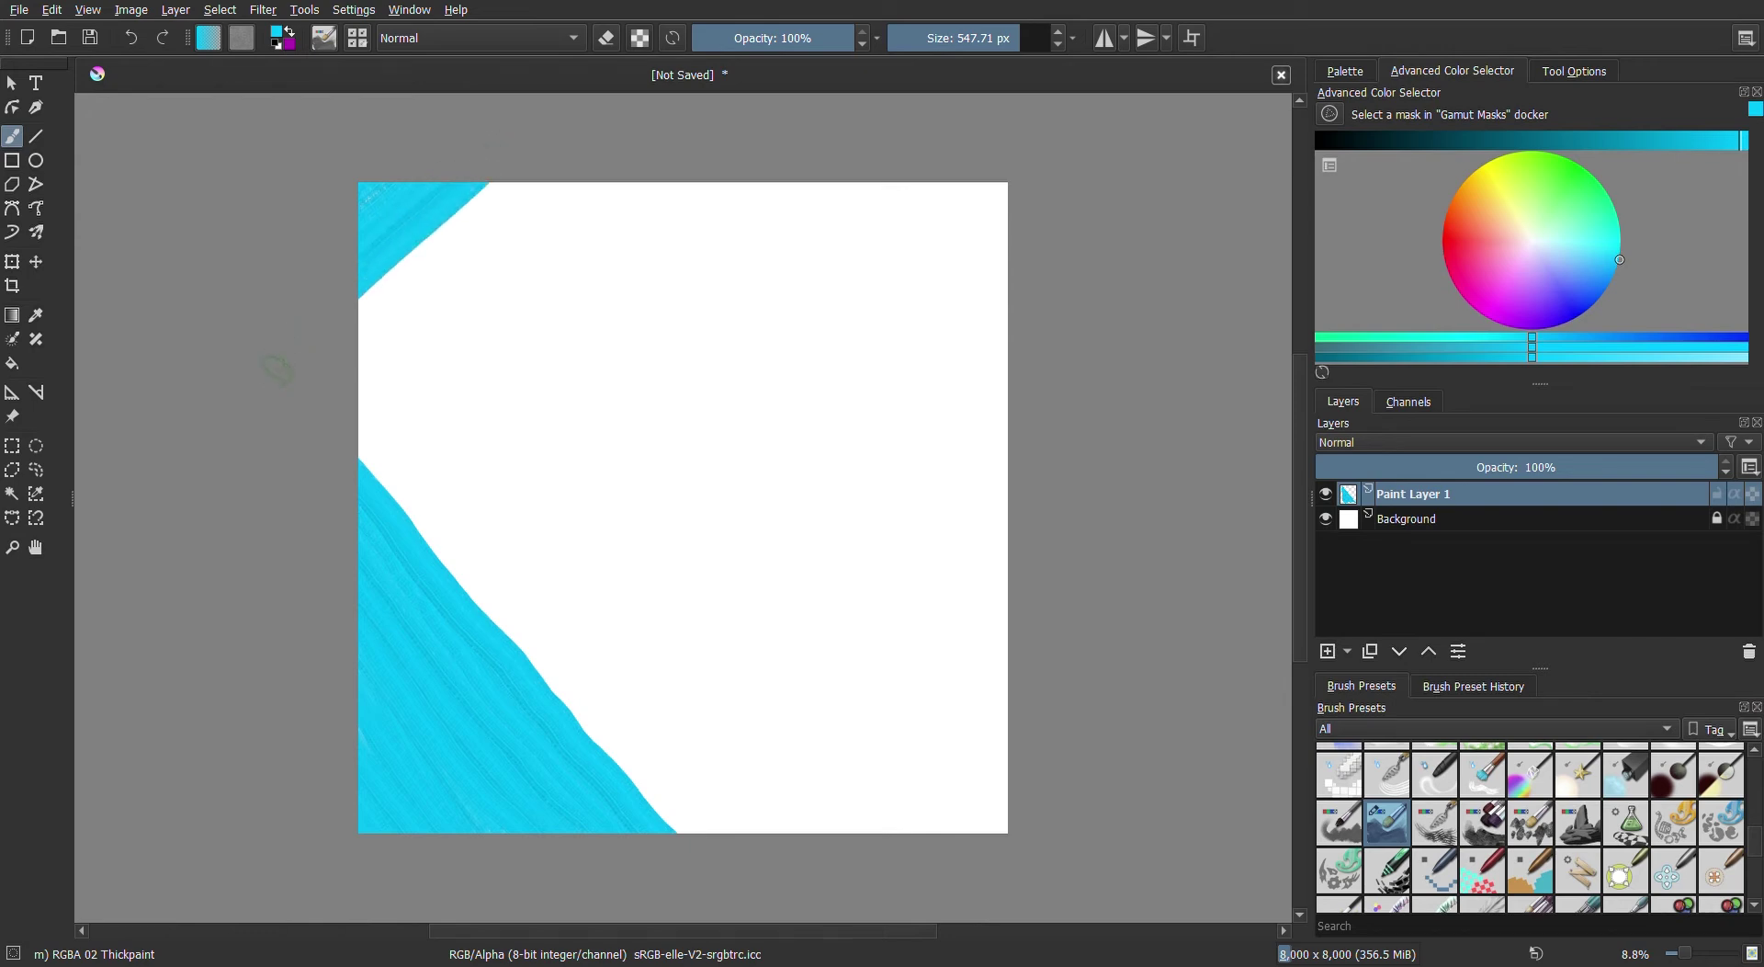
drag(445, 236, 532, 181)
drag(391, 294, 550, 168)
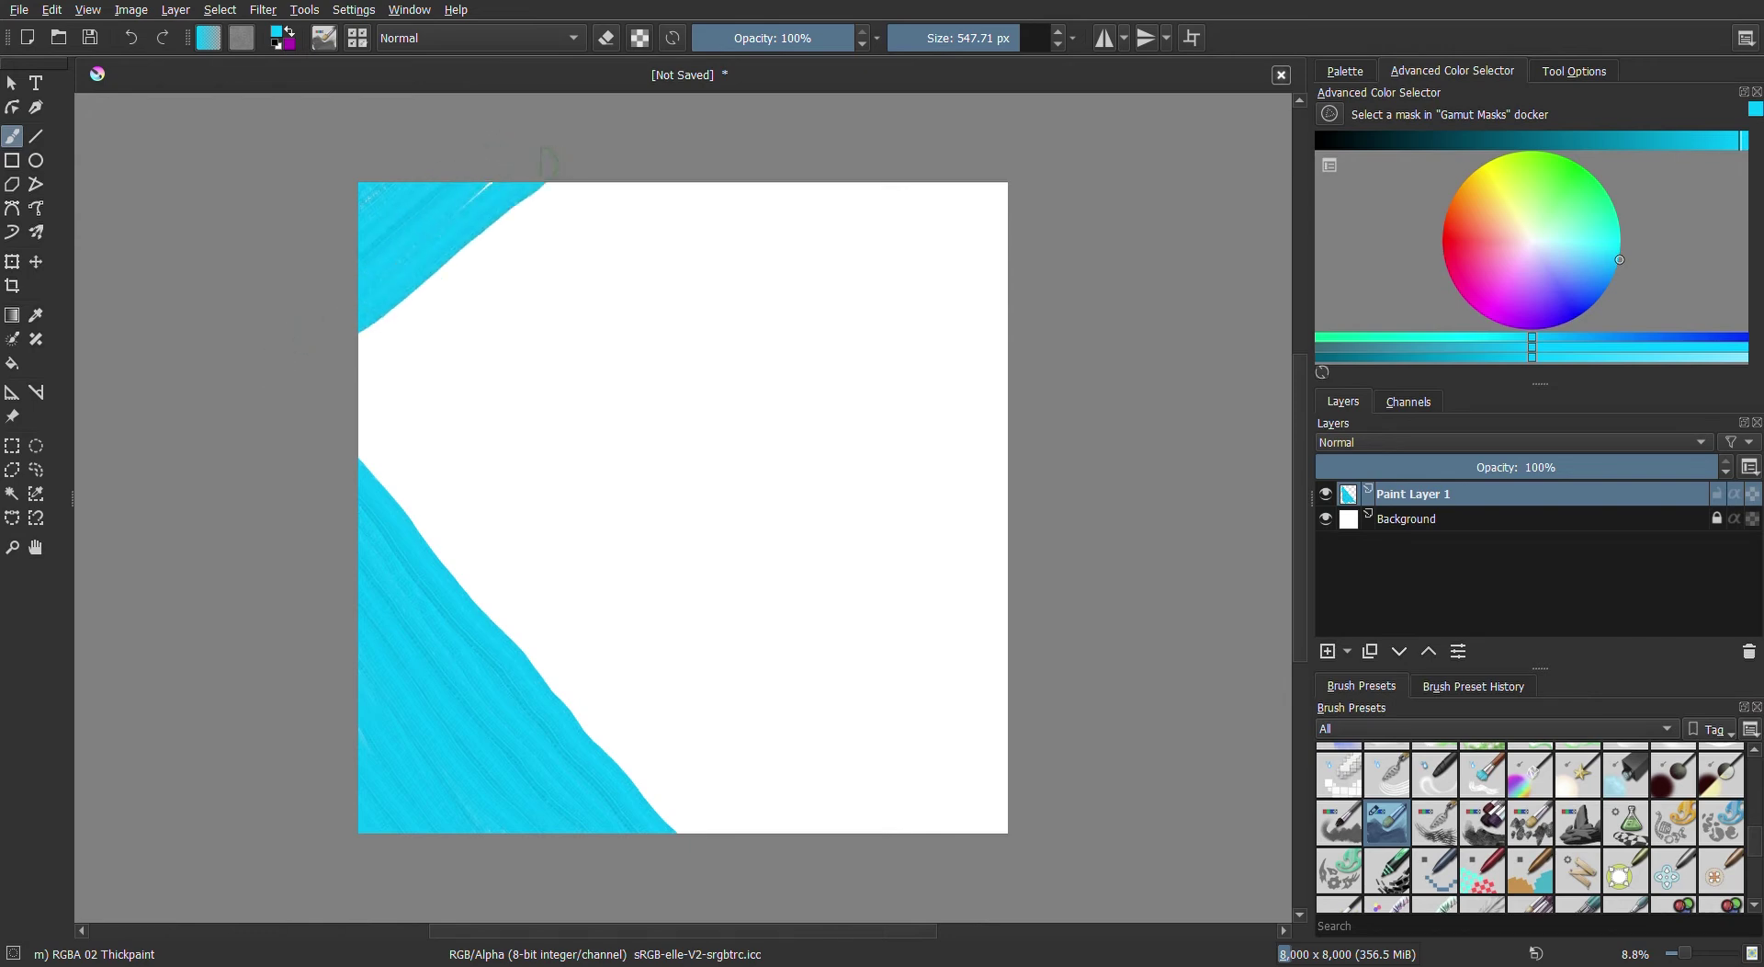
mouse_move(464, 202)
mouse_down()
mouse_move(358, 322)
mouse_move(576, 181)
mouse_up()
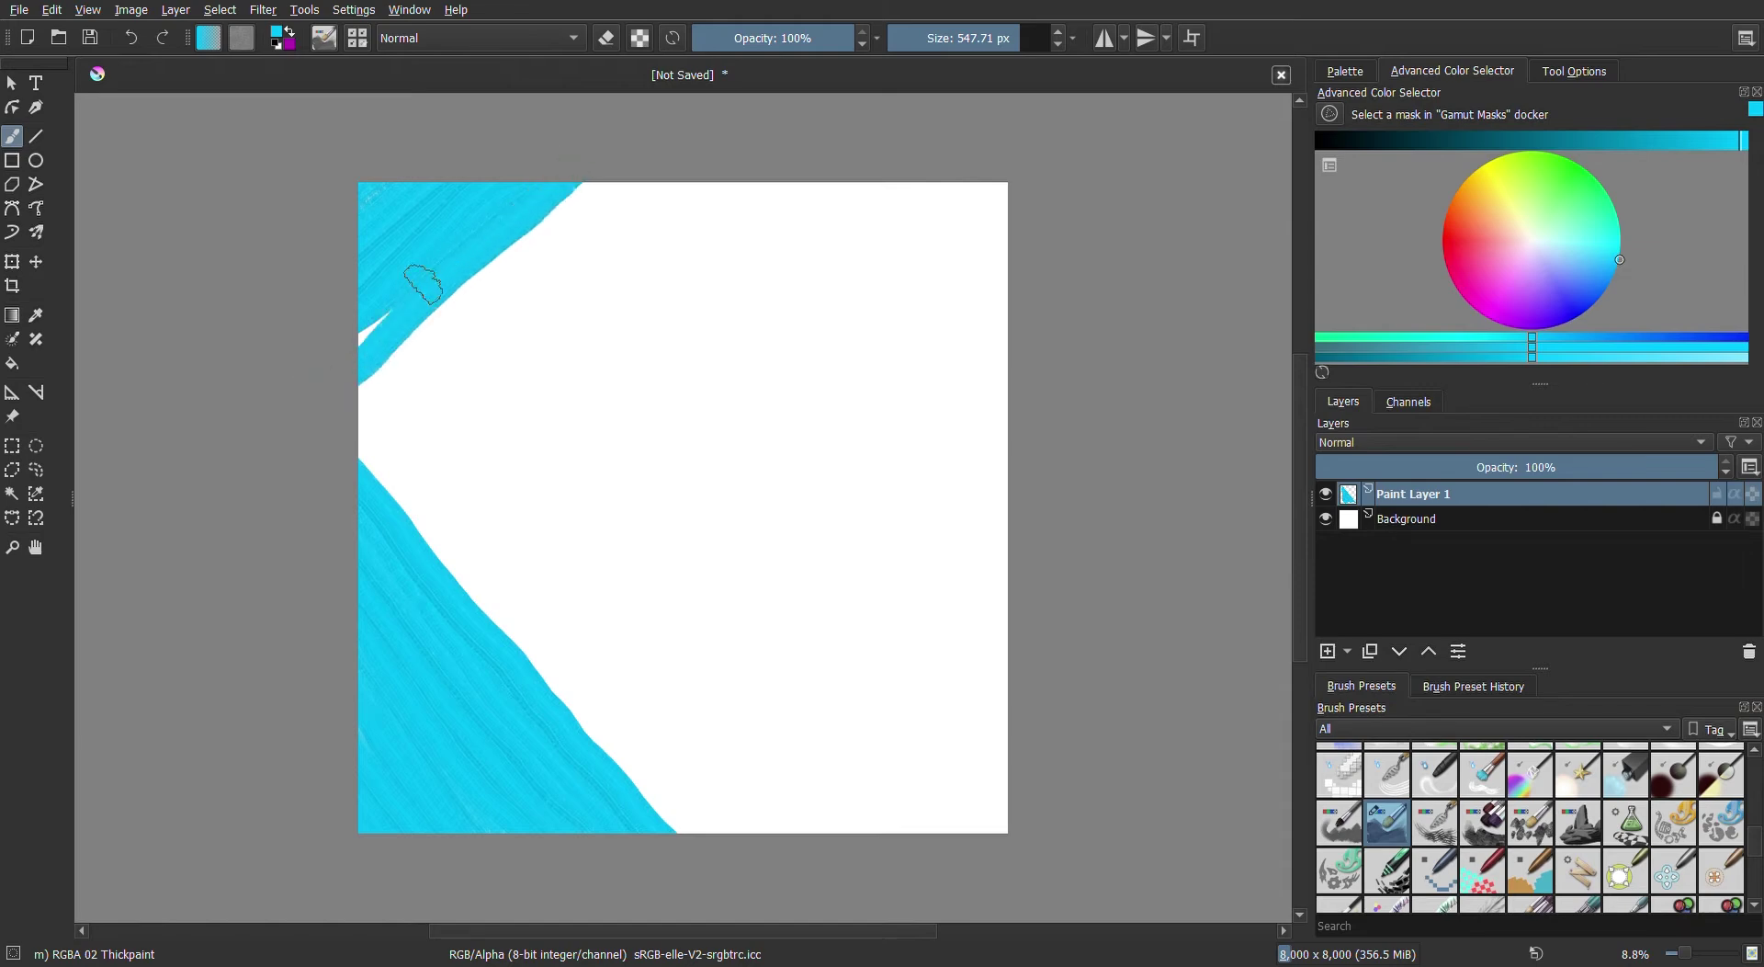
Extend the top-left cyan diagonally down the left edge and cover the white streaks
drag(372, 335, 445, 269)
drag(363, 395, 612, 164)
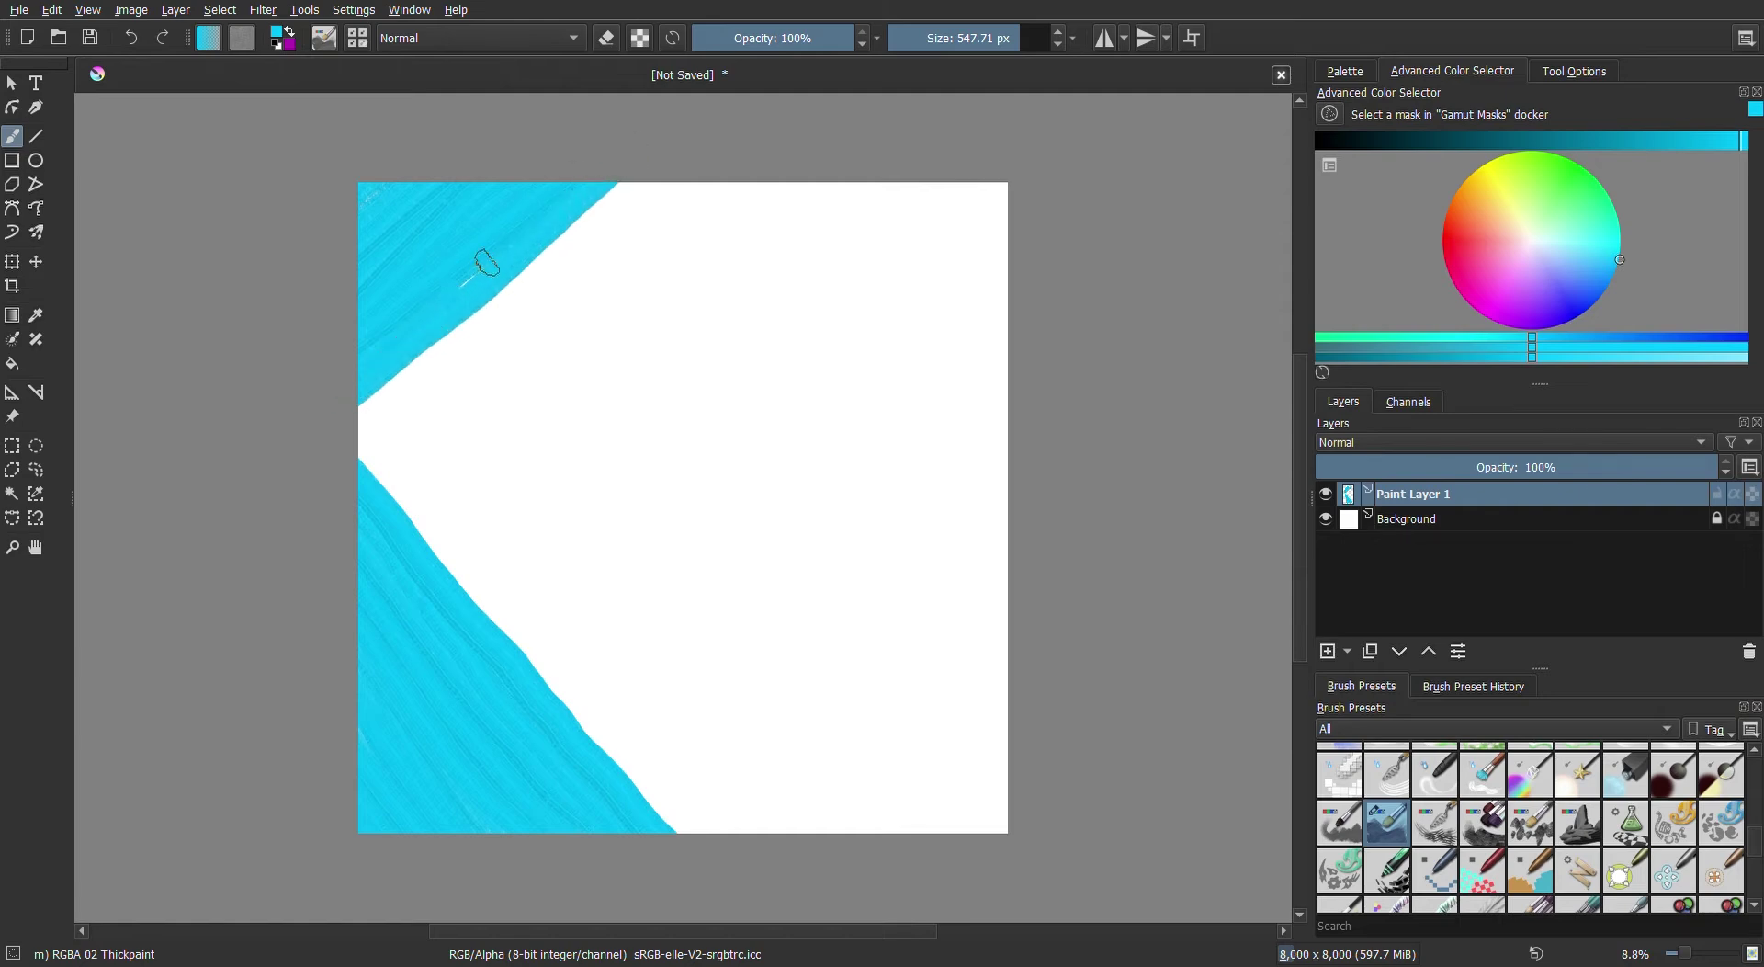
drag(362, 410, 648, 186)
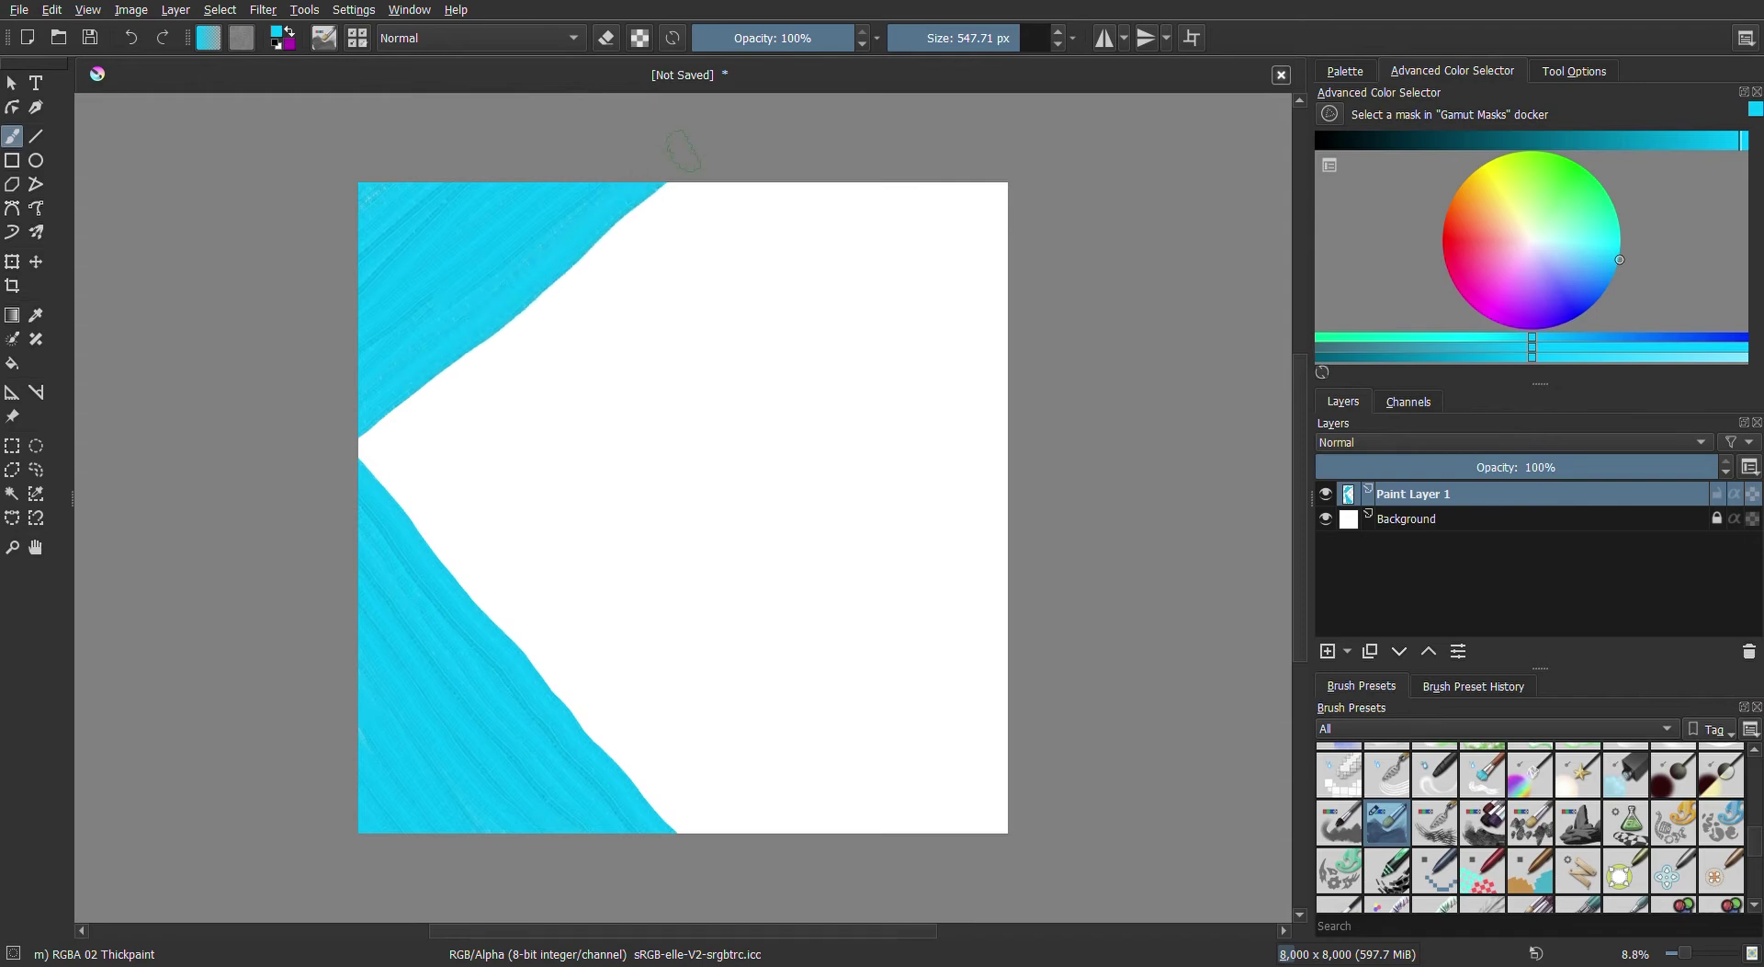
mouse_move(363, 464)
mouse_down()
mouse_move(433, 387)
mouse_move(719, 166)
mouse_up()
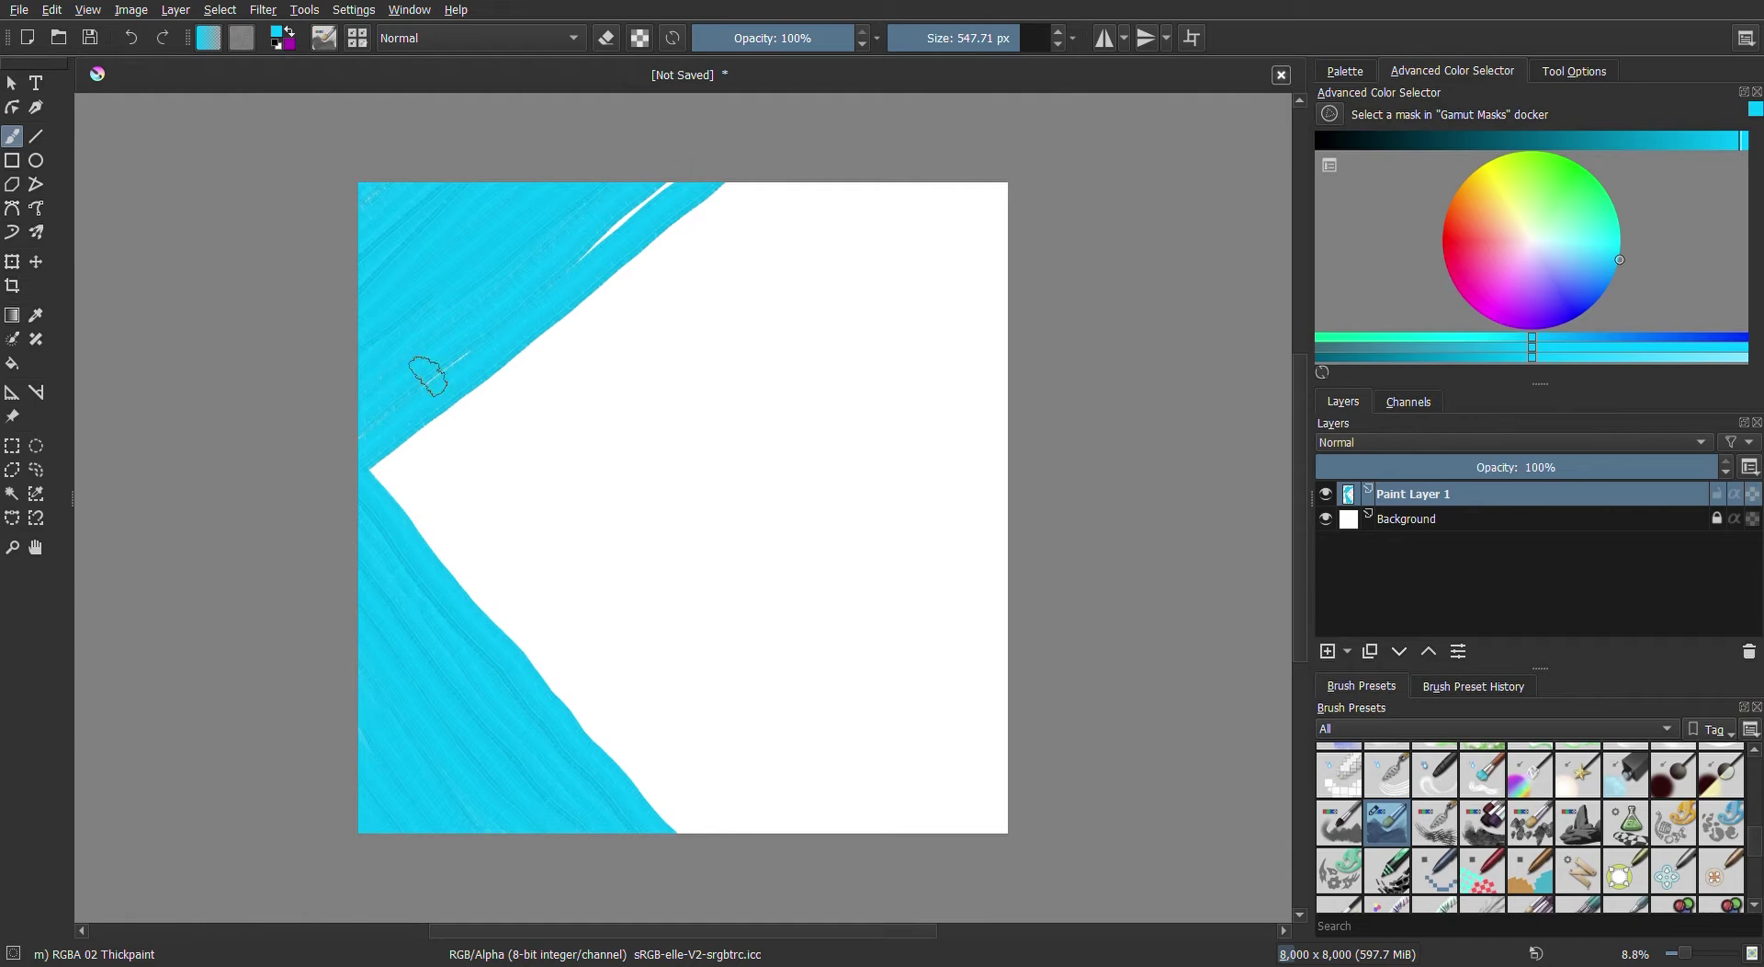
drag(344, 441, 523, 302)
drag(609, 232, 658, 194)
Paint a cyan patch into the bottom-right corner along both edges
drag(955, 846, 1020, 789)
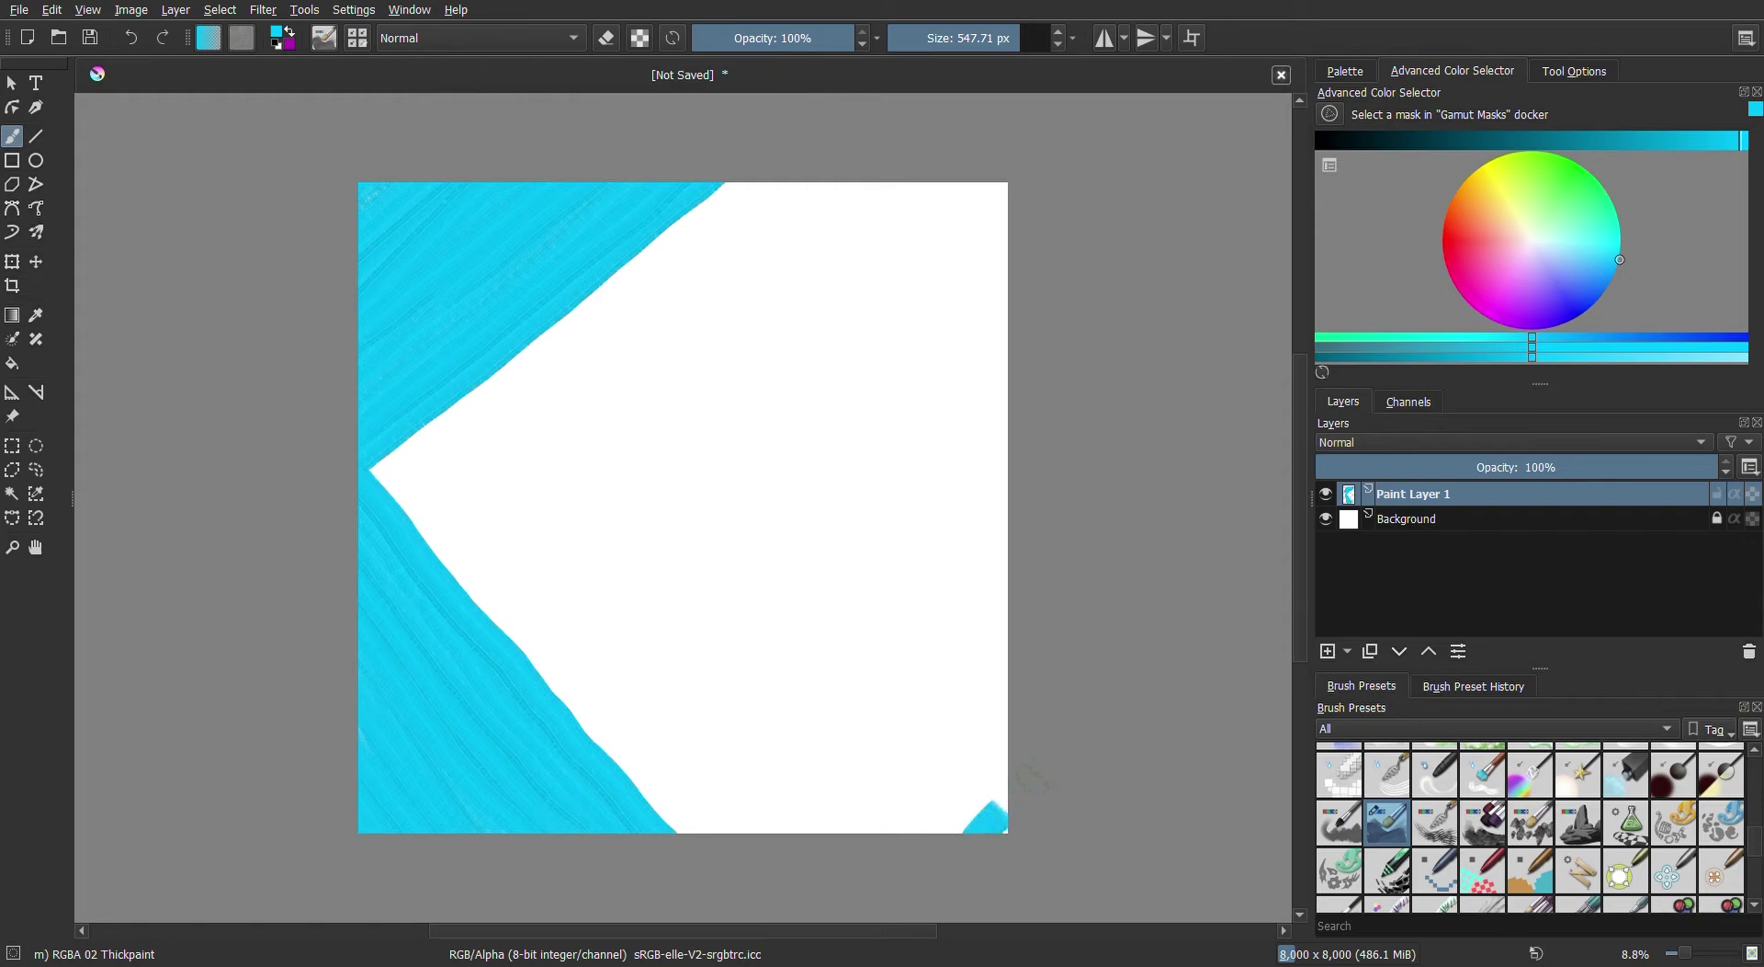
drag(914, 864, 1065, 735)
drag(900, 833, 1038, 721)
drag(866, 836, 1035, 675)
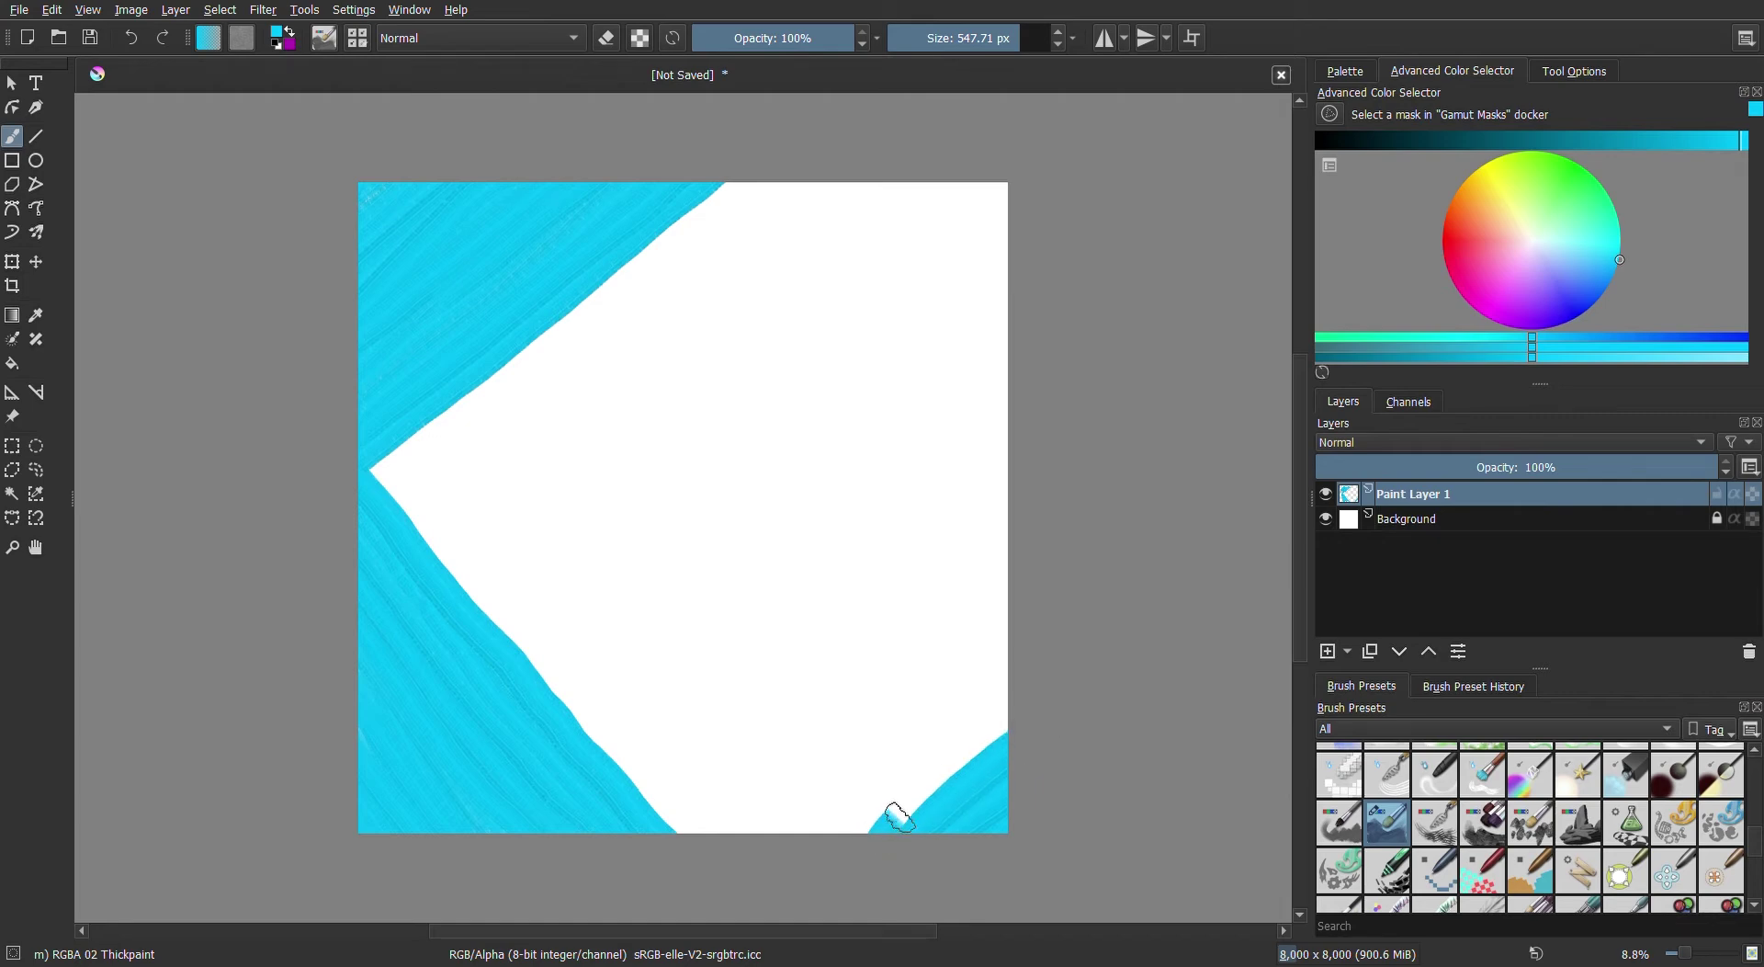
drag(1003, 662, 830, 859)
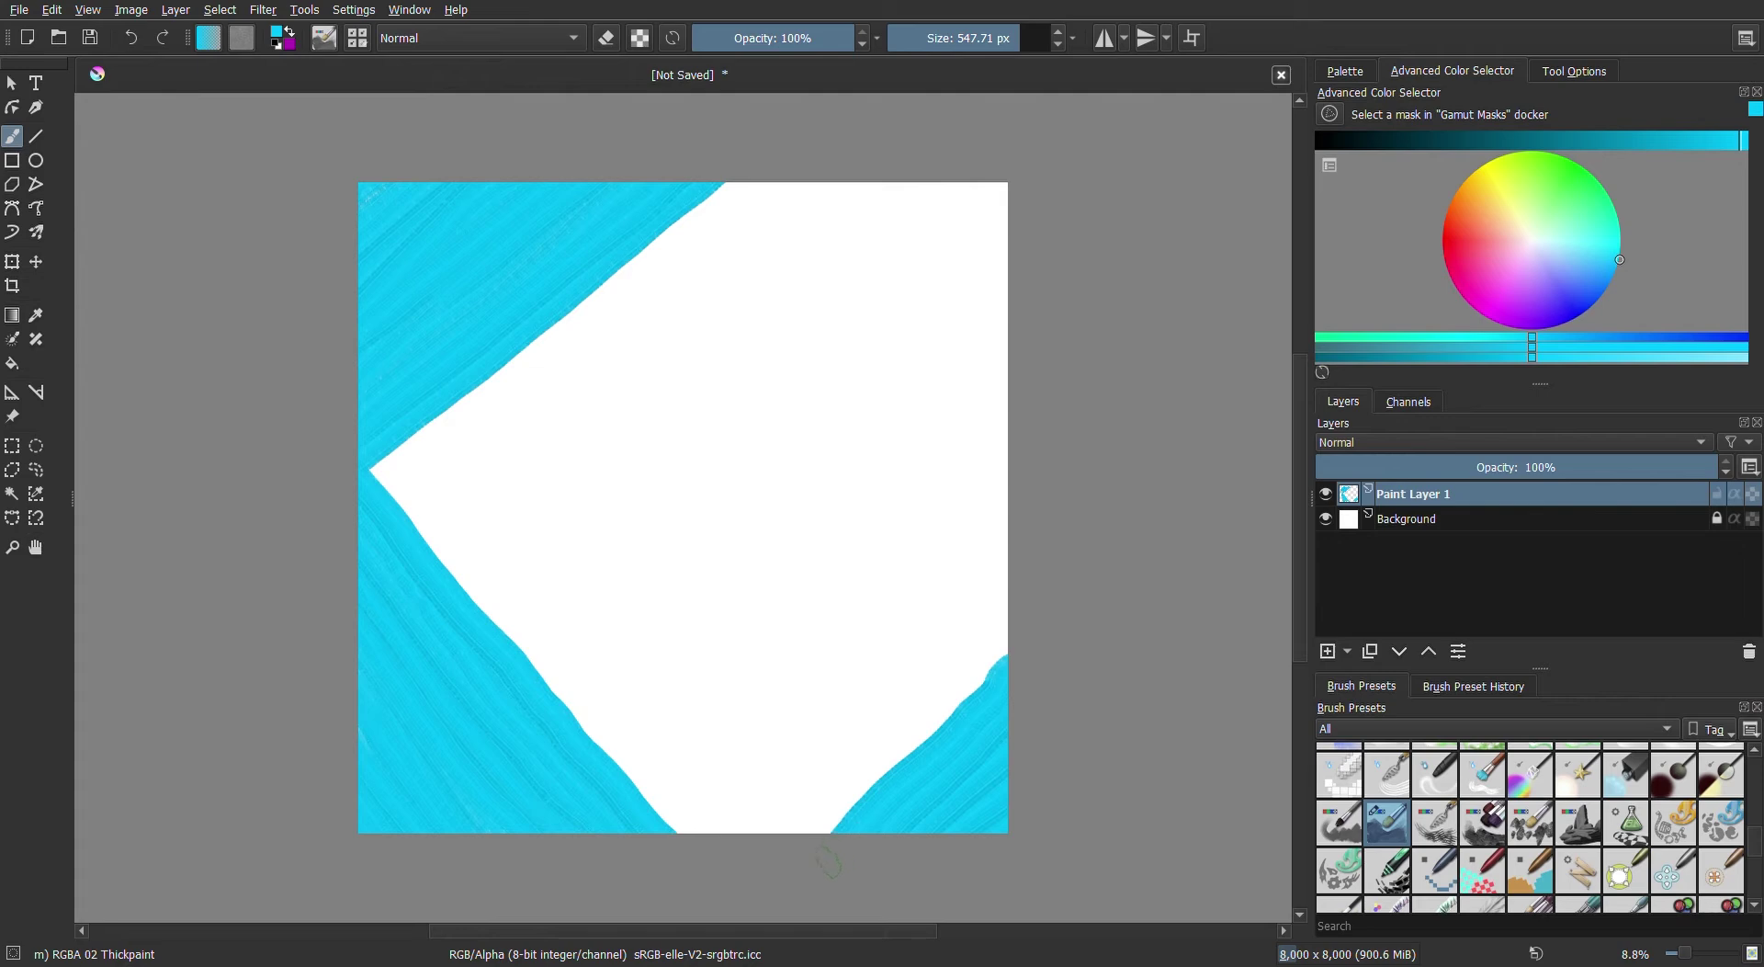
Extend the bottom-right cyan up the right edge toward the canvas centre
drag(827, 825, 1006, 617)
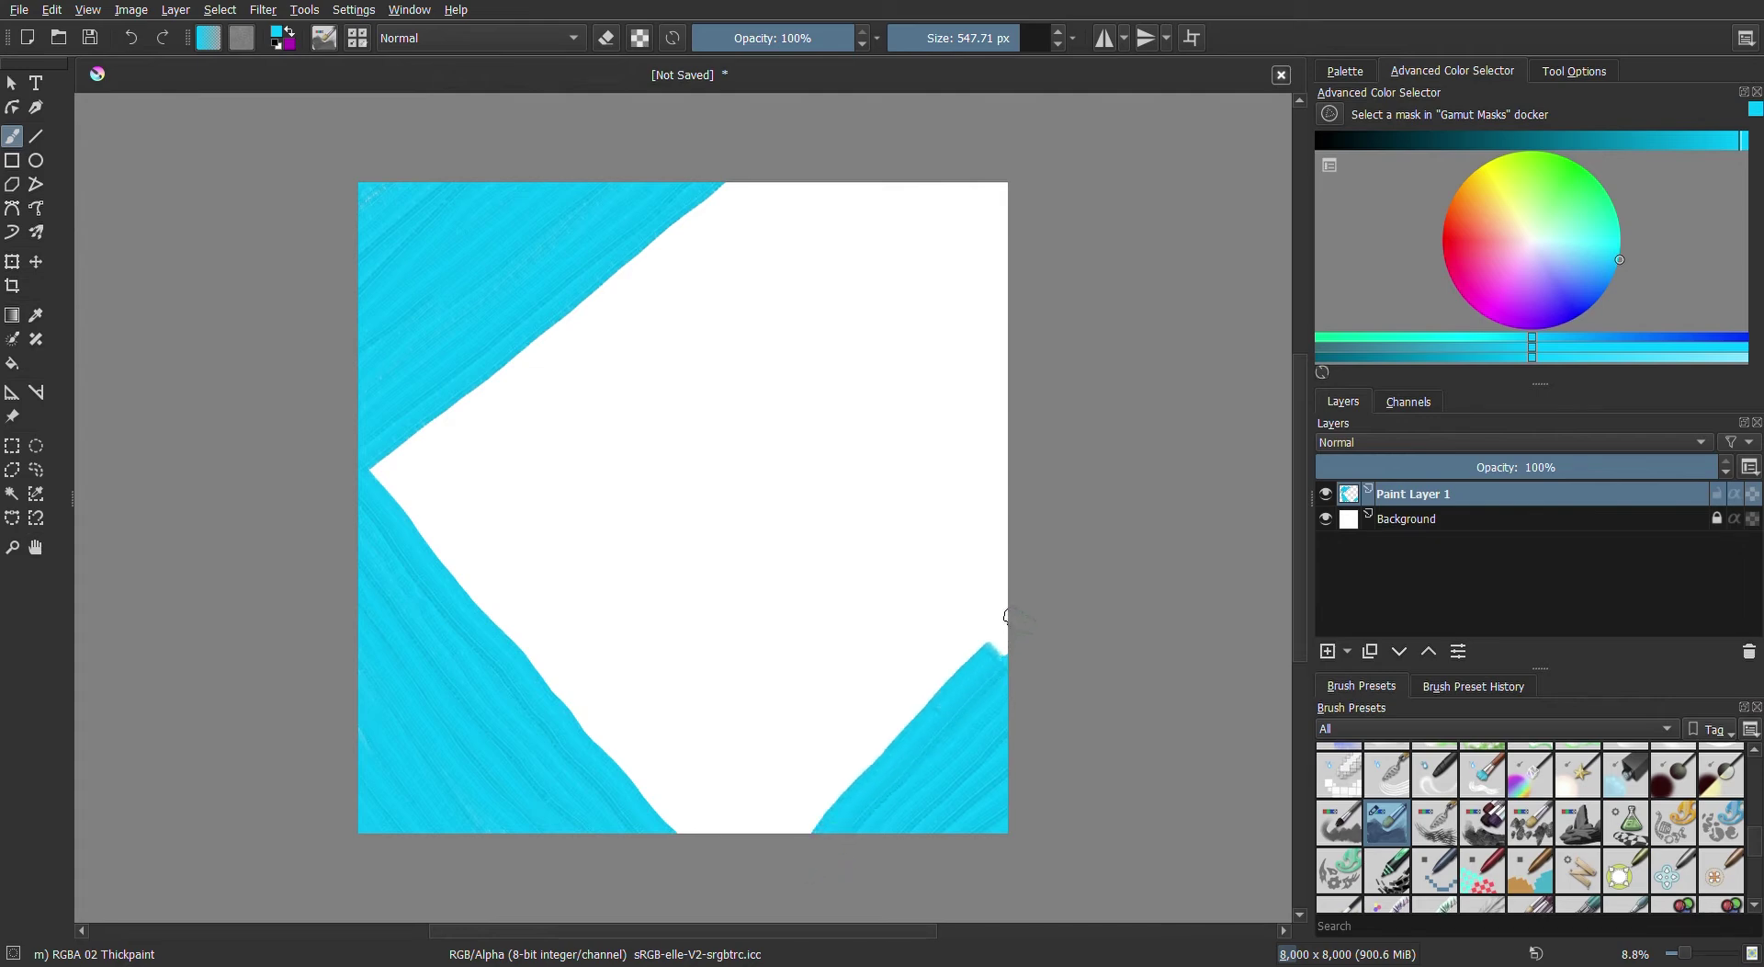
drag(1000, 609, 795, 859)
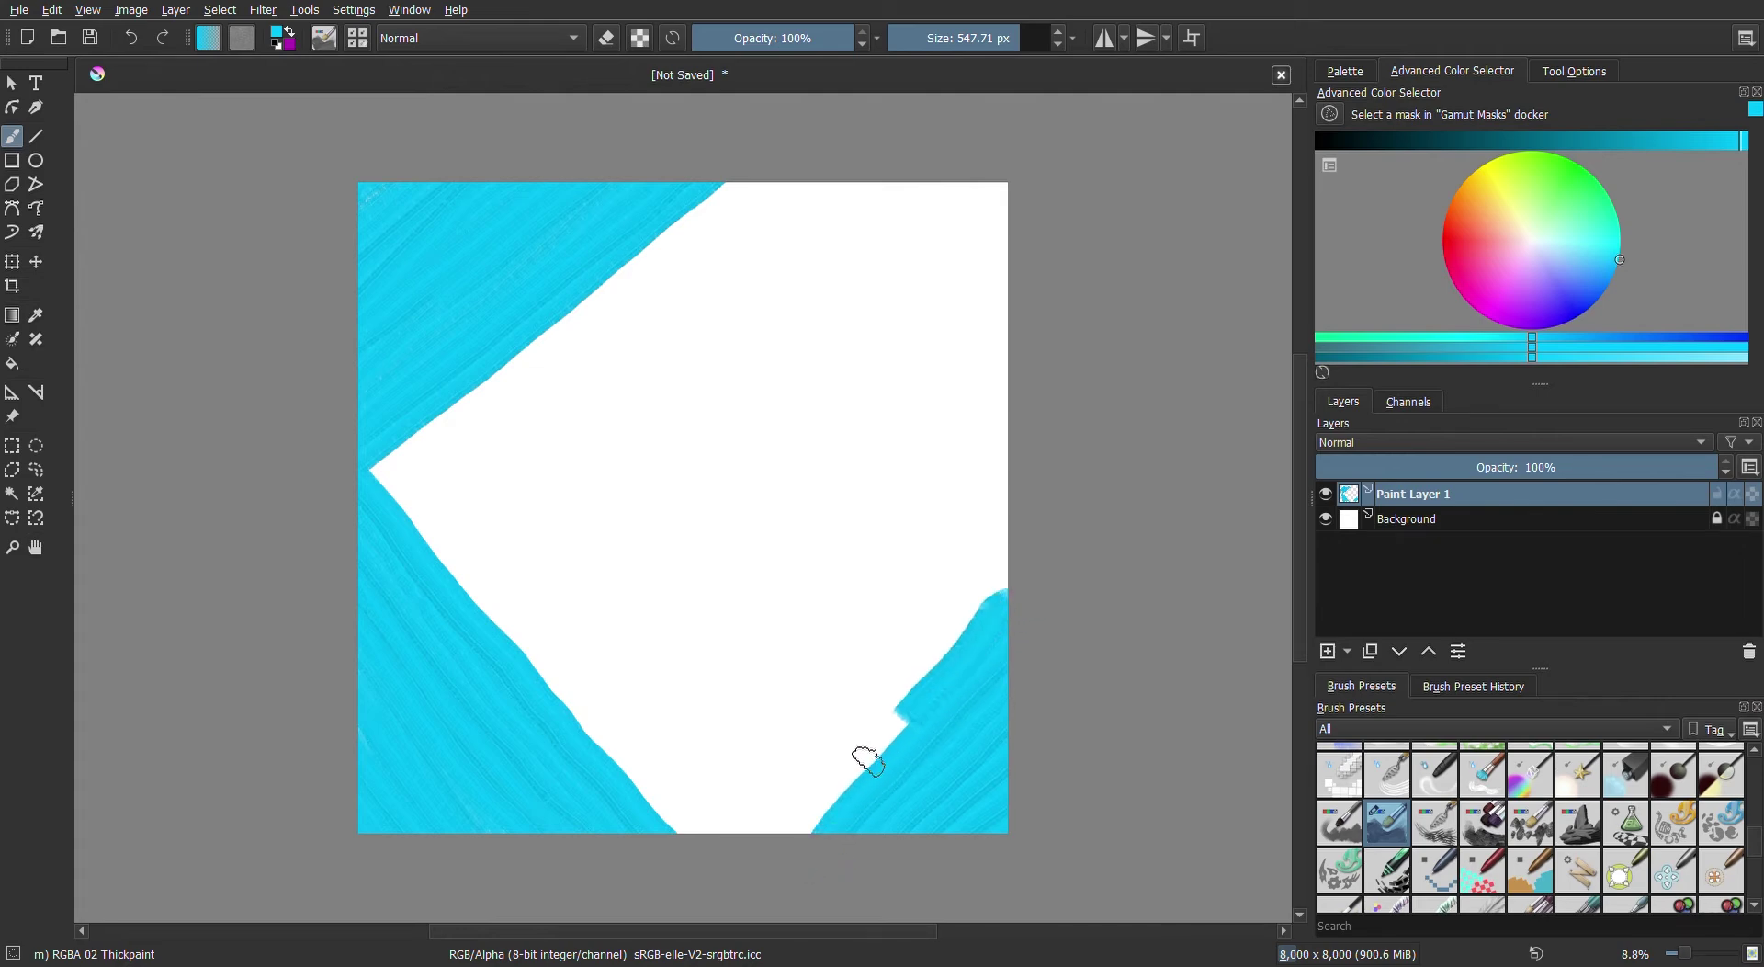
drag(779, 837, 1034, 541)
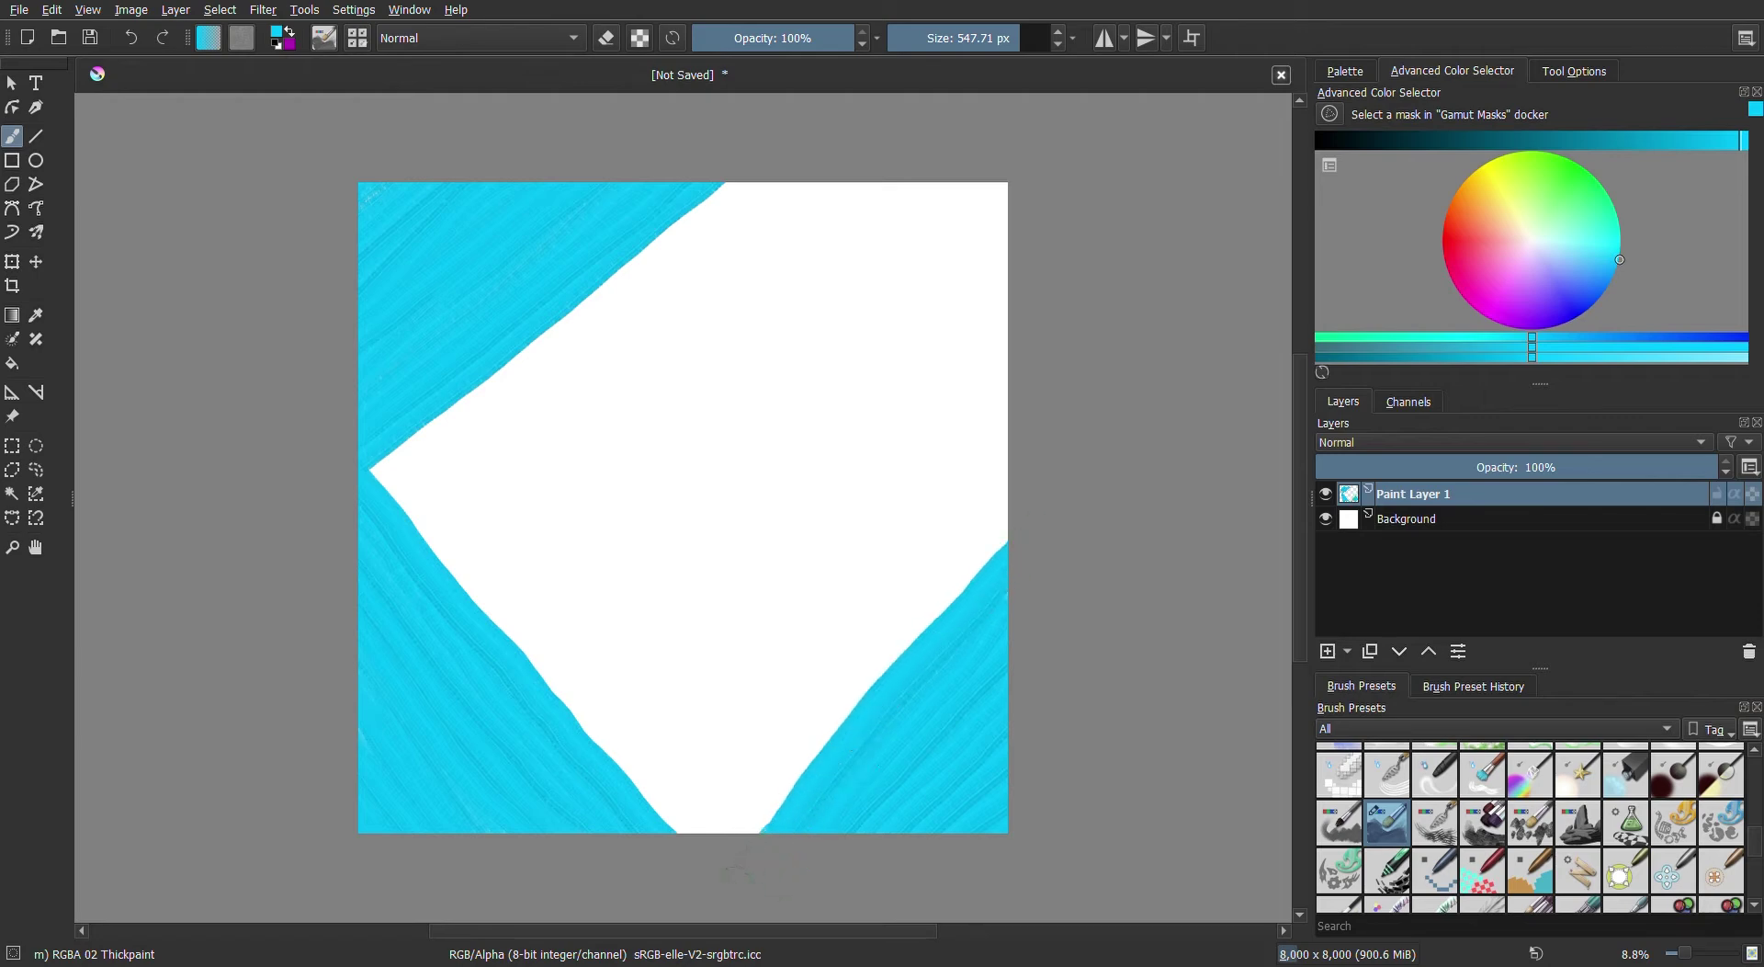
drag(763, 823, 1002, 514)
mouse_move(700, 828)
mouse_down()
mouse_move(745, 806)
mouse_move(1005, 475)
mouse_up()
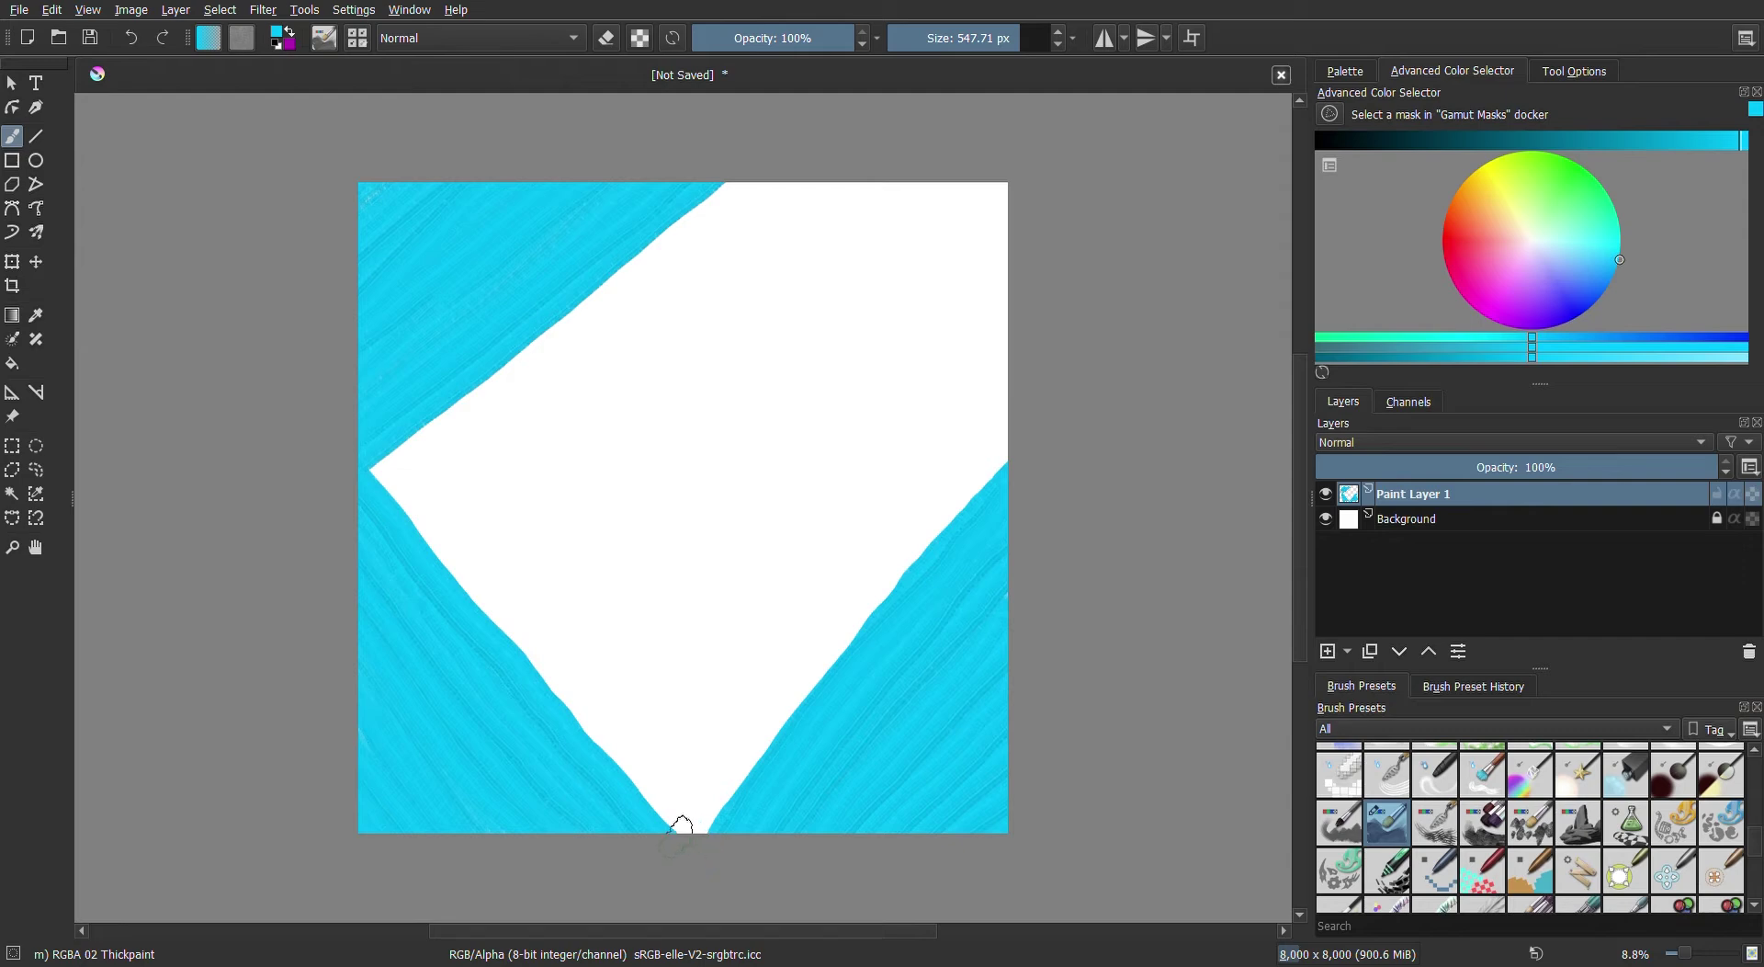
drag(678, 829, 1006, 432)
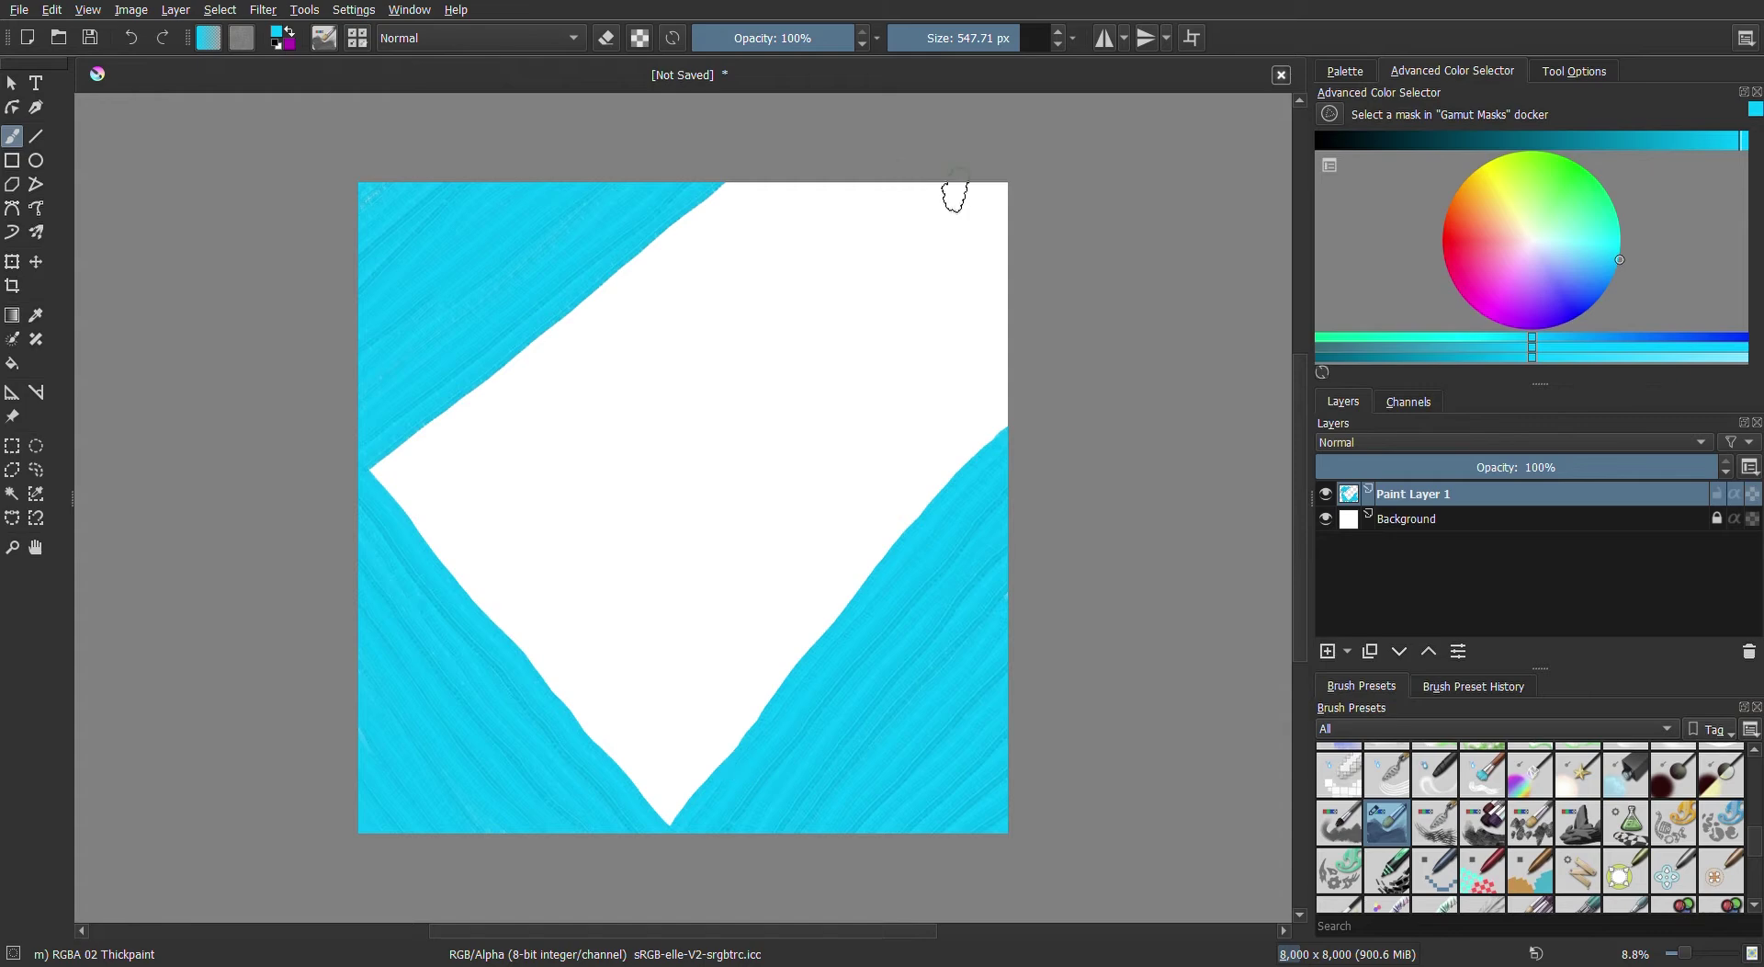
Paint cyan strokes into the top-right corner, covering the white gaps
mouse_move(972, 163)
mouse_down()
mouse_move(1002, 223)
mouse_move(996, 267)
mouse_move(1042, 311)
mouse_up()
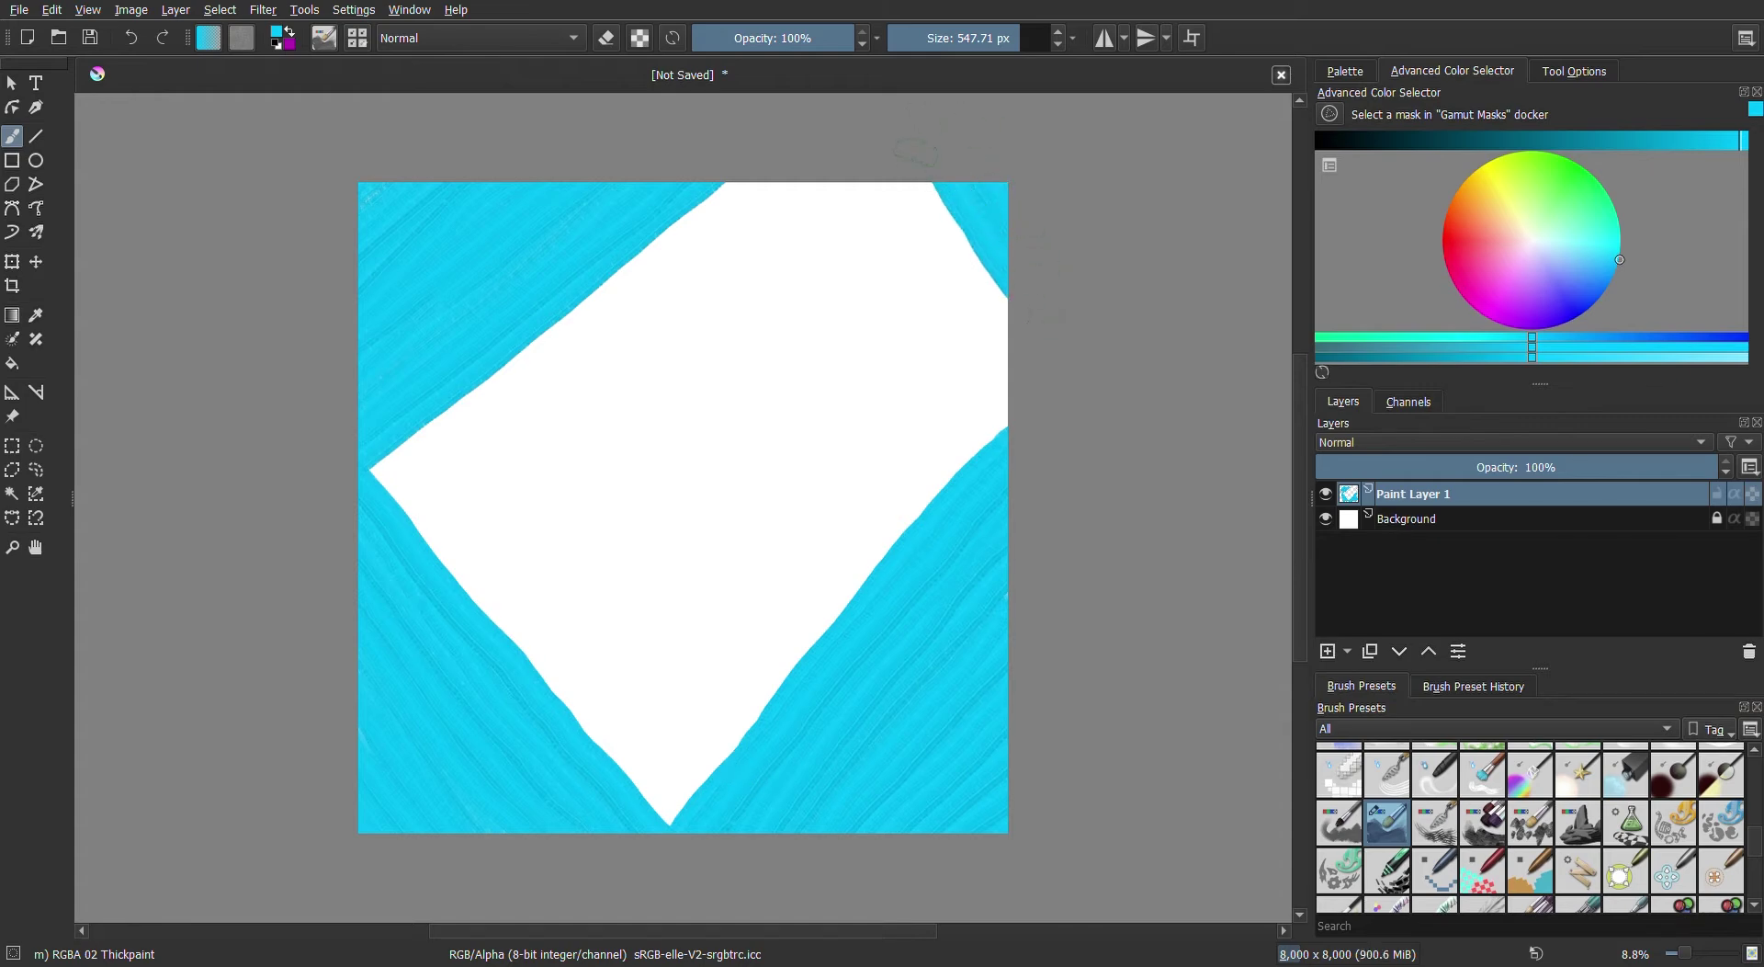
drag(908, 164, 1047, 372)
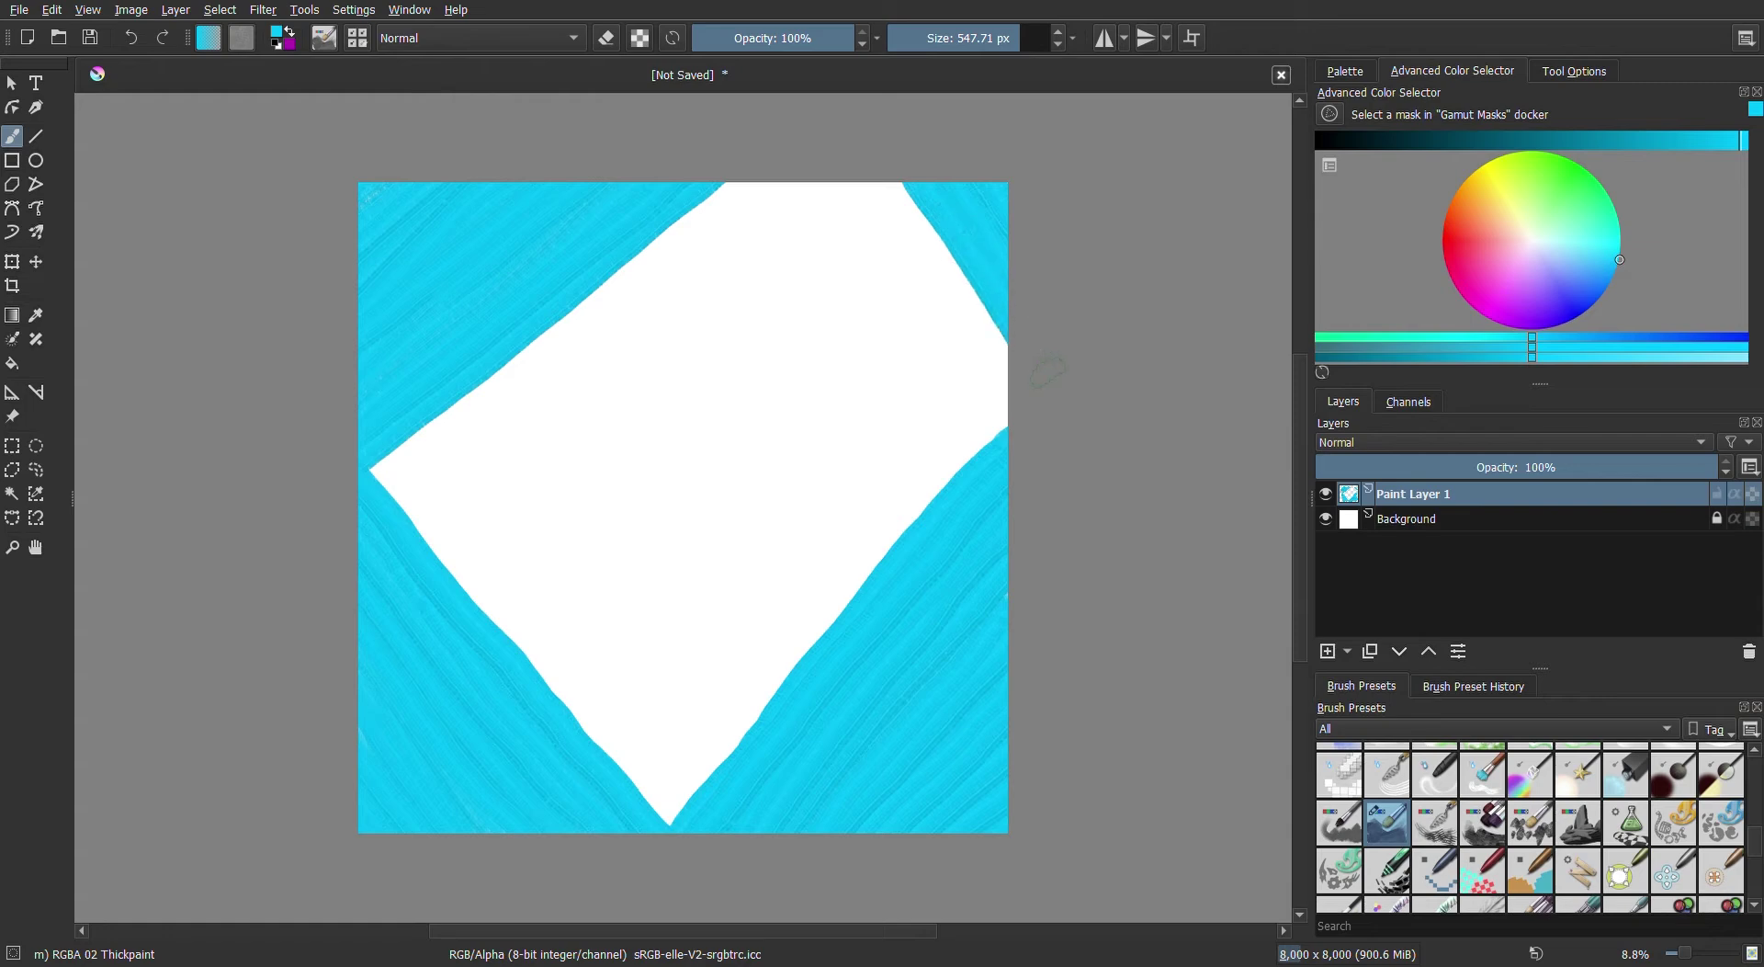
mouse_move(857, 182)
mouse_down()
mouse_move(1001, 367)
mouse_move(1033, 382)
mouse_up()
drag(942, 239, 1006, 338)
drag(820, 173, 999, 425)
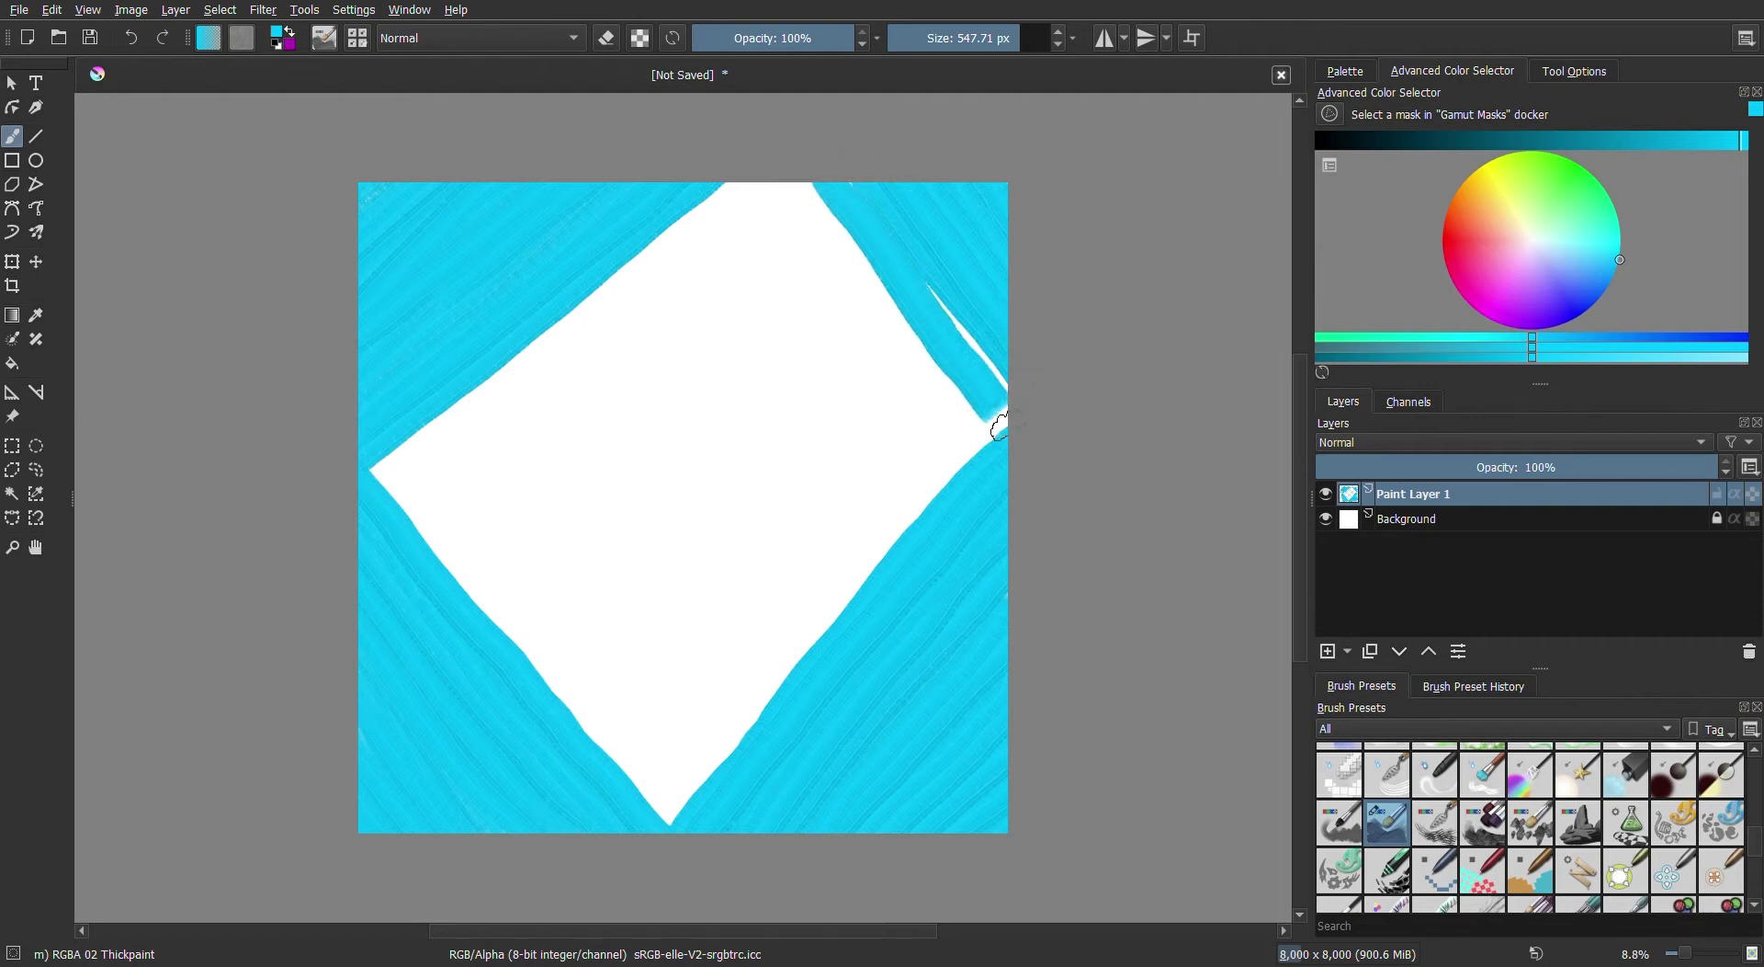
mouse_move(964, 332)
mouse_down()
mouse_move(952, 313)
mouse_move(1011, 393)
mouse_up()
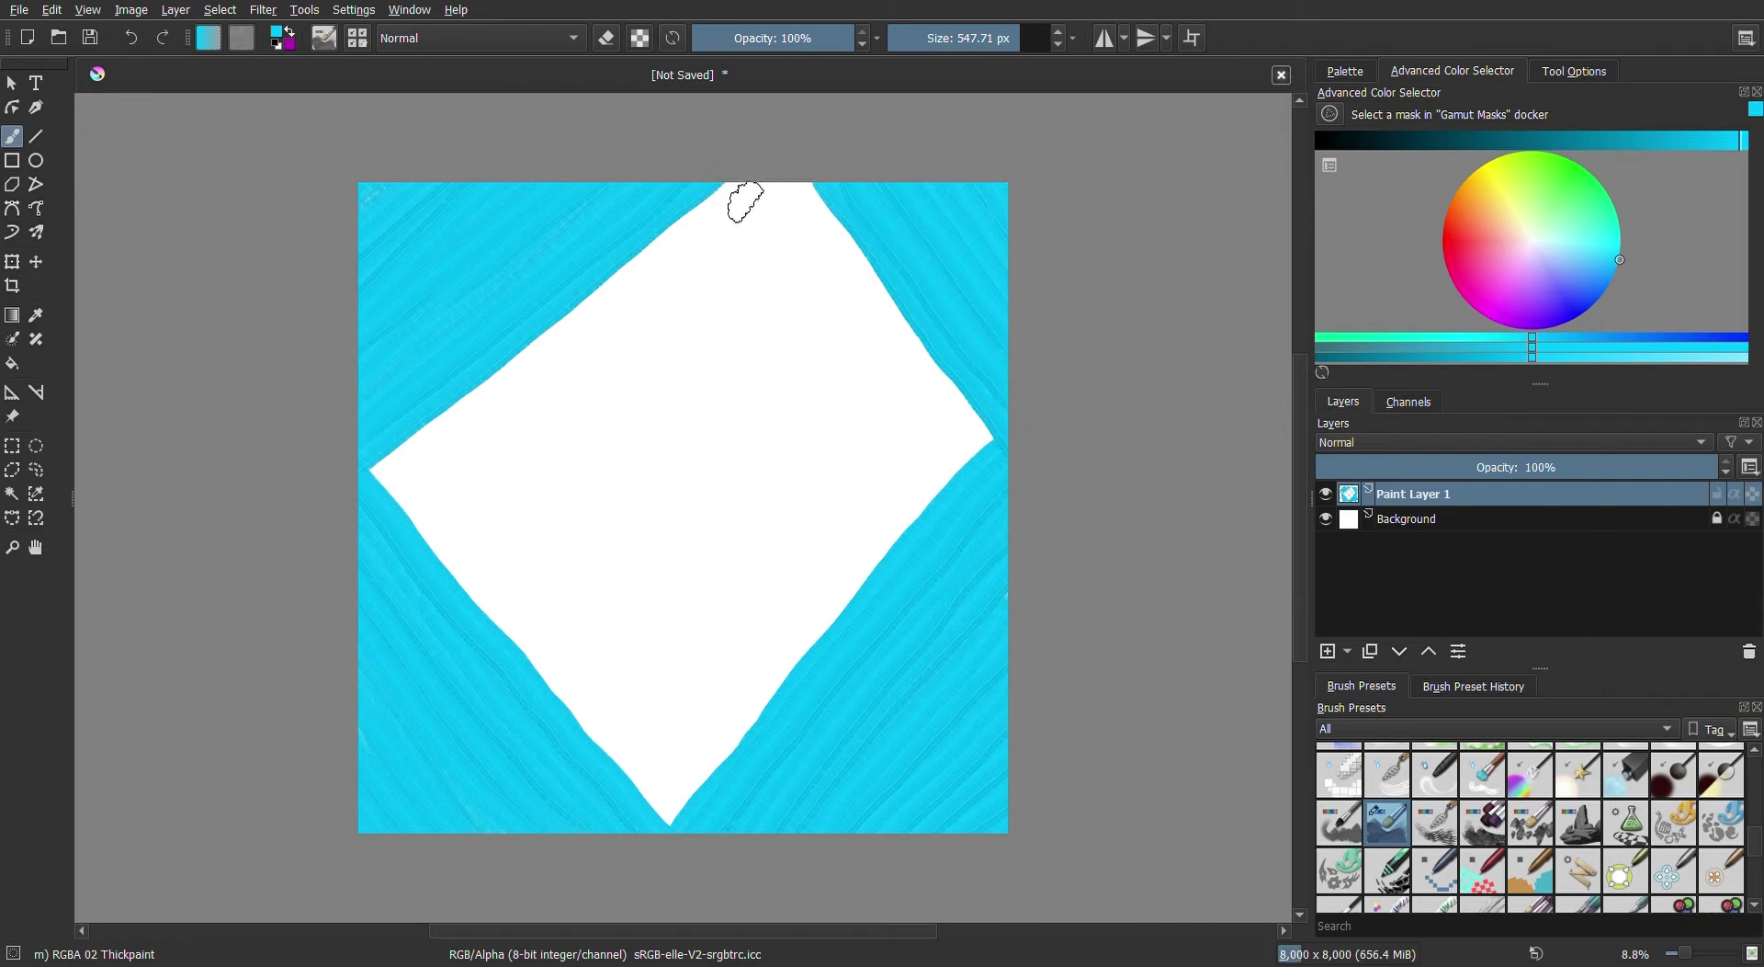
Add a cyan band along the top edge and fill the diagonal gaps down to the lower-right
mouse_move(710, 195)
mouse_down()
mouse_move(836, 189)
mouse_move(833, 214)
mouse_move(670, 202)
mouse_move(780, 232)
mouse_move(909, 228)
mouse_up()
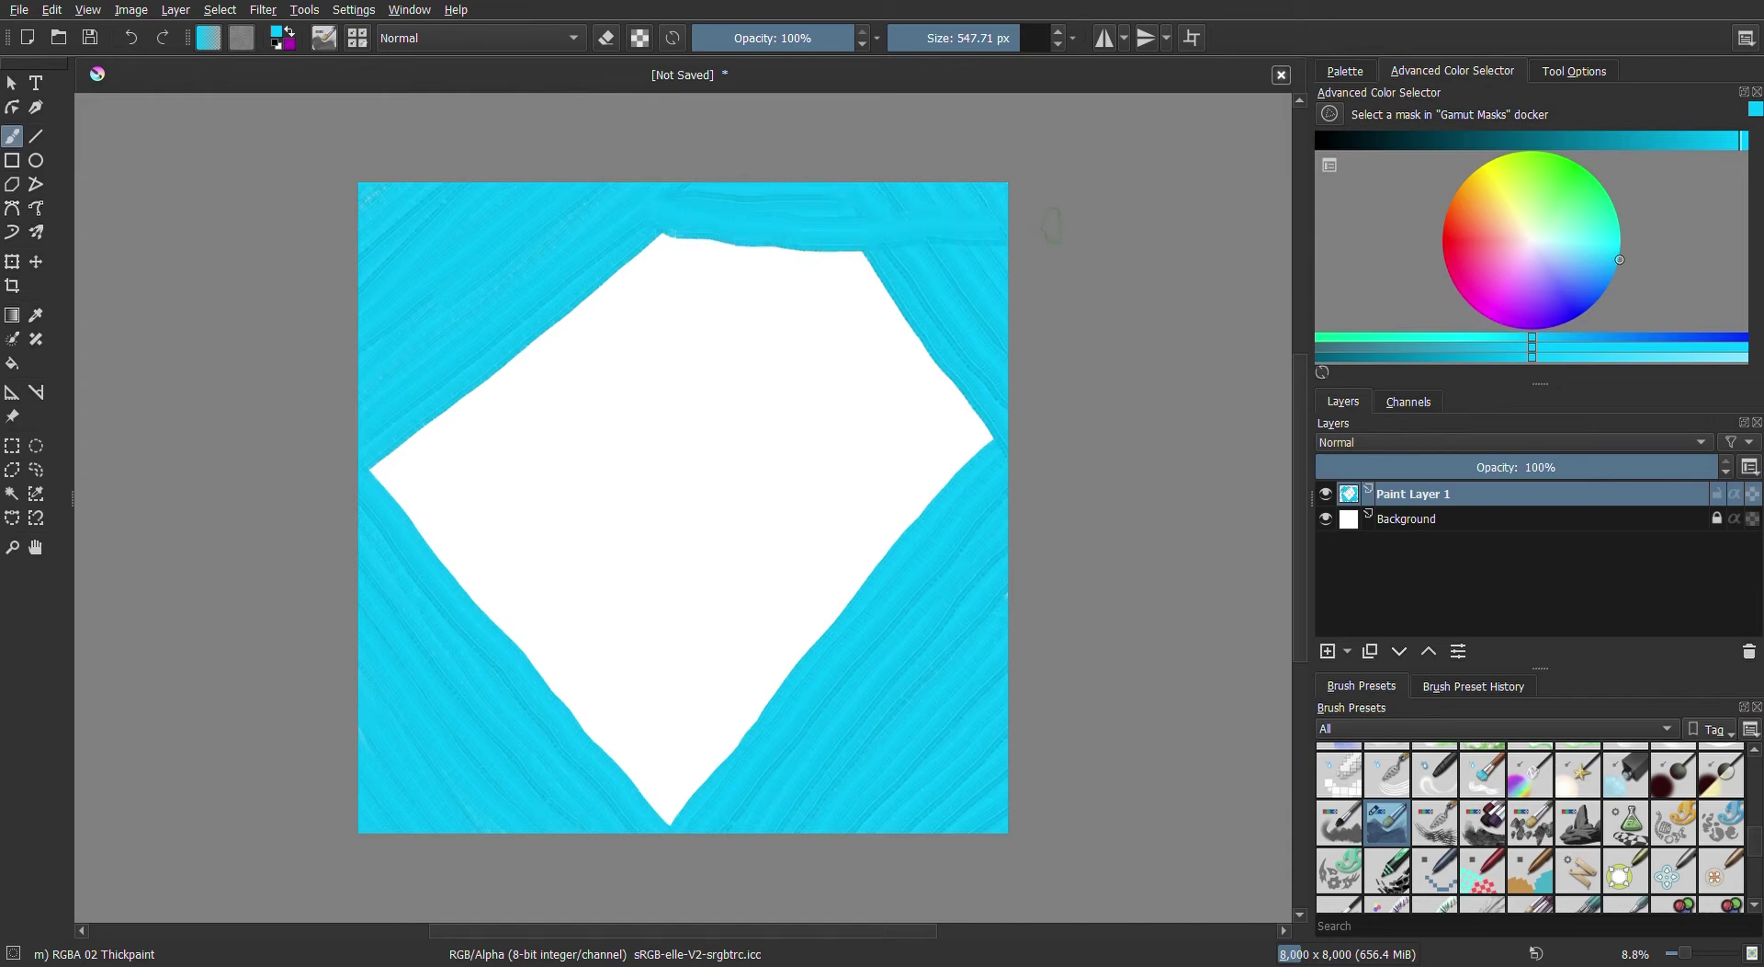
drag(636, 191, 763, 195)
drag(669, 217, 1029, 206)
drag(680, 212, 967, 560)
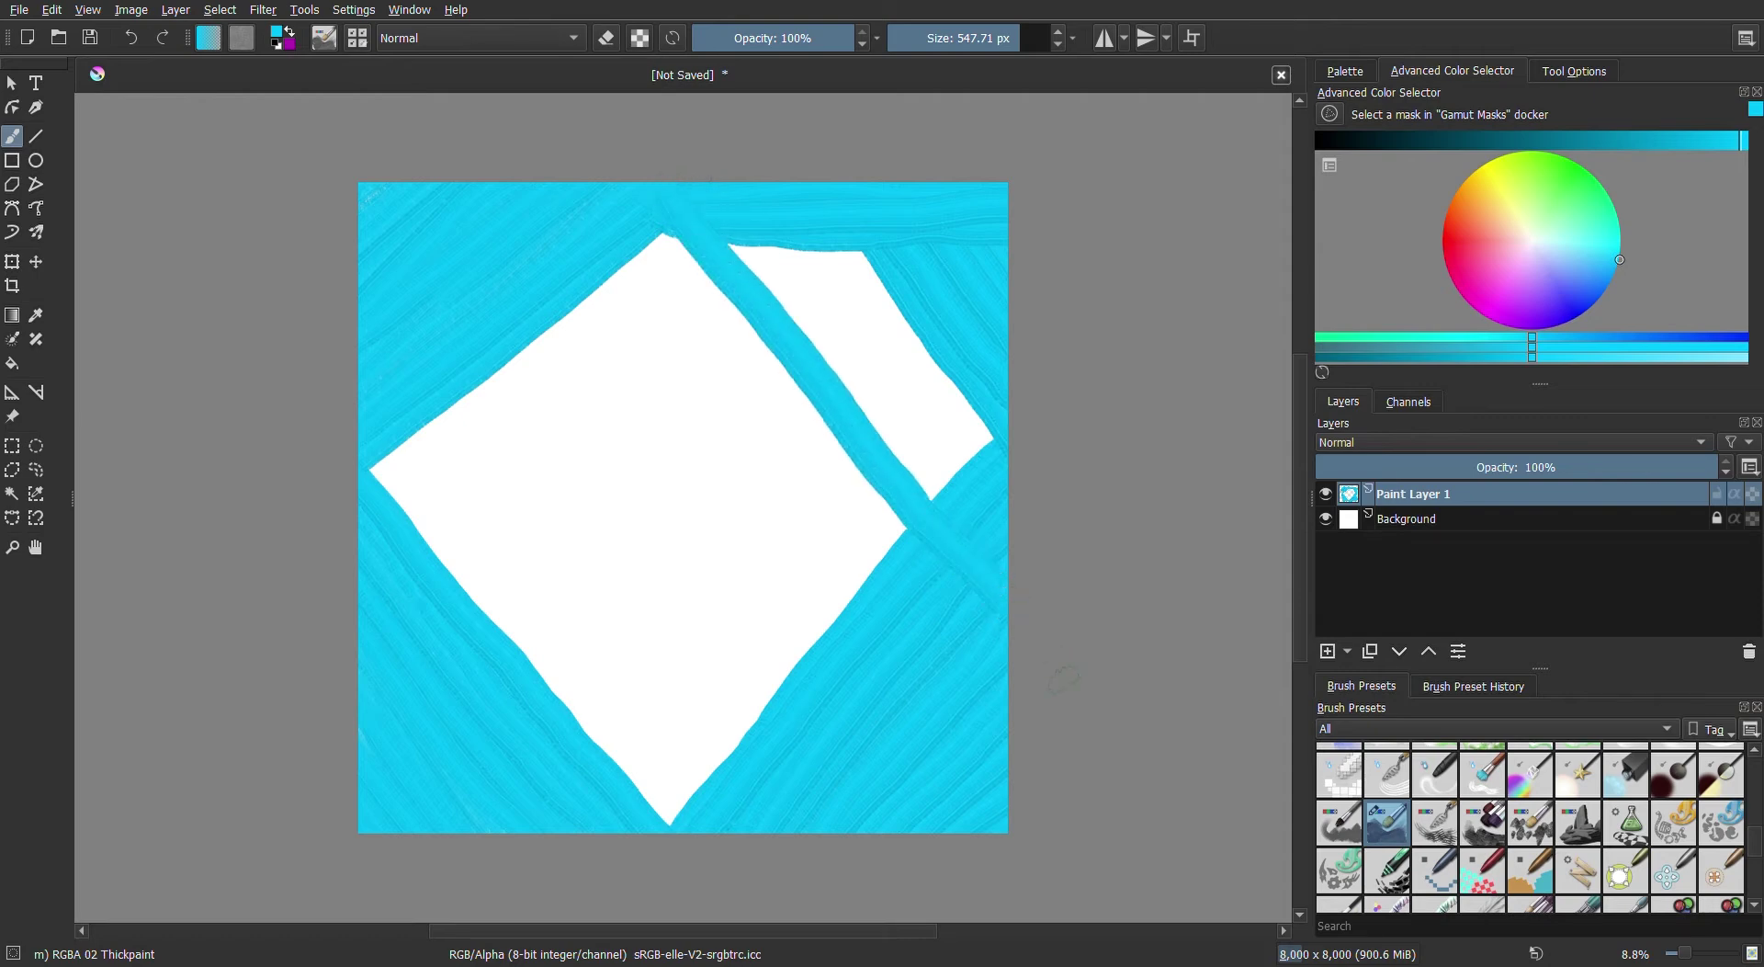
drag(735, 244, 869, 400)
drag(898, 457, 988, 574)
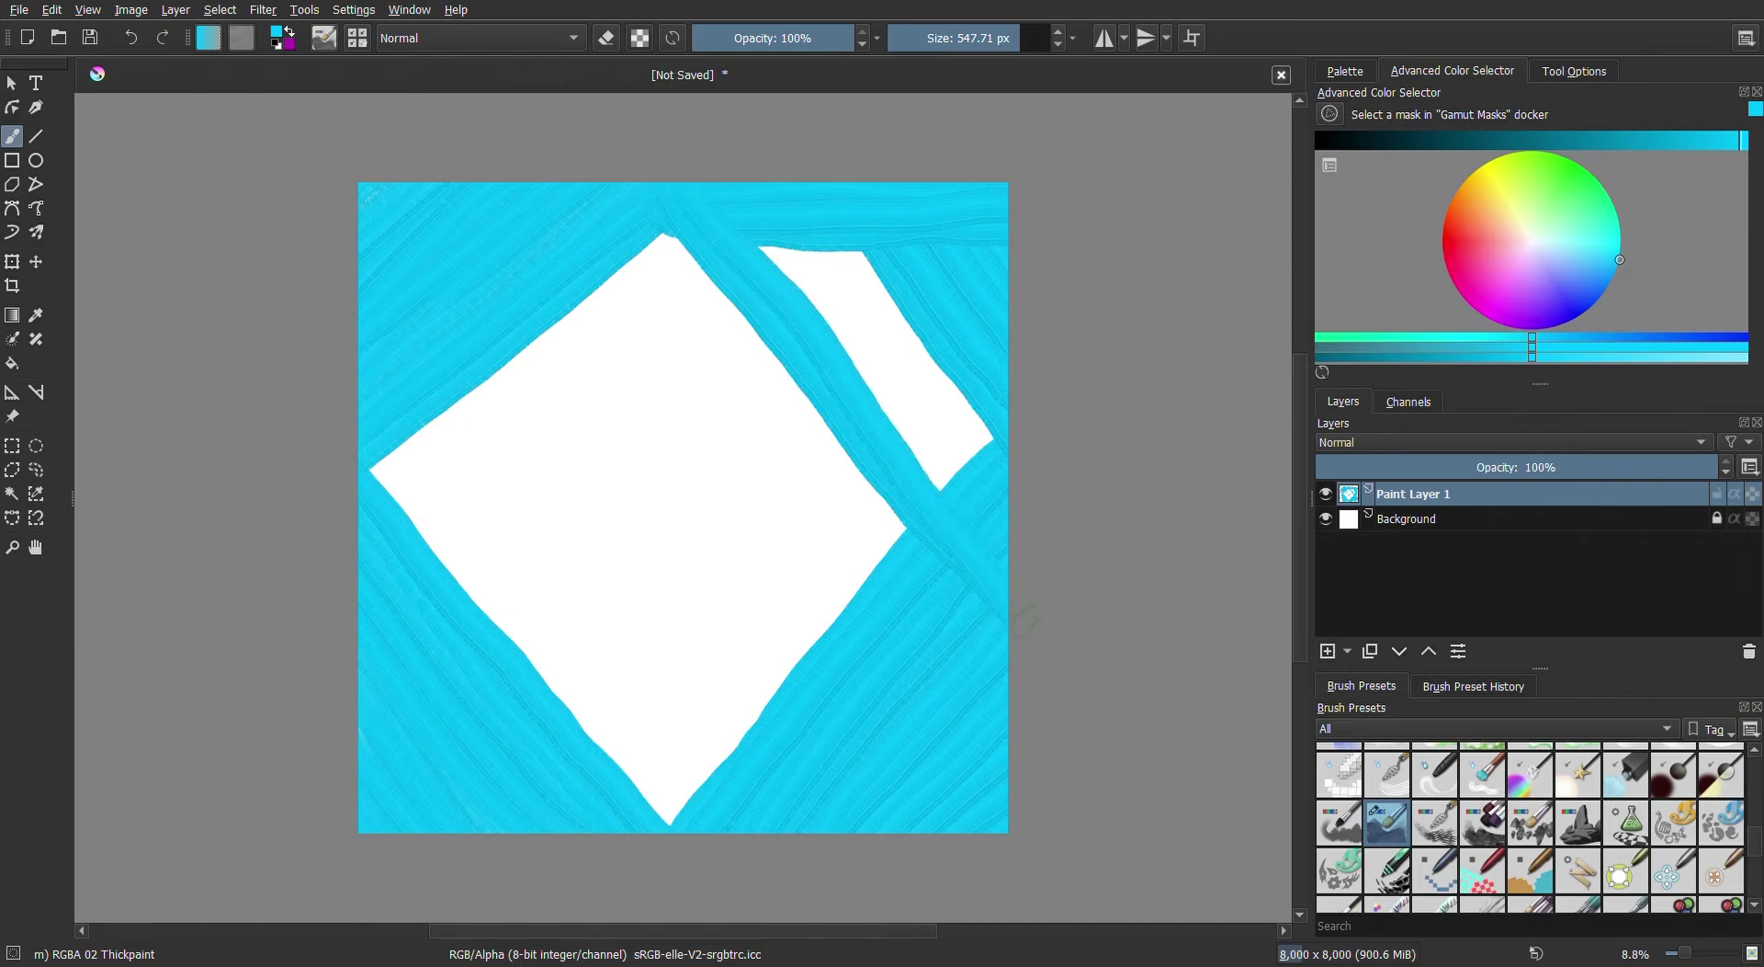
mouse_move(977, 538)
mouse_down()
mouse_move(724, 159)
mouse_move(1000, 526)
mouse_move(963, 431)
mouse_move(788, 162)
mouse_move(1000, 455)
mouse_up()
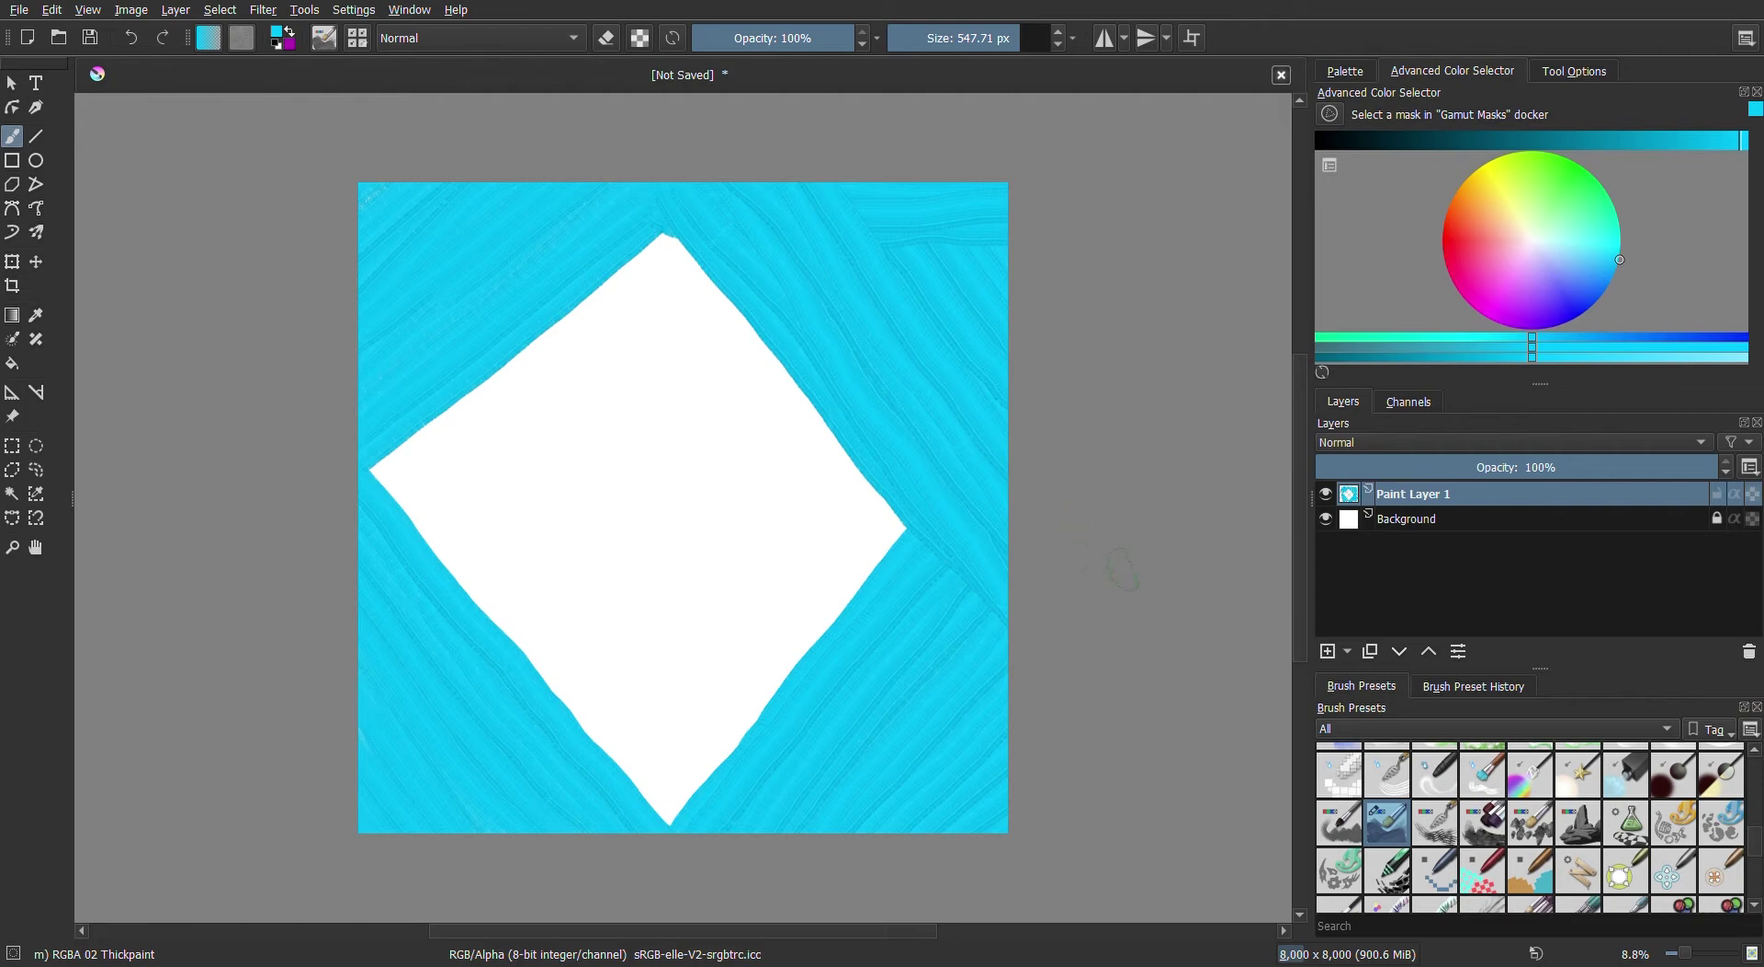
drag(849, 165, 979, 339)
Switch to a brighter cyan and paint along the white diamond's left and upper-right edges
drag(1599, 266, 1642, 251)
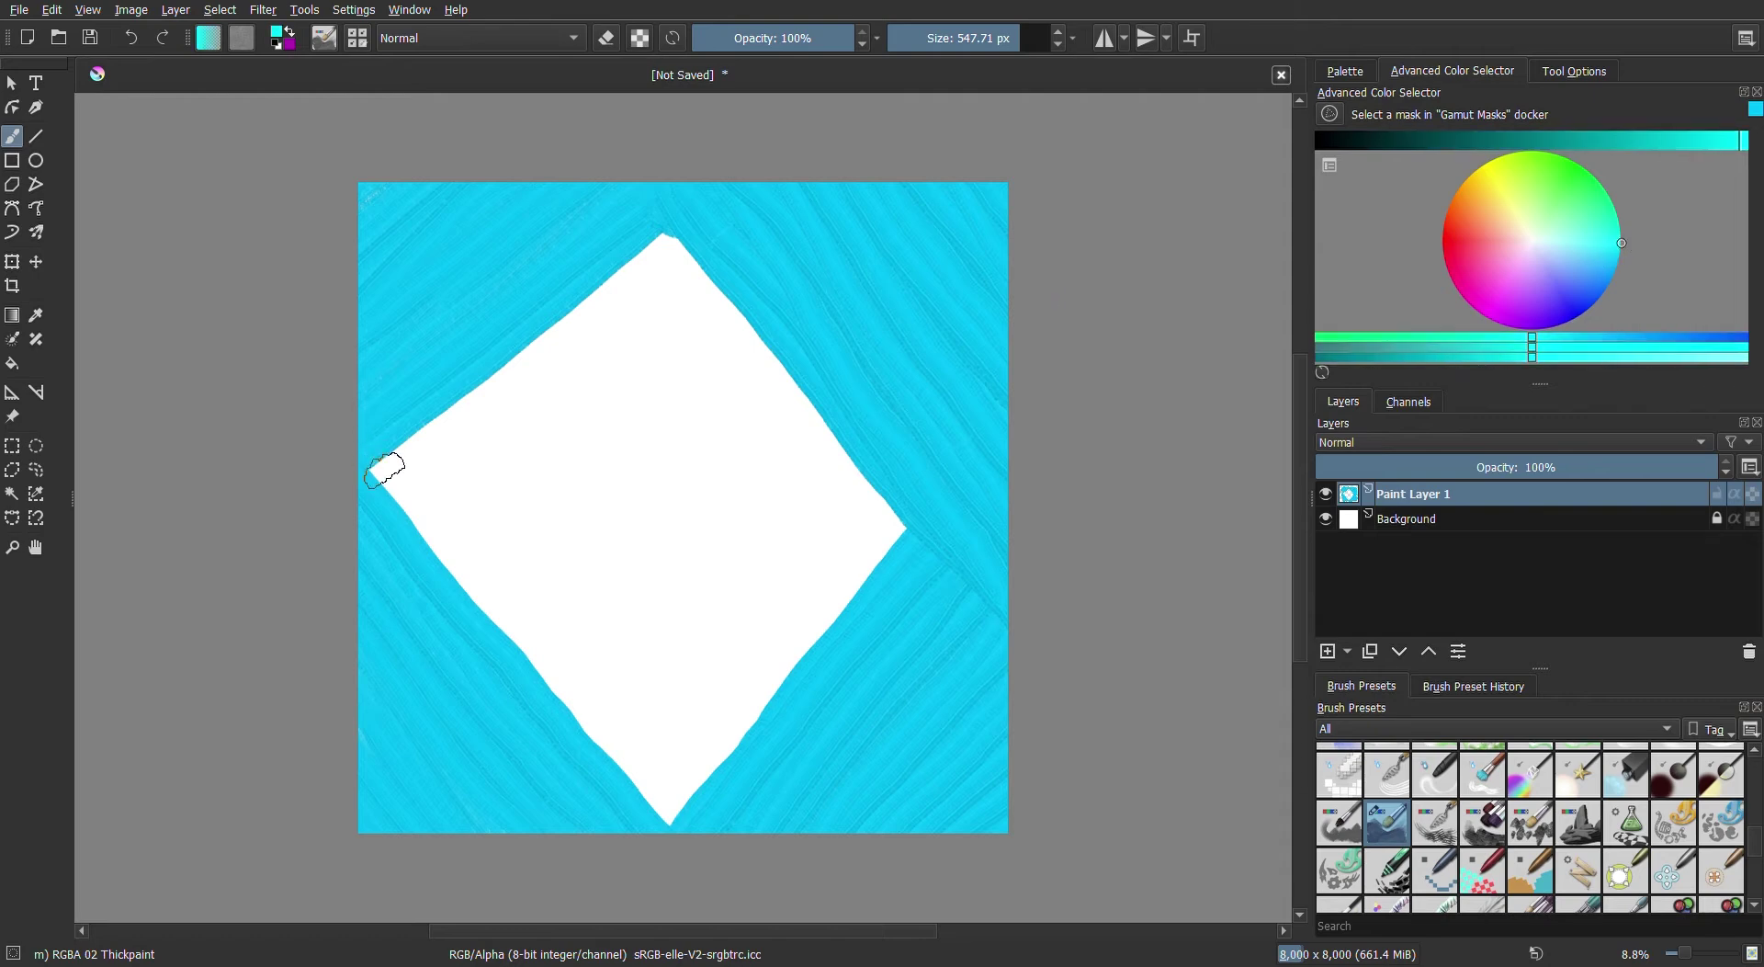
mouse_move(382, 472)
mouse_down()
mouse_move(433, 494)
mouse_move(432, 428)
mouse_move(393, 460)
mouse_move(428, 523)
mouse_move(464, 438)
mouse_move(426, 469)
mouse_move(477, 493)
mouse_move(457, 395)
mouse_move(480, 447)
mouse_move(523, 347)
mouse_move(657, 244)
mouse_up()
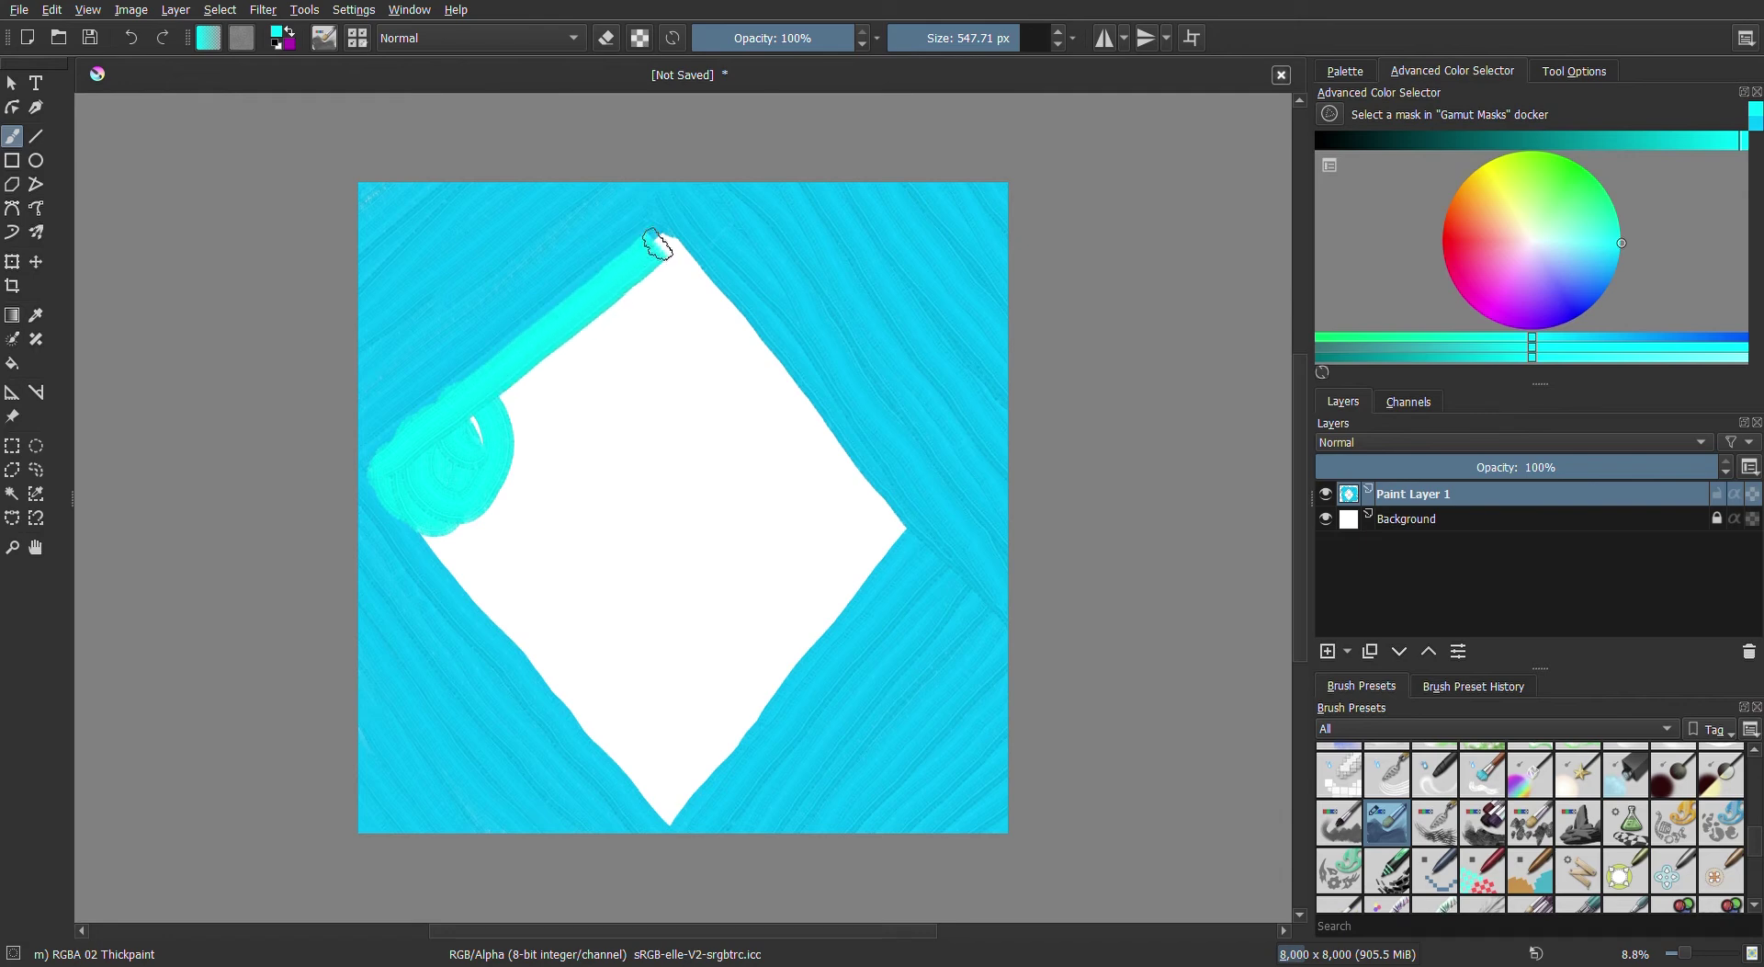
drag(395, 487, 682, 814)
mouse_move(480, 599)
mouse_down()
mouse_move(670, 808)
mouse_move(891, 512)
mouse_move(801, 644)
mouse_up()
drag(876, 533, 687, 265)
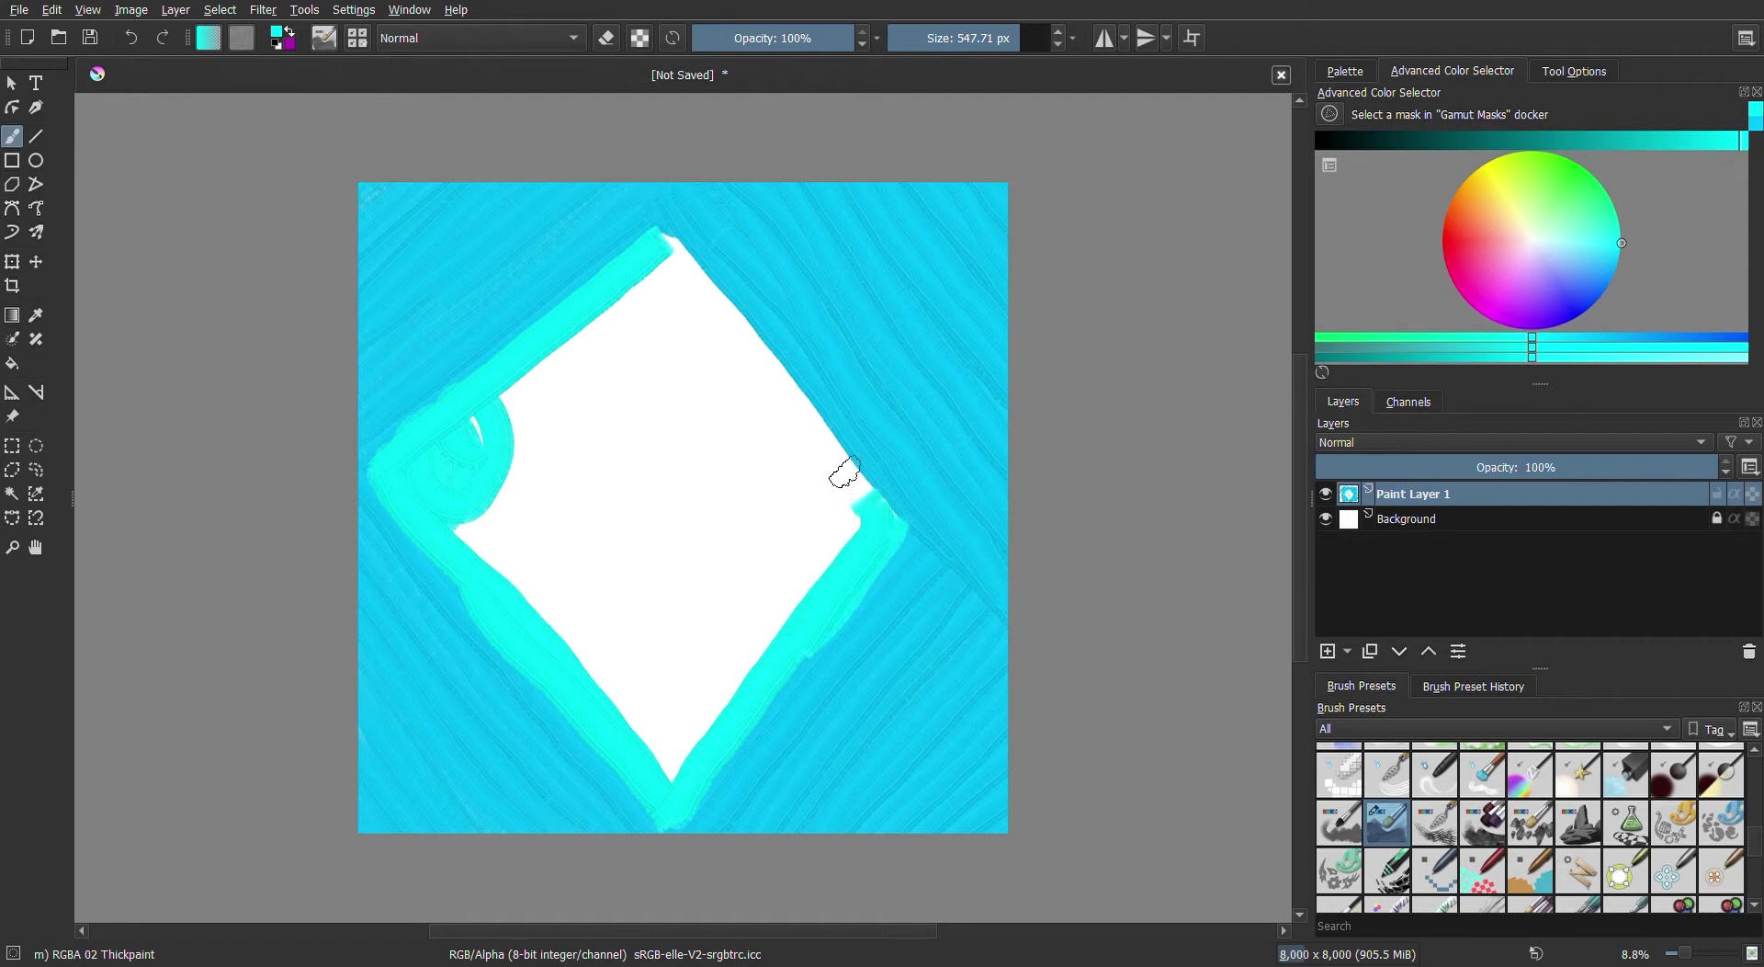
drag(687, 266, 844, 514)
Cover the diamond's lower edges and leftover white slivers in cyan
drag(666, 739, 842, 504)
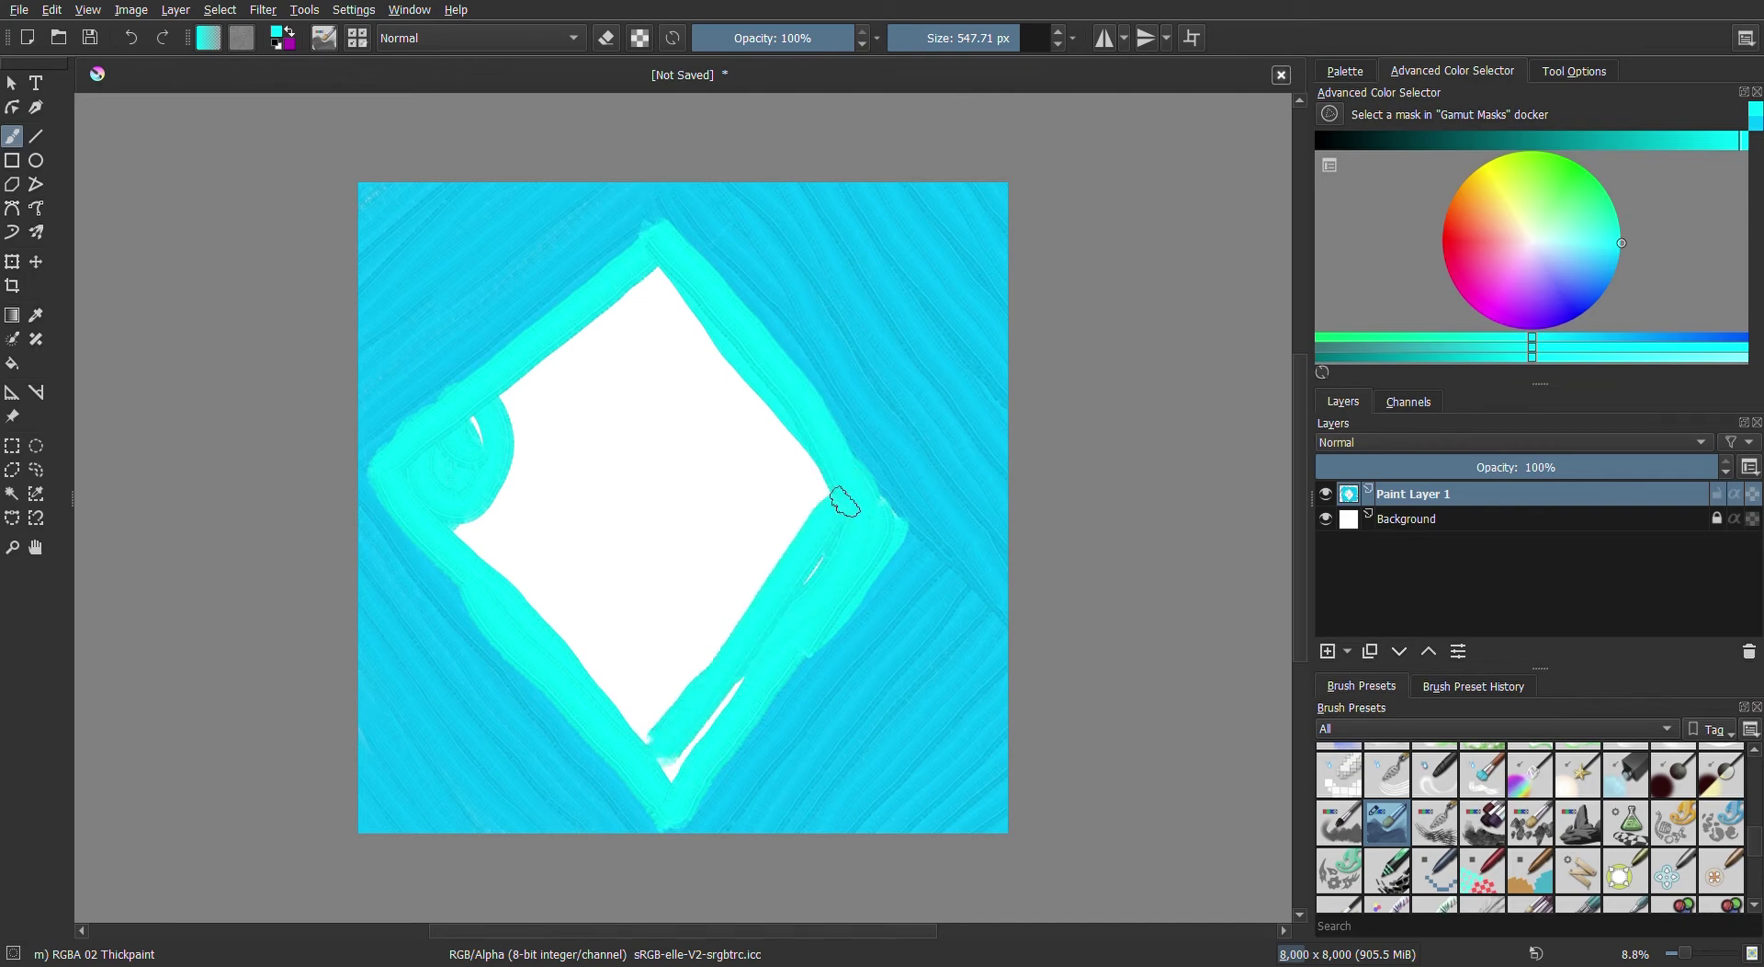
mouse_move(658, 763)
mouse_down()
mouse_move(650, 721)
mouse_move(671, 779)
mouse_up()
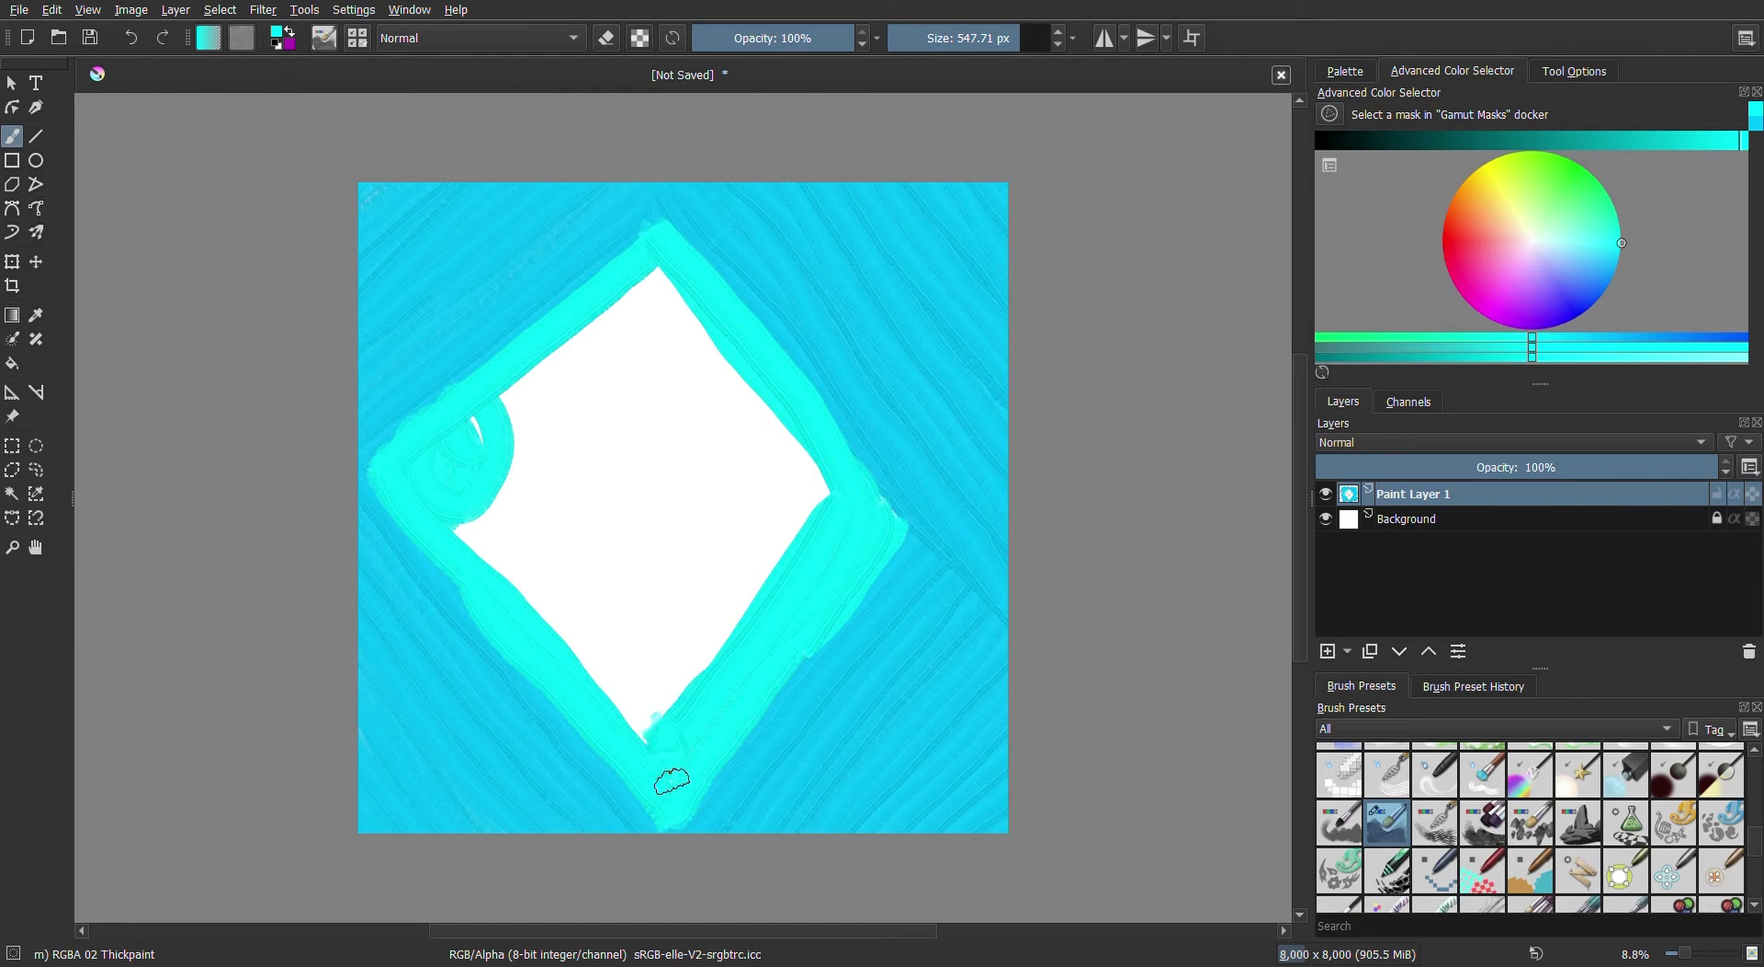
mouse_move(632, 714)
mouse_down()
mouse_move(464, 512)
mouse_move(662, 709)
mouse_move(444, 430)
mouse_up()
drag(510, 500, 472, 415)
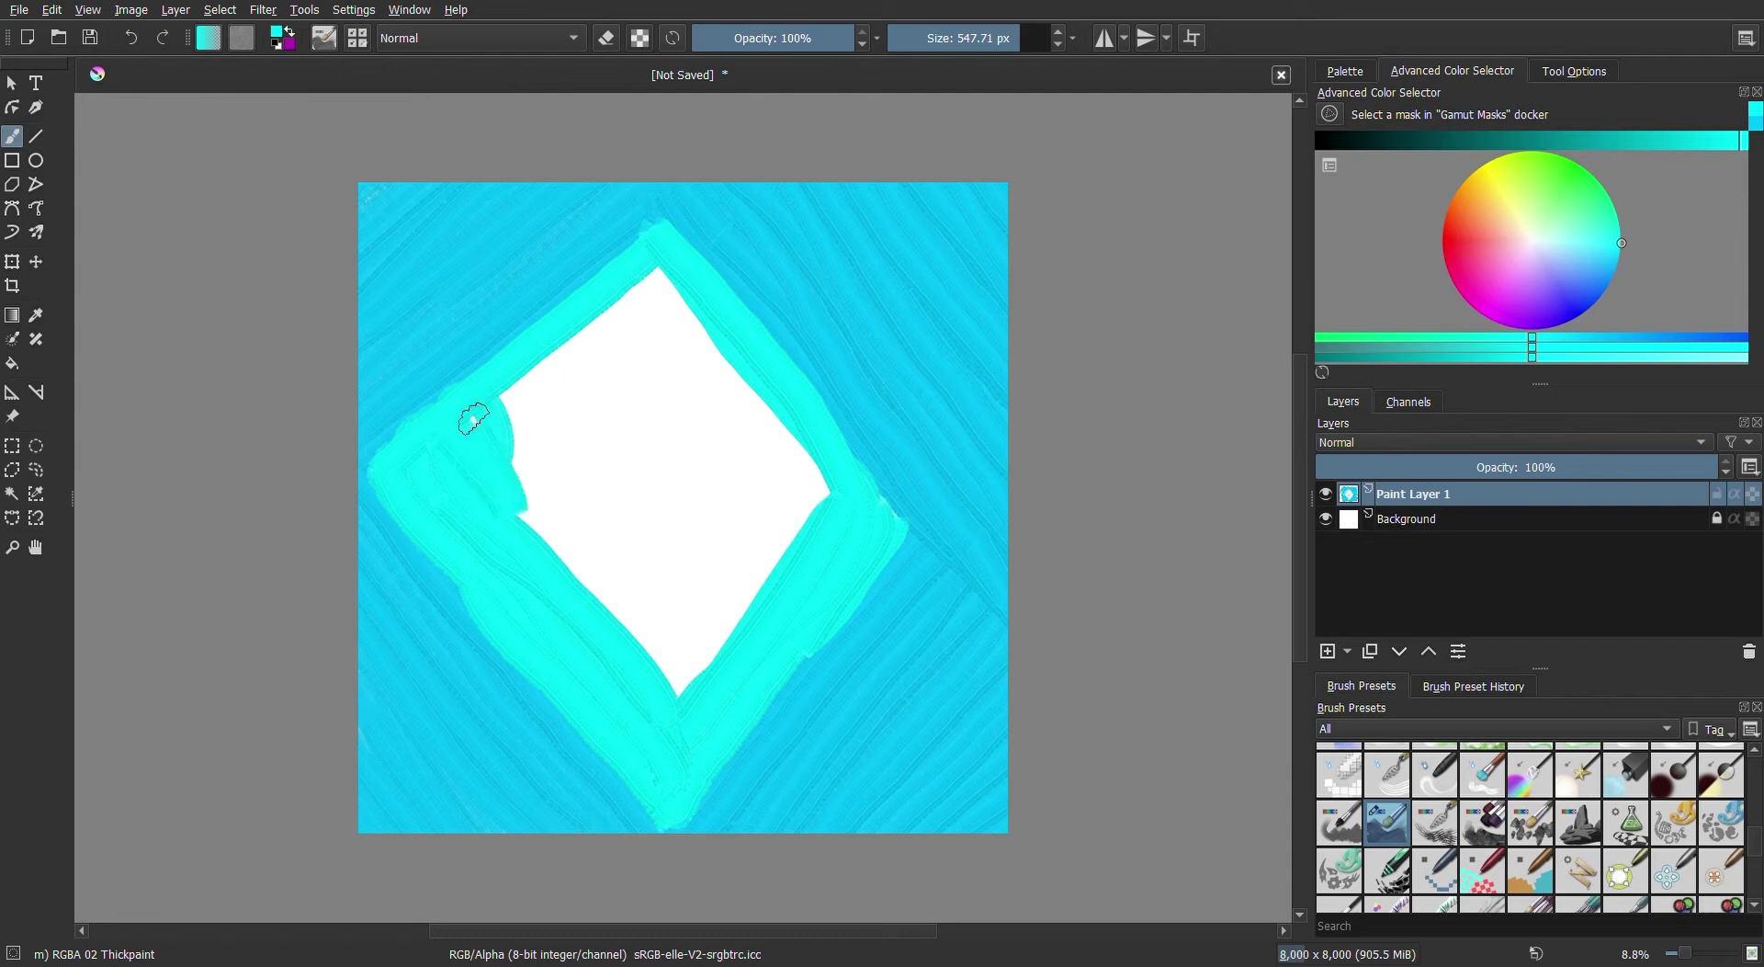
mouse_move(578, 540)
mouse_down()
mouse_move(680, 688)
mouse_move(653, 653)
mouse_up()
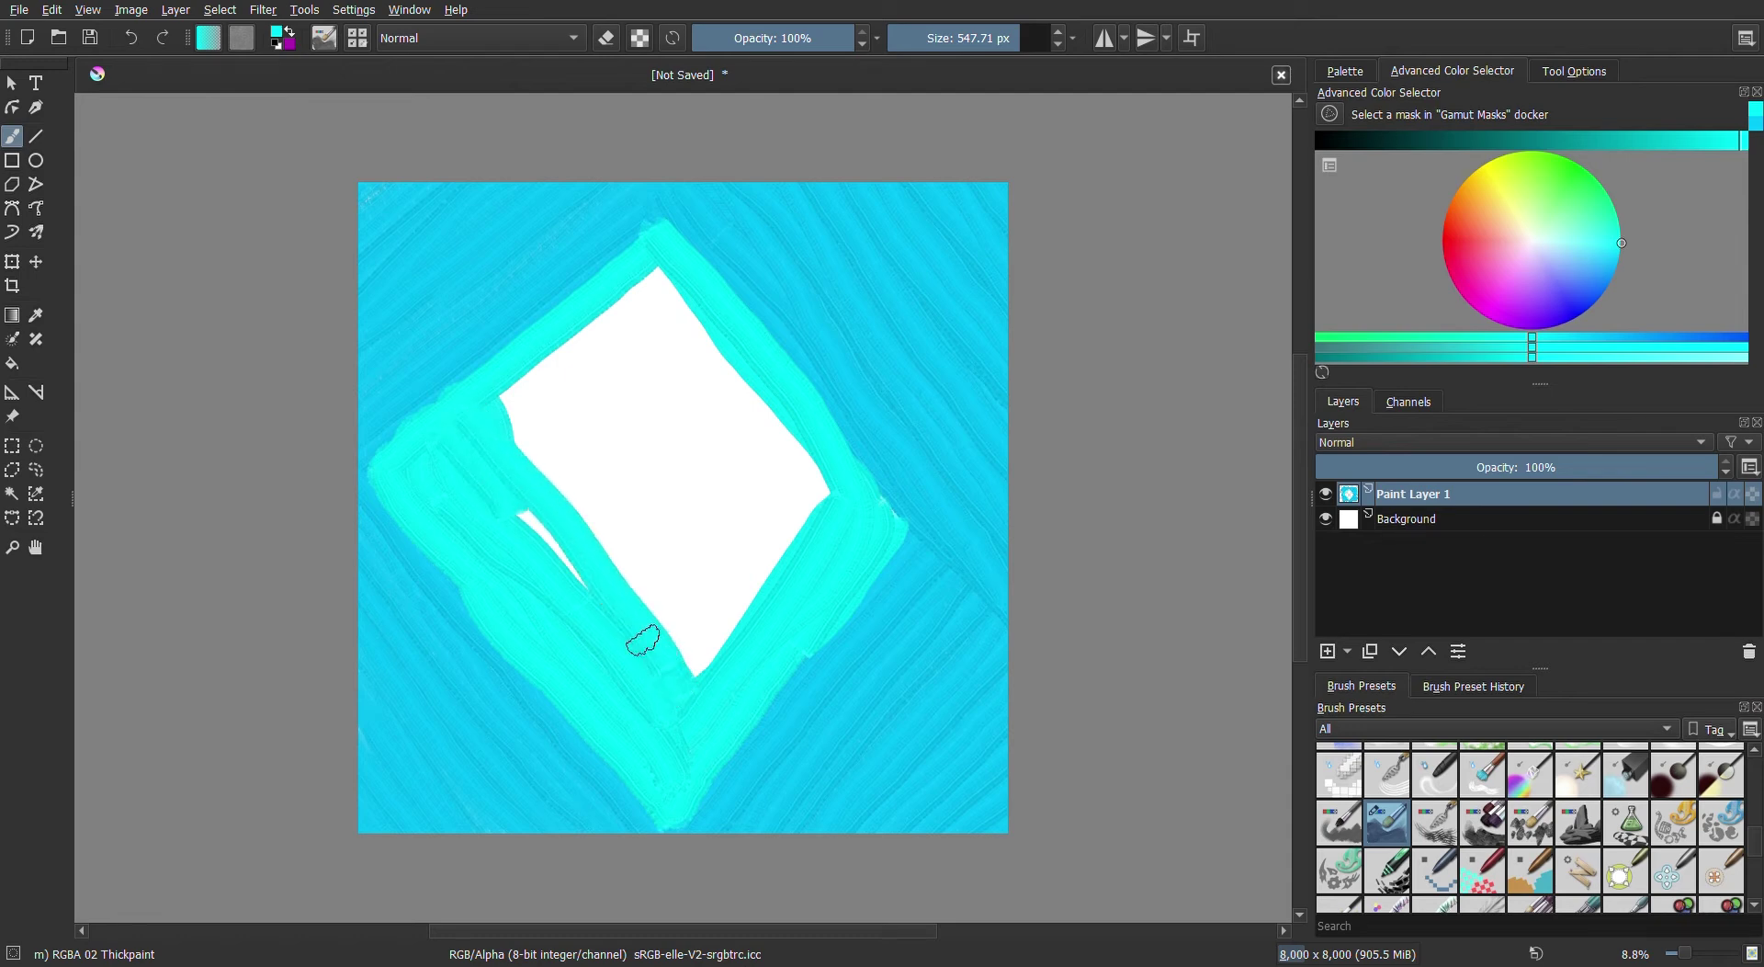
mouse_move(557, 543)
mouse_down()
mouse_move(500, 488)
mouse_move(500, 409)
mouse_move(713, 661)
mouse_move(644, 523)
mouse_move(524, 378)
mouse_move(737, 614)
mouse_move(675, 519)
mouse_up()
Paint over the last of the white shape and pick a purple paint colour
drag(676, 519, 747, 627)
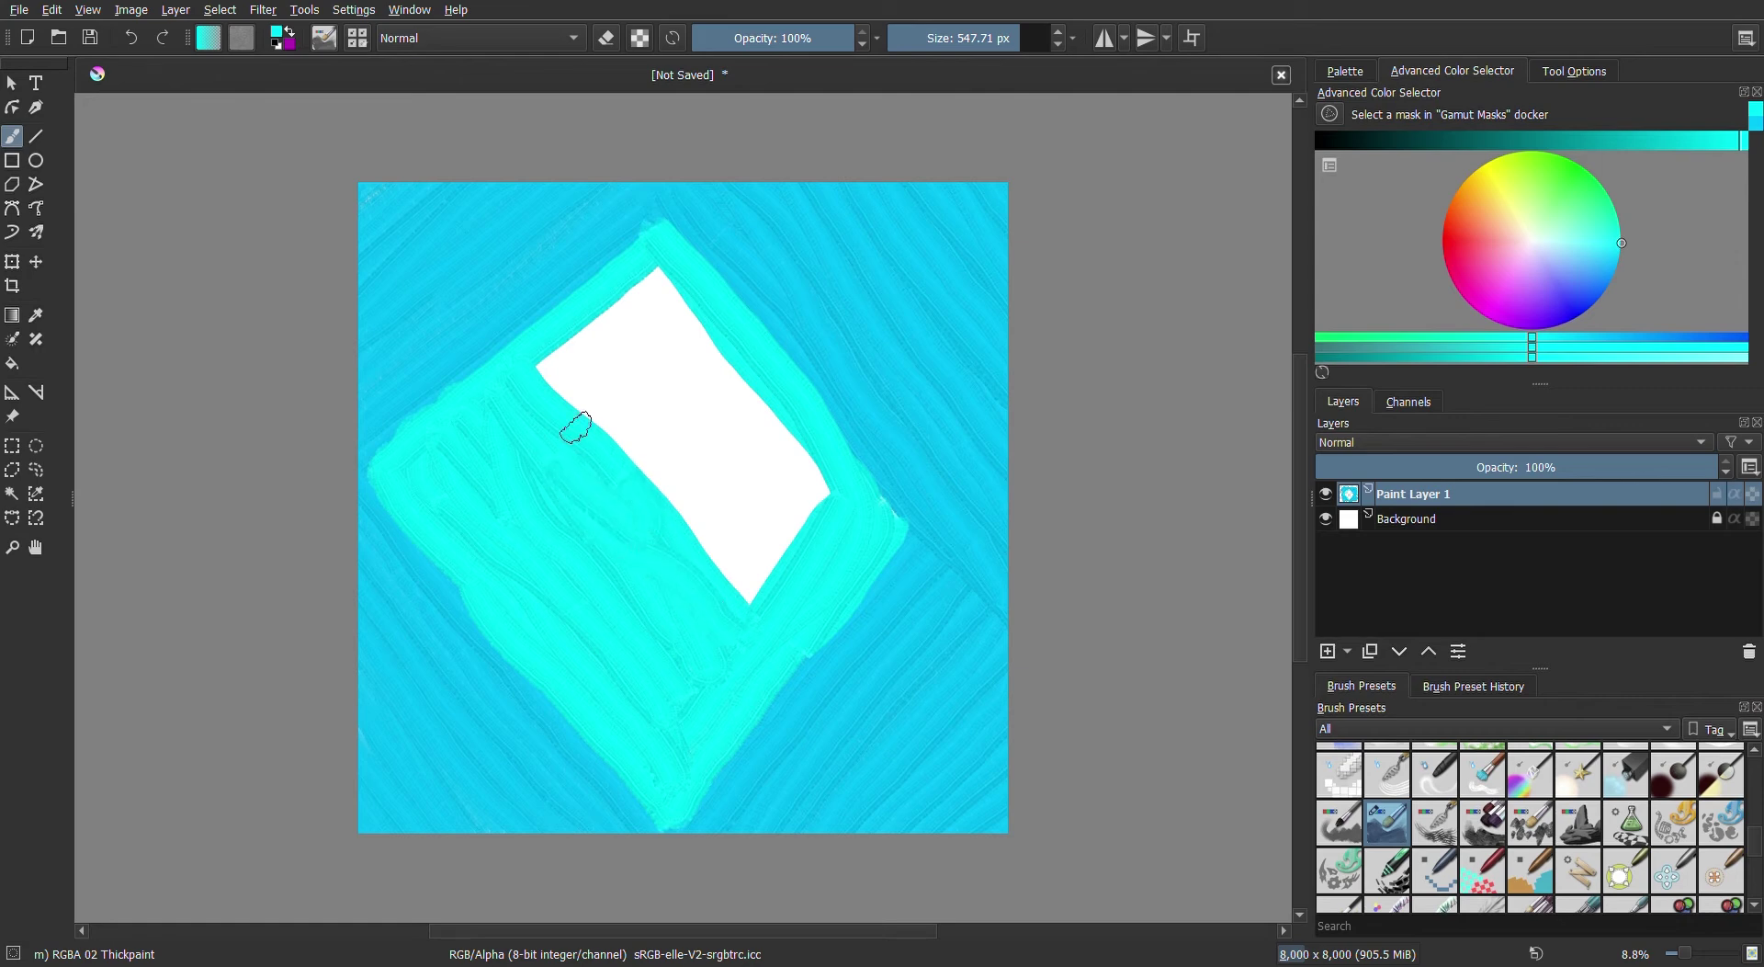
mouse_move(527, 349)
mouse_down()
mouse_move(755, 599)
mouse_move(719, 521)
mouse_move(560, 339)
mouse_move(736, 503)
mouse_move(643, 395)
mouse_up()
drag(644, 395, 800, 575)
mouse_move(759, 511)
mouse_down()
mouse_move(603, 307)
mouse_move(790, 520)
mouse_move(703, 409)
mouse_up()
mouse_move(703, 409)
mouse_down()
mouse_move(799, 514)
mouse_move(735, 410)
mouse_move(634, 315)
mouse_move(653, 275)
mouse_move(834, 494)
mouse_move(747, 406)
mouse_up()
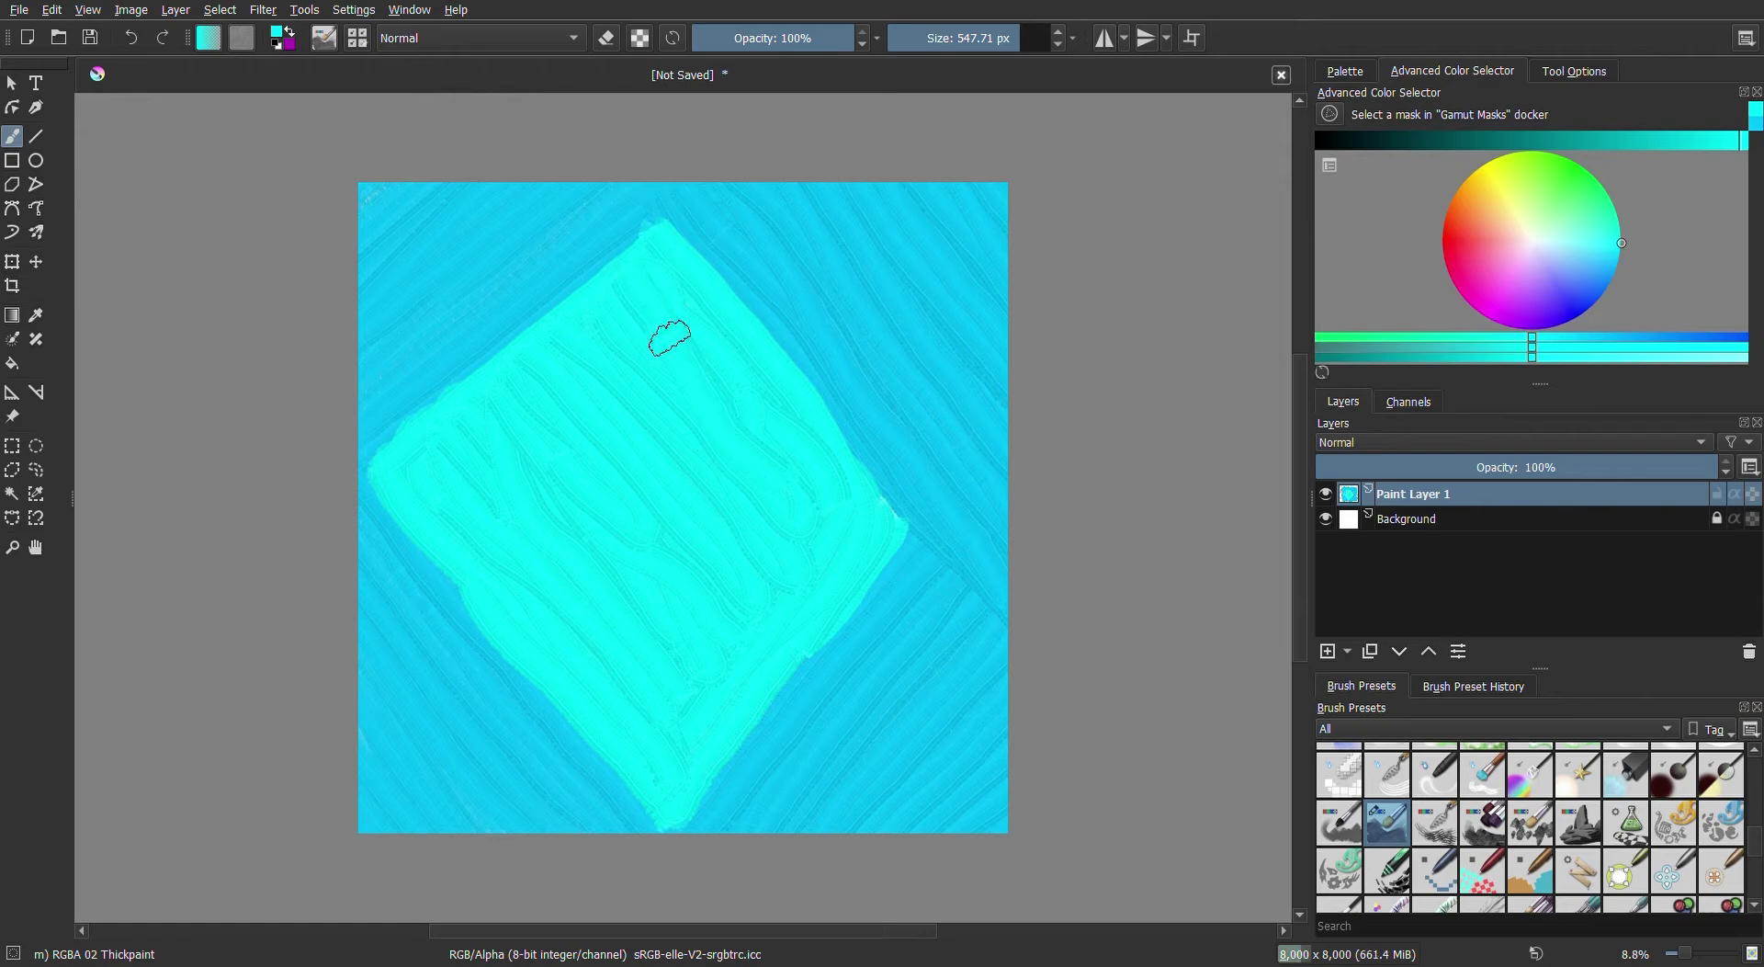
drag(1493, 230, 1538, 315)
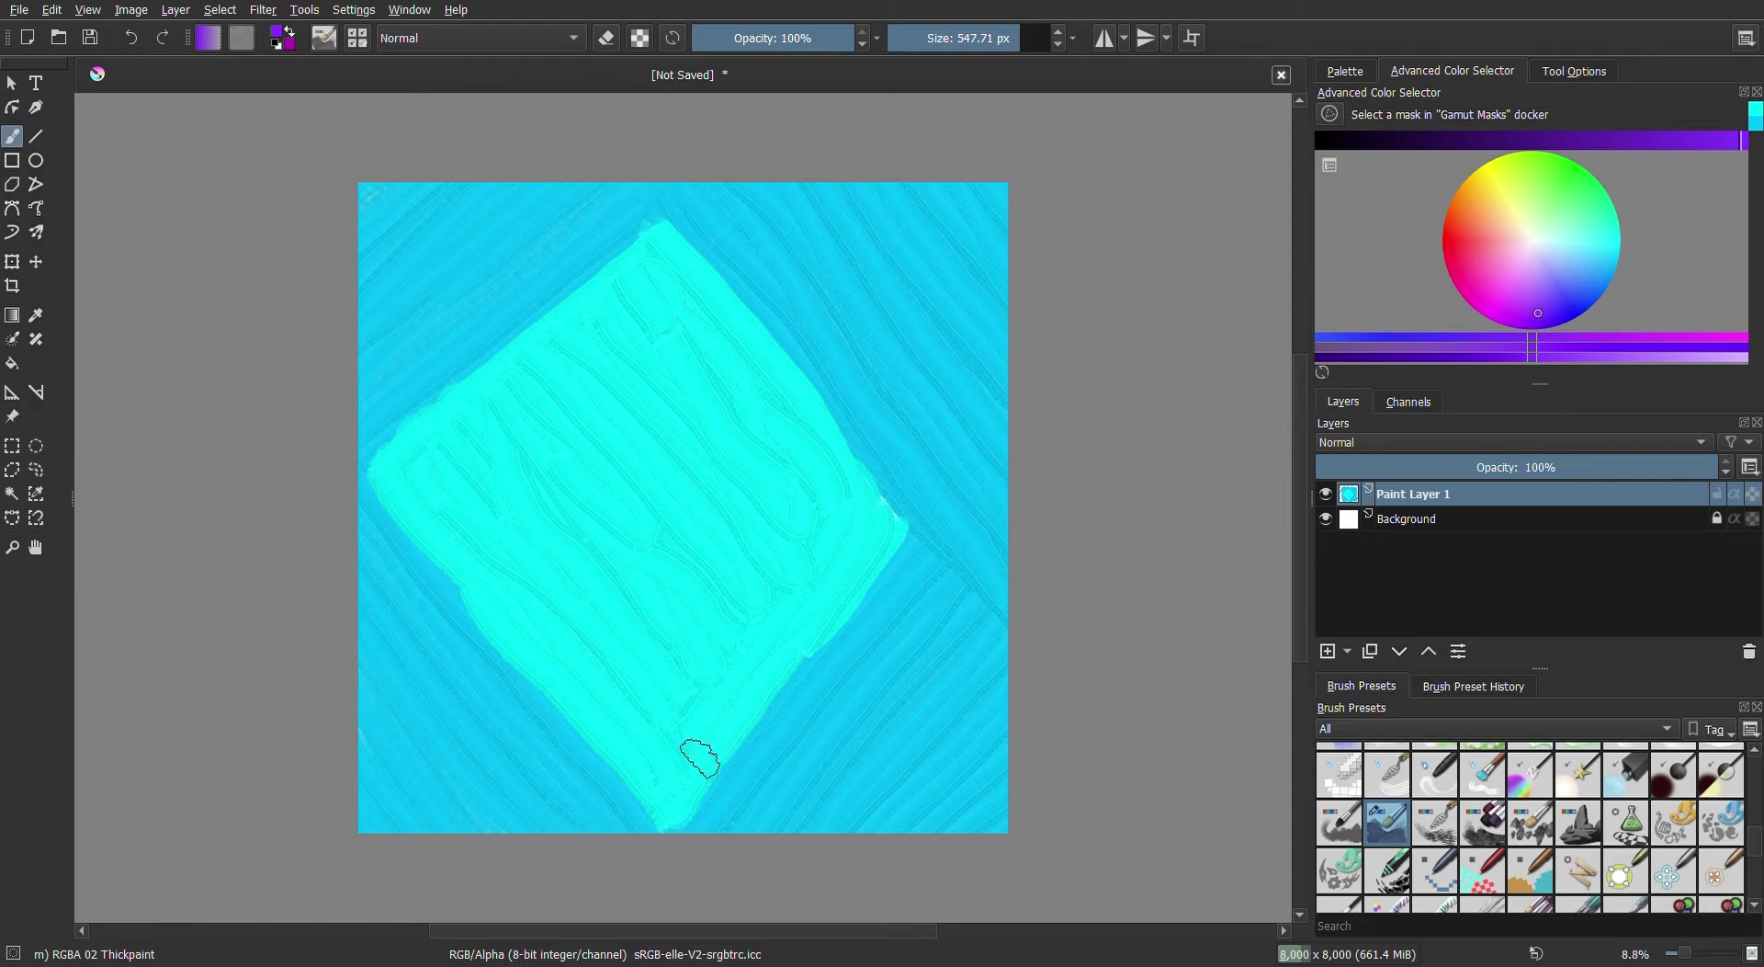
Scatter about ten bold purple diagonal strokes across the canvas
drag(685, 749, 775, 649)
drag(509, 550, 632, 418)
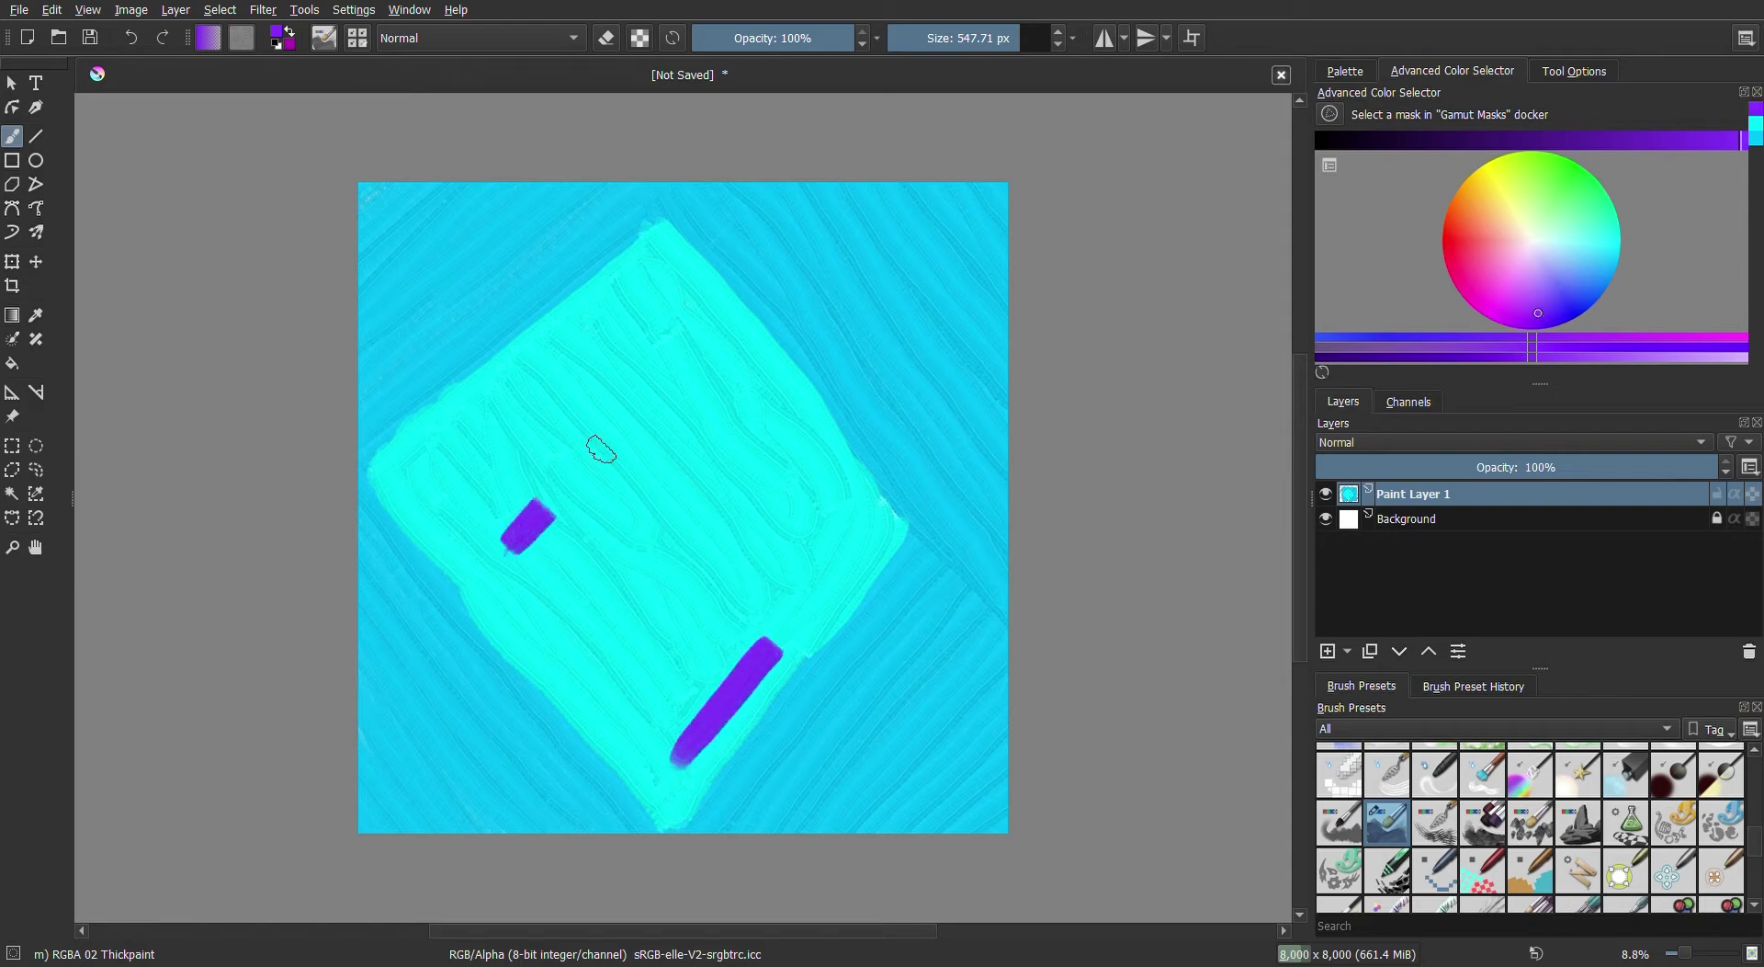
drag(625, 600, 764, 444)
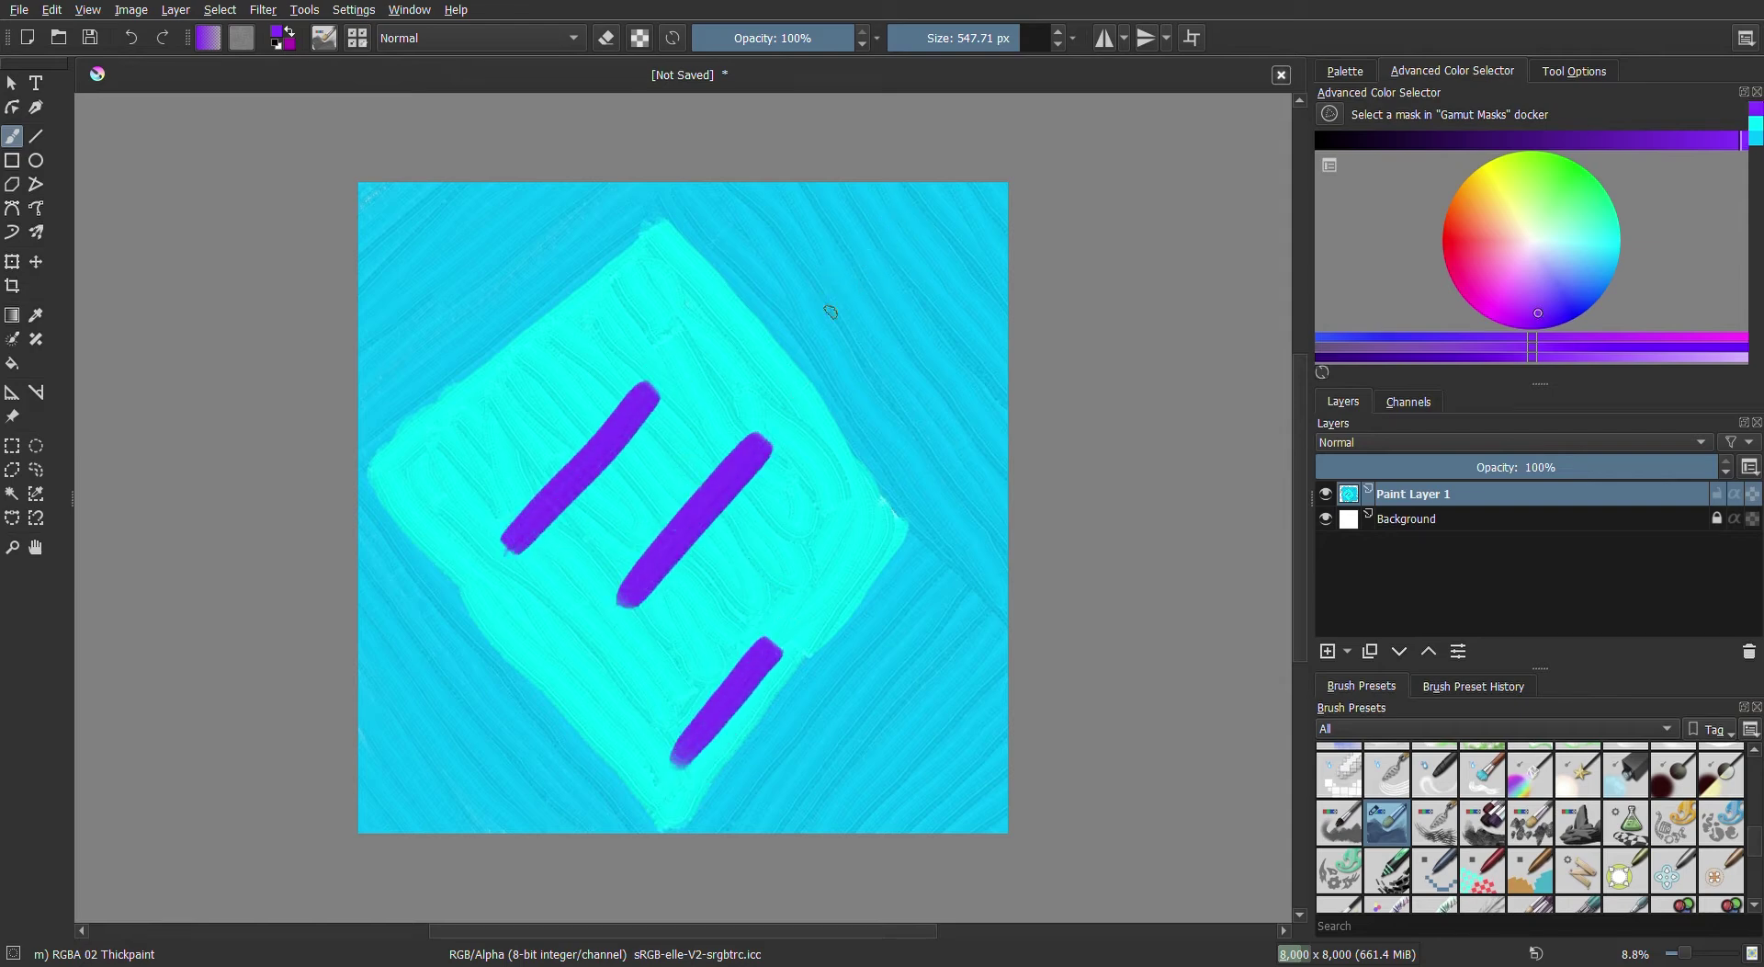
drag(829, 310, 873, 269)
drag(880, 747, 983, 615)
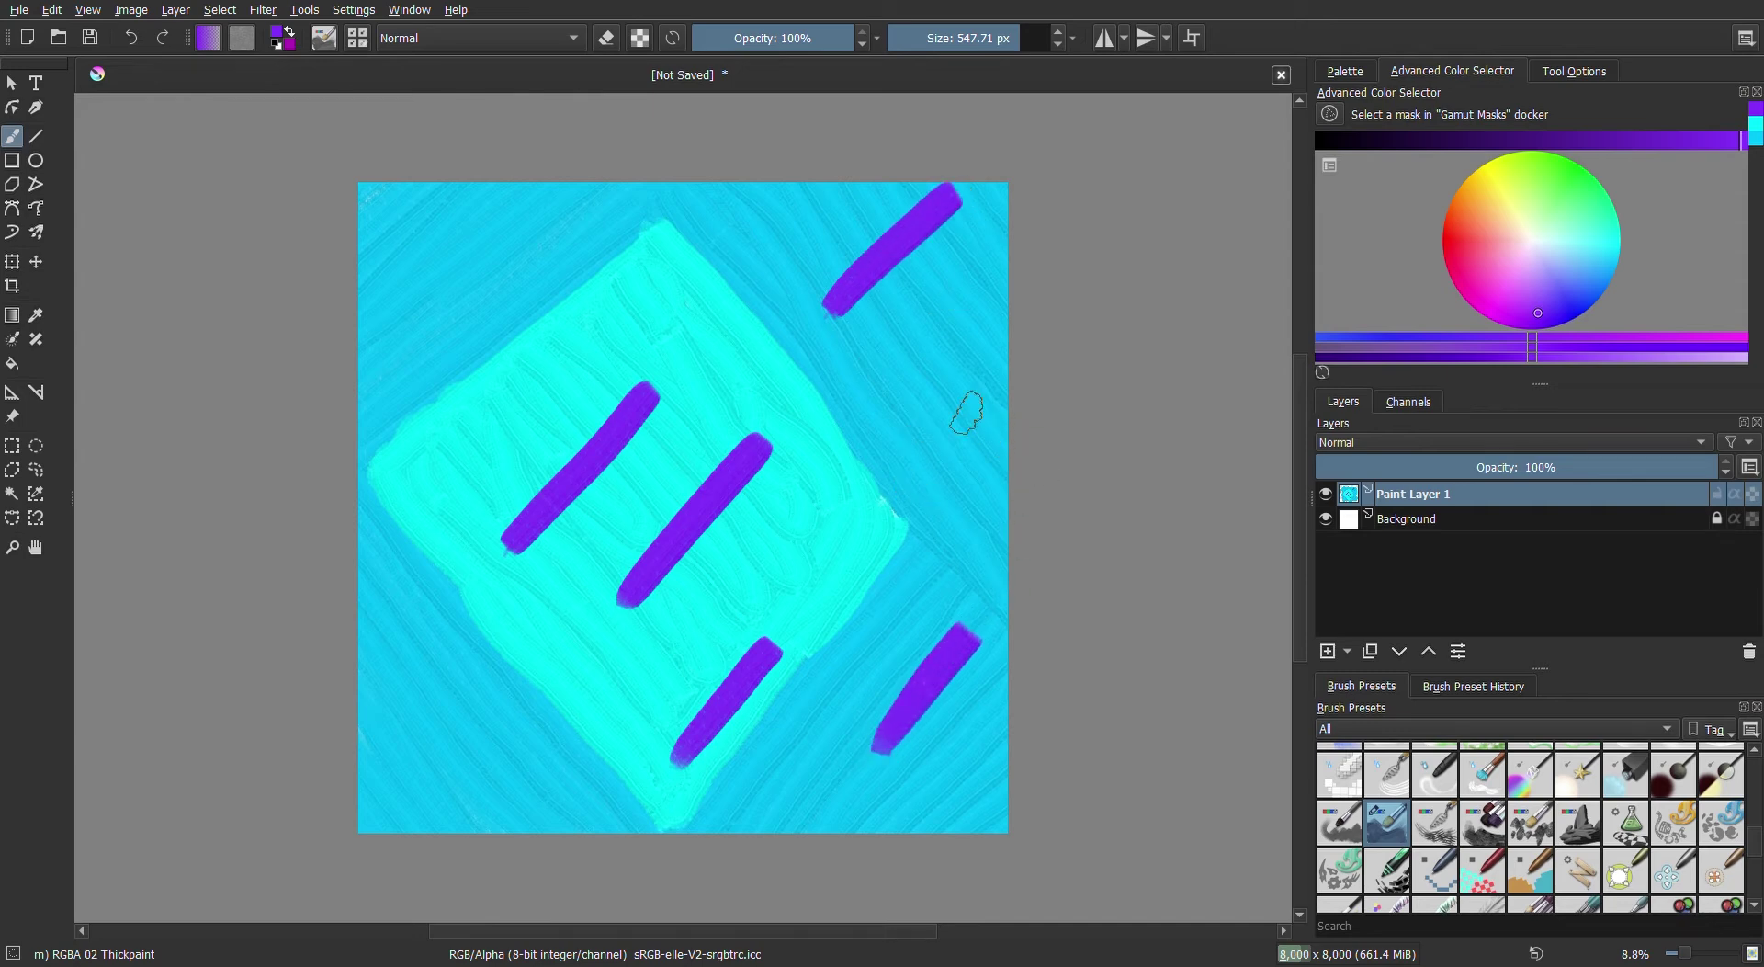
click(904, 408)
drag(993, 320, 1008, 299)
drag(386, 271, 496, 184)
drag(363, 799, 455, 683)
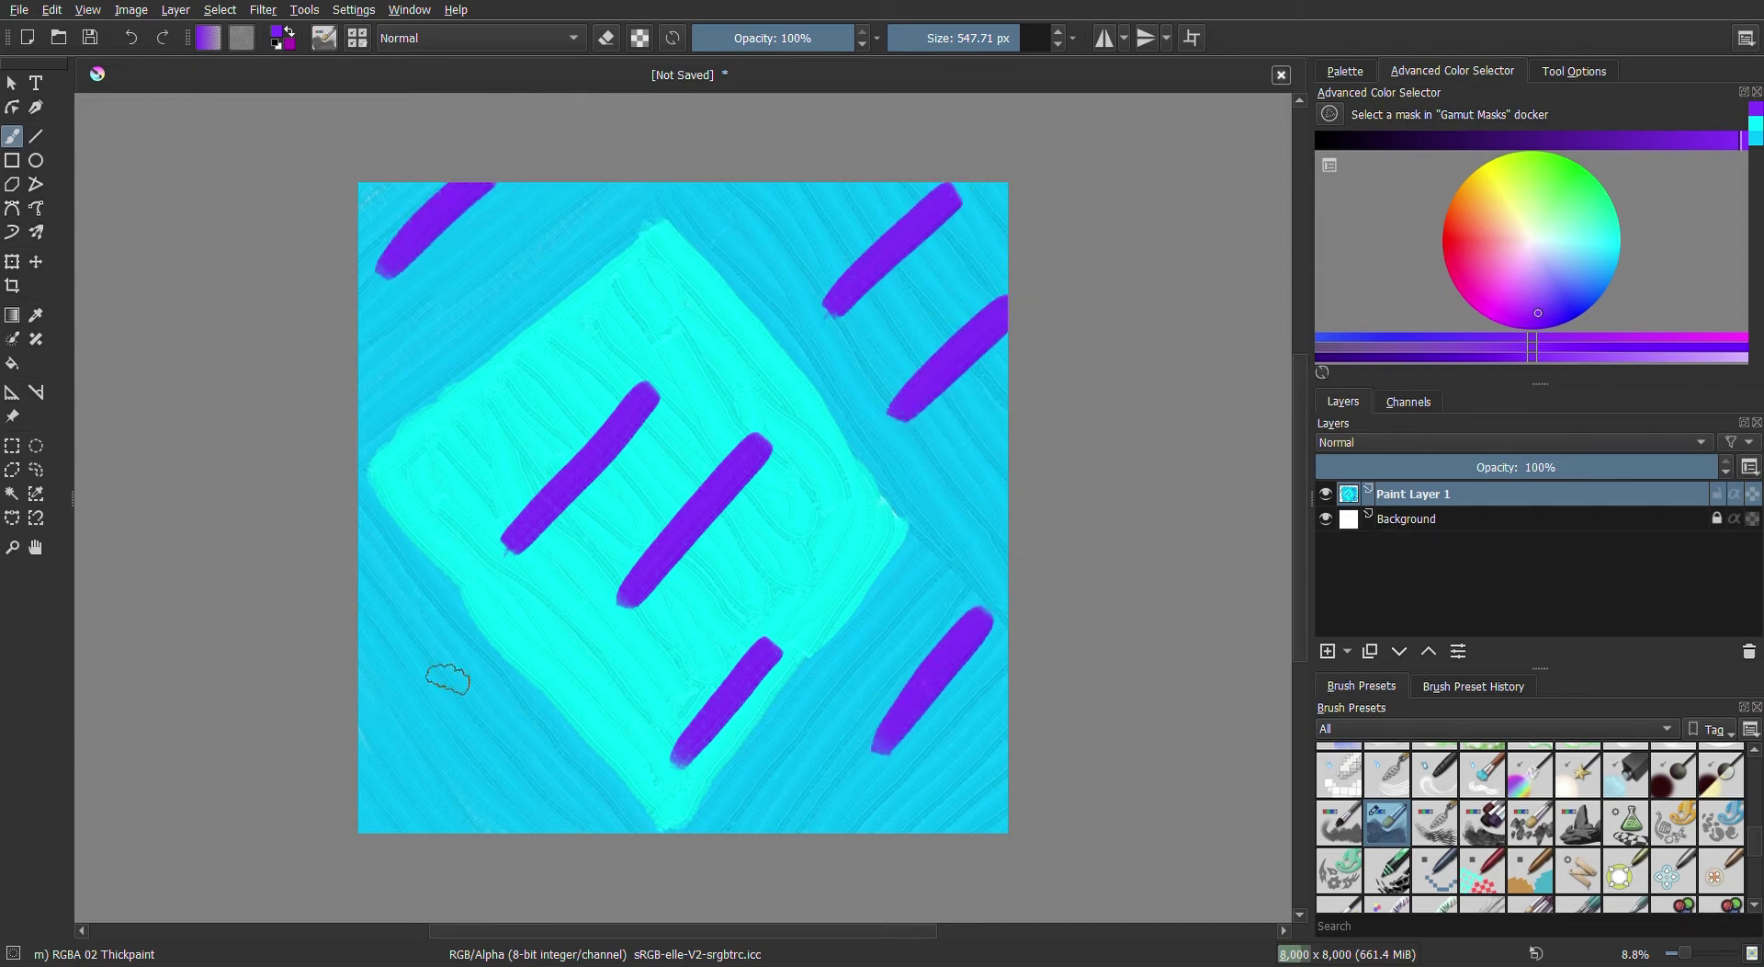
drag(512, 809, 579, 749)
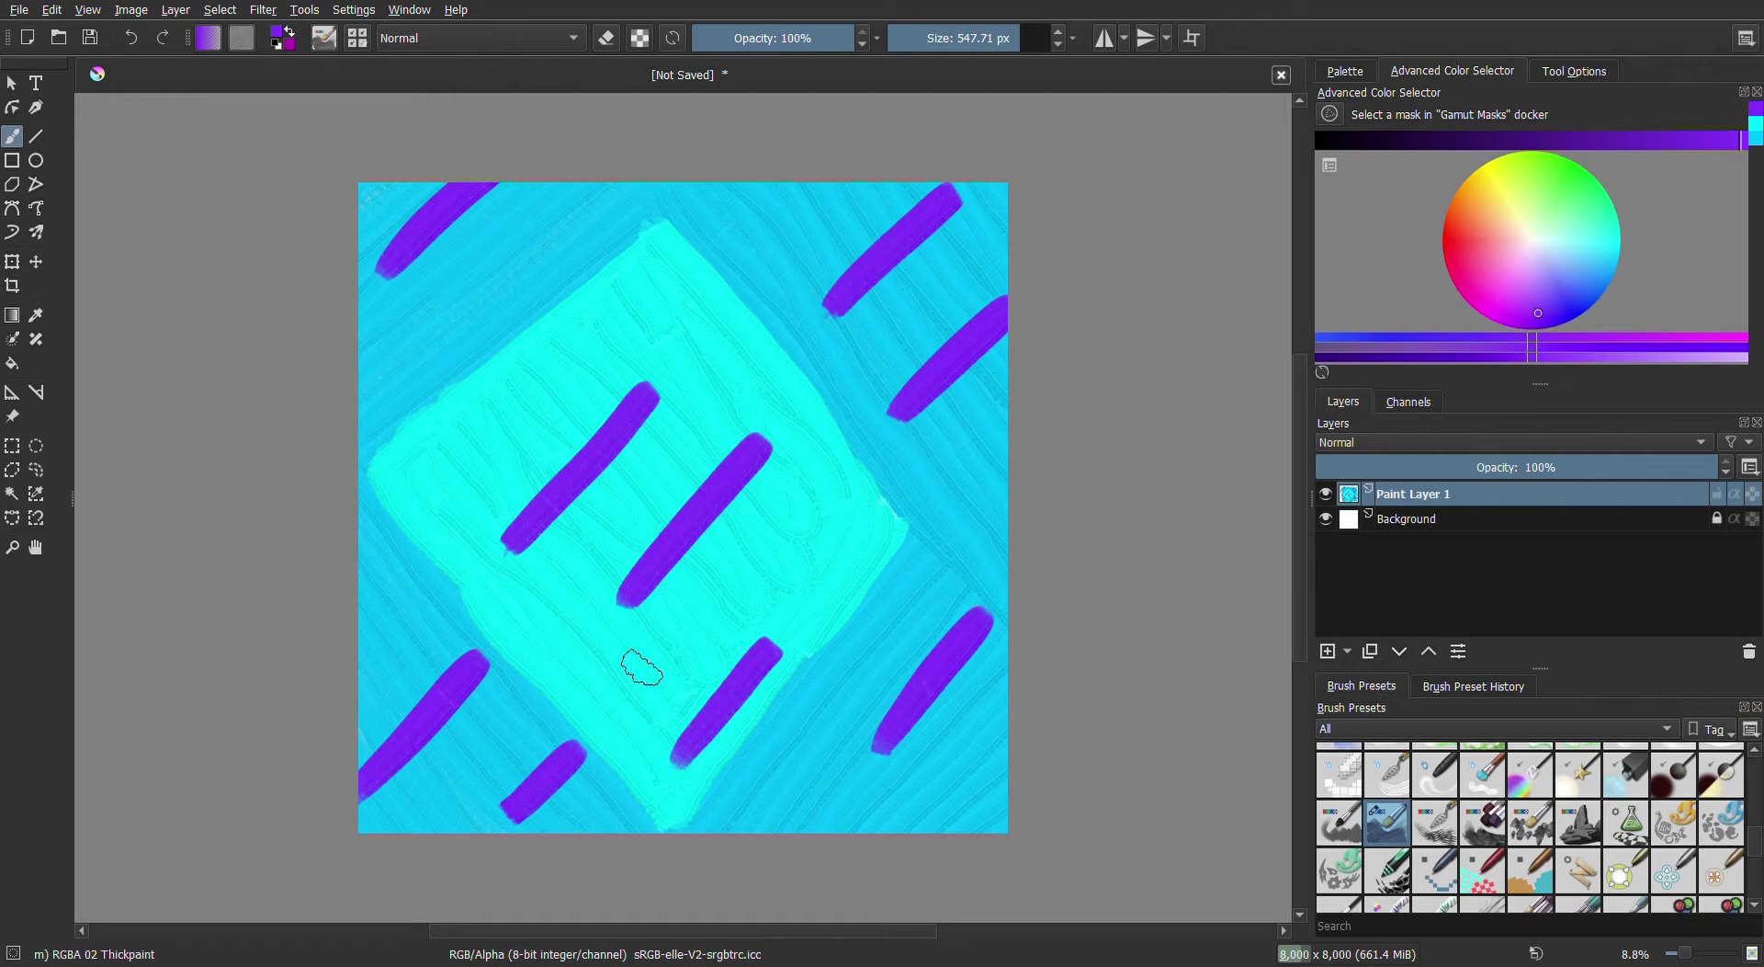
Switch to a greener cyan and paint a stroke crossing each purple stroke
click(1600, 256)
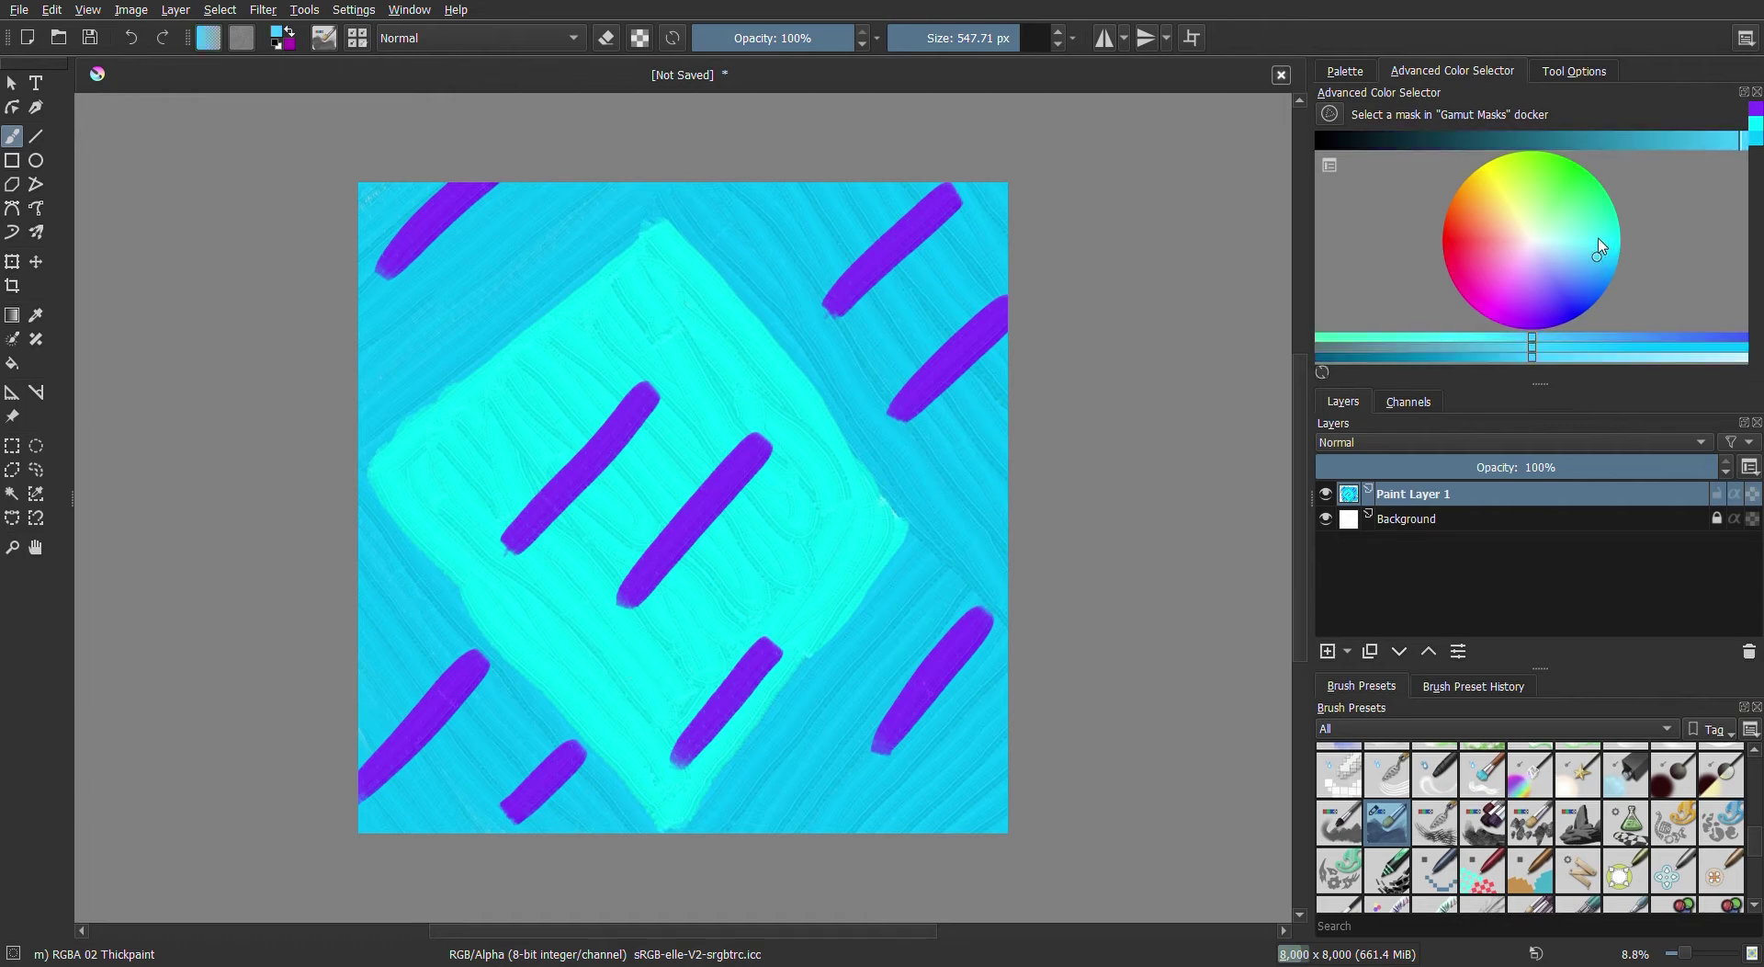
drag(1599, 241, 1655, 245)
drag(423, 715, 597, 550)
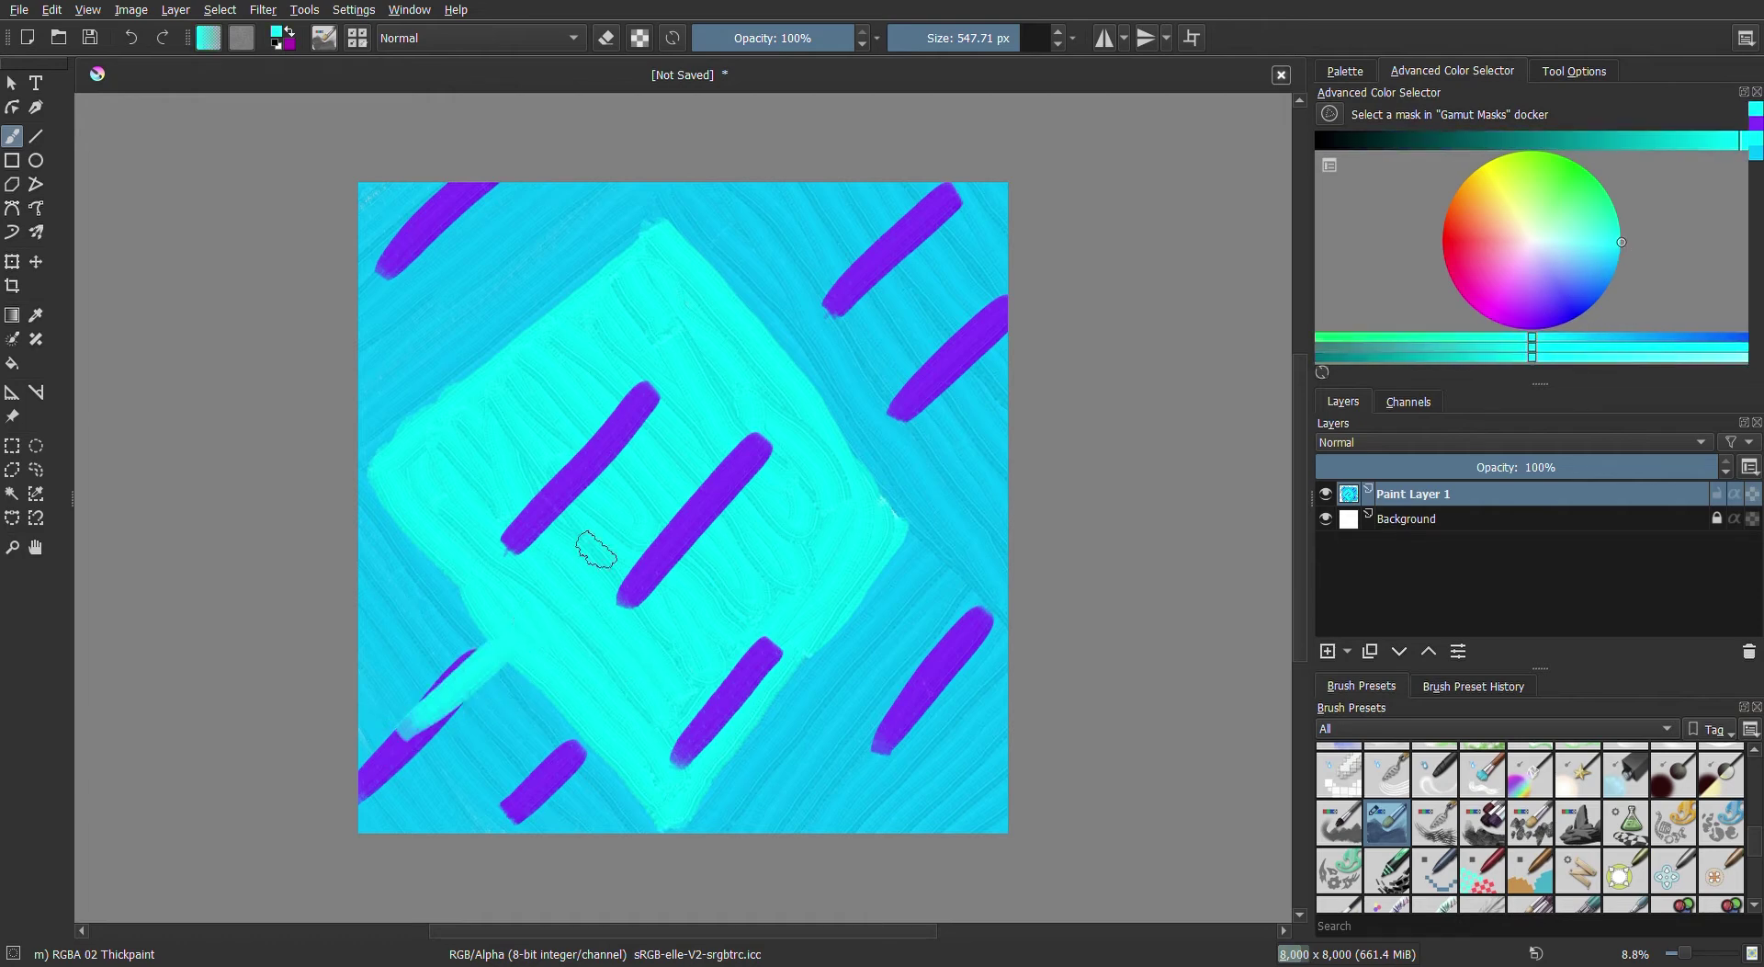
drag(549, 482, 689, 366)
drag(366, 214, 581, 244)
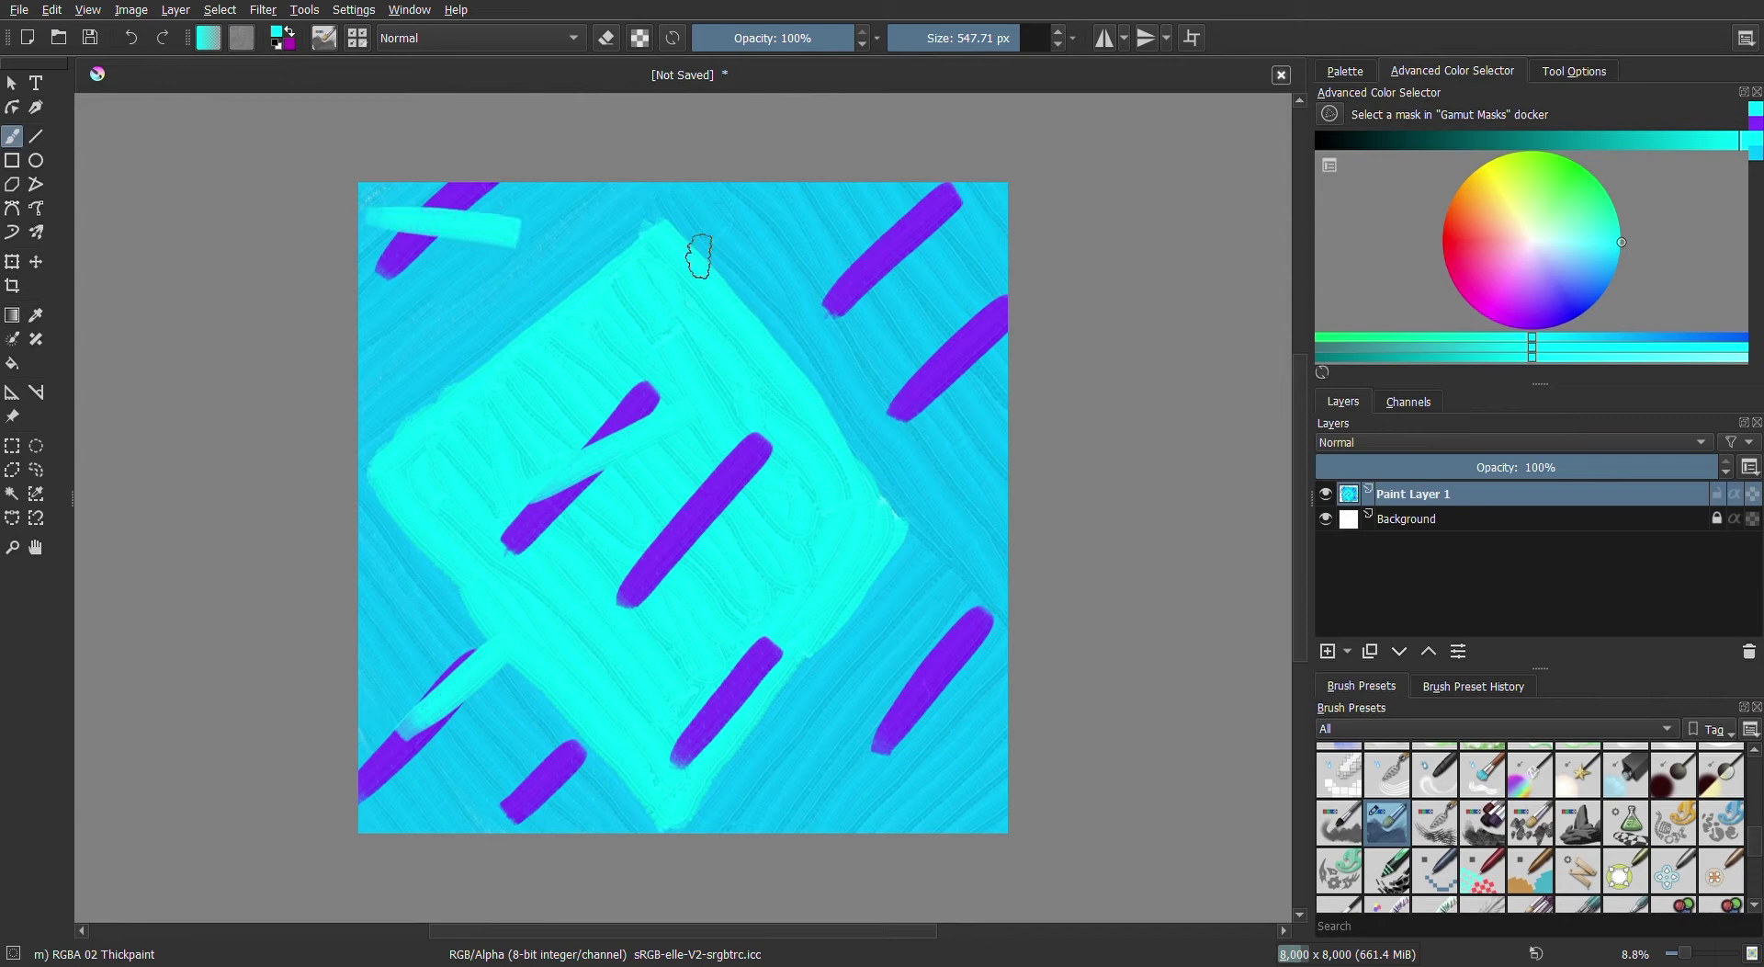
drag(770, 233, 998, 315)
drag(873, 390, 1002, 464)
drag(887, 657, 997, 749)
drag(703, 709, 827, 821)
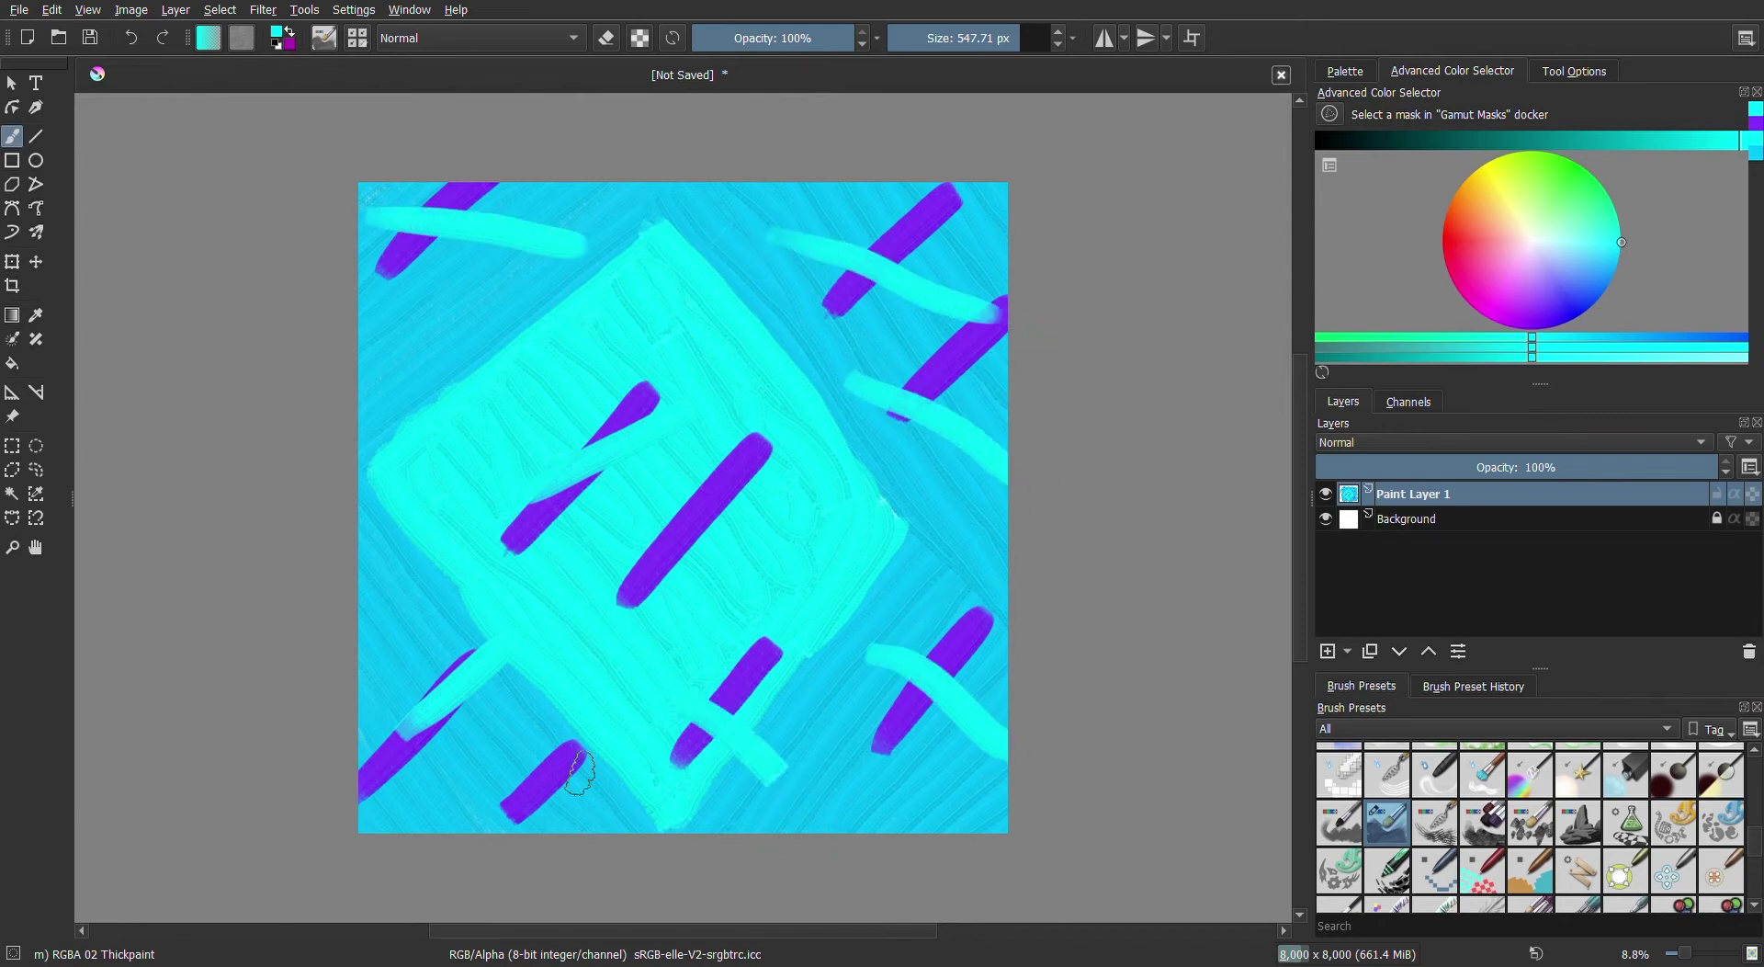
drag(507, 759, 600, 829)
Switch to a softer purple and add four more strokes around the canvas
click(1514, 326)
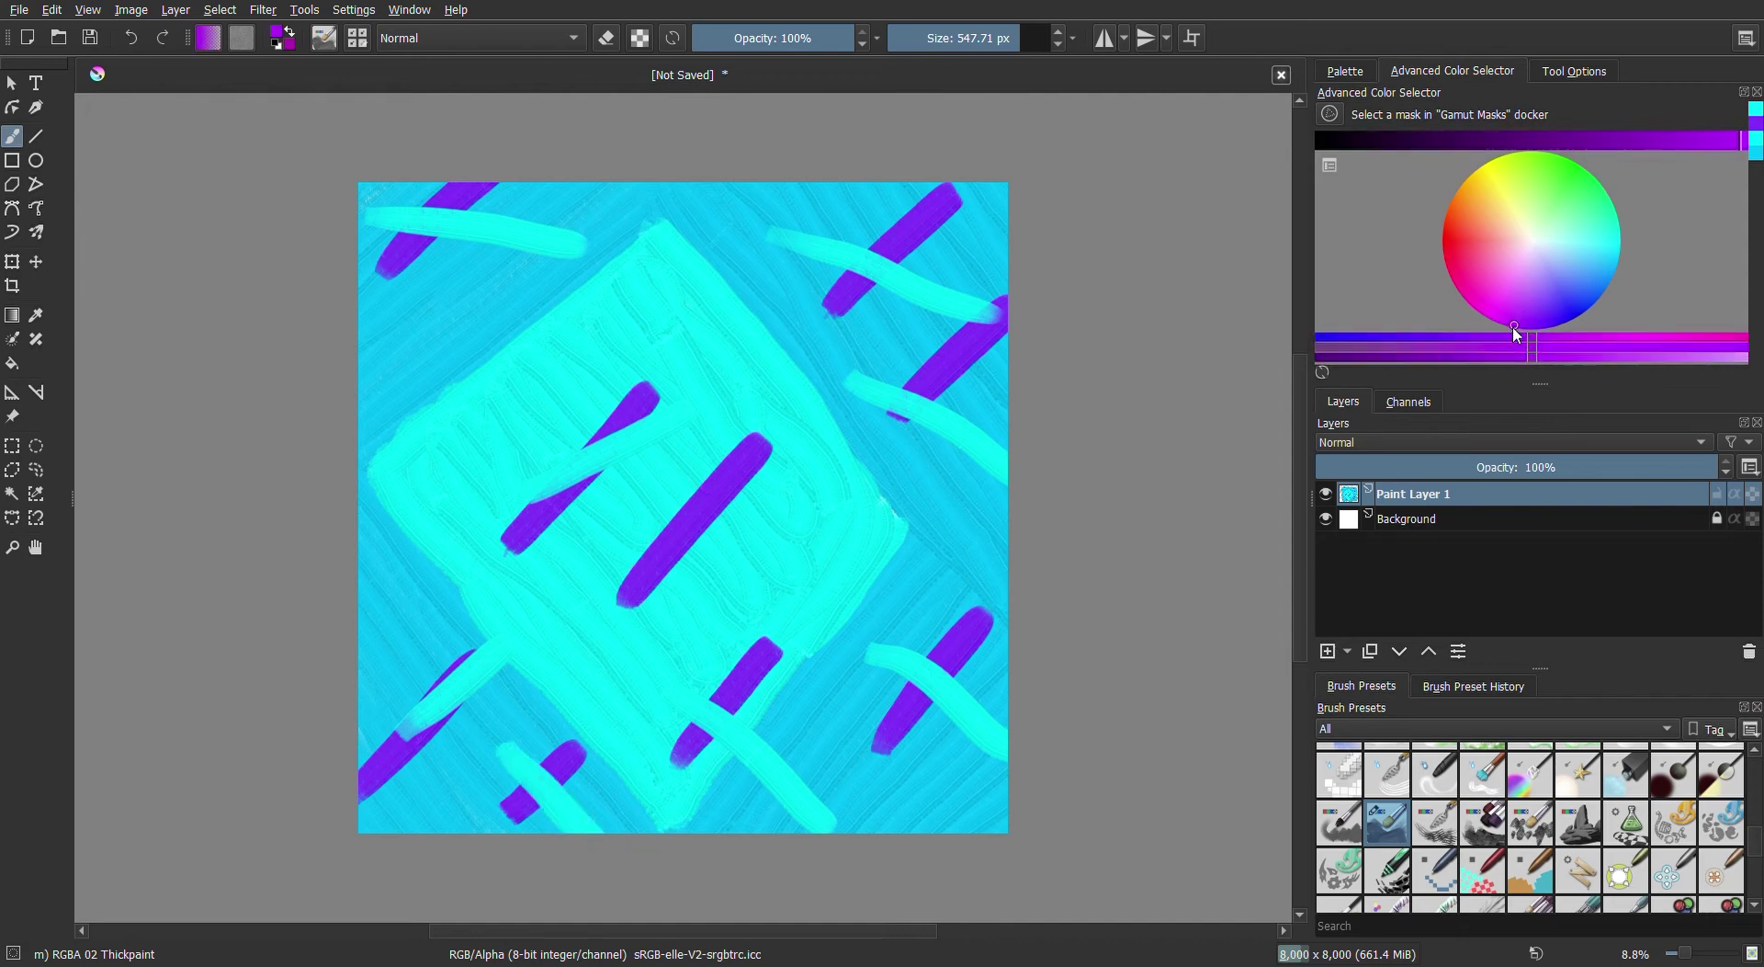
click(1537, 313)
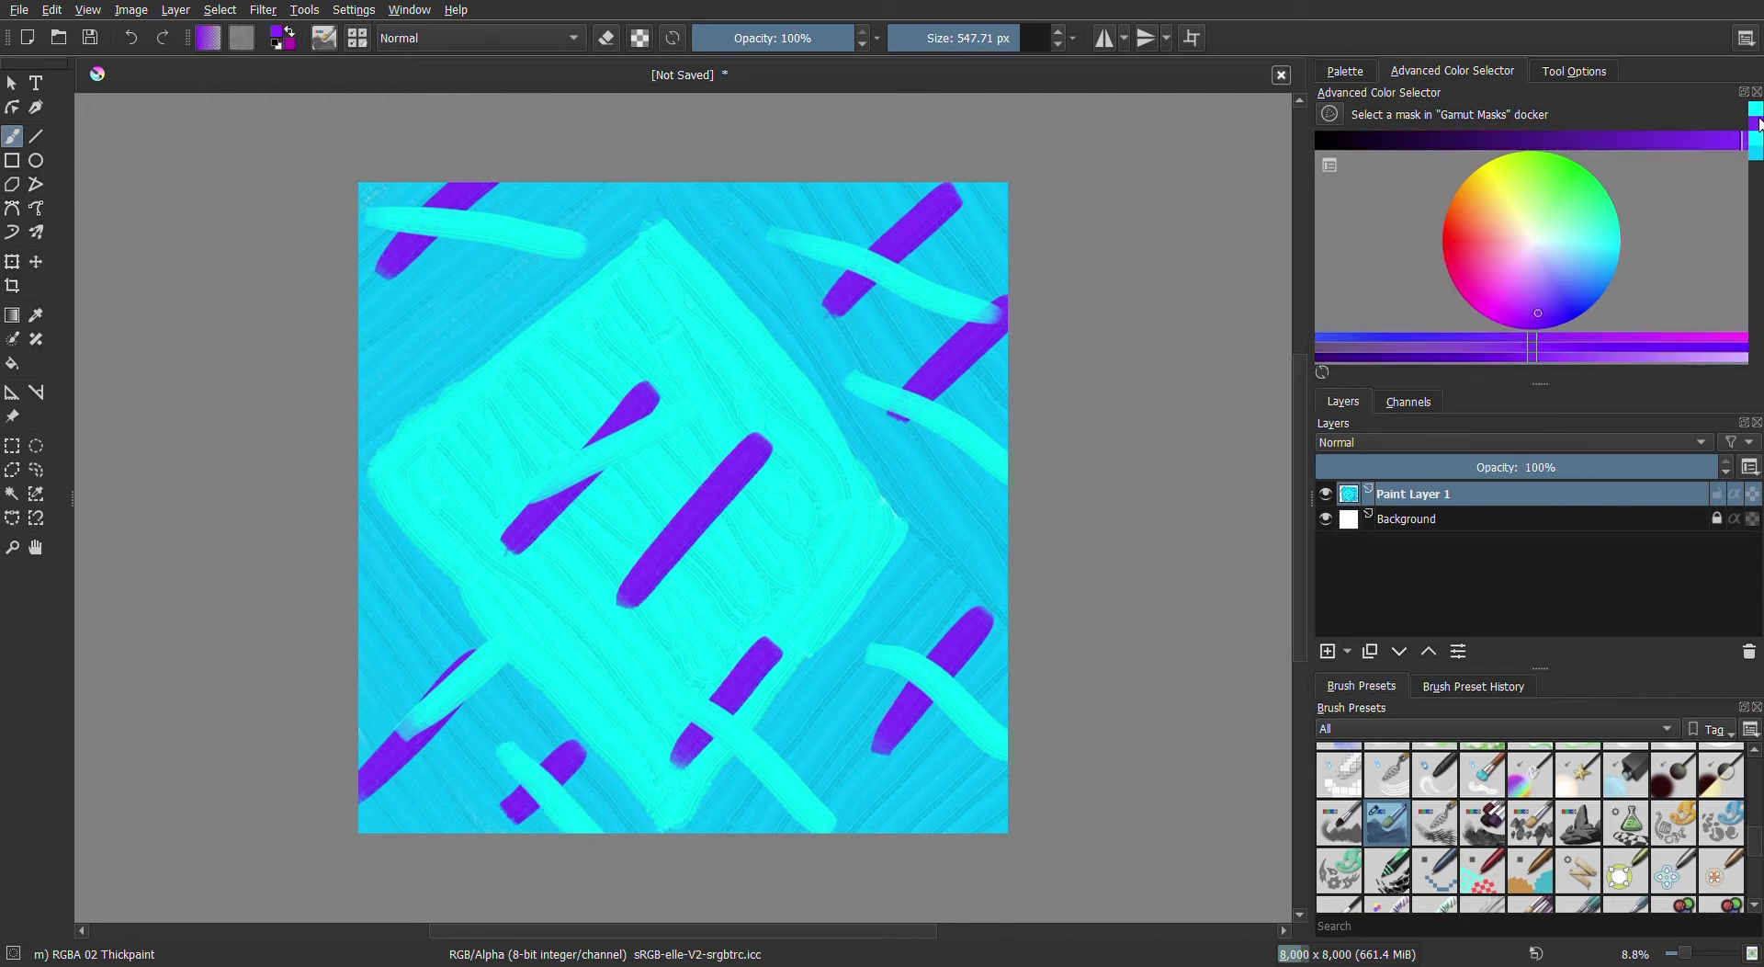
drag(374, 606, 428, 535)
drag(379, 357, 507, 425)
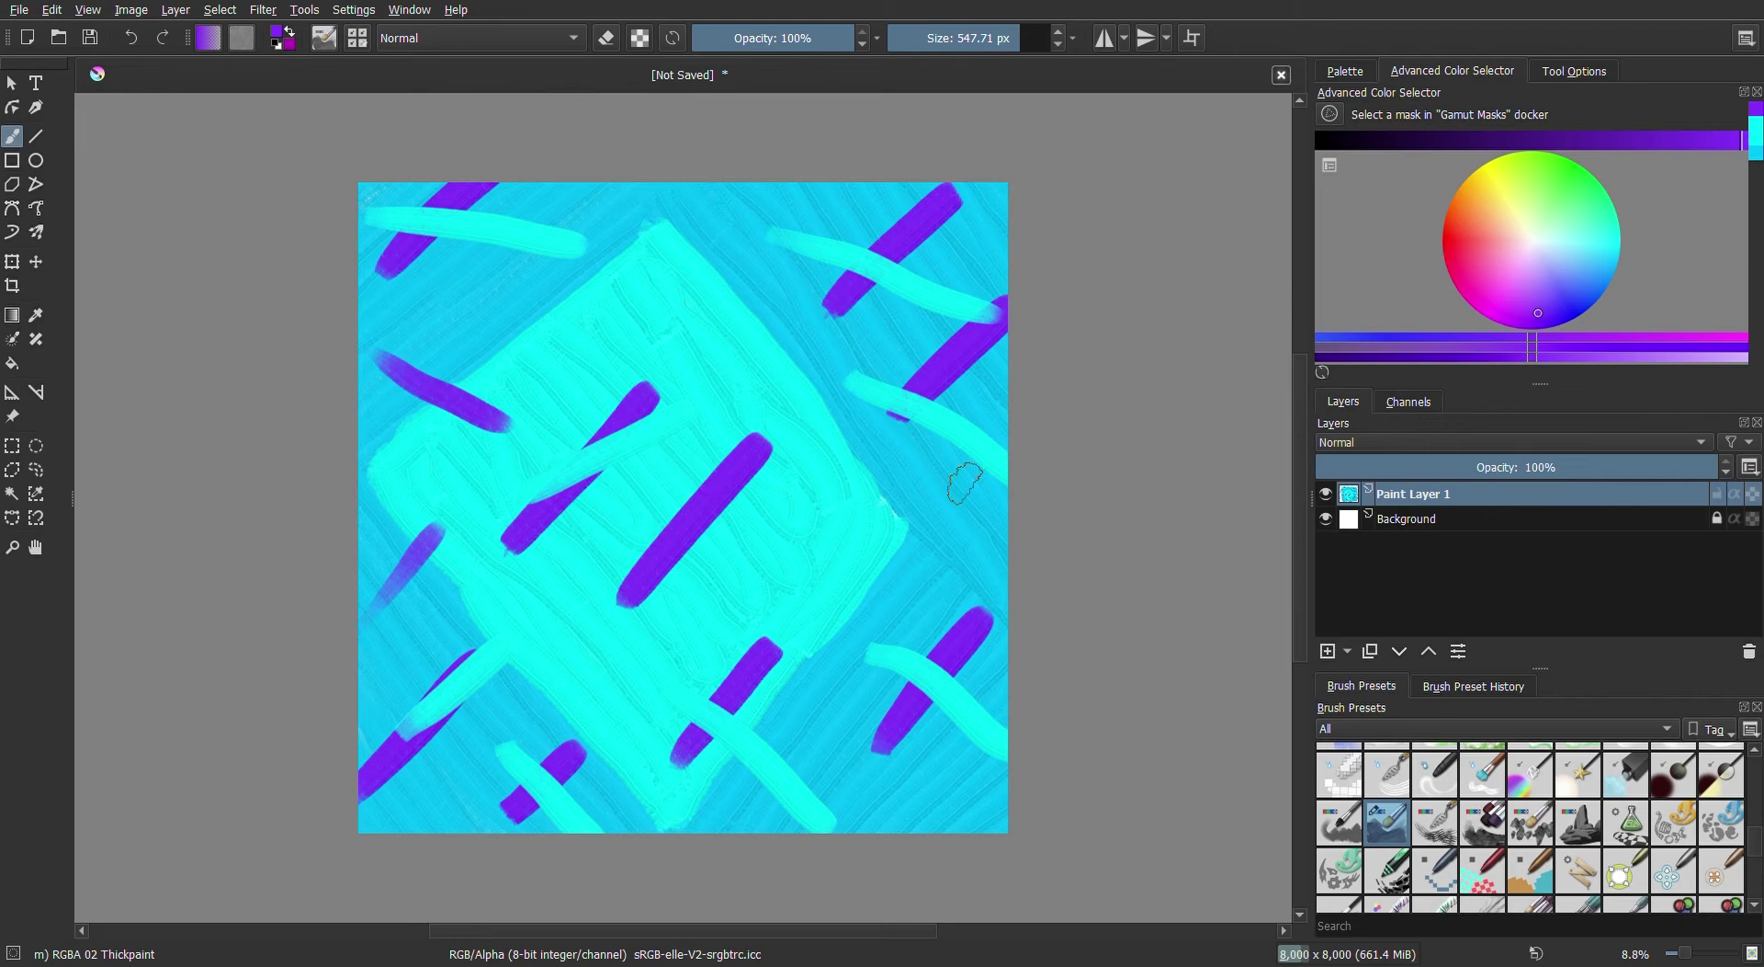
drag(986, 530, 783, 628)
drag(678, 212, 721, 354)
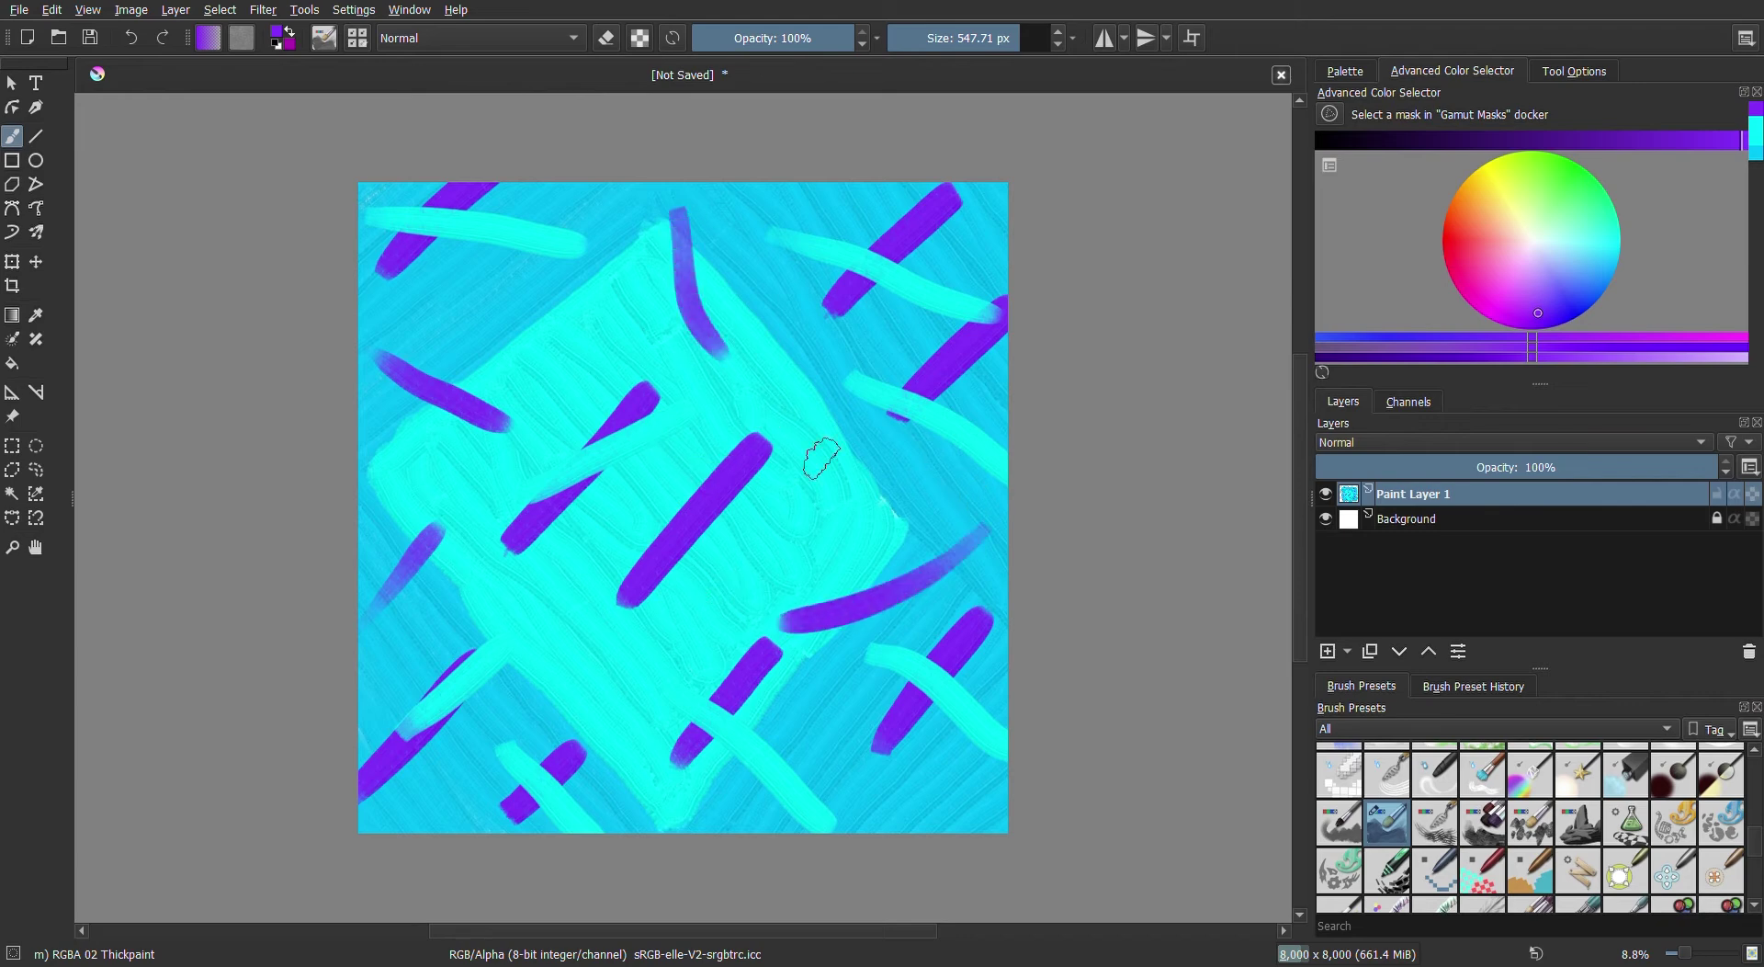
drag(1754, 862, 1755, 831)
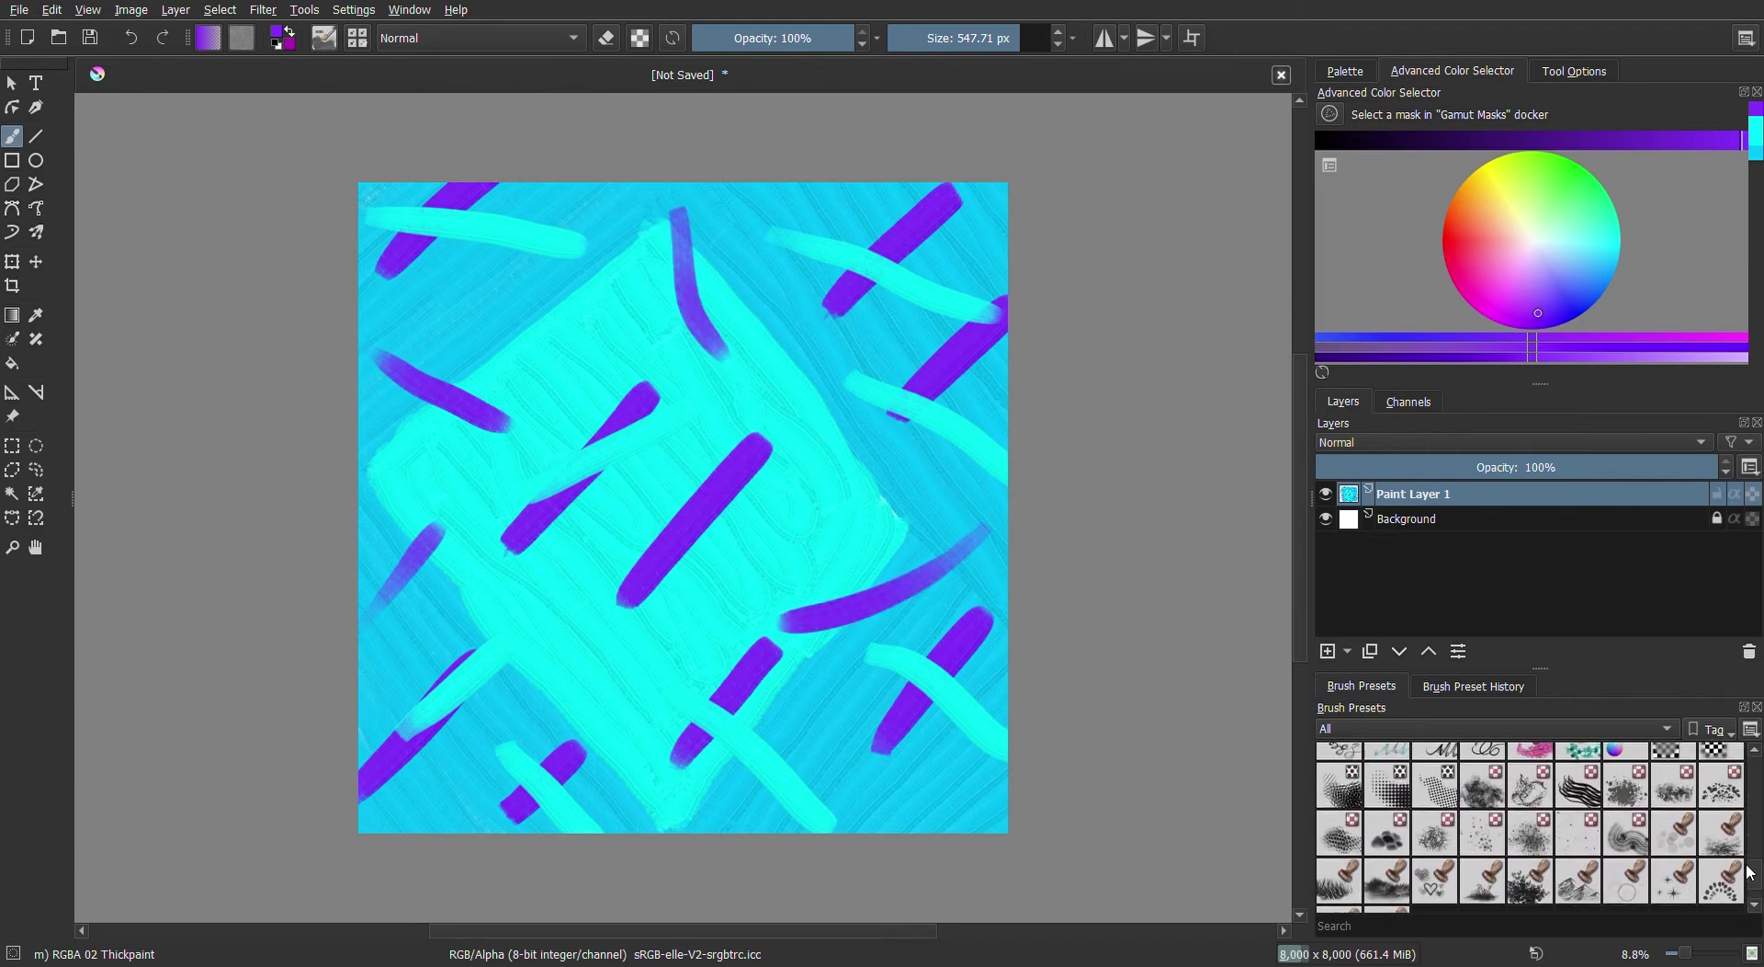
drag(1758, 834, 1758, 839)
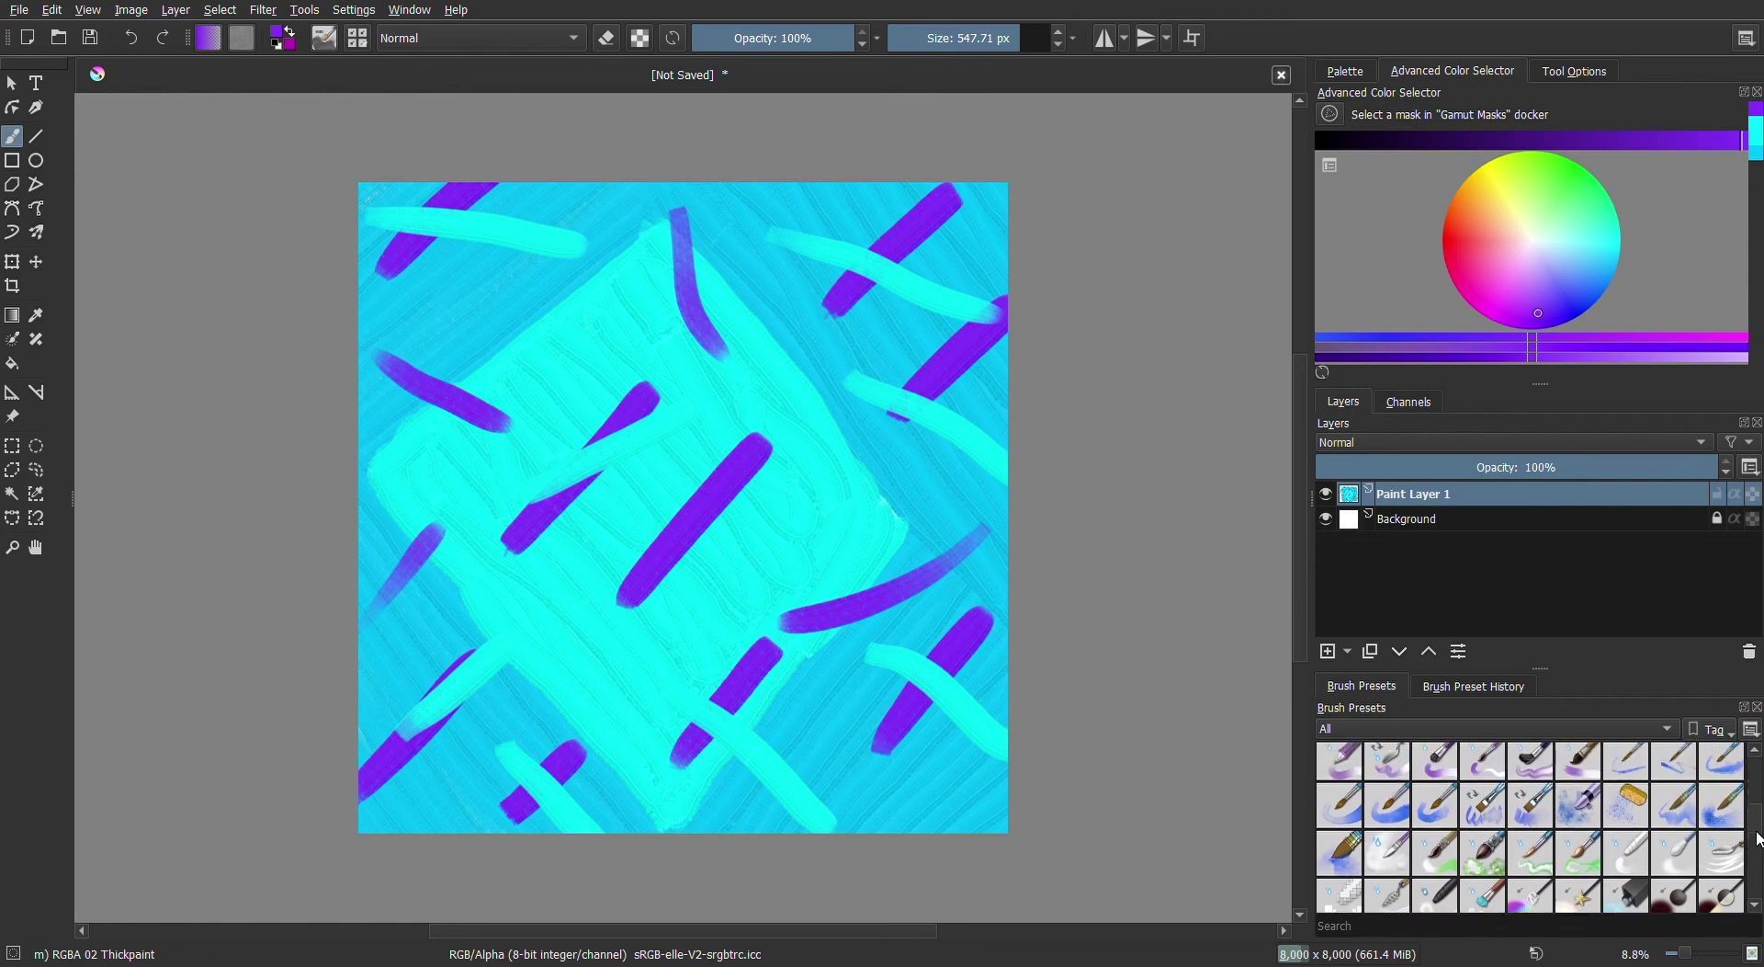
Scroll the Brush Presets docker and select the Blender Basic preset
scroll(1732, 822, up, 1)
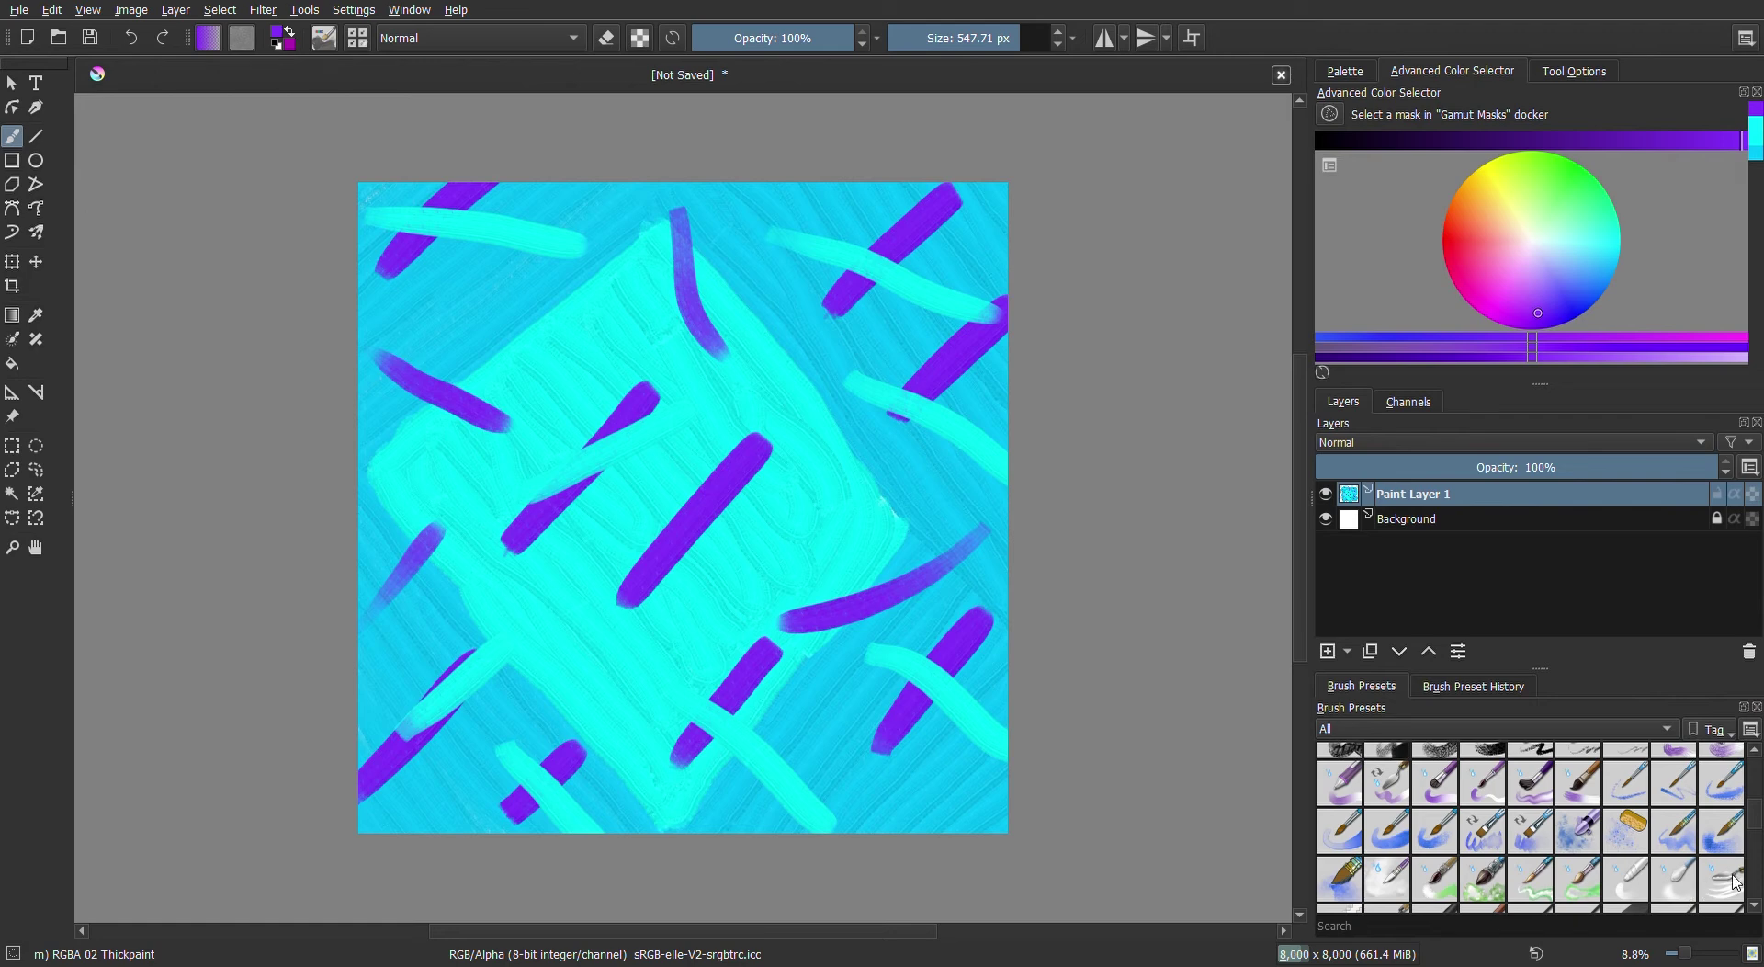
click(1628, 880)
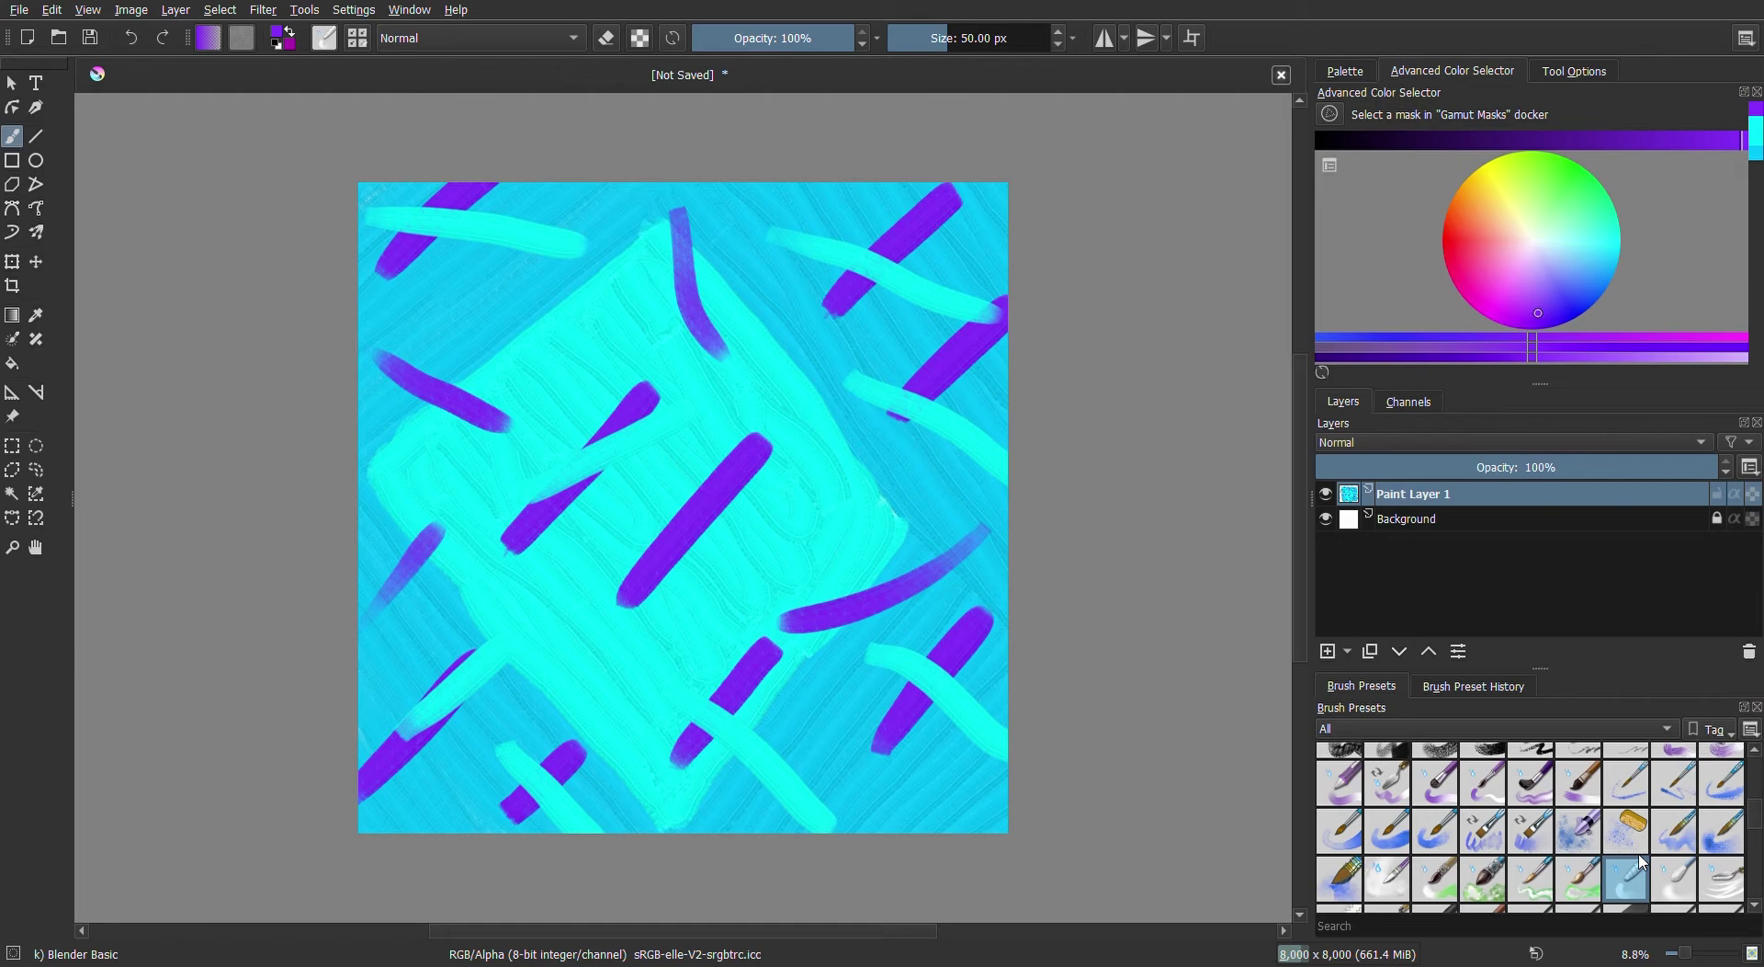
Resize the blender to about 885 px and smear the top-right purple stroke and dash into blue
drag(999, 43, 1037, 36)
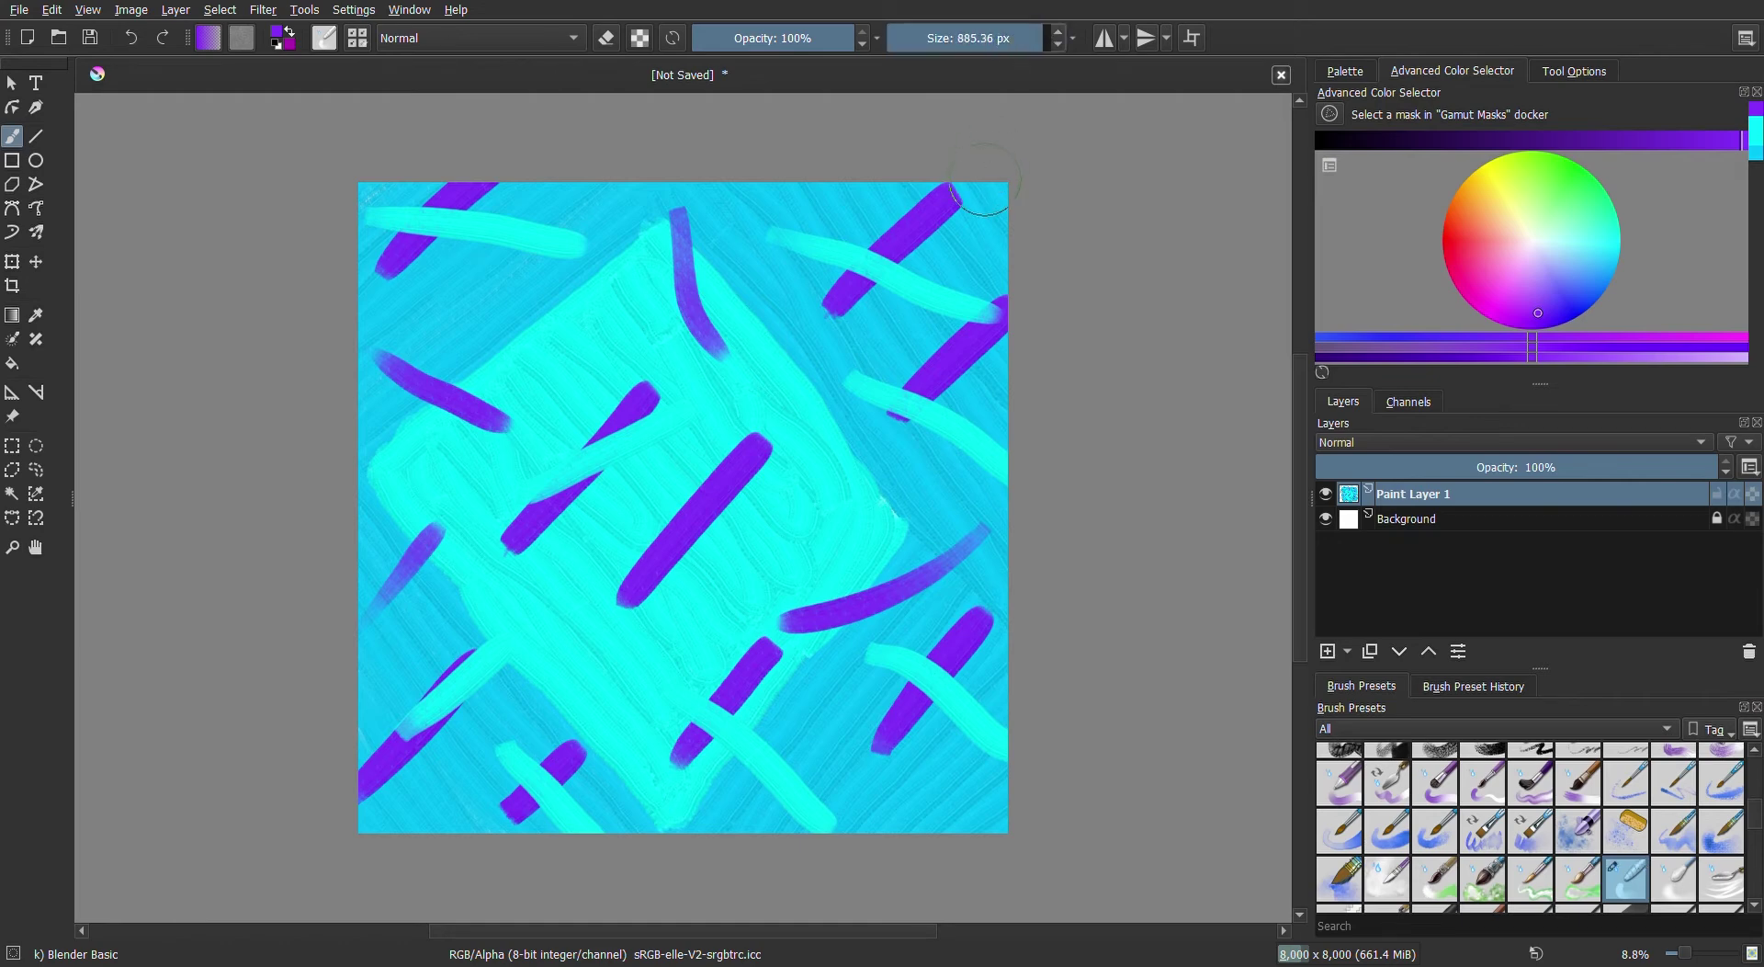
mouse_move(952, 226)
mouse_down()
mouse_move(1006, 246)
mouse_move(1020, 278)
mouse_move(989, 252)
mouse_move(965, 295)
mouse_move(1012, 253)
mouse_move(988, 322)
mouse_move(998, 298)
mouse_up()
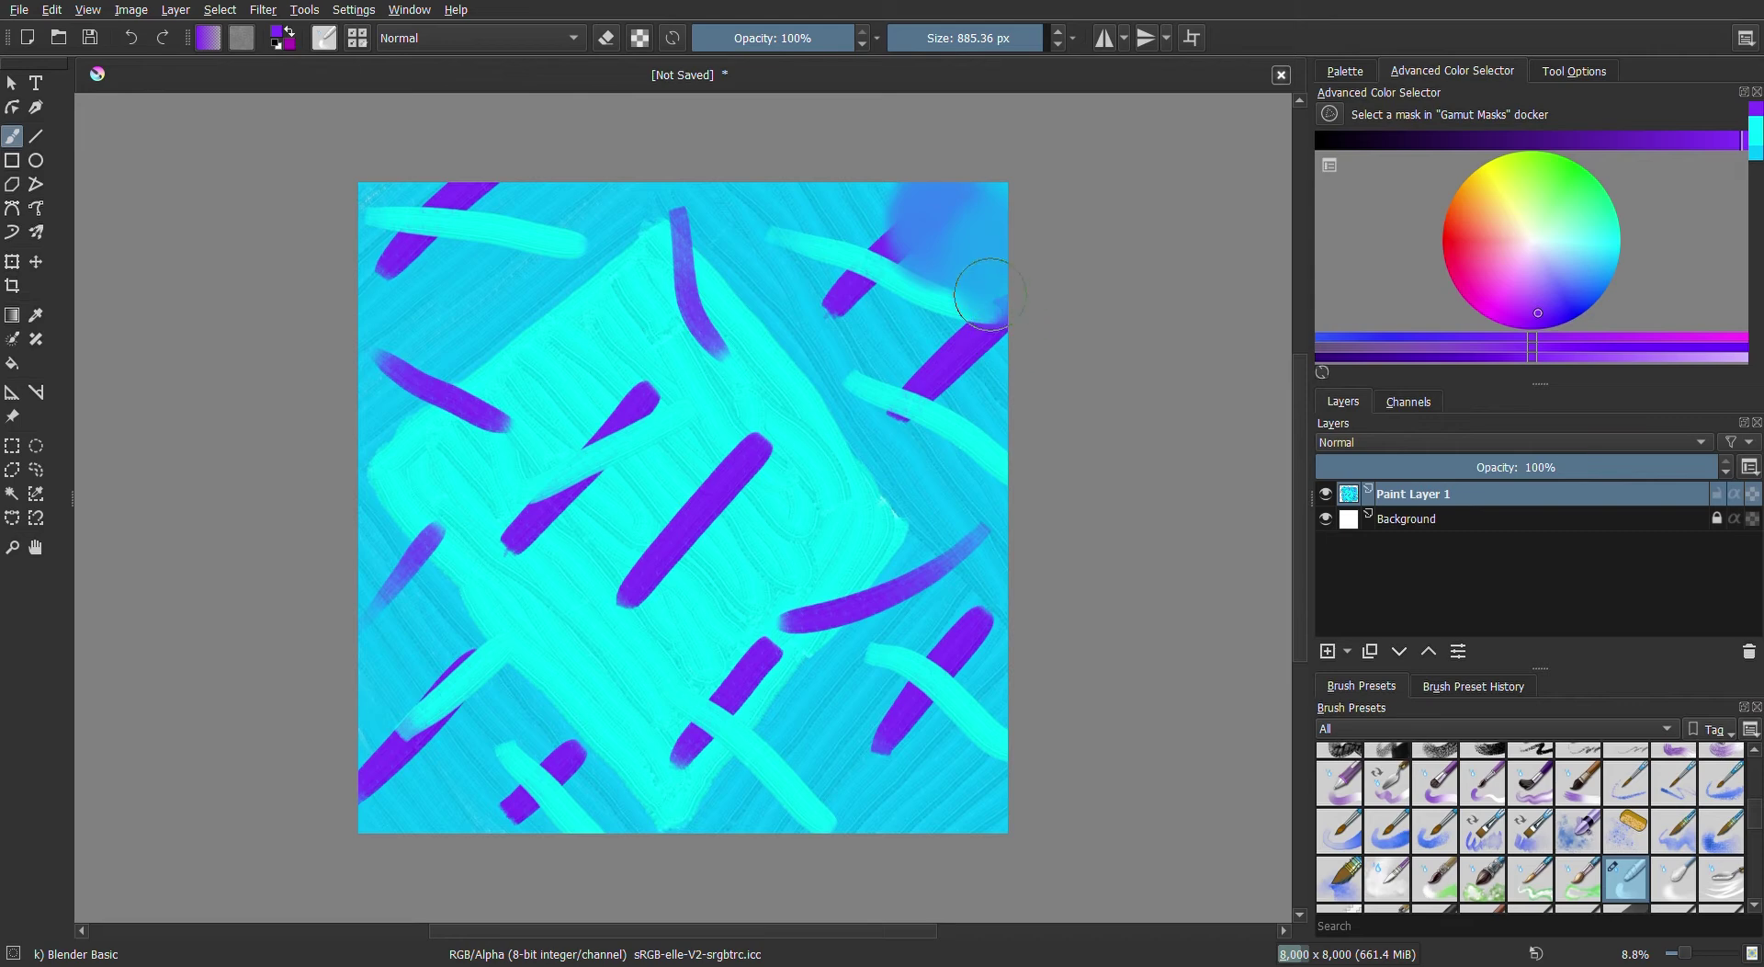
drag(978, 384, 995, 339)
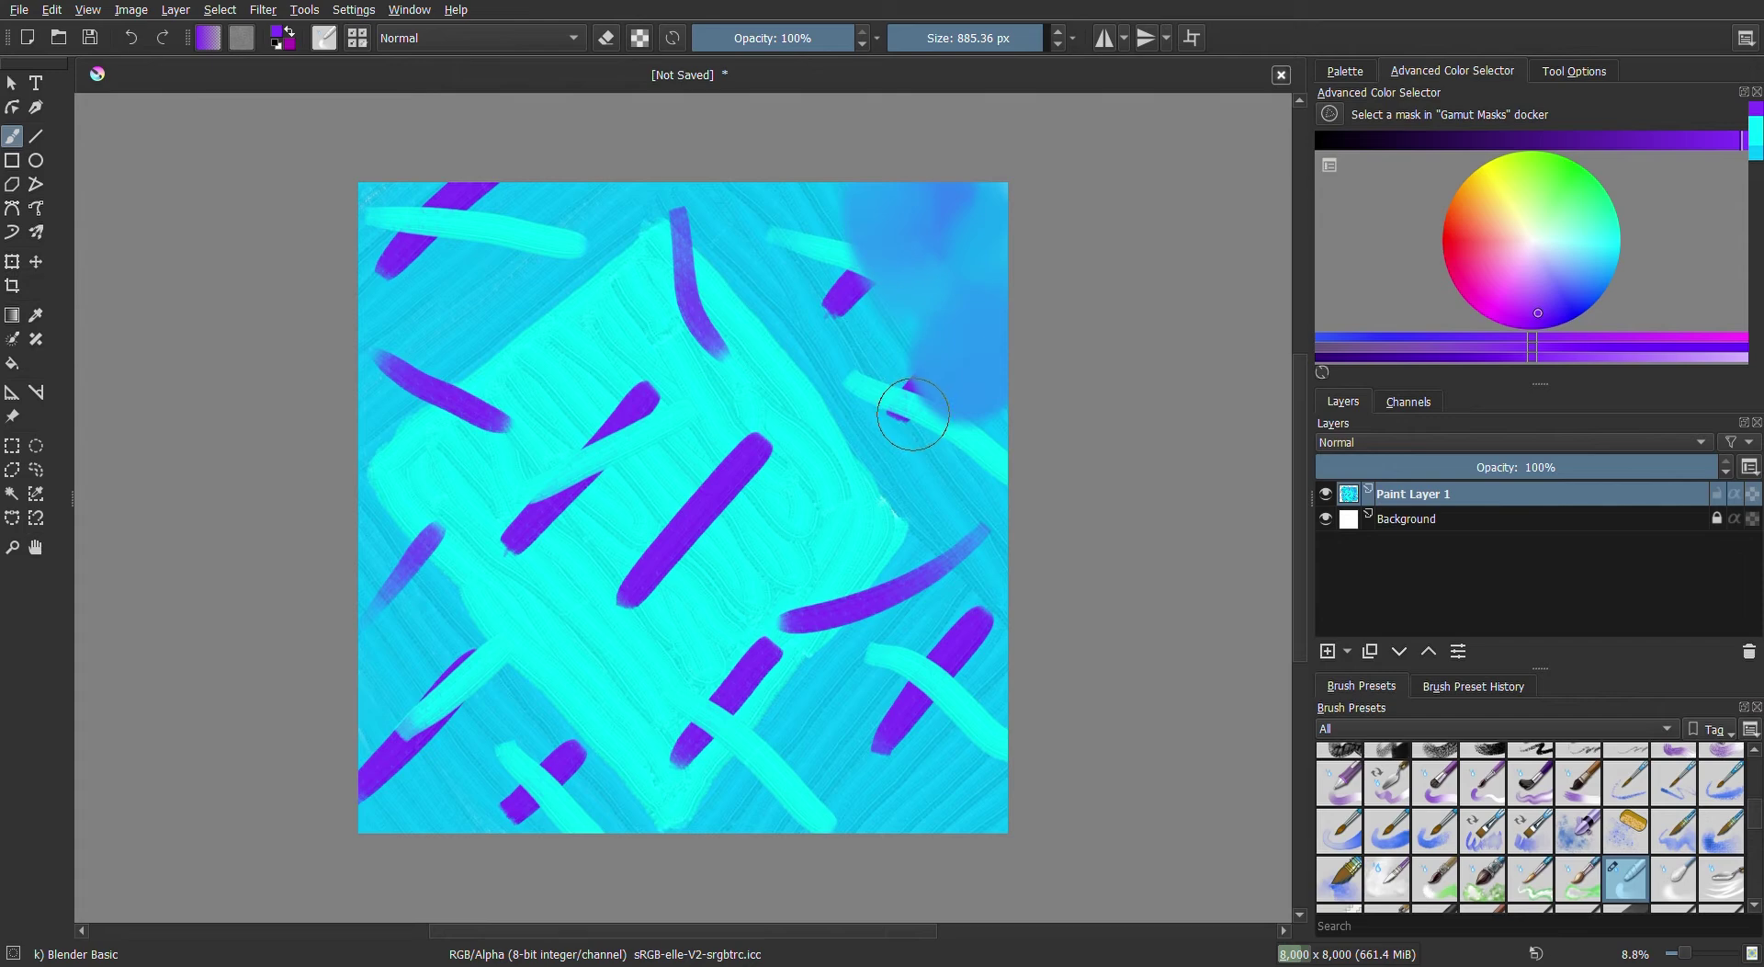
mouse_move(900, 424)
mouse_down()
mouse_move(807, 193)
mouse_move(732, 244)
mouse_move(701, 245)
mouse_move(686, 202)
mouse_move(650, 217)
mouse_move(734, 216)
mouse_move(760, 288)
mouse_move(819, 260)
mouse_move(760, 303)
mouse_move(803, 335)
mouse_move(839, 276)
mouse_move(858, 355)
mouse_move(874, 284)
mouse_move(838, 369)
mouse_move(874, 284)
mouse_move(882, 410)
mouse_move(909, 338)
mouse_move(835, 425)
mouse_move(831, 366)
mouse_move(803, 414)
mouse_move(846, 382)
mouse_move(815, 433)
mouse_move(922, 480)
mouse_move(948, 400)
mouse_move(929, 414)
mouse_move(965, 455)
mouse_move(986, 450)
mouse_move(956, 393)
mouse_move(965, 480)
mouse_move(914, 477)
mouse_move(986, 466)
mouse_move(922, 500)
mouse_move(965, 441)
mouse_move(929, 532)
mouse_move(1005, 433)
mouse_up()
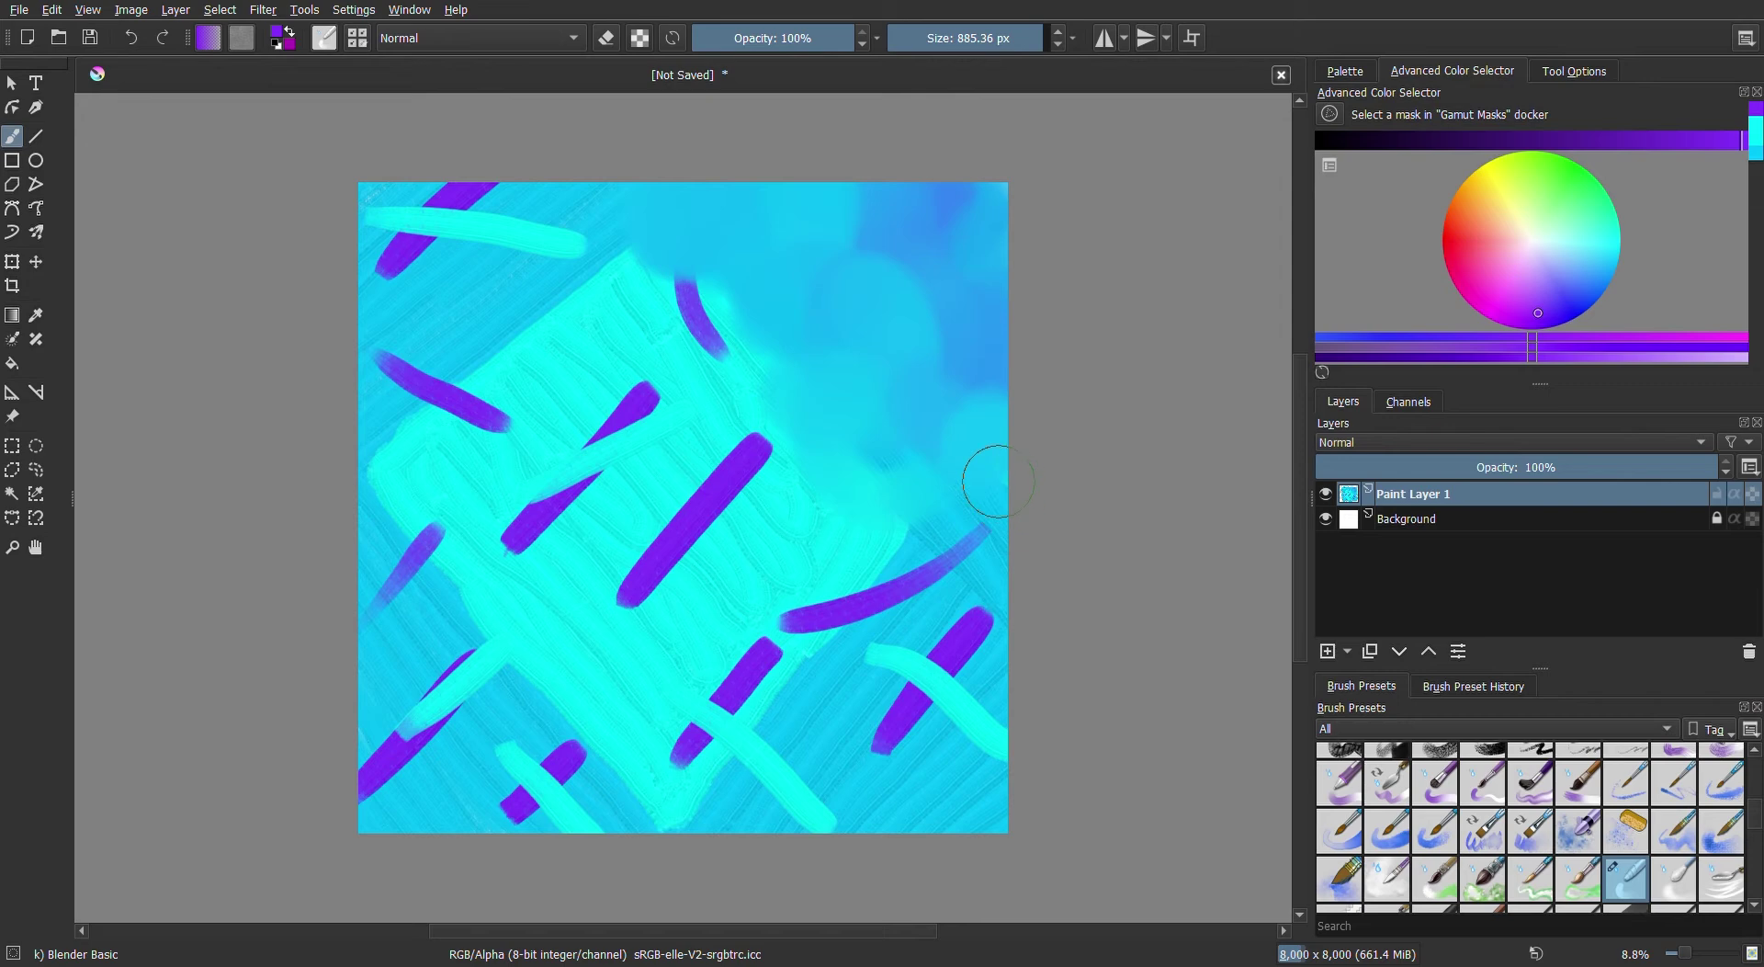
mouse_move(975, 483)
mouse_down()
mouse_move(874, 457)
mouse_move(882, 477)
mouse_move(866, 468)
mouse_move(851, 508)
mouse_move(843, 480)
mouse_move(874, 494)
mouse_move(866, 473)
mouse_move(839, 489)
mouse_move(871, 450)
mouse_move(870, 512)
mouse_move(842, 500)
mouse_move(897, 477)
mouse_move(931, 566)
mouse_move(976, 533)
mouse_move(975, 602)
mouse_move(919, 481)
mouse_up()
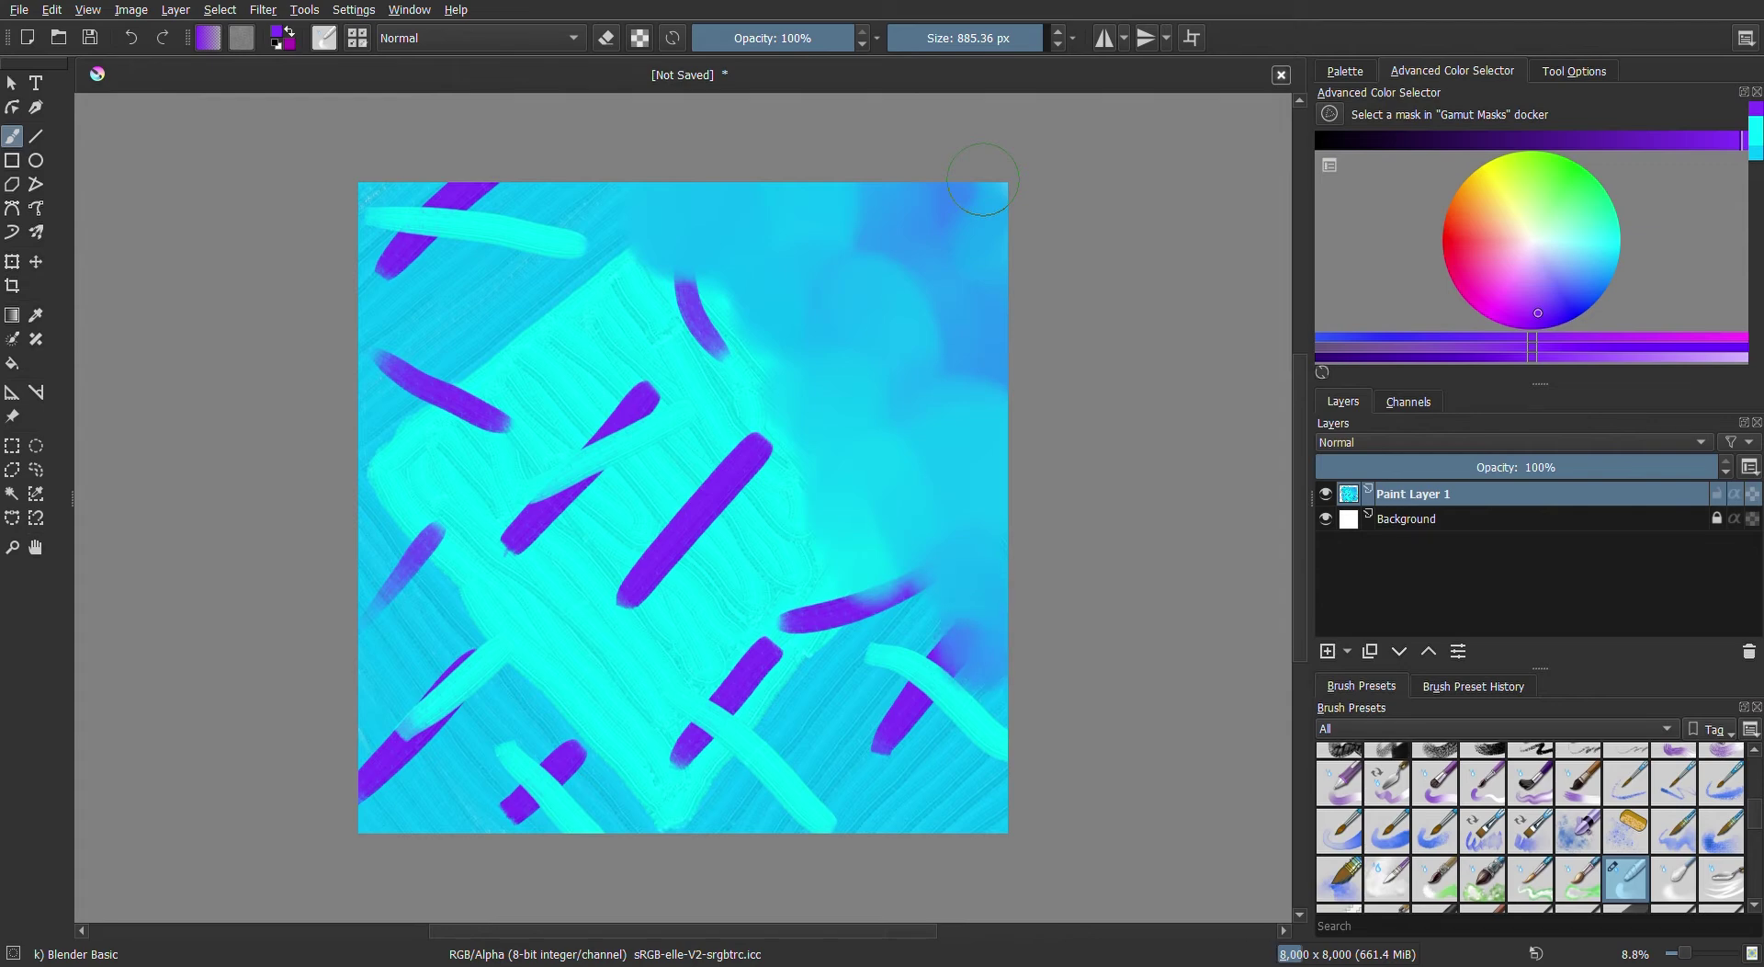
Smudge the lower-right purple strokes and light cyan stroke ends into the blue
mouse_move(1001, 766)
mouse_down()
mouse_move(903, 579)
mouse_move(971, 672)
mouse_up()
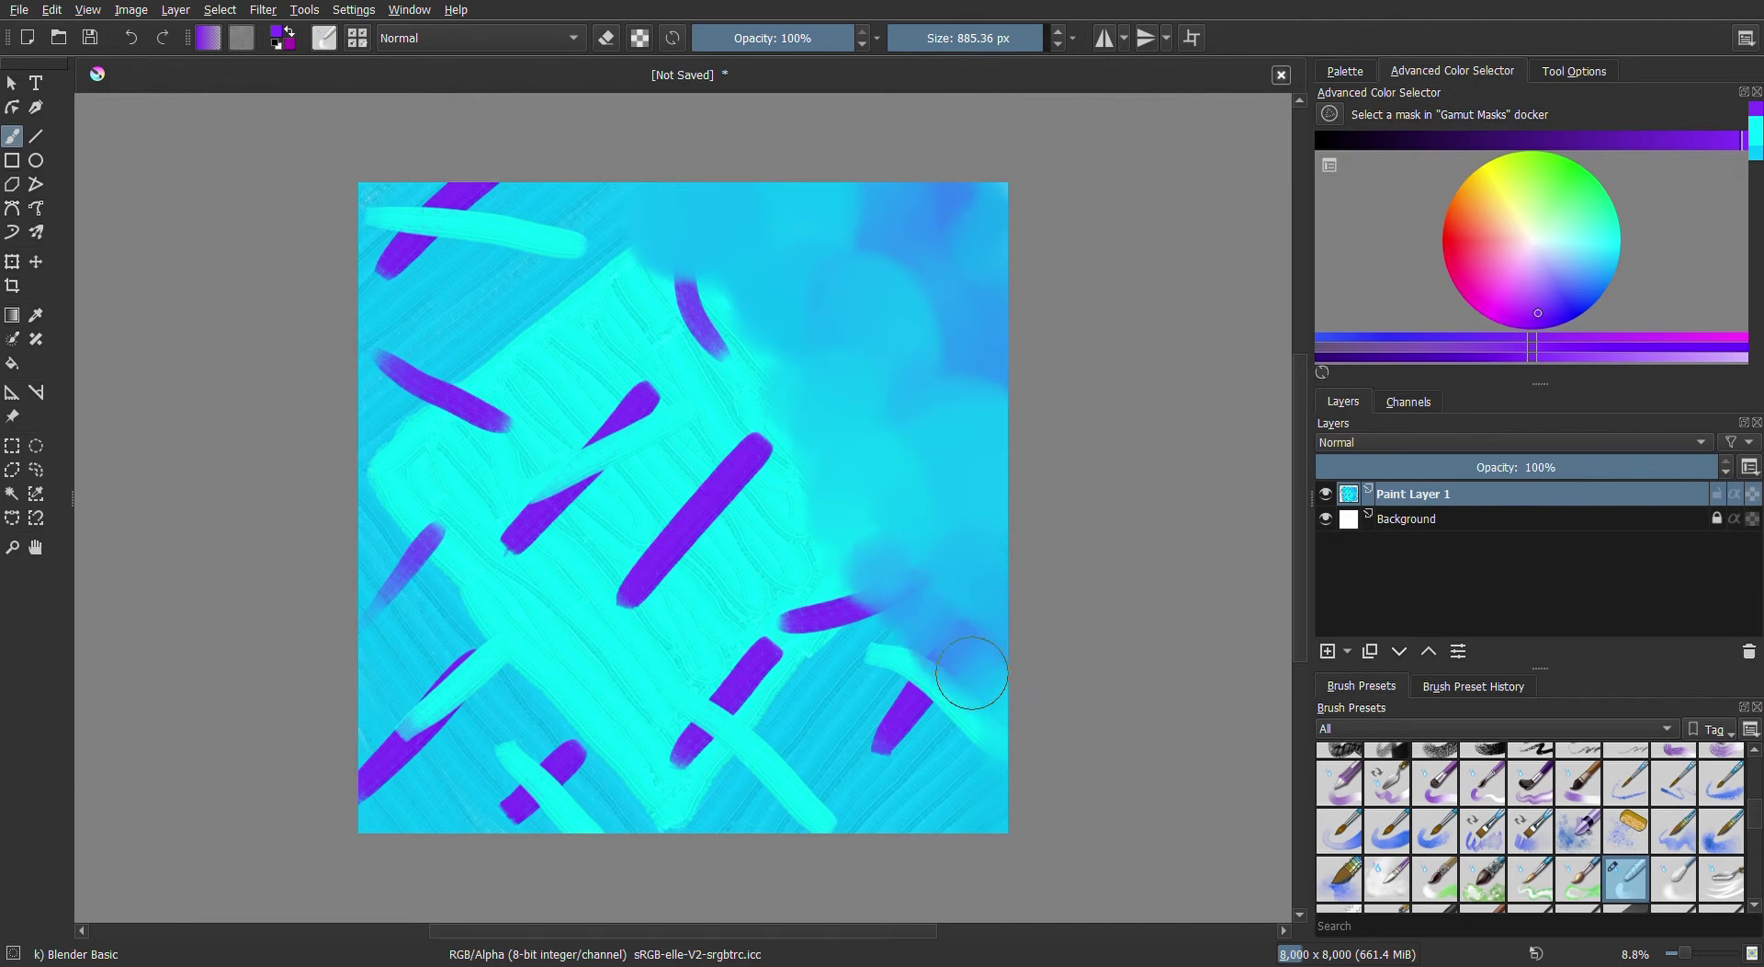
mouse_move(958, 607)
mouse_down()
mouse_move(844, 568)
mouse_move(787, 650)
mouse_move(736, 631)
mouse_move(853, 585)
mouse_move(977, 748)
mouse_move(939, 731)
mouse_up()
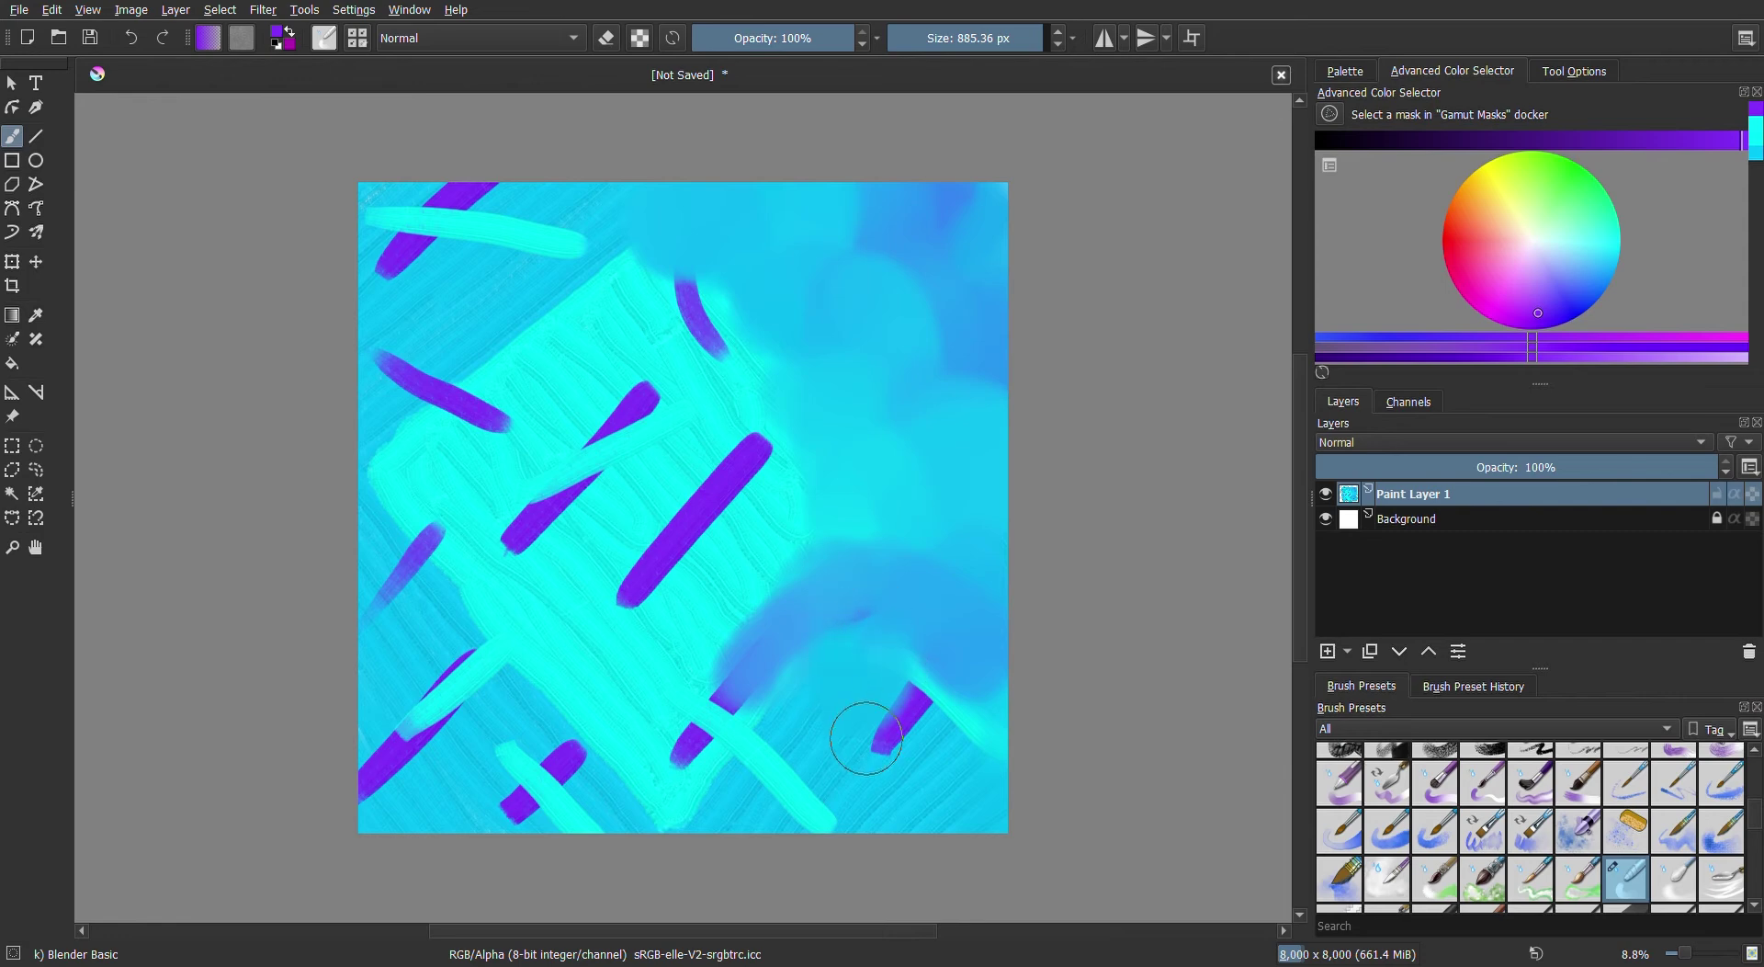
mouse_move(921, 687)
mouse_down()
mouse_move(950, 702)
mouse_move(977, 789)
mouse_move(977, 702)
mouse_move(963, 727)
mouse_up()
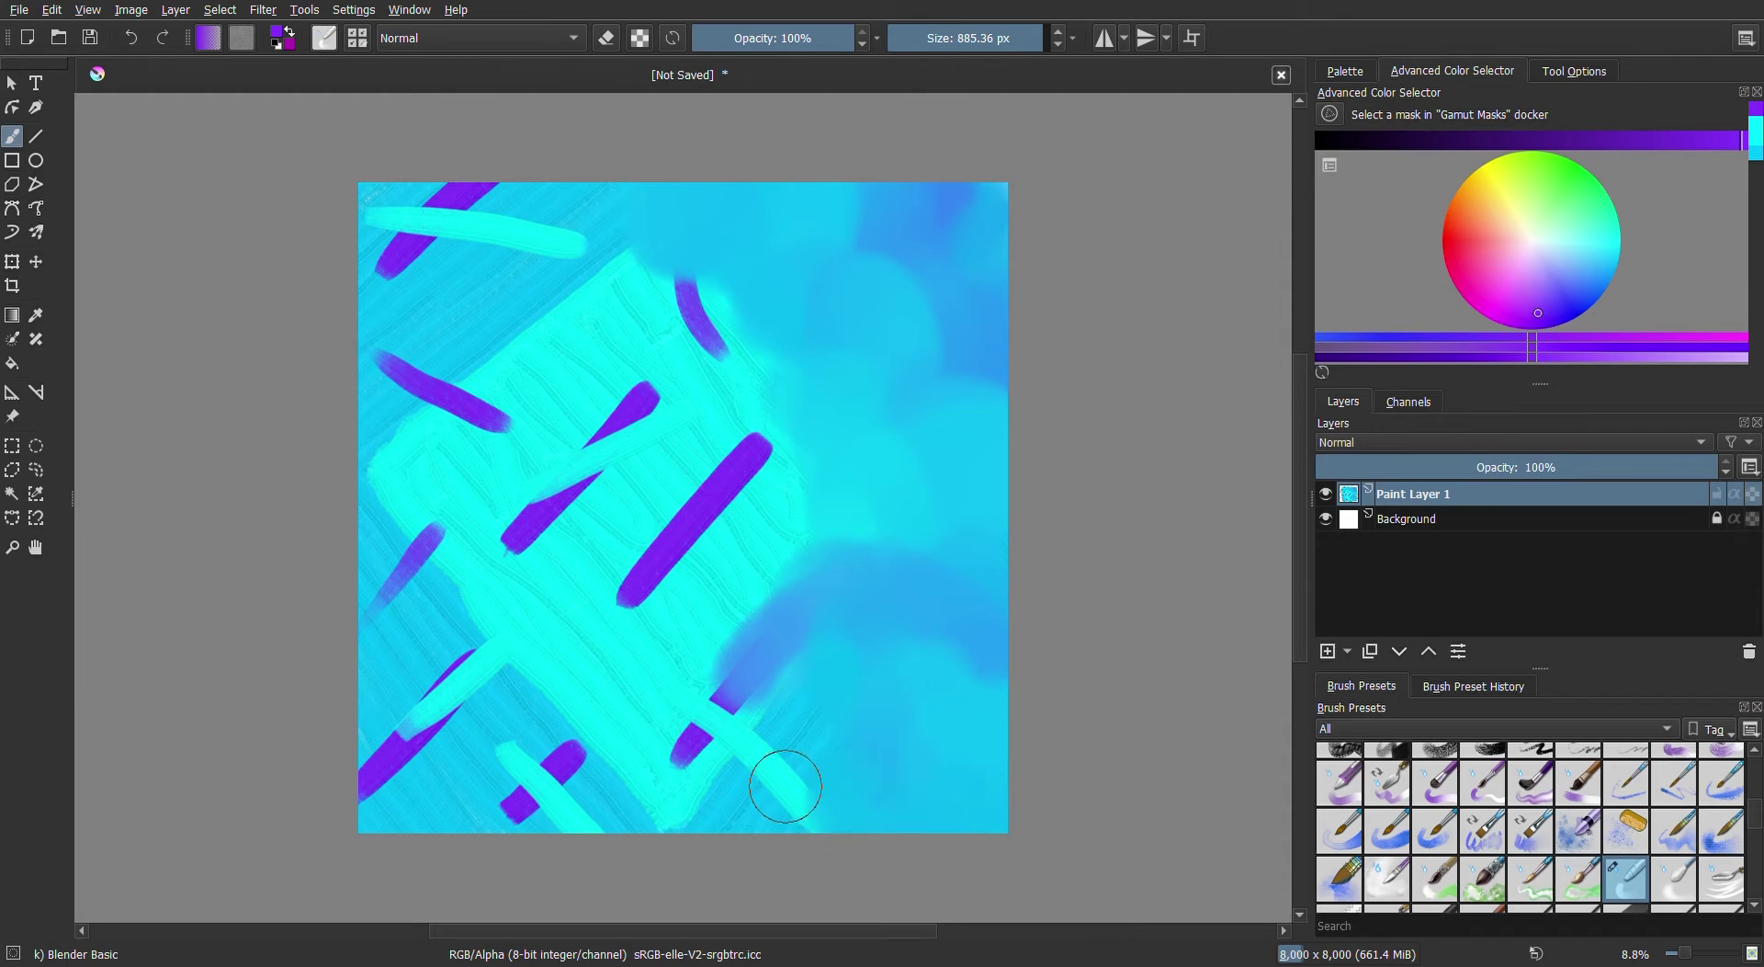
mouse_move(787, 761)
mouse_down()
mouse_move(823, 747)
mouse_move(768, 713)
mouse_move(796, 709)
mouse_move(732, 741)
mouse_move(770, 737)
mouse_move(721, 827)
mouse_move(819, 637)
mouse_move(803, 689)
mouse_move(824, 722)
mouse_up()
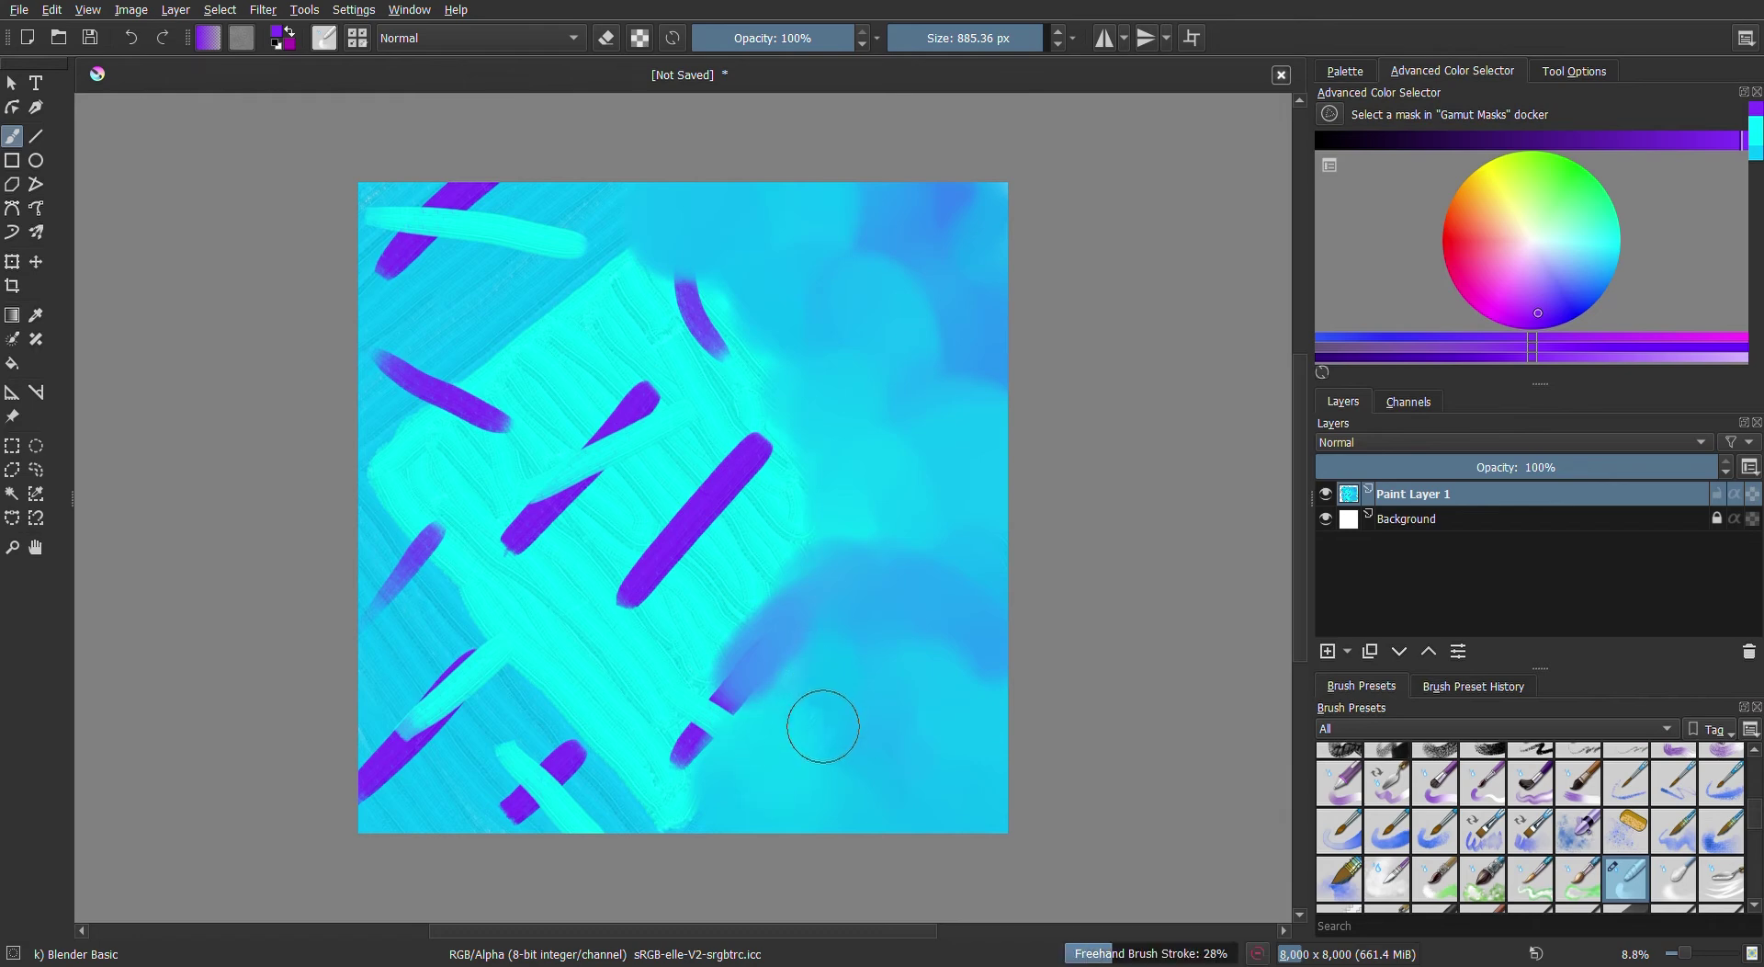
mouse_move(745, 661)
mouse_down()
mouse_move(721, 701)
mouse_move(693, 658)
mouse_move(697, 733)
mouse_move(685, 691)
mouse_move(709, 709)
mouse_move(681, 709)
mouse_move(748, 632)
mouse_move(783, 623)
mouse_move(687, 749)
mouse_move(618, 741)
mouse_move(669, 776)
mouse_move(639, 755)
mouse_move(610, 800)
mouse_move(670, 800)
mouse_move(647, 804)
mouse_move(658, 756)
mouse_move(655, 837)
mouse_up()
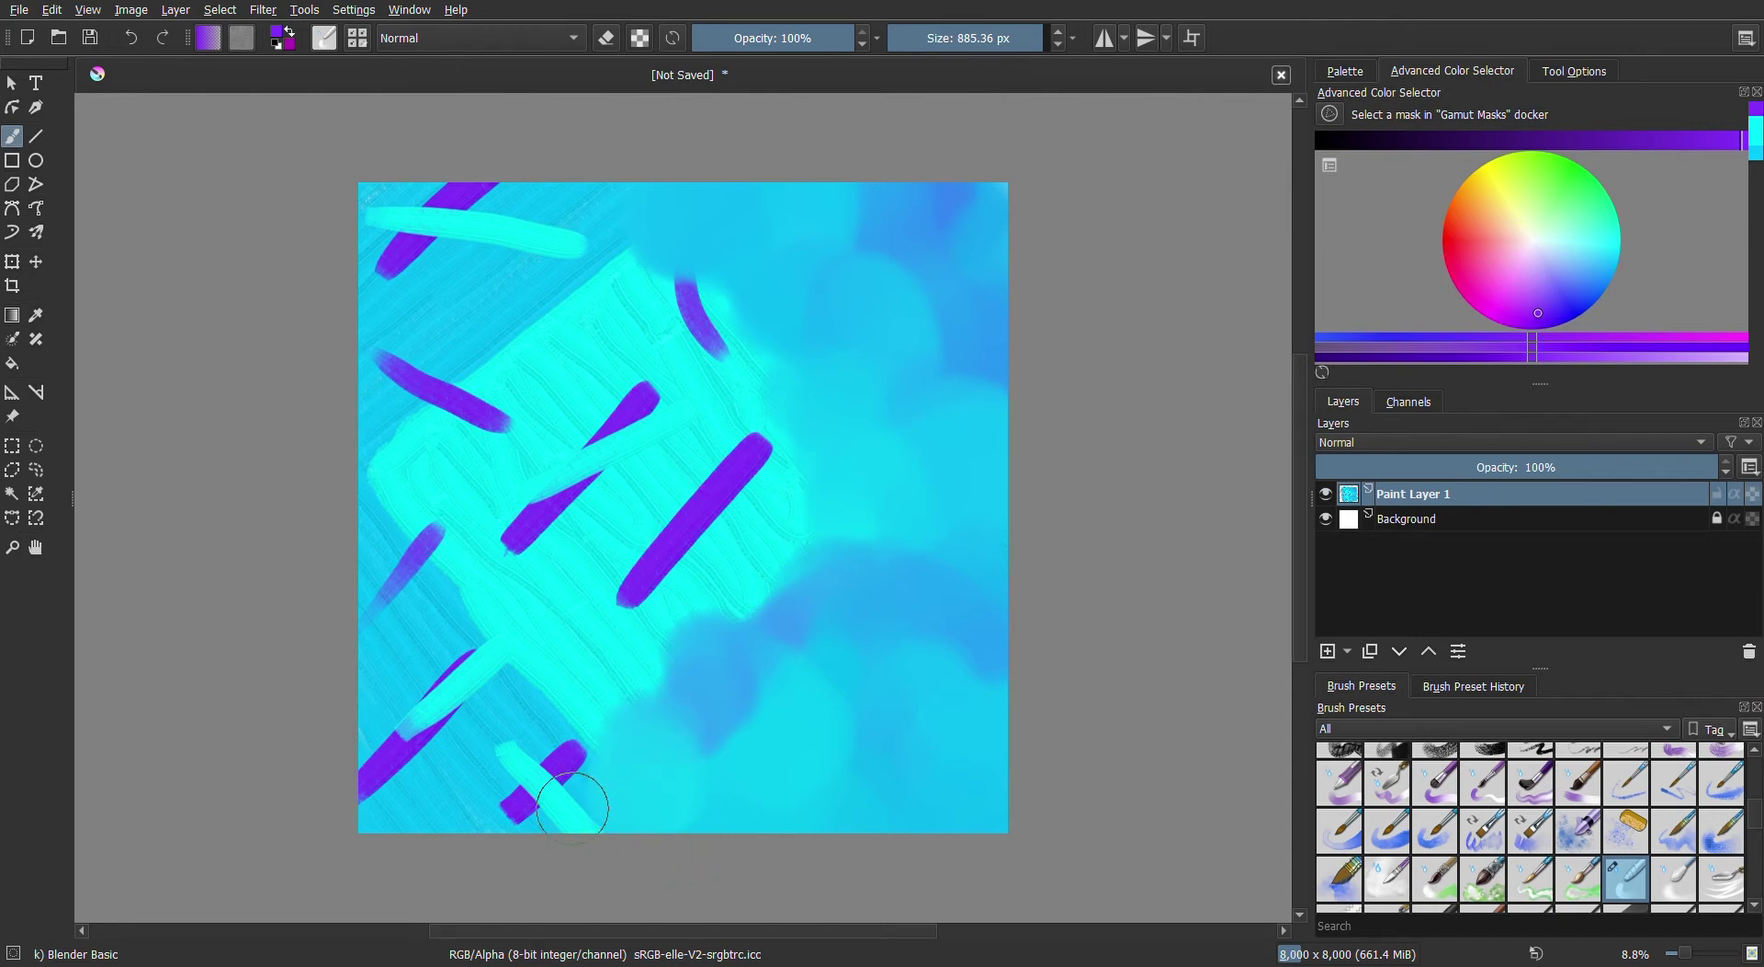
Blend the bottom-left purple dabs and central purple stroke ends into soft blue
drag(565, 771, 667, 688)
mouse_move(572, 749)
mouse_down()
mouse_move(512, 828)
mouse_move(492, 772)
mouse_move(480, 808)
mouse_move(462, 749)
mouse_move(436, 810)
mouse_move(453, 728)
mouse_move(487, 782)
mouse_move(404, 754)
mouse_move(386, 798)
mouse_up()
mouse_move(373, 686)
mouse_down()
mouse_move(413, 756)
mouse_move(460, 708)
mouse_move(405, 717)
mouse_move(476, 760)
mouse_move(524, 693)
mouse_move(564, 722)
mouse_move(479, 689)
mouse_move(441, 611)
mouse_move(468, 601)
mouse_move(442, 671)
mouse_move(392, 606)
mouse_move(426, 610)
mouse_move(393, 622)
mouse_move(380, 588)
mouse_up()
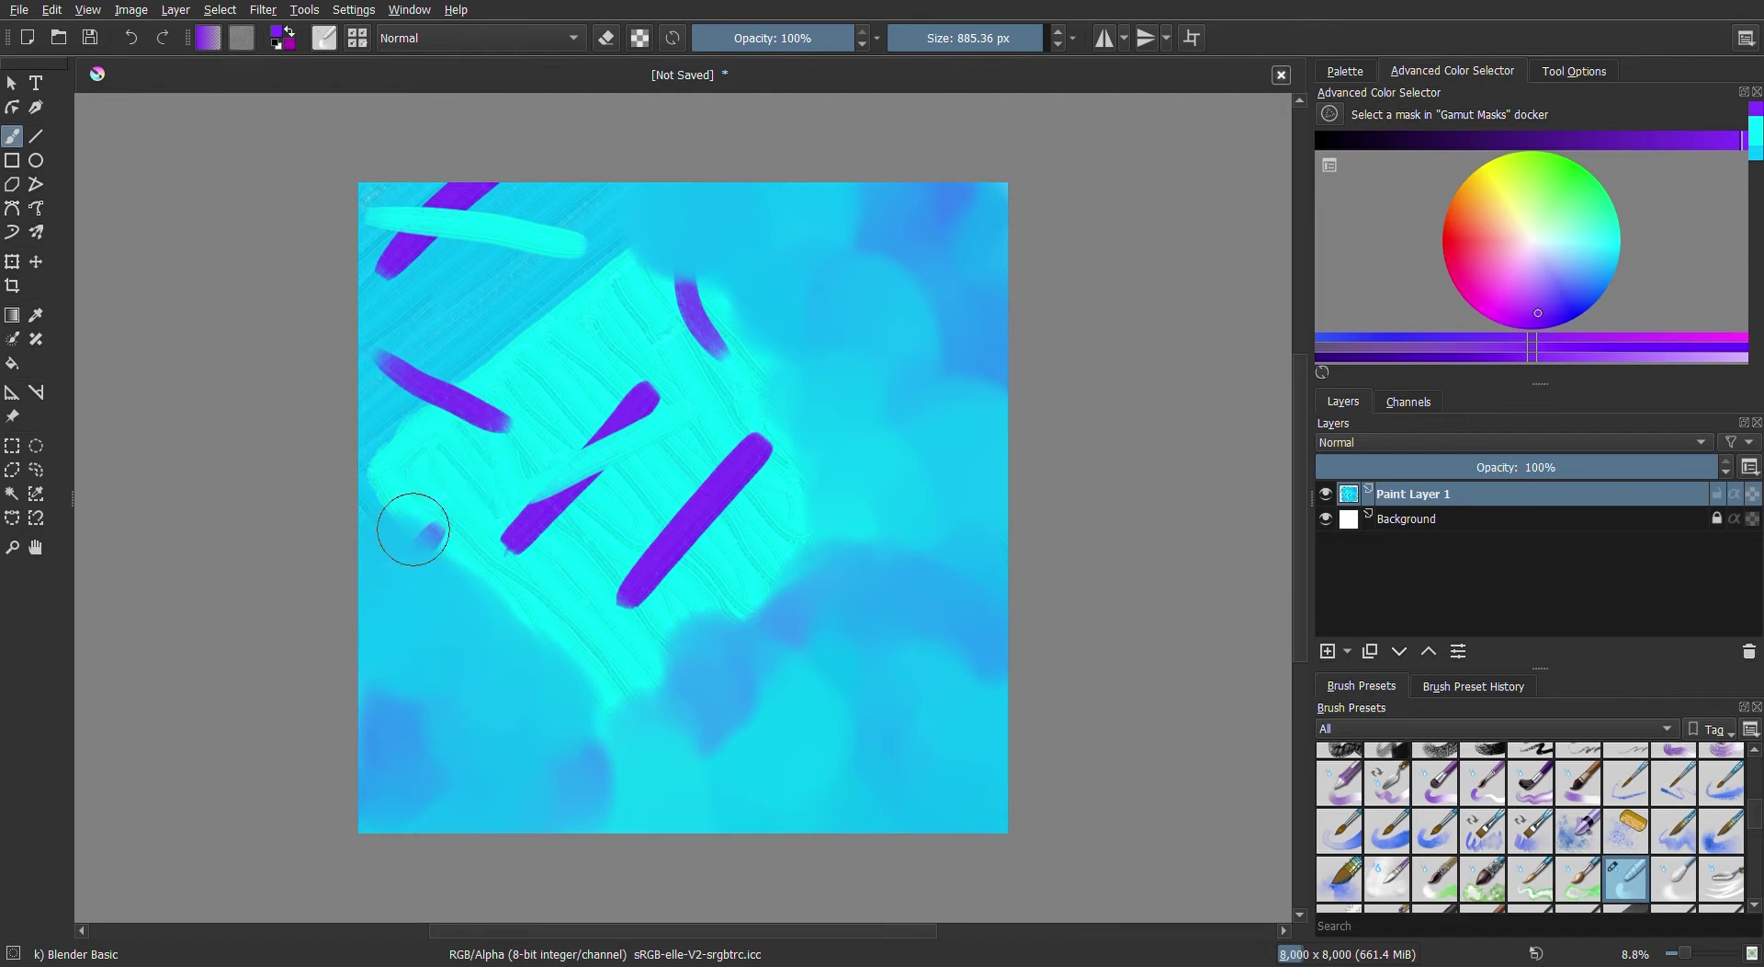
mouse_move(448, 527)
mouse_down()
mouse_move(461, 540)
mouse_move(481, 517)
mouse_move(493, 580)
mouse_move(489, 546)
mouse_move(551, 532)
mouse_move(488, 599)
mouse_move(508, 653)
mouse_move(493, 515)
mouse_move(557, 672)
mouse_move(595, 649)
mouse_move(602, 677)
mouse_up()
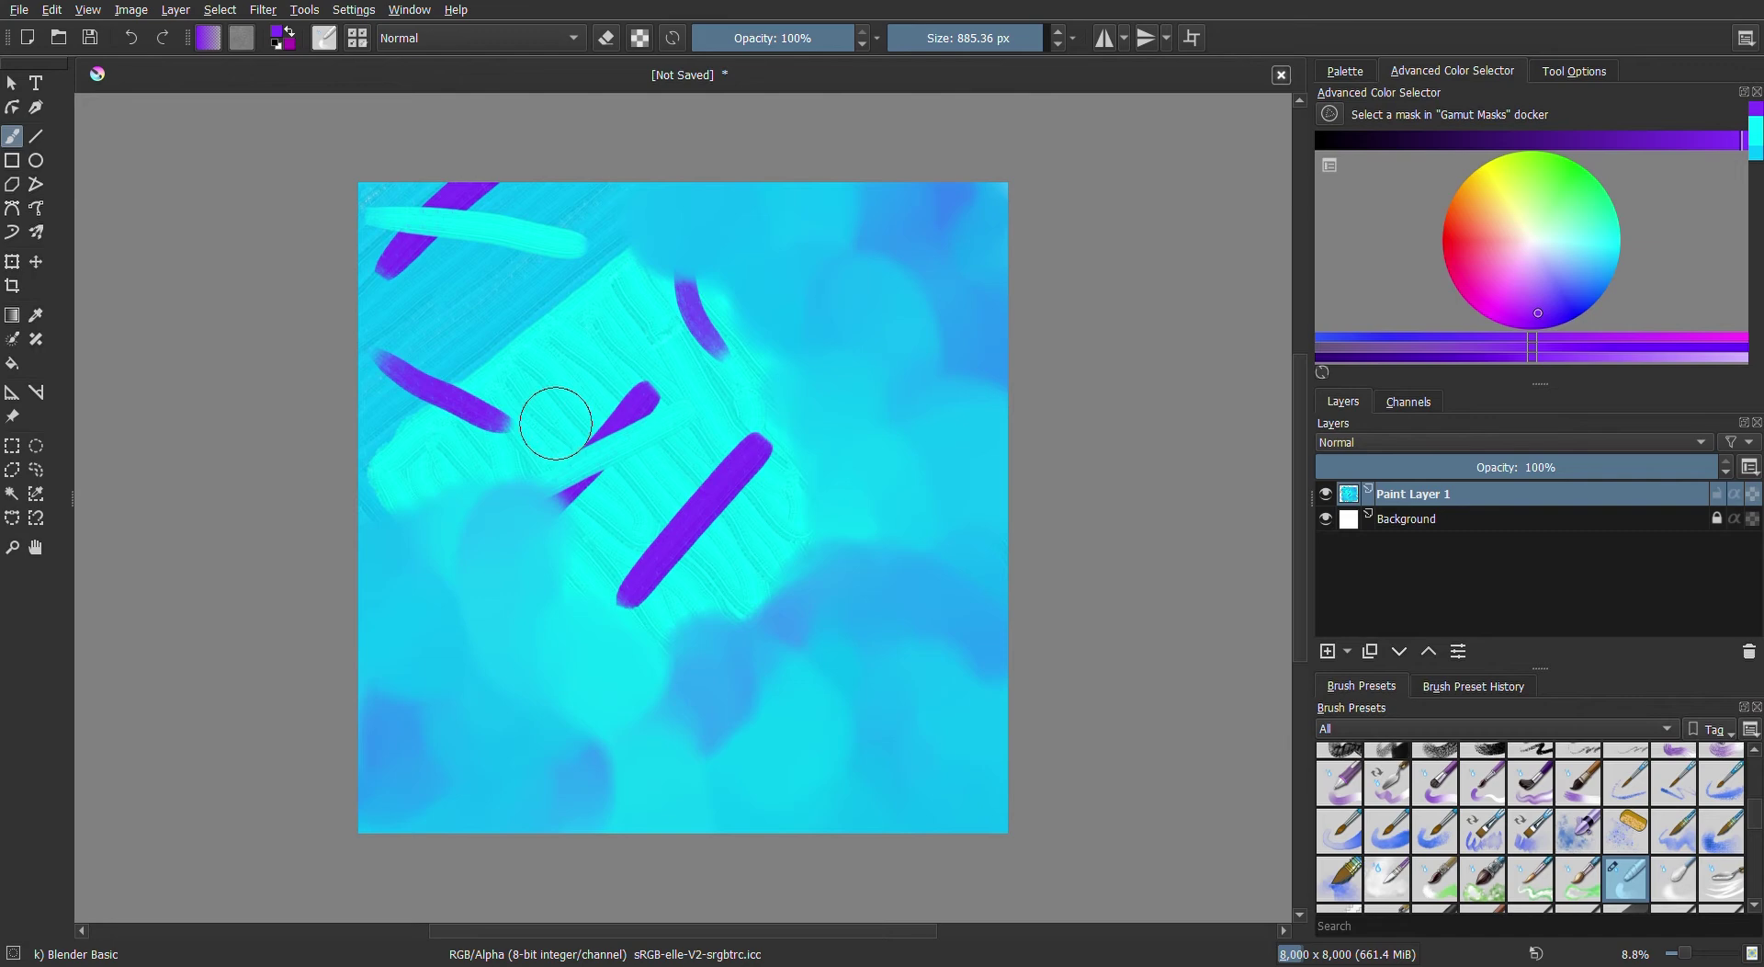
drag(622, 425, 643, 472)
drag(630, 588, 690, 551)
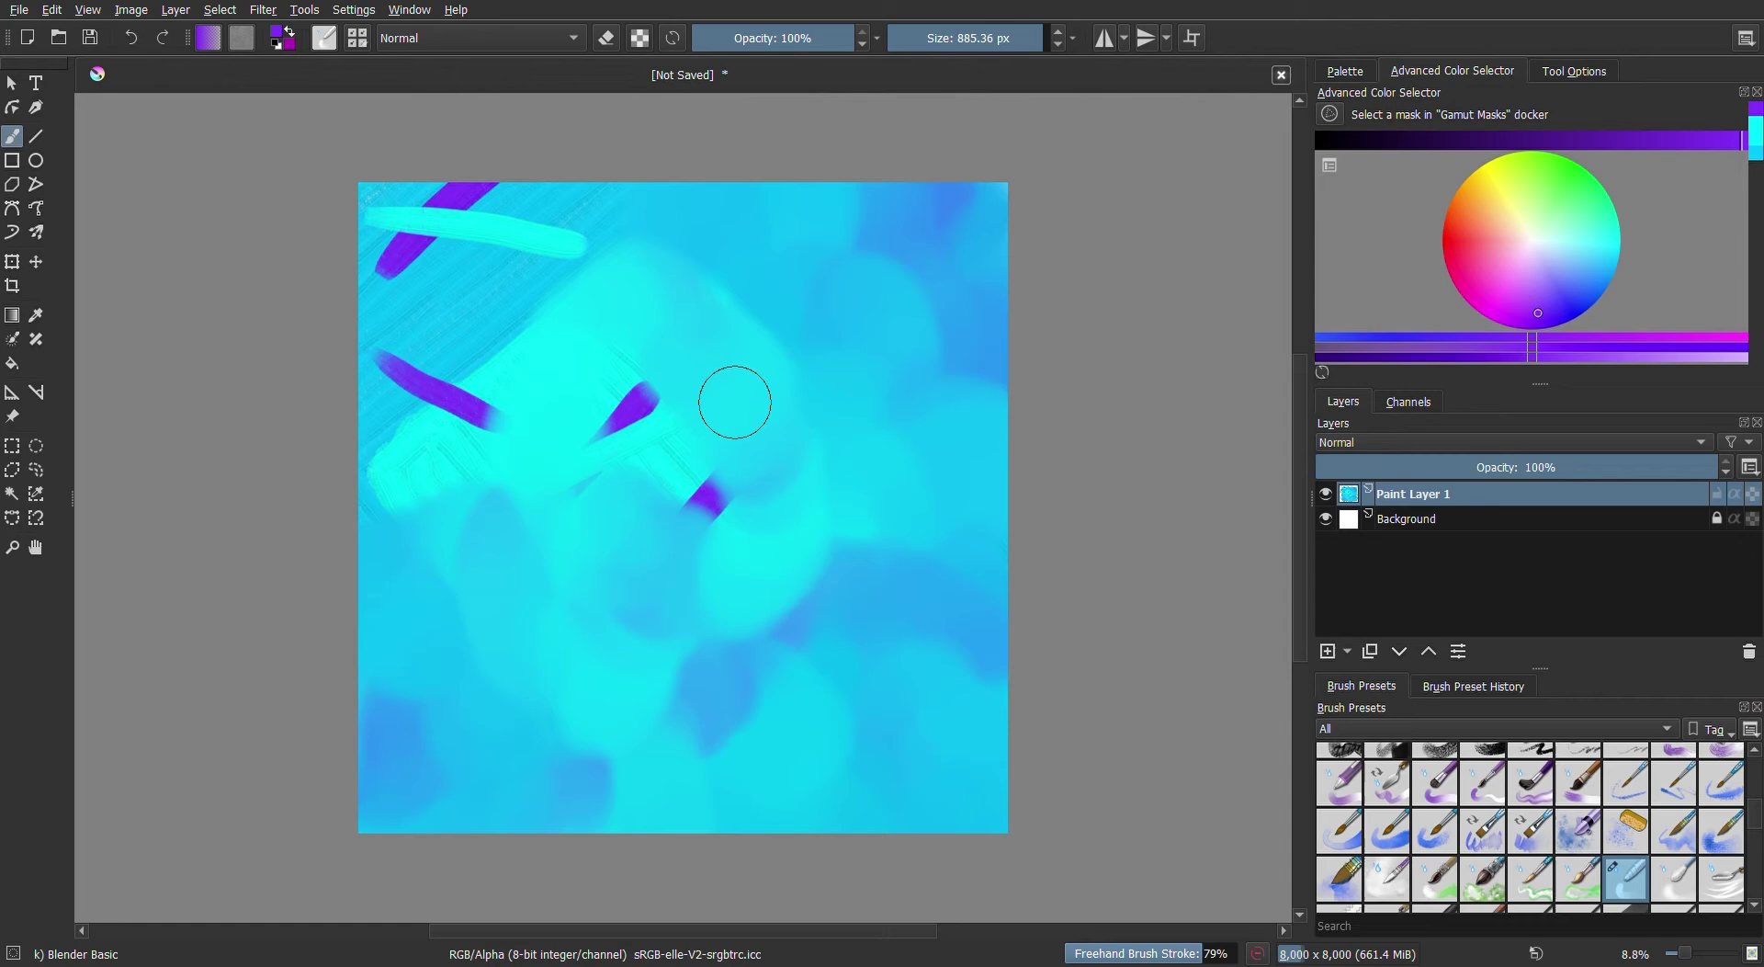
Smudge the remaining purple and cyan strokes in the centre and top-left into soft cyan-blue patches
mouse_move(686, 465)
mouse_down()
mouse_move(710, 497)
mouse_move(718, 482)
mouse_up()
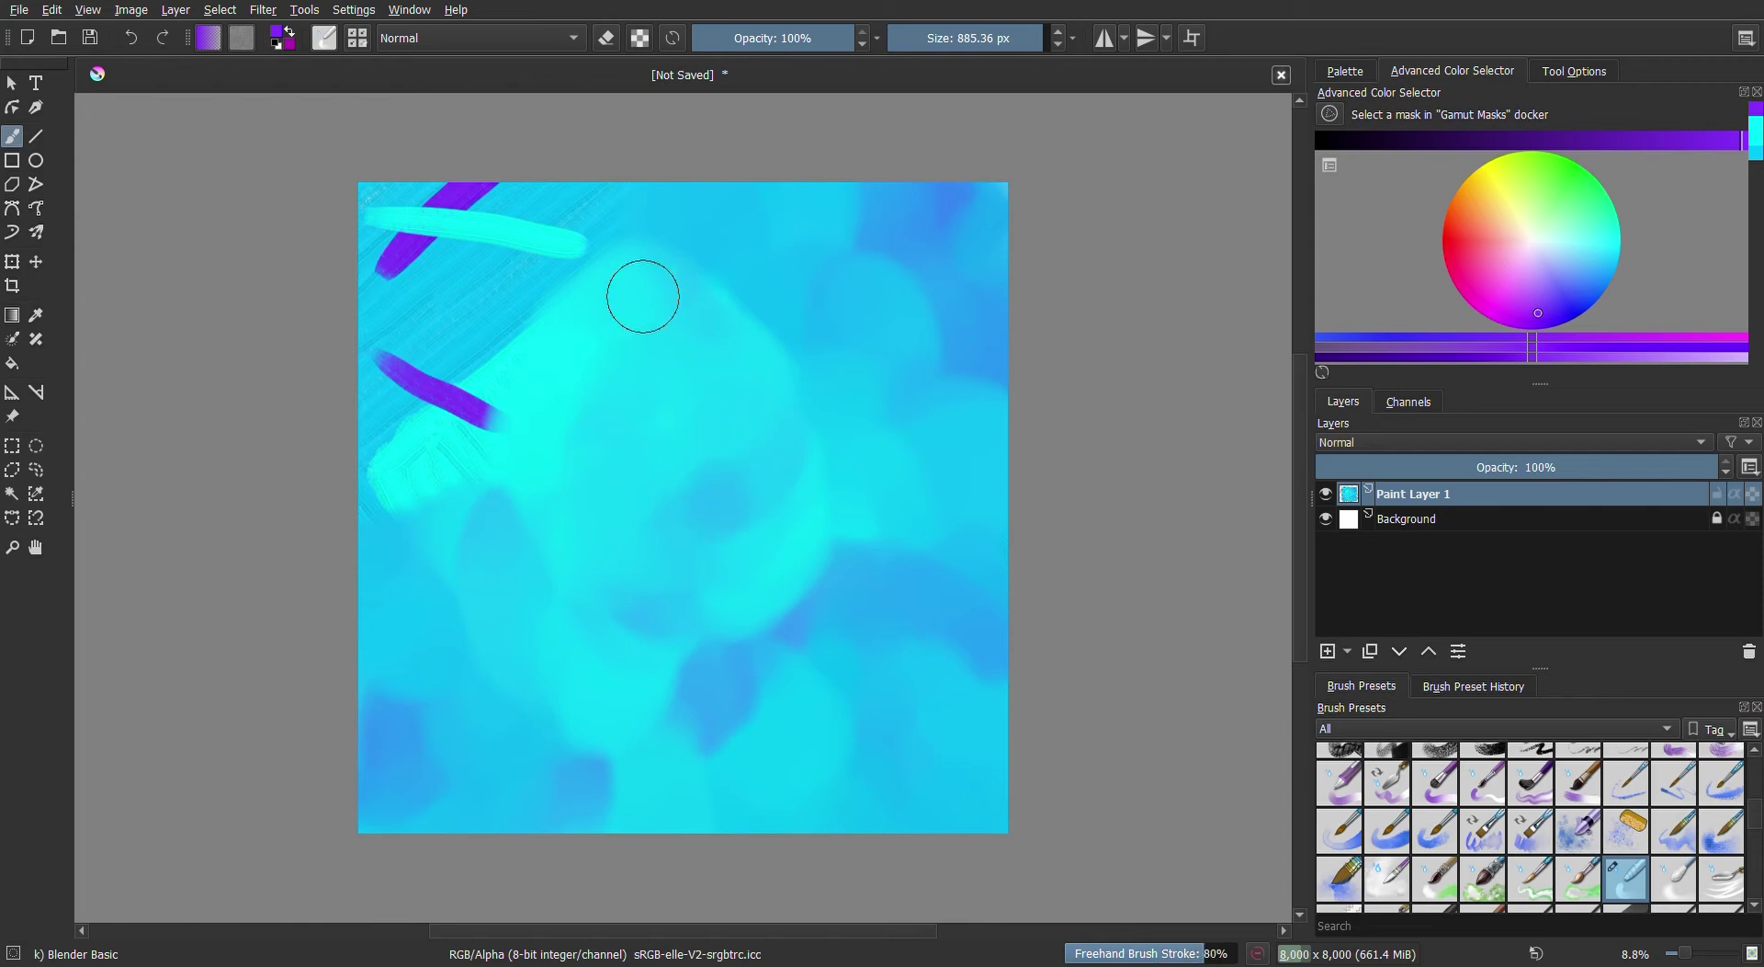
mouse_move(447, 445)
mouse_down()
mouse_move(488, 390)
mouse_move(423, 409)
mouse_move(372, 456)
mouse_move(385, 480)
mouse_move(369, 454)
mouse_move(378, 504)
mouse_move(413, 441)
mouse_move(425, 488)
mouse_move(451, 448)
mouse_move(378, 375)
mouse_move(393, 267)
mouse_move(512, 257)
mouse_move(497, 332)
mouse_up()
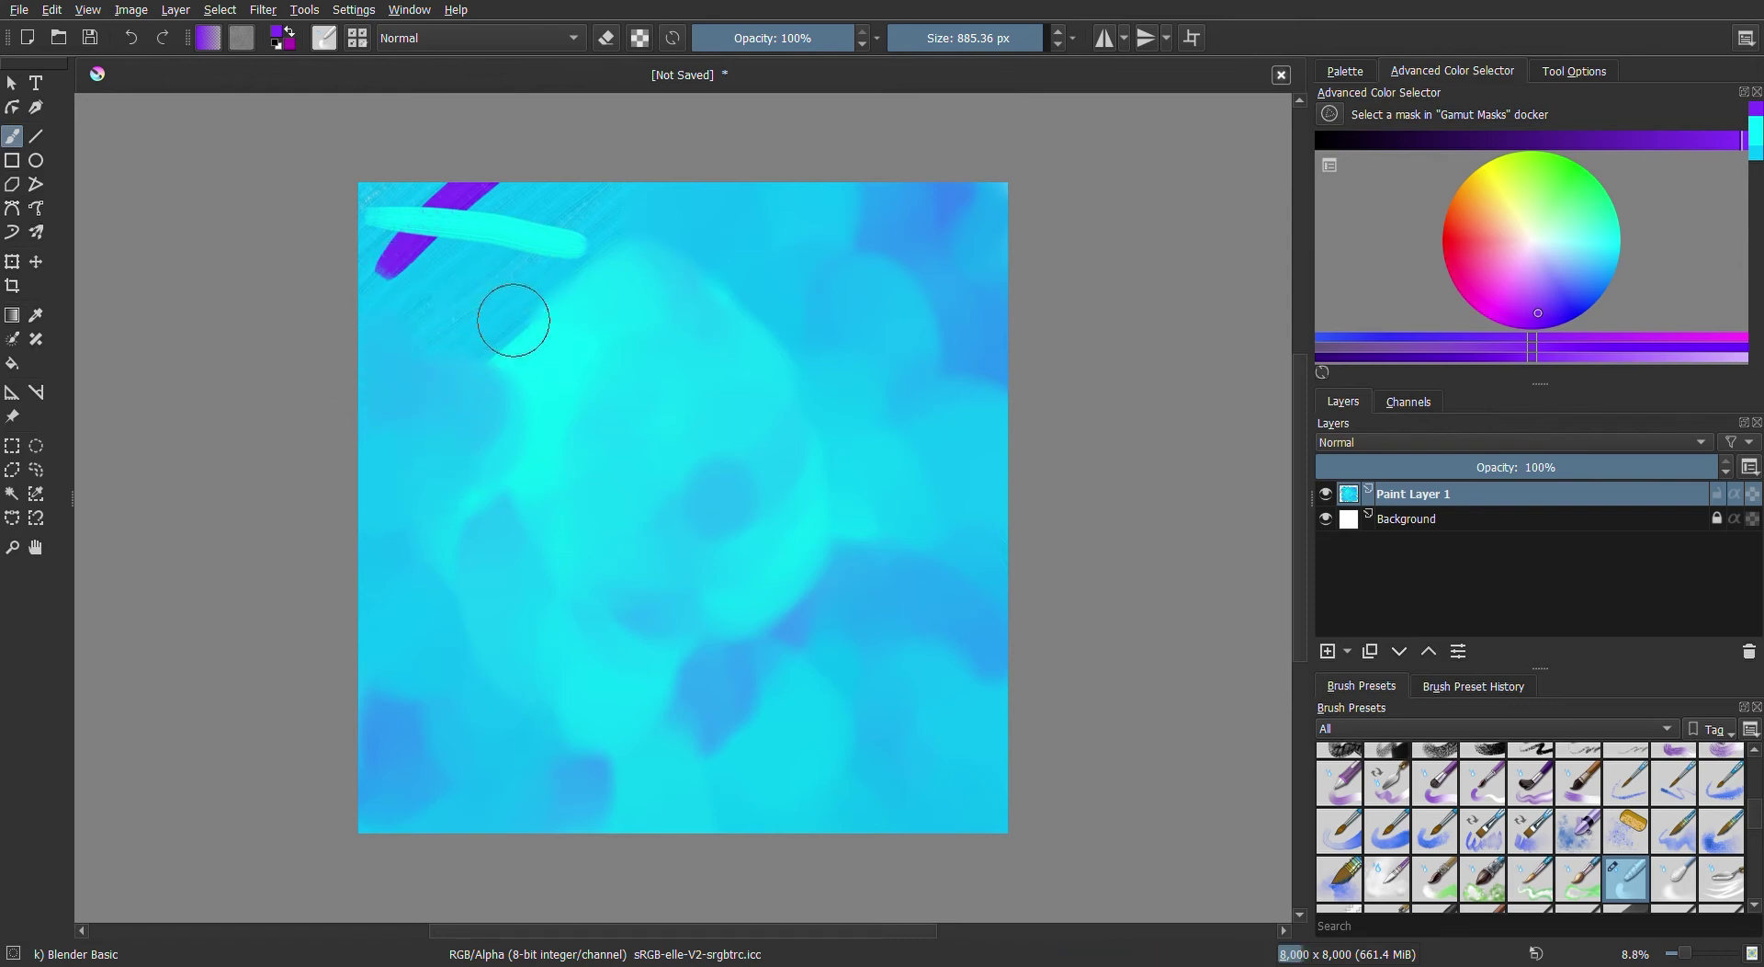
mouse_move(492, 338)
mouse_down()
mouse_move(453, 347)
mouse_move(473, 265)
mouse_move(546, 287)
mouse_move(564, 247)
mouse_up()
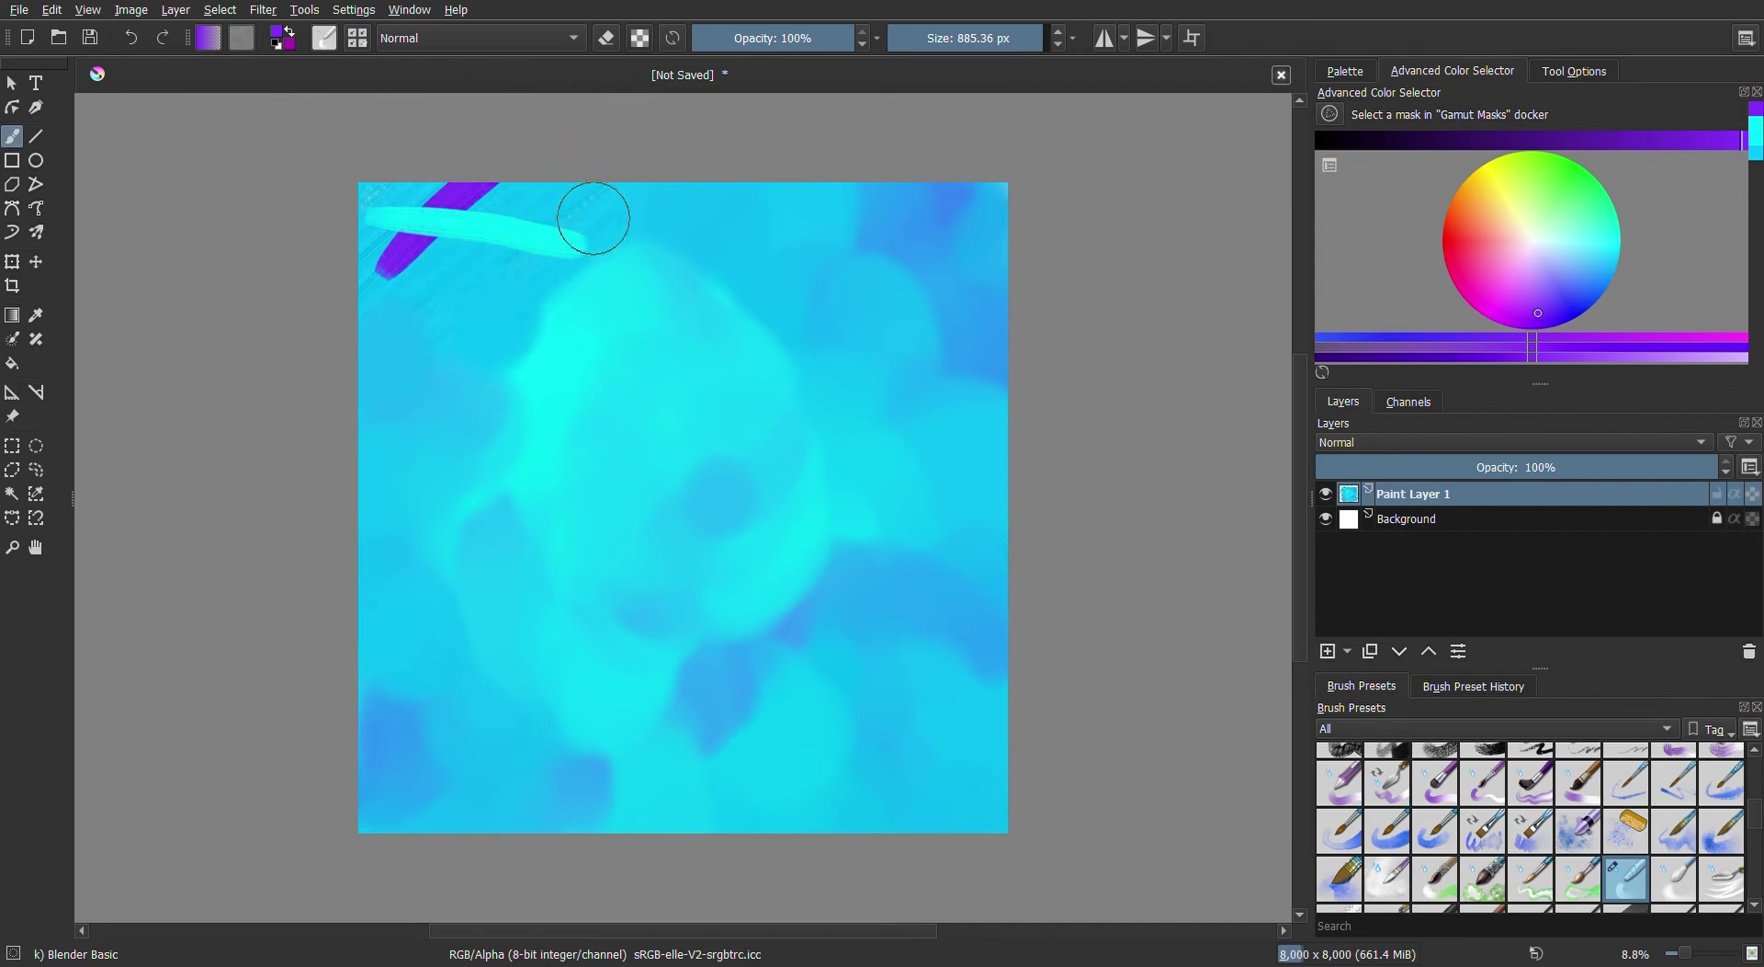
drag(591, 180, 556, 272)
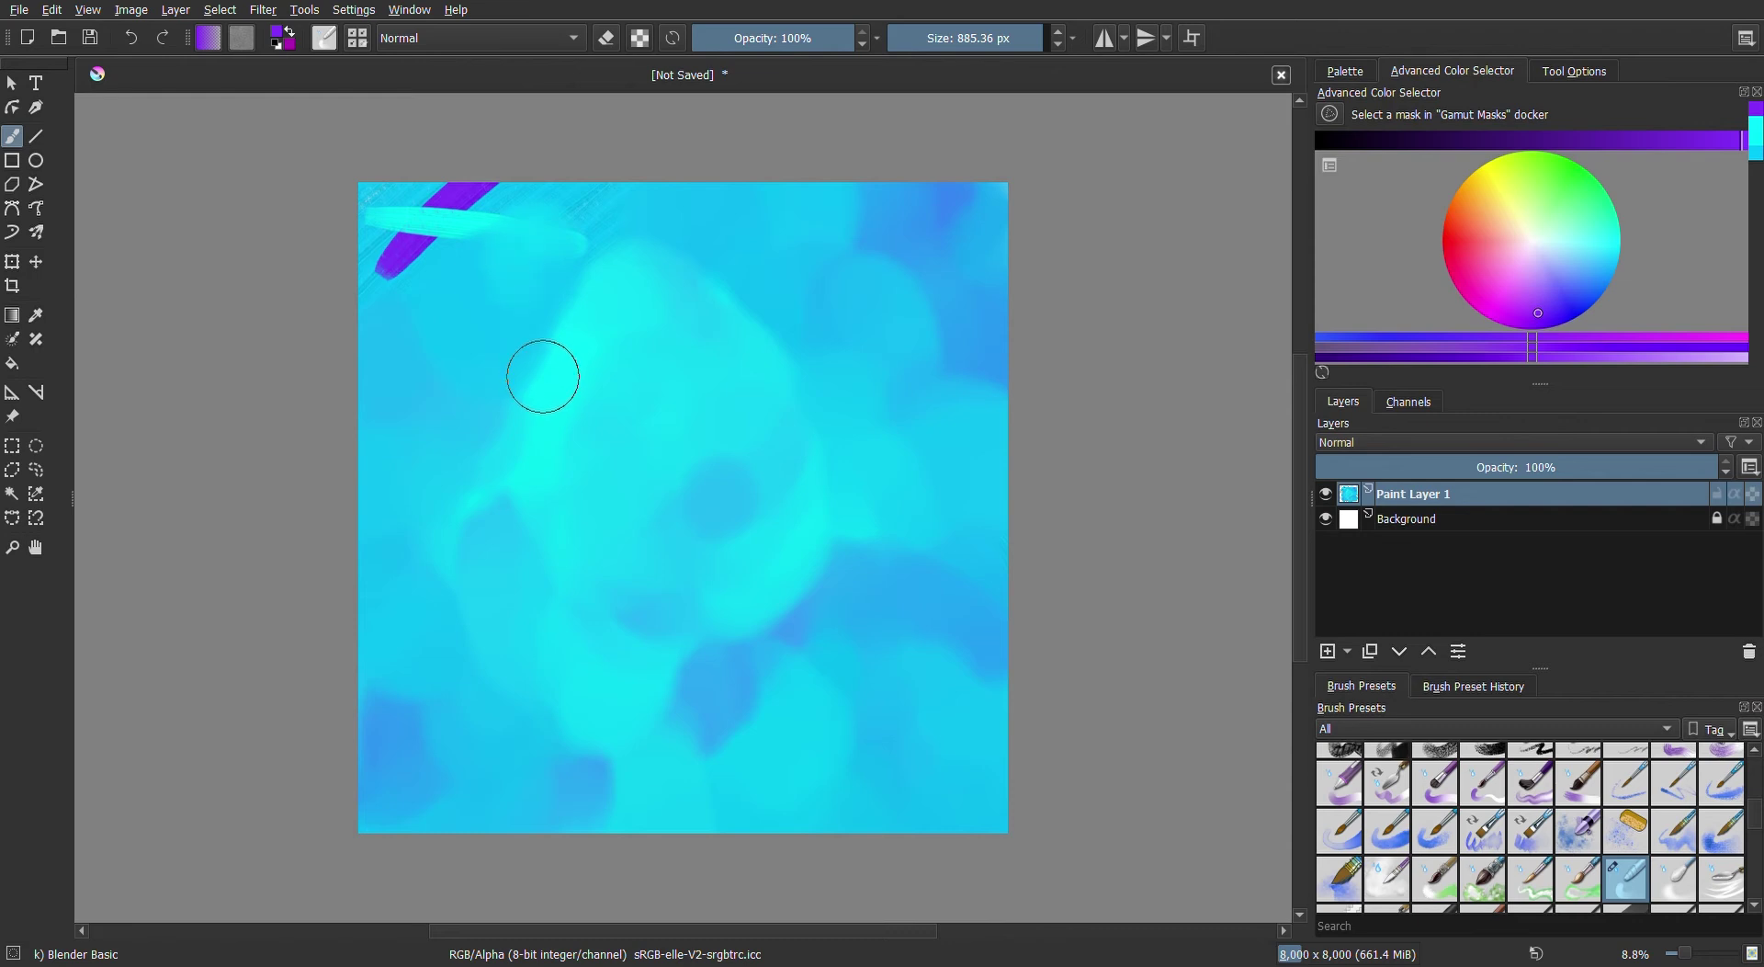
drag(554, 348, 552, 347)
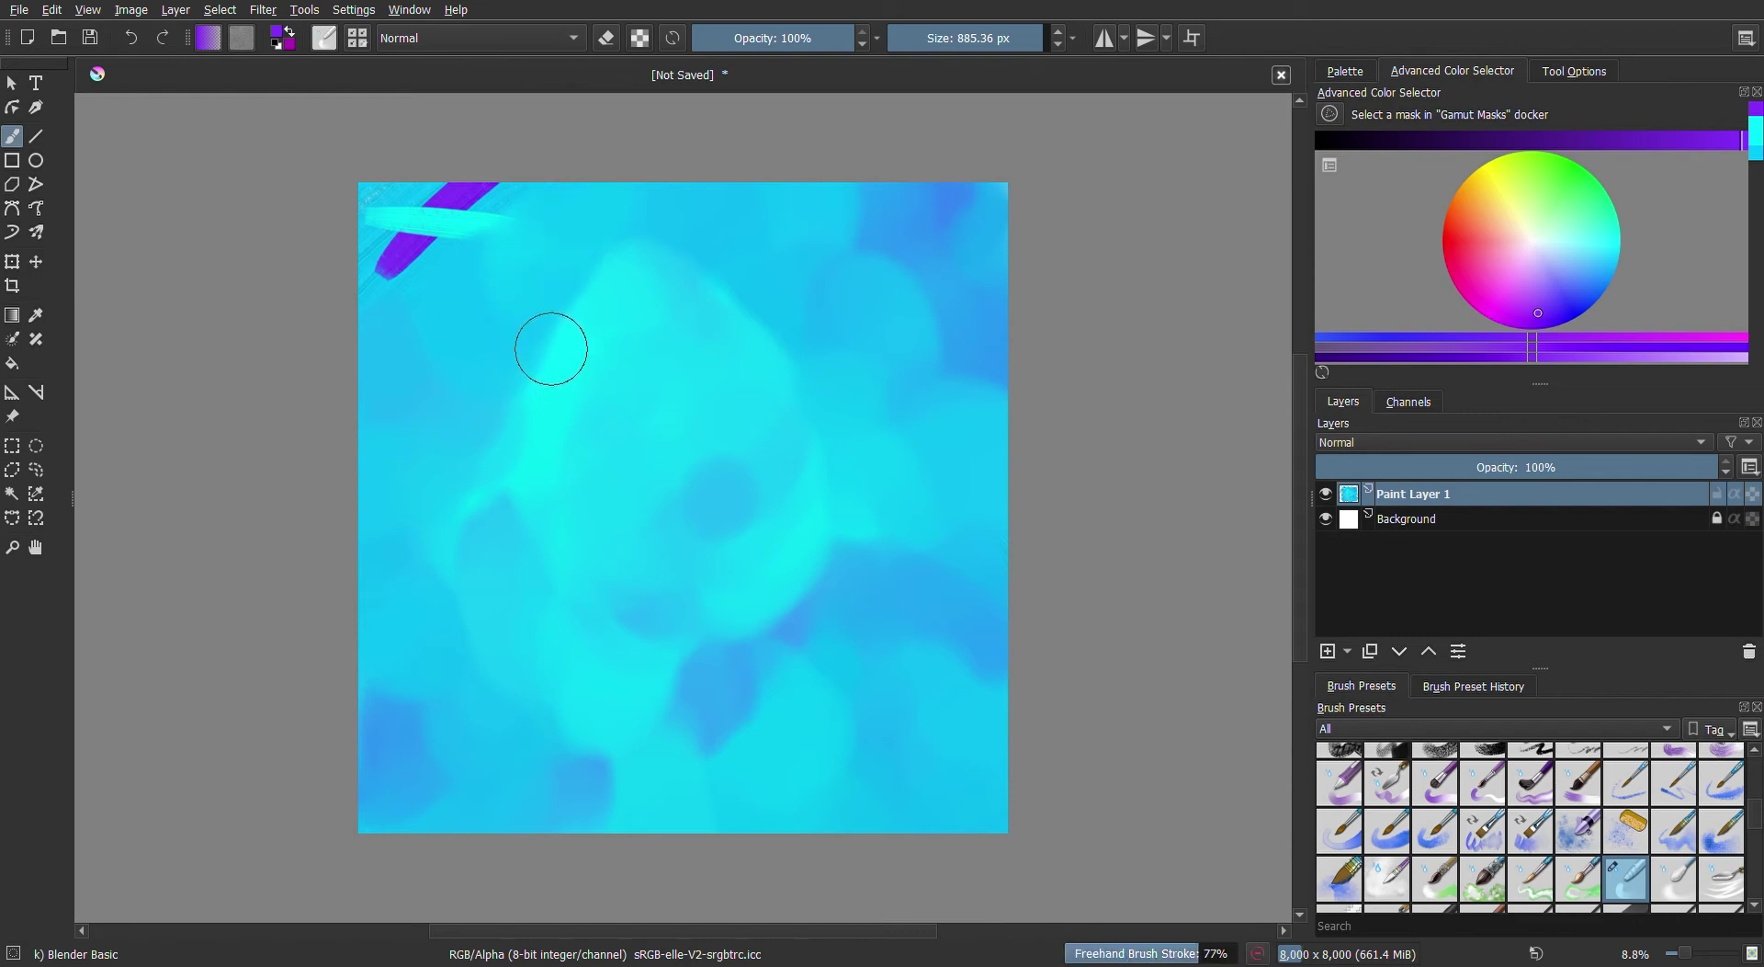
drag(552, 347, 522, 245)
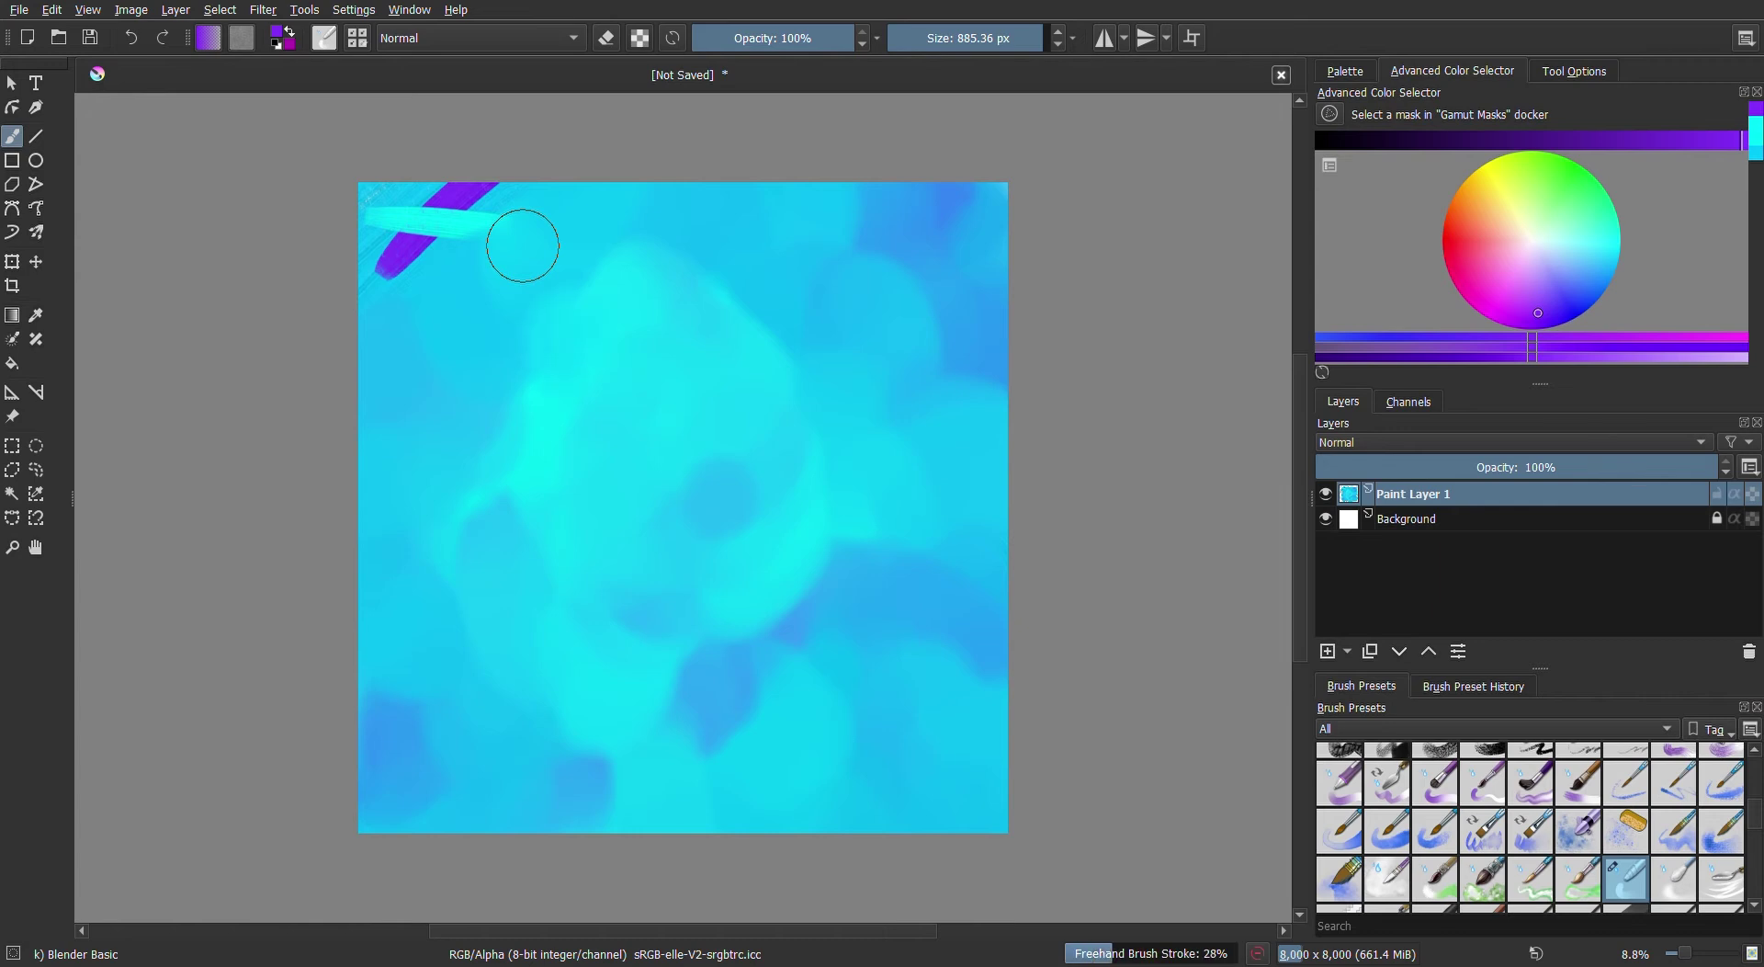
mouse_move(522, 245)
mouse_down()
mouse_move(503, 217)
mouse_move(374, 200)
mouse_up()
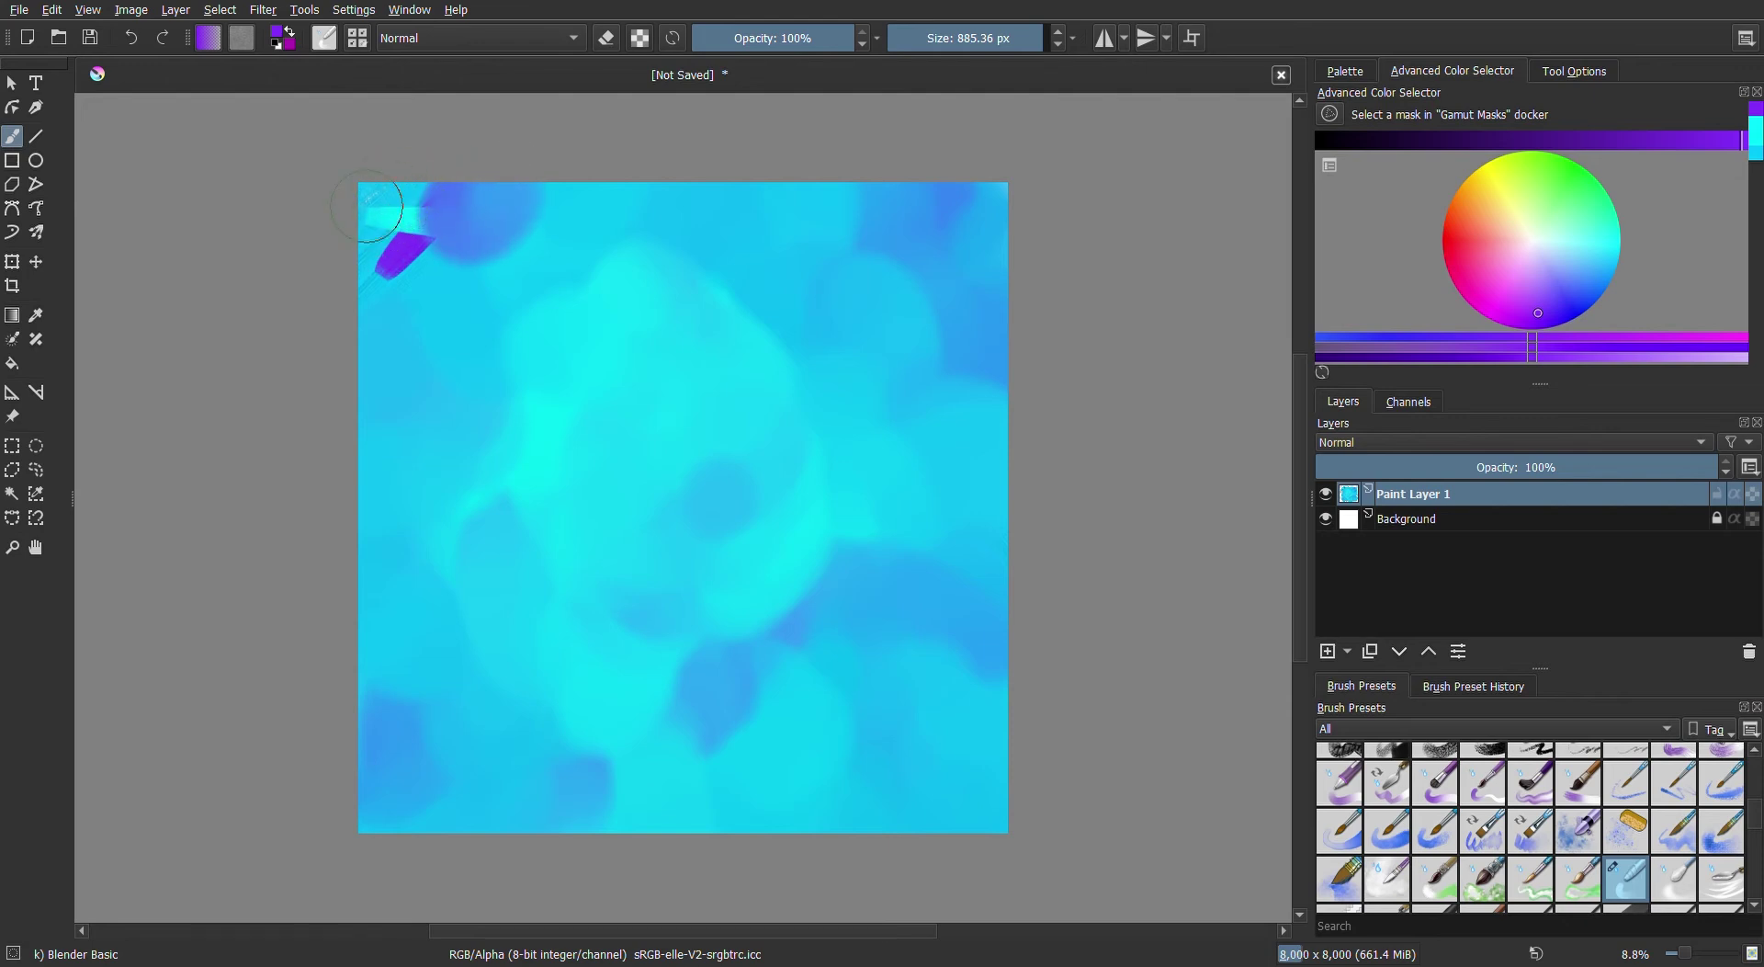
mouse_move(371, 207)
mouse_down()
mouse_move(410, 266)
mouse_move(382, 290)
mouse_move(415, 268)
mouse_move(394, 257)
mouse_move(447, 250)
mouse_up()
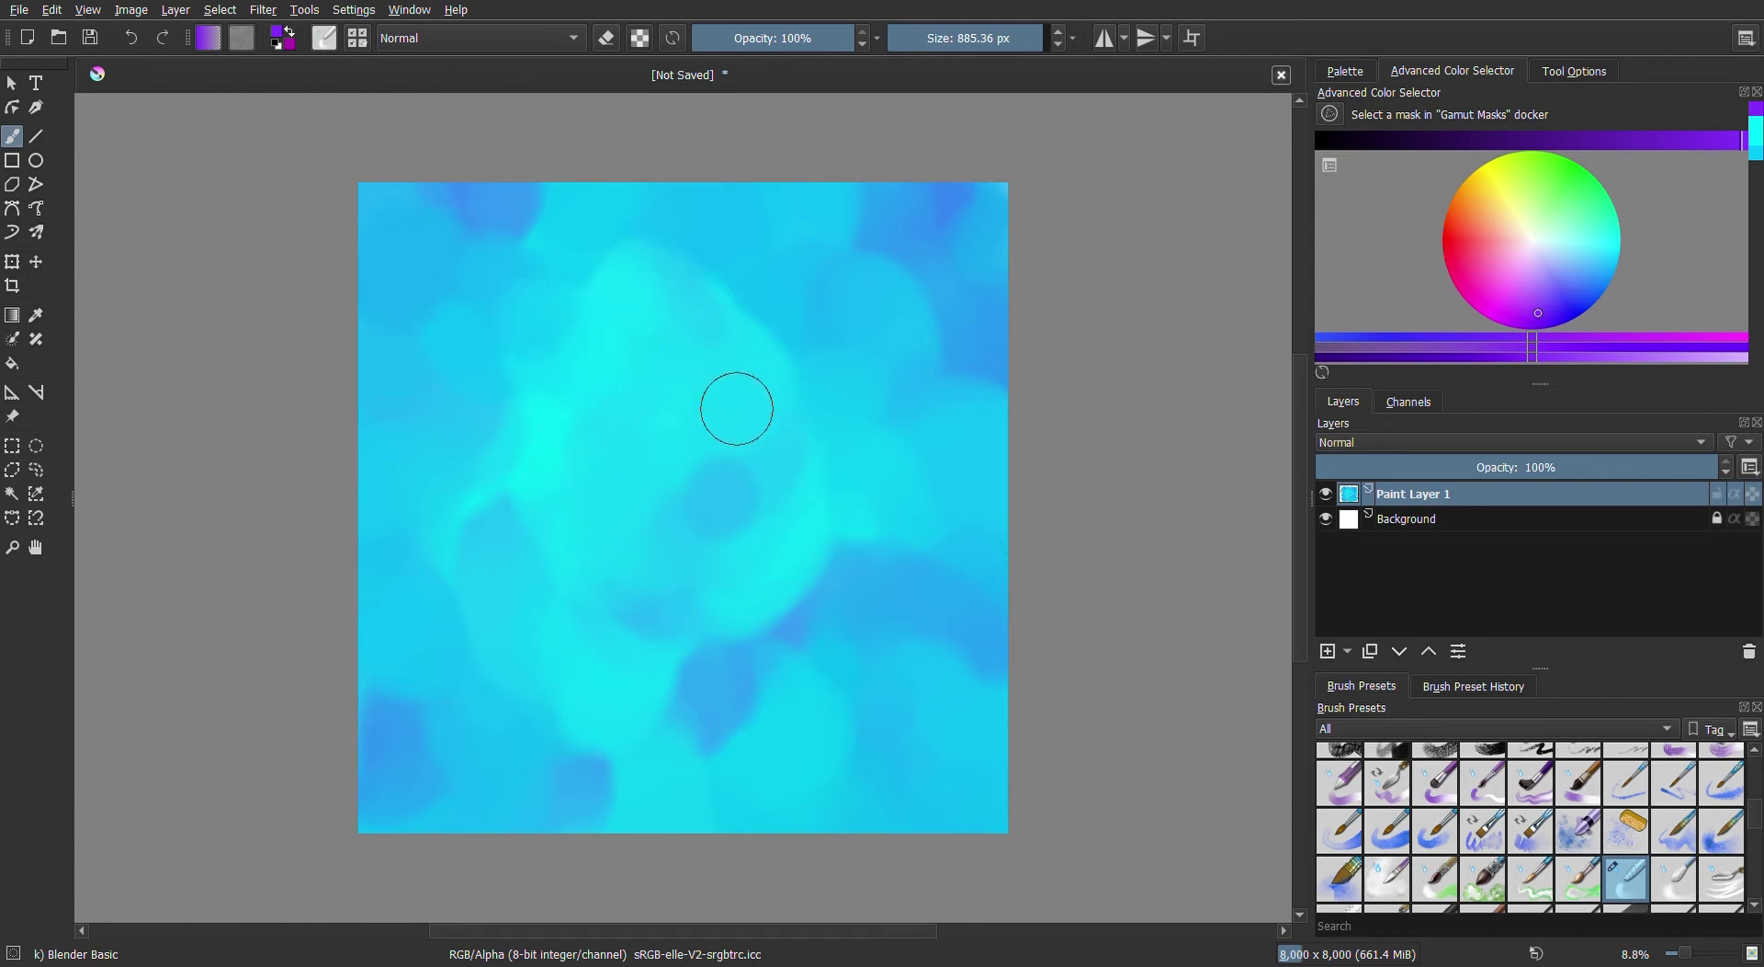
drag(733, 420, 727, 421)
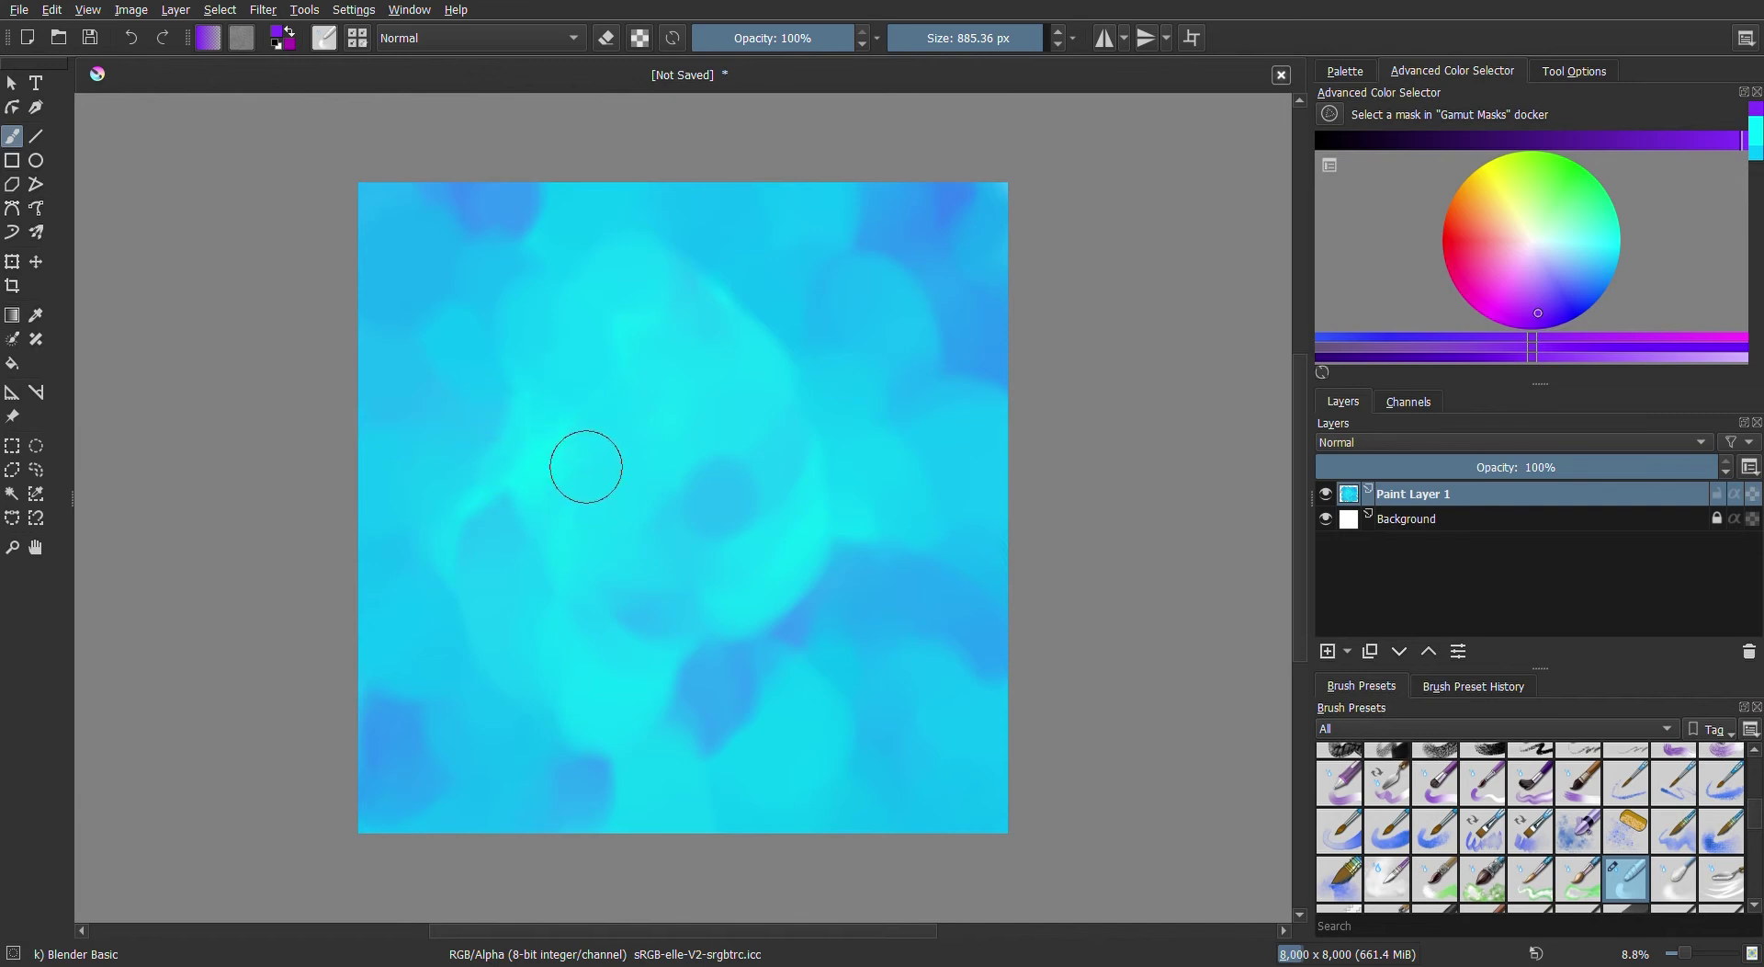
drag(674, 423, 640, 423)
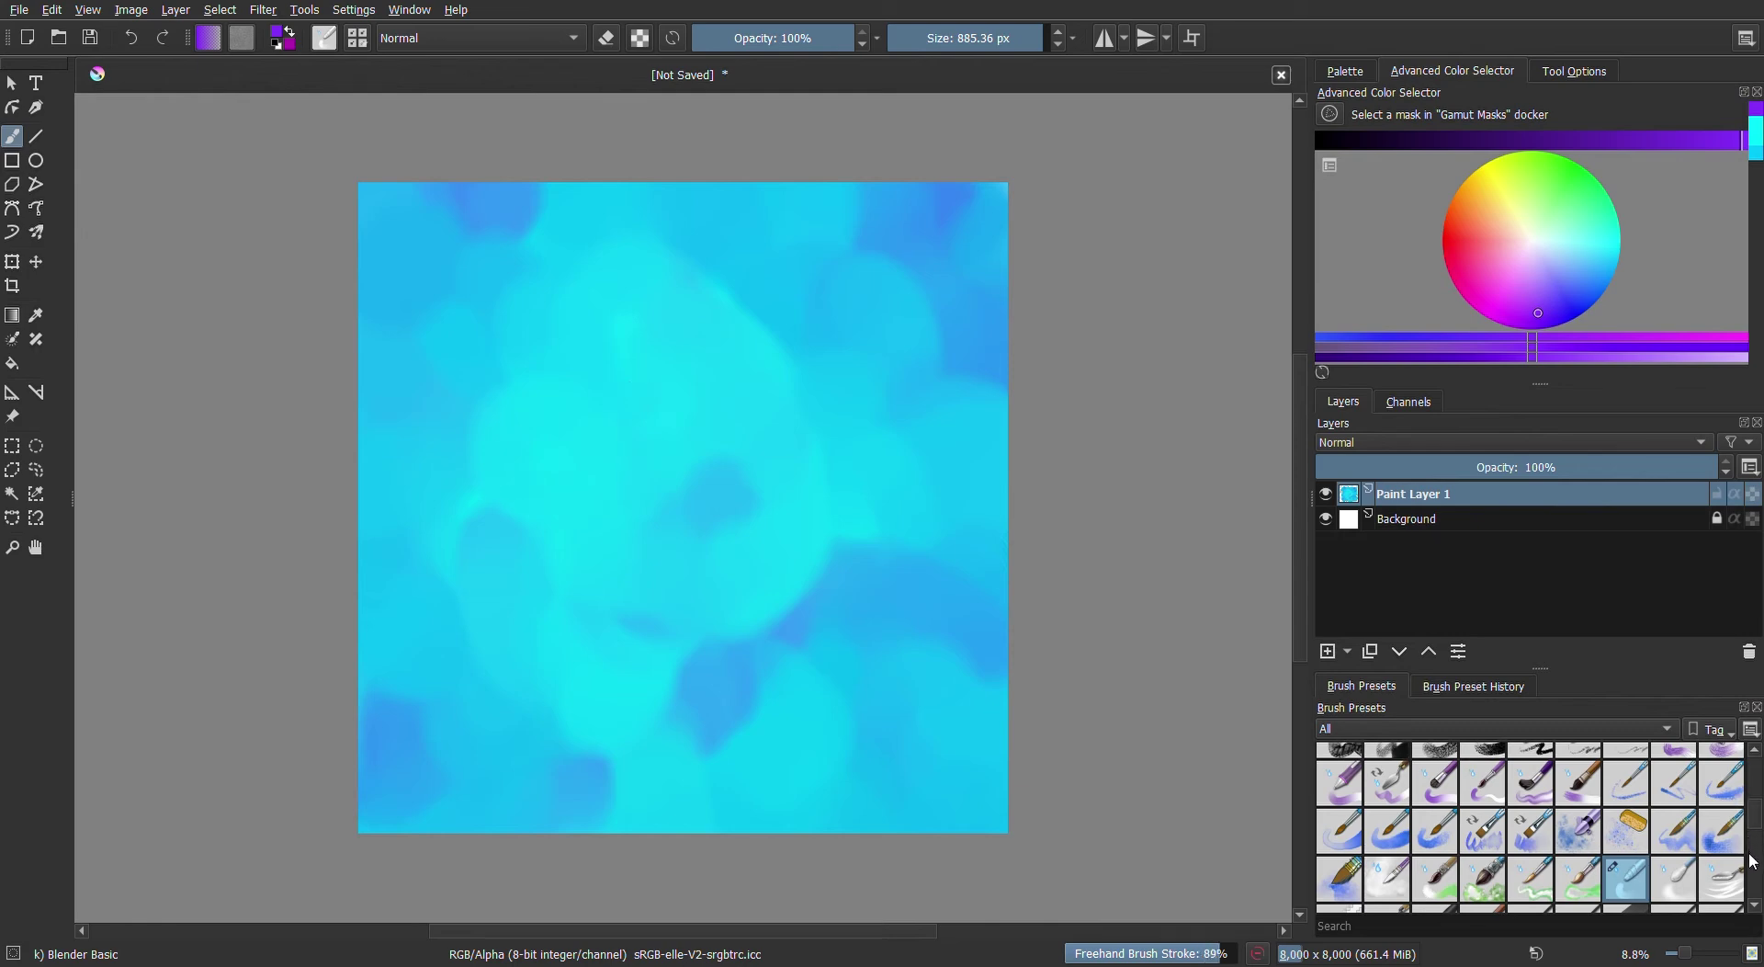
drag(1755, 824, 1754, 850)
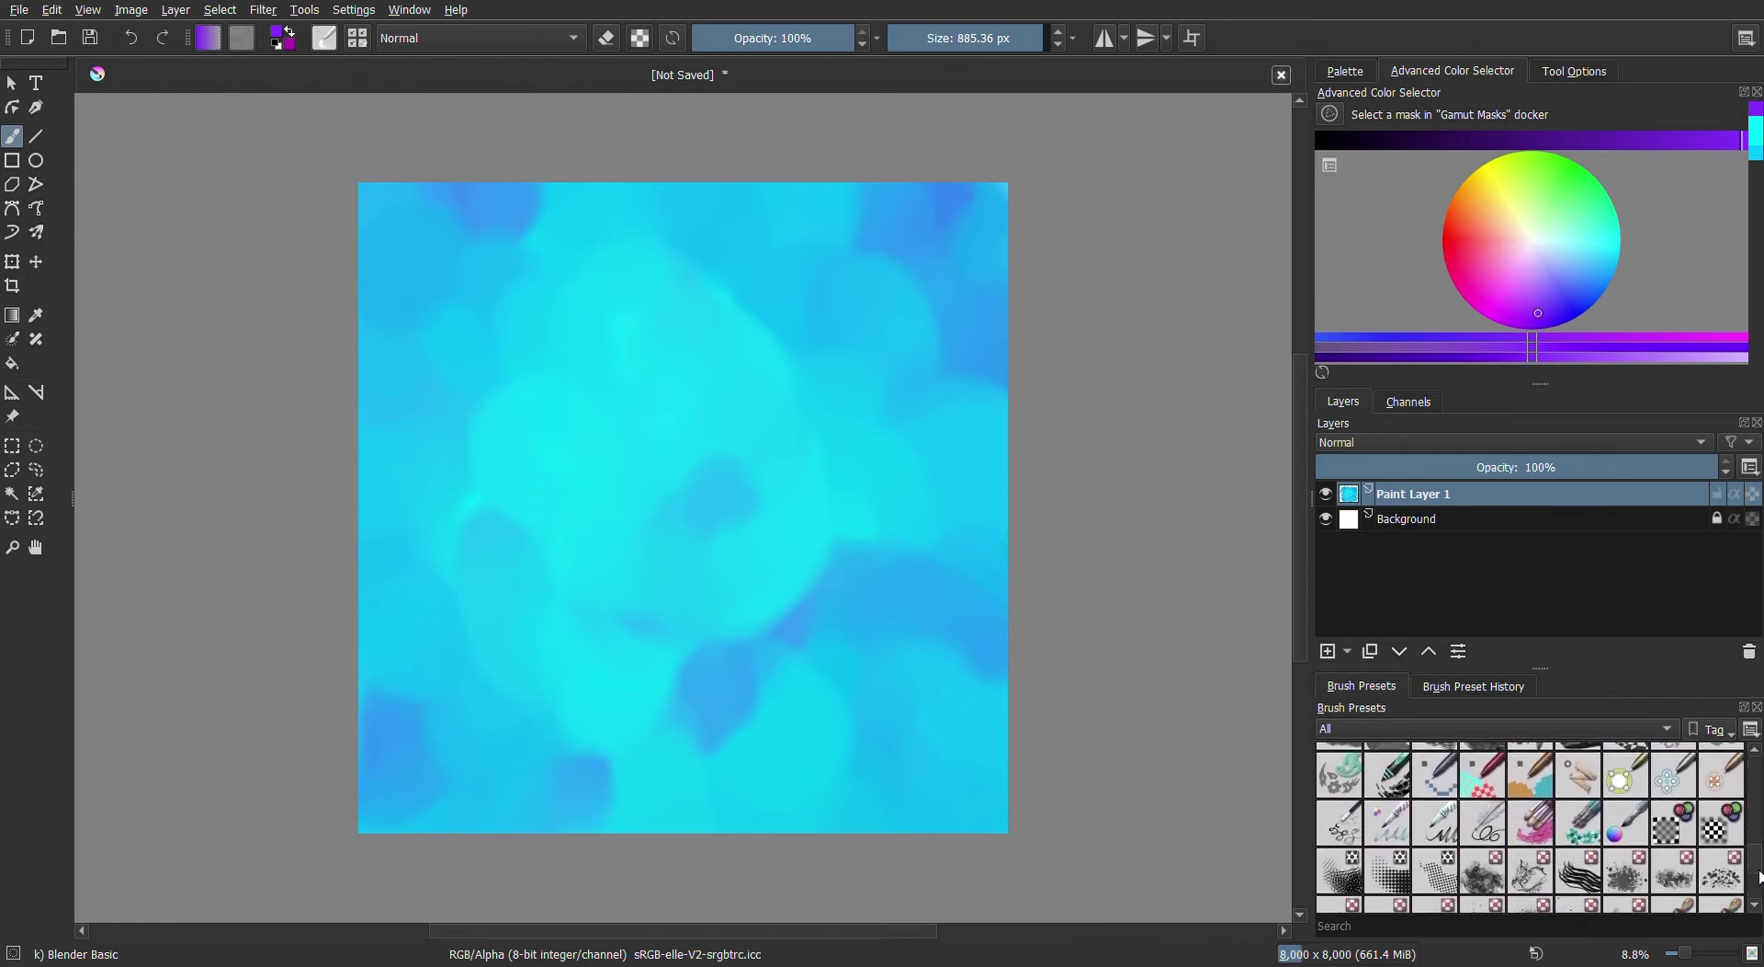
Paint three thick purple diagonal strokes across the centre with the RGBA 02 Thickpaint preset
click(1394, 786)
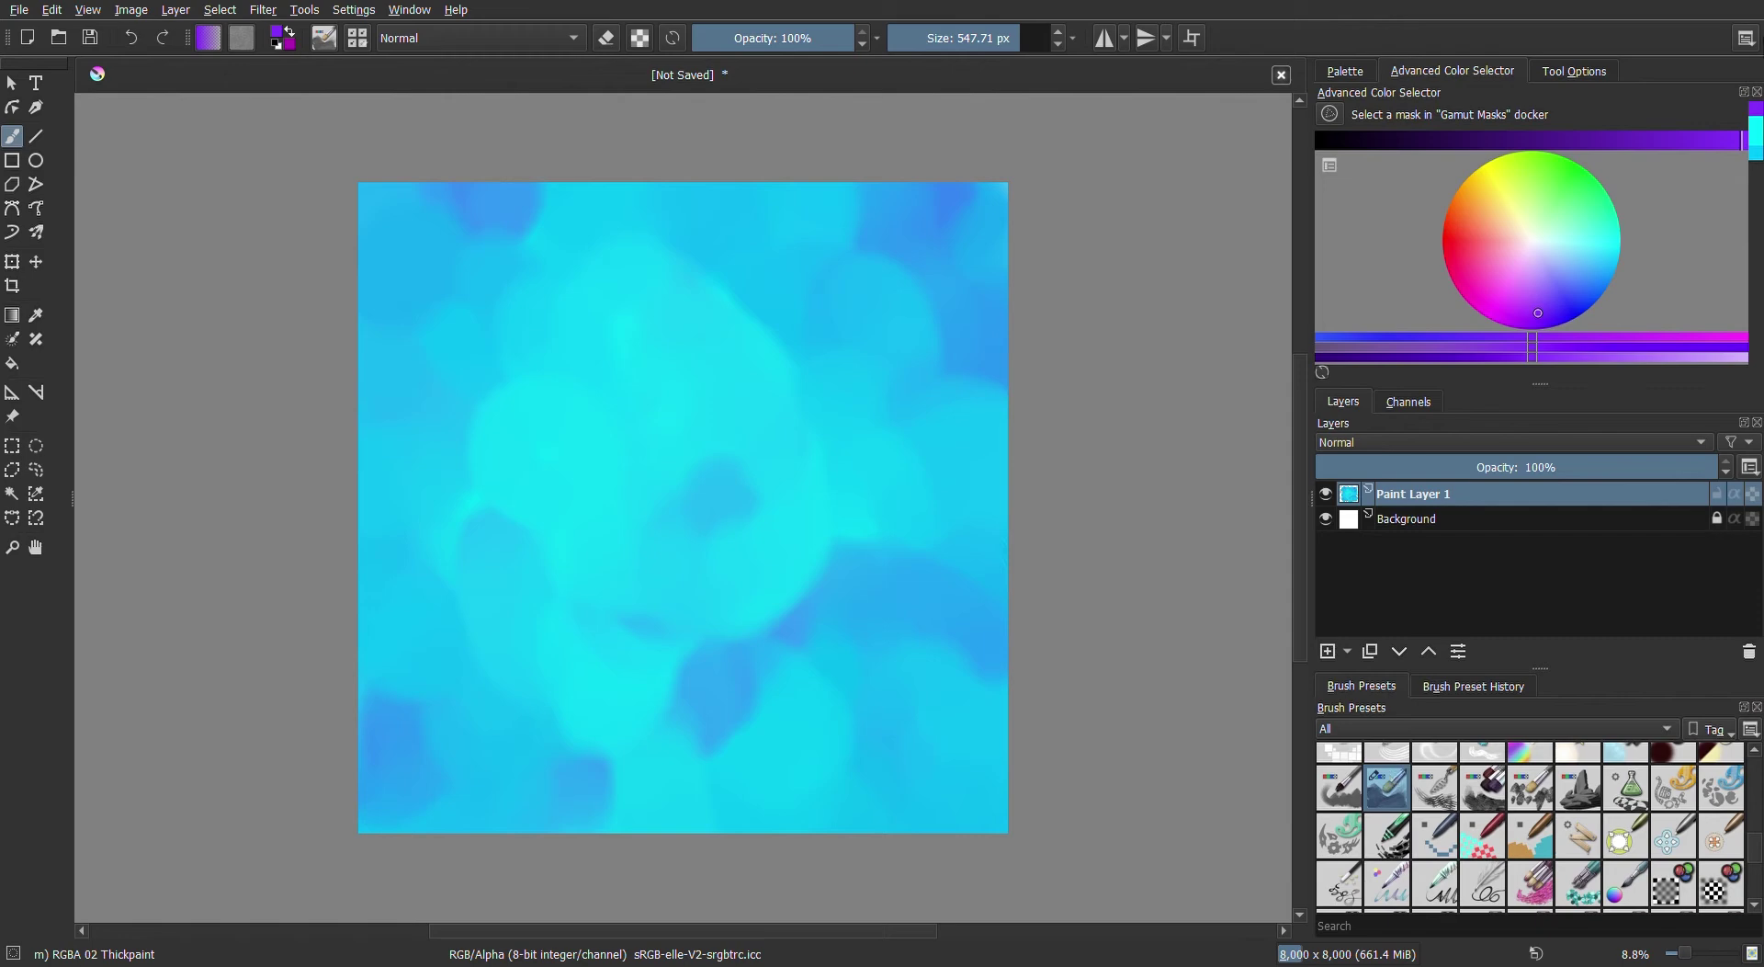
click(1757, 91)
drag(545, 434, 669, 348)
drag(643, 574, 796, 452)
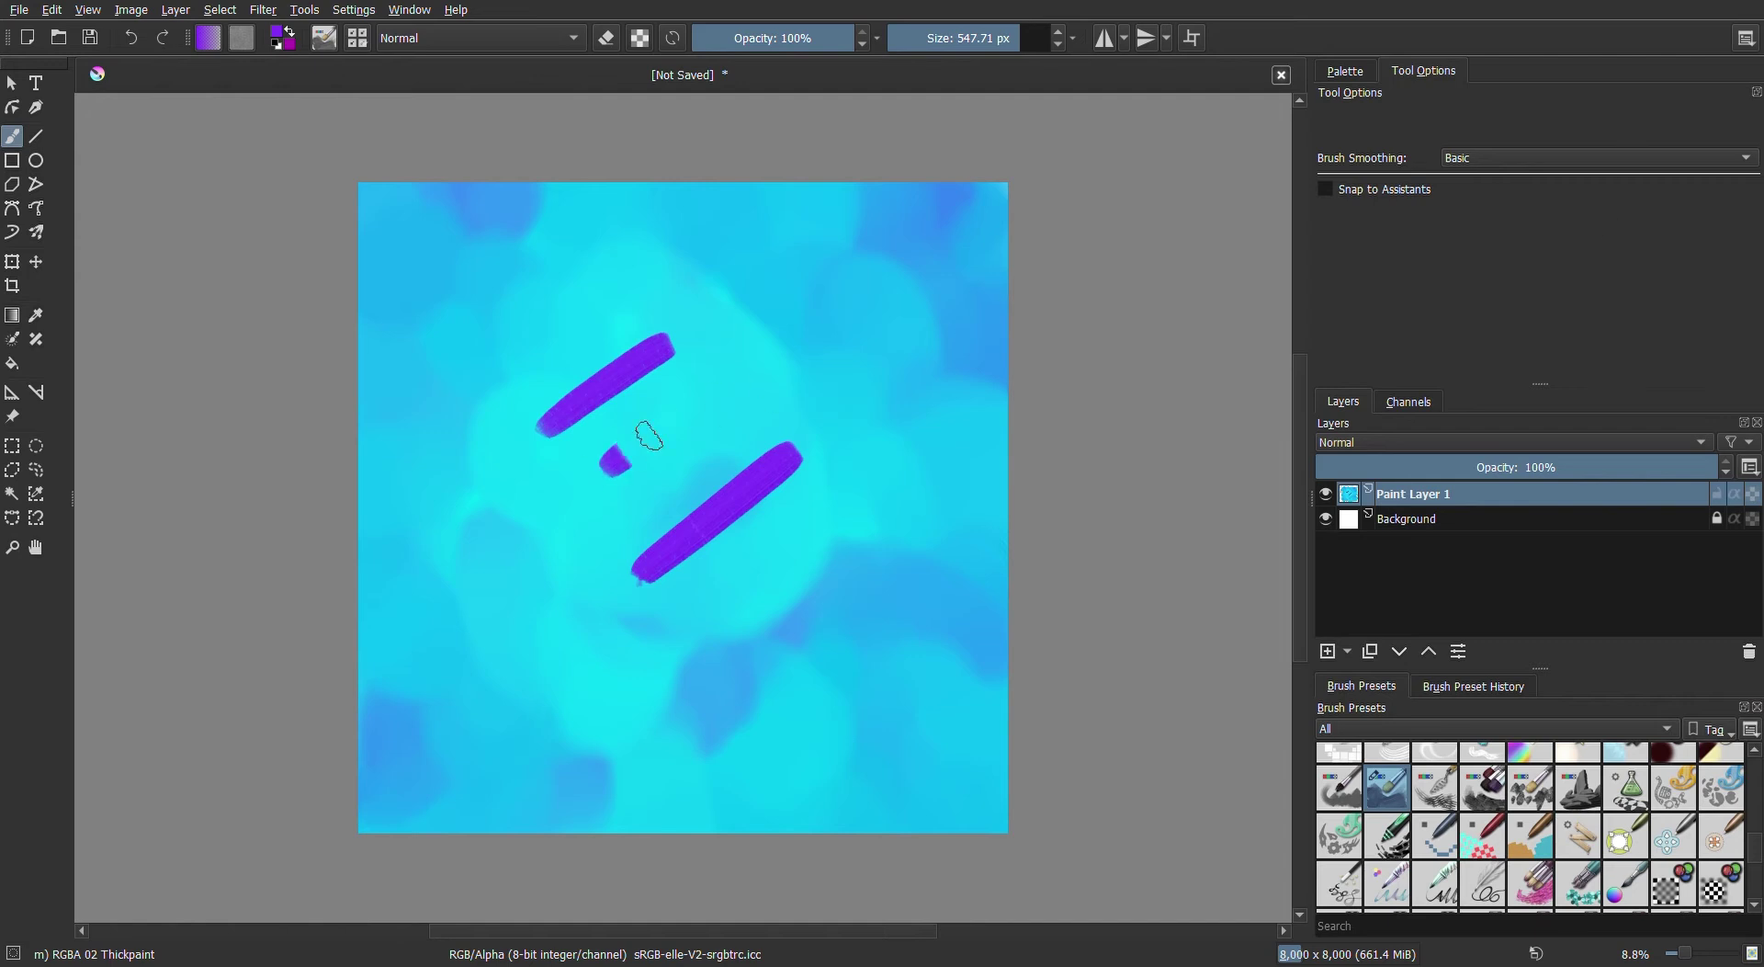
drag(628, 450, 802, 344)
Pick cyan in the Advanced Color Selector and paint three cyan strokes crossing the purple ones
click(1355, 72)
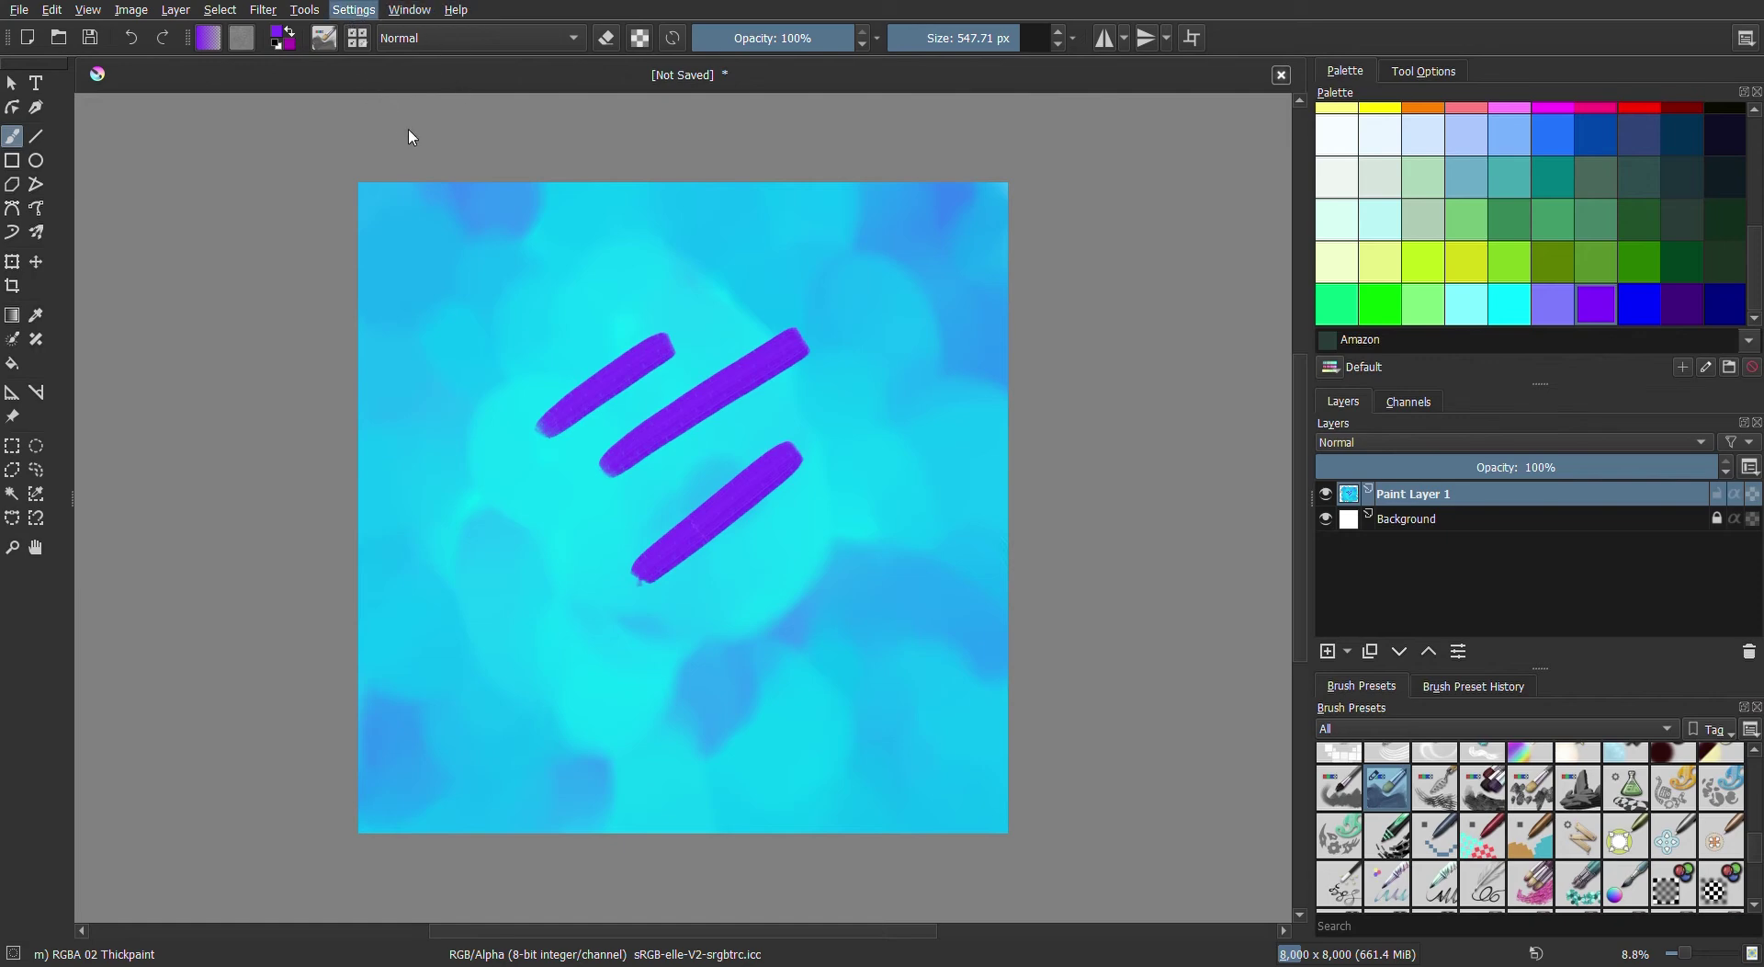
click(632, 147)
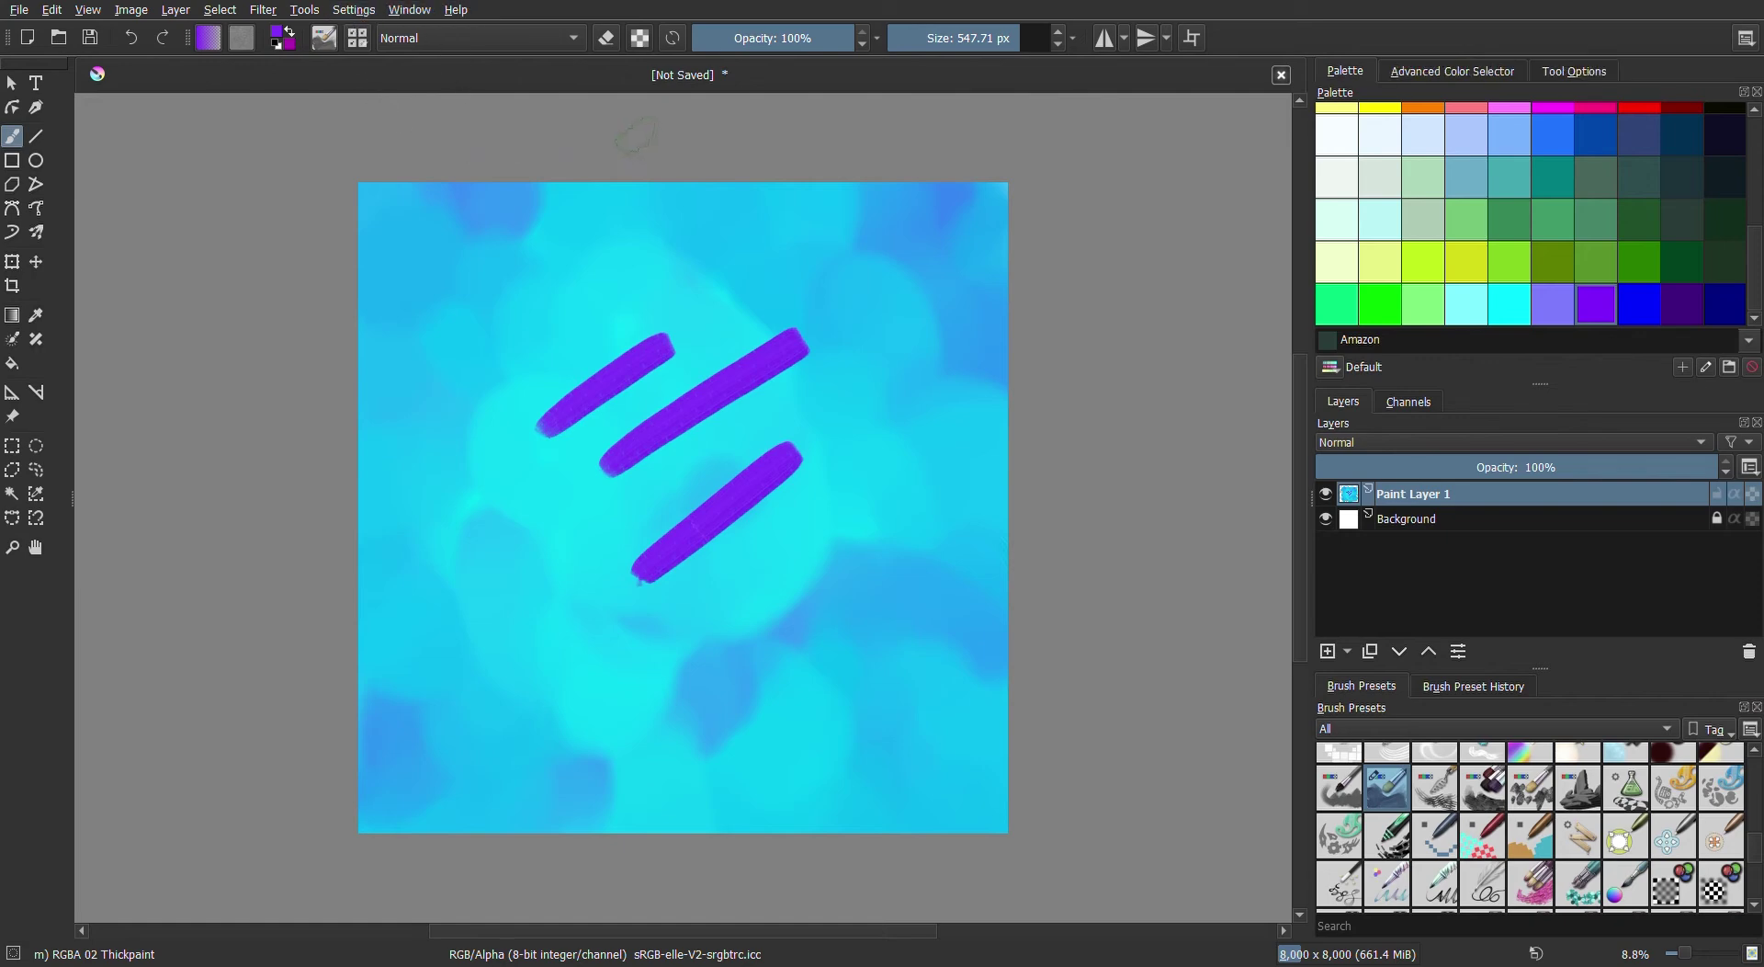
click(1443, 73)
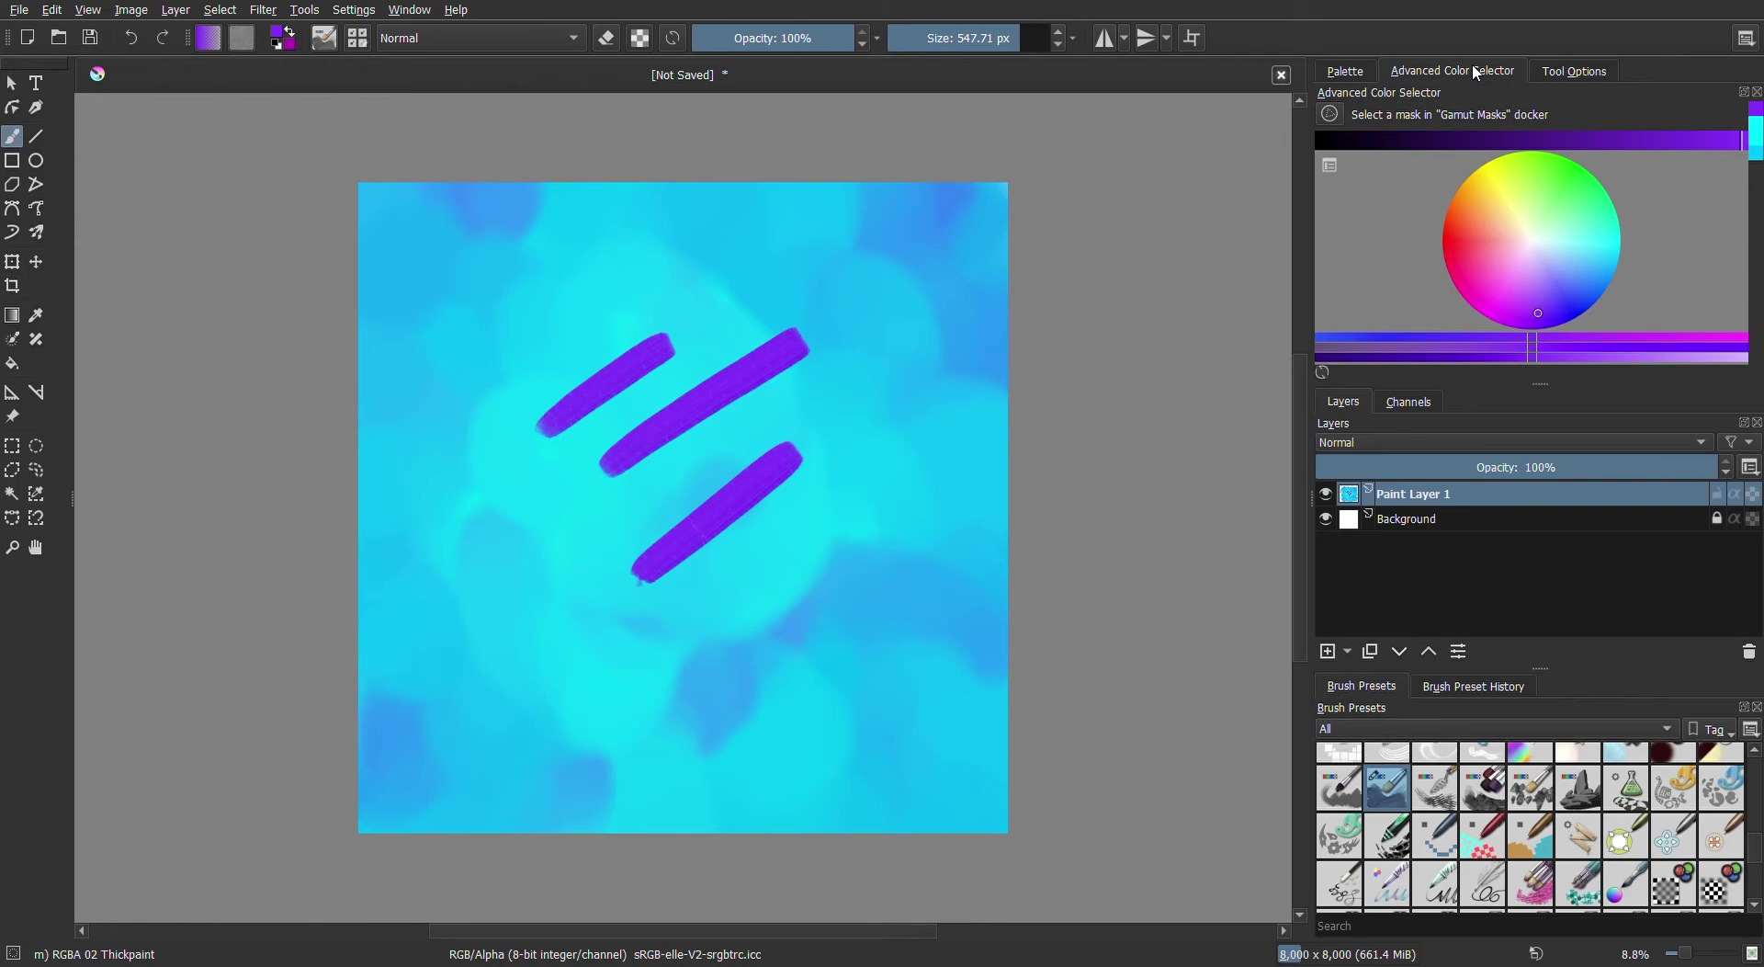
click(1759, 157)
drag(713, 446, 811, 386)
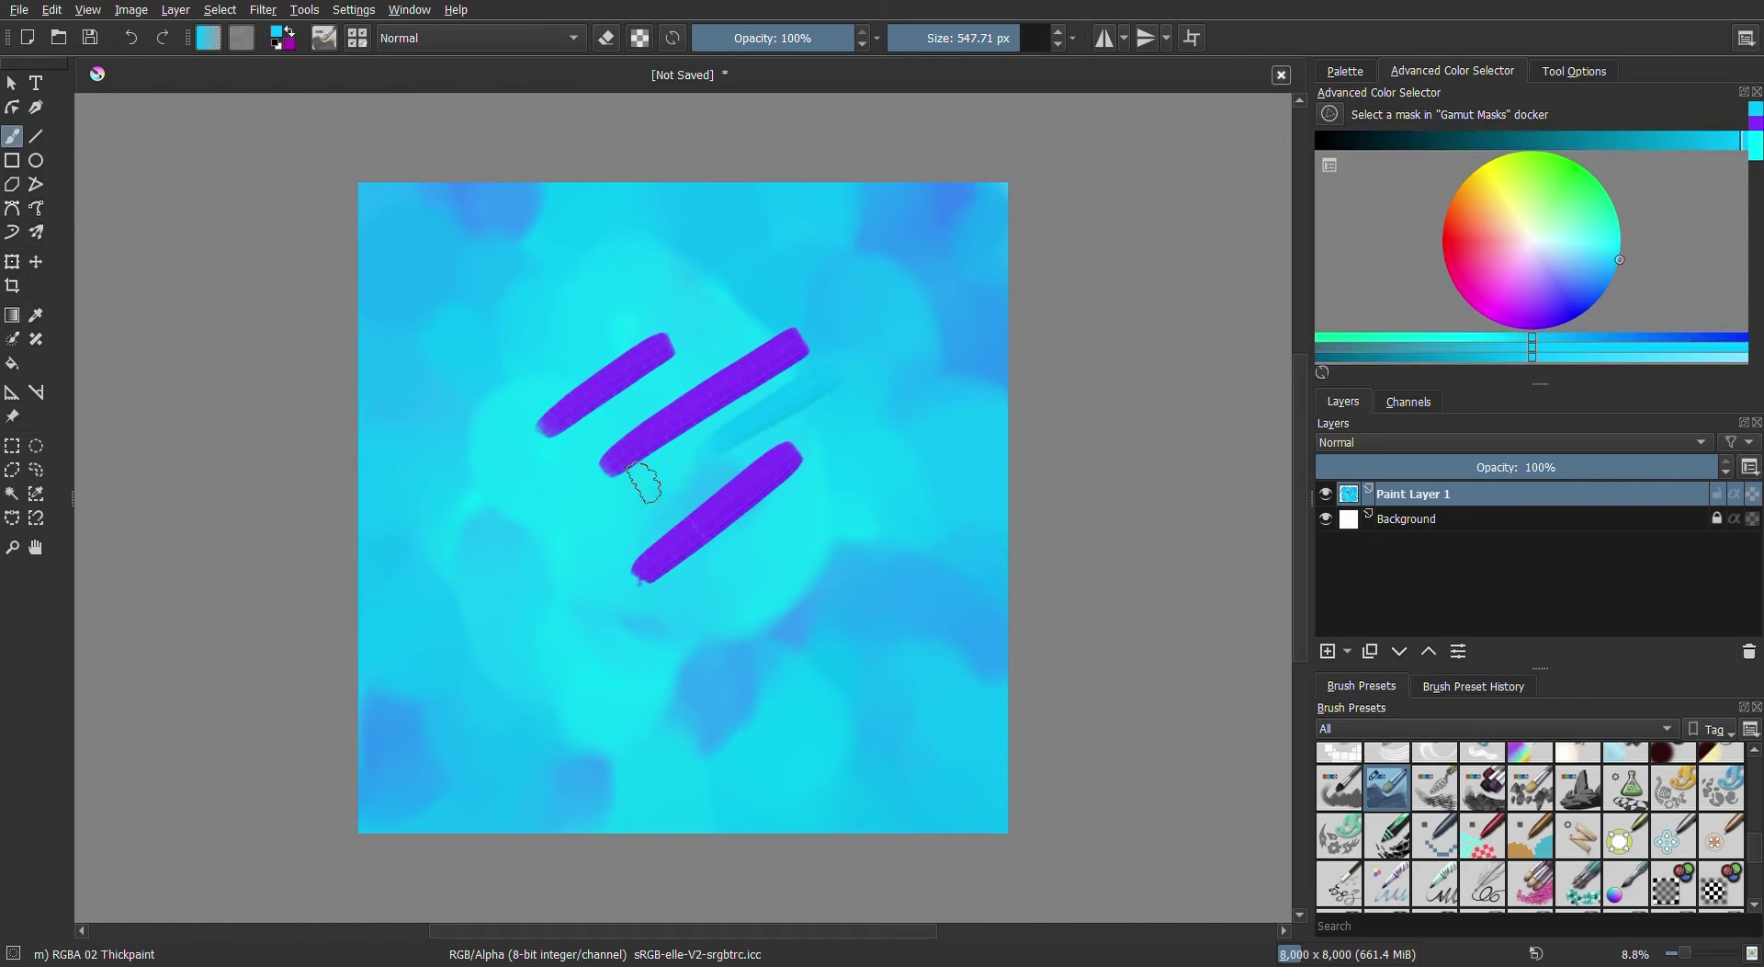
drag(500, 568, 633, 457)
drag(492, 464, 634, 443)
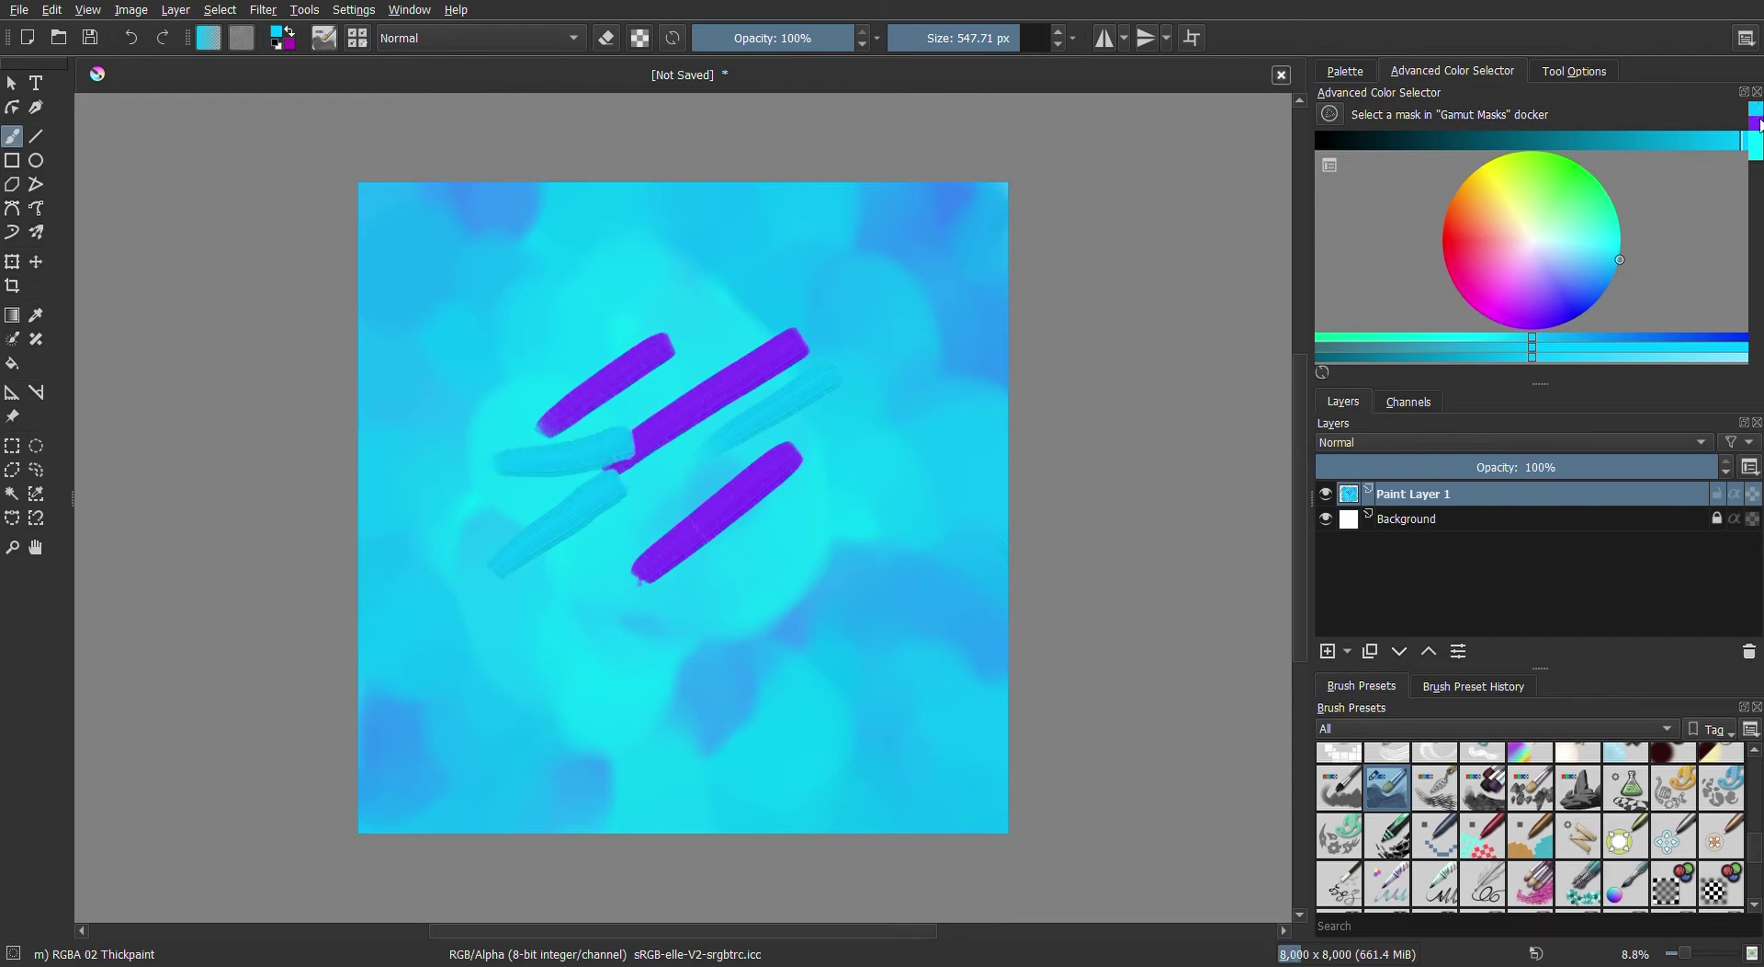
Add a bright light-cyan stroke diagonally across the purple strokes
click(1761, 149)
drag(583, 345, 699, 542)
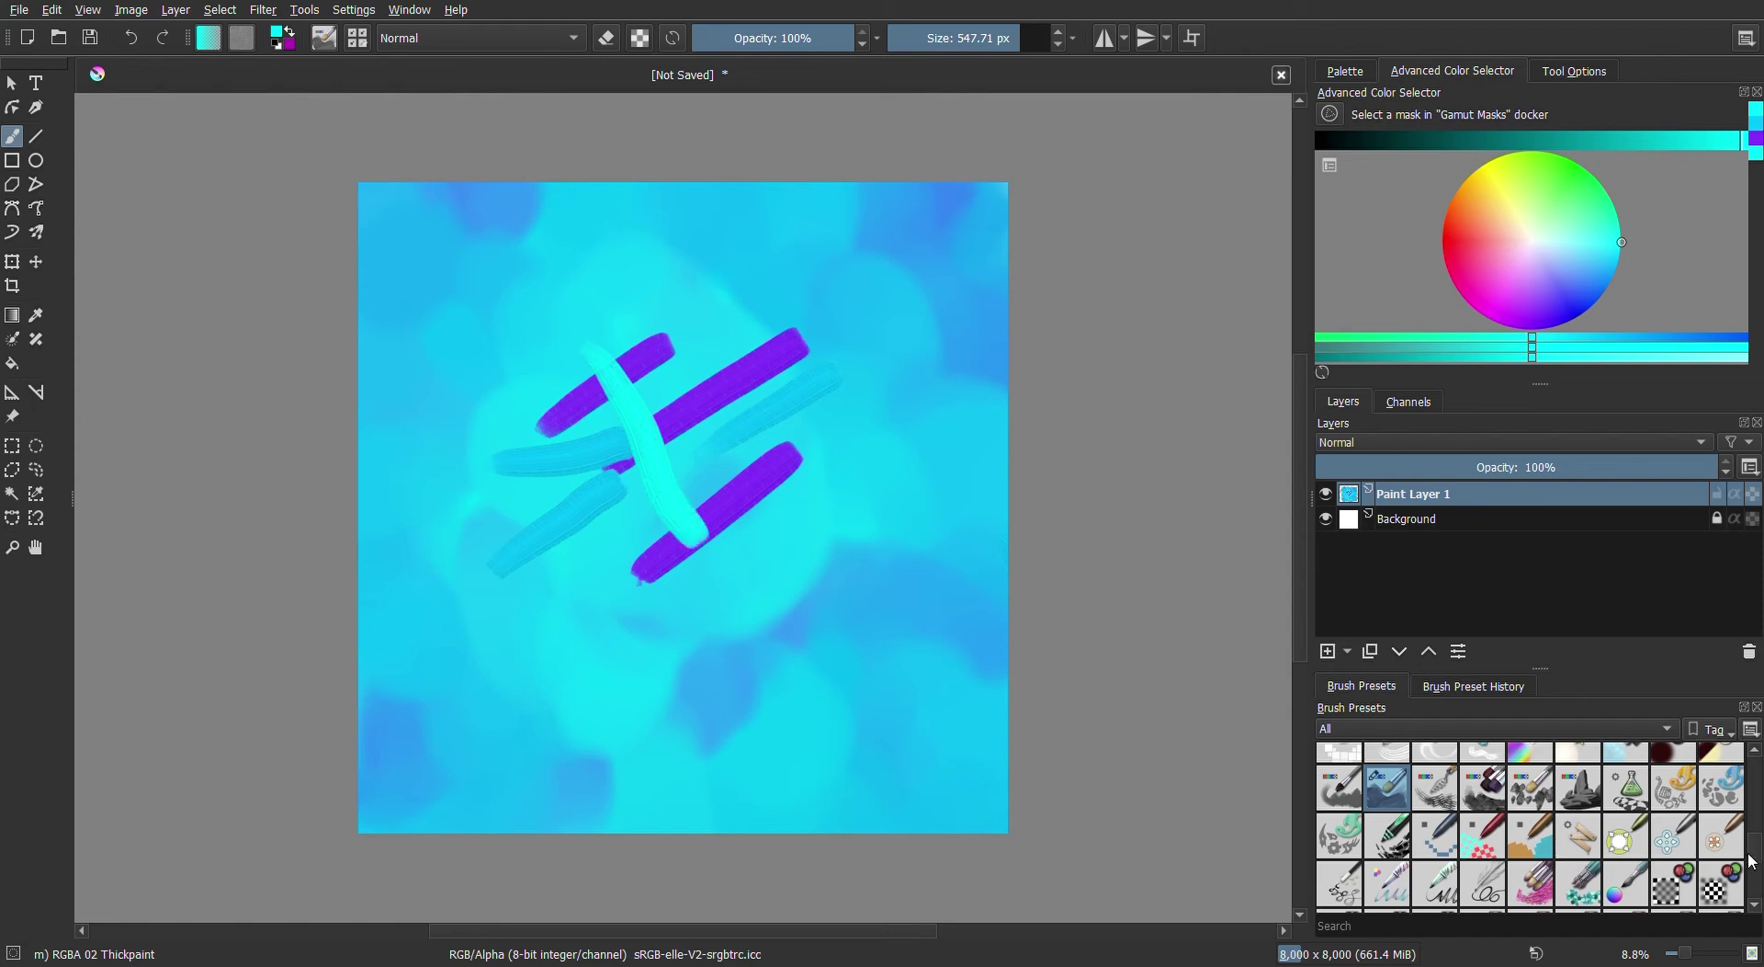
drag(1752, 861, 1668, 841)
Blend the new purple and cyan strokes into soft blue patches with Blender Basic
click(1630, 824)
mouse_move(570, 376)
mouse_down()
mouse_move(514, 441)
mouse_move(597, 404)
mouse_move(552, 512)
mouse_move(512, 531)
mouse_move(555, 508)
mouse_move(524, 571)
mouse_move(551, 543)
mouse_move(497, 539)
mouse_up()
mouse_move(577, 410)
mouse_down()
mouse_move(603, 466)
mouse_move(623, 308)
mouse_move(661, 399)
mouse_move(662, 347)
mouse_move(671, 532)
mouse_move(656, 542)
mouse_move(647, 507)
mouse_move(634, 552)
mouse_move(708, 569)
mouse_move(699, 528)
mouse_move(764, 519)
mouse_move(782, 490)
mouse_up()
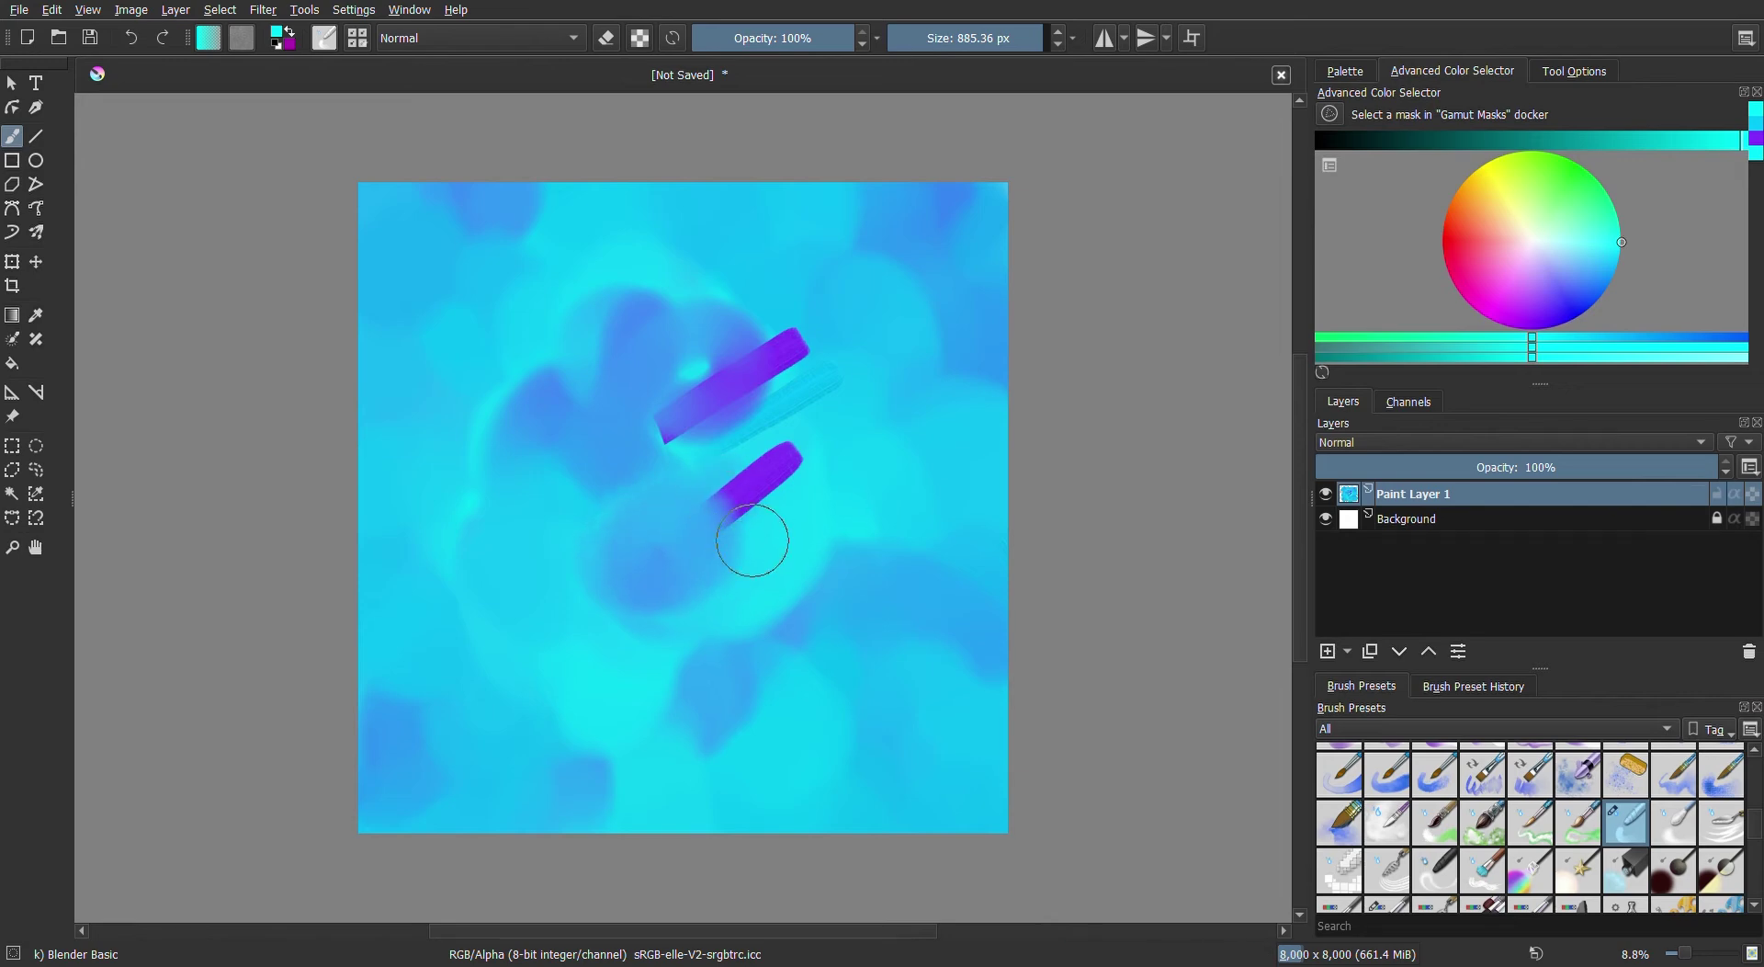
mouse_move(772, 548)
mouse_down()
mouse_move(853, 450)
mouse_move(788, 472)
mouse_move(854, 398)
mouse_move(788, 414)
mouse_move(835, 368)
mouse_move(787, 441)
mouse_move(788, 346)
mouse_move(818, 342)
mouse_up()
mouse_move(795, 404)
mouse_down()
mouse_move(768, 355)
mouse_move(818, 343)
mouse_move(776, 393)
mouse_move(780, 331)
mouse_move(815, 355)
mouse_move(758, 352)
mouse_move(781, 349)
mouse_move(787, 398)
mouse_up()
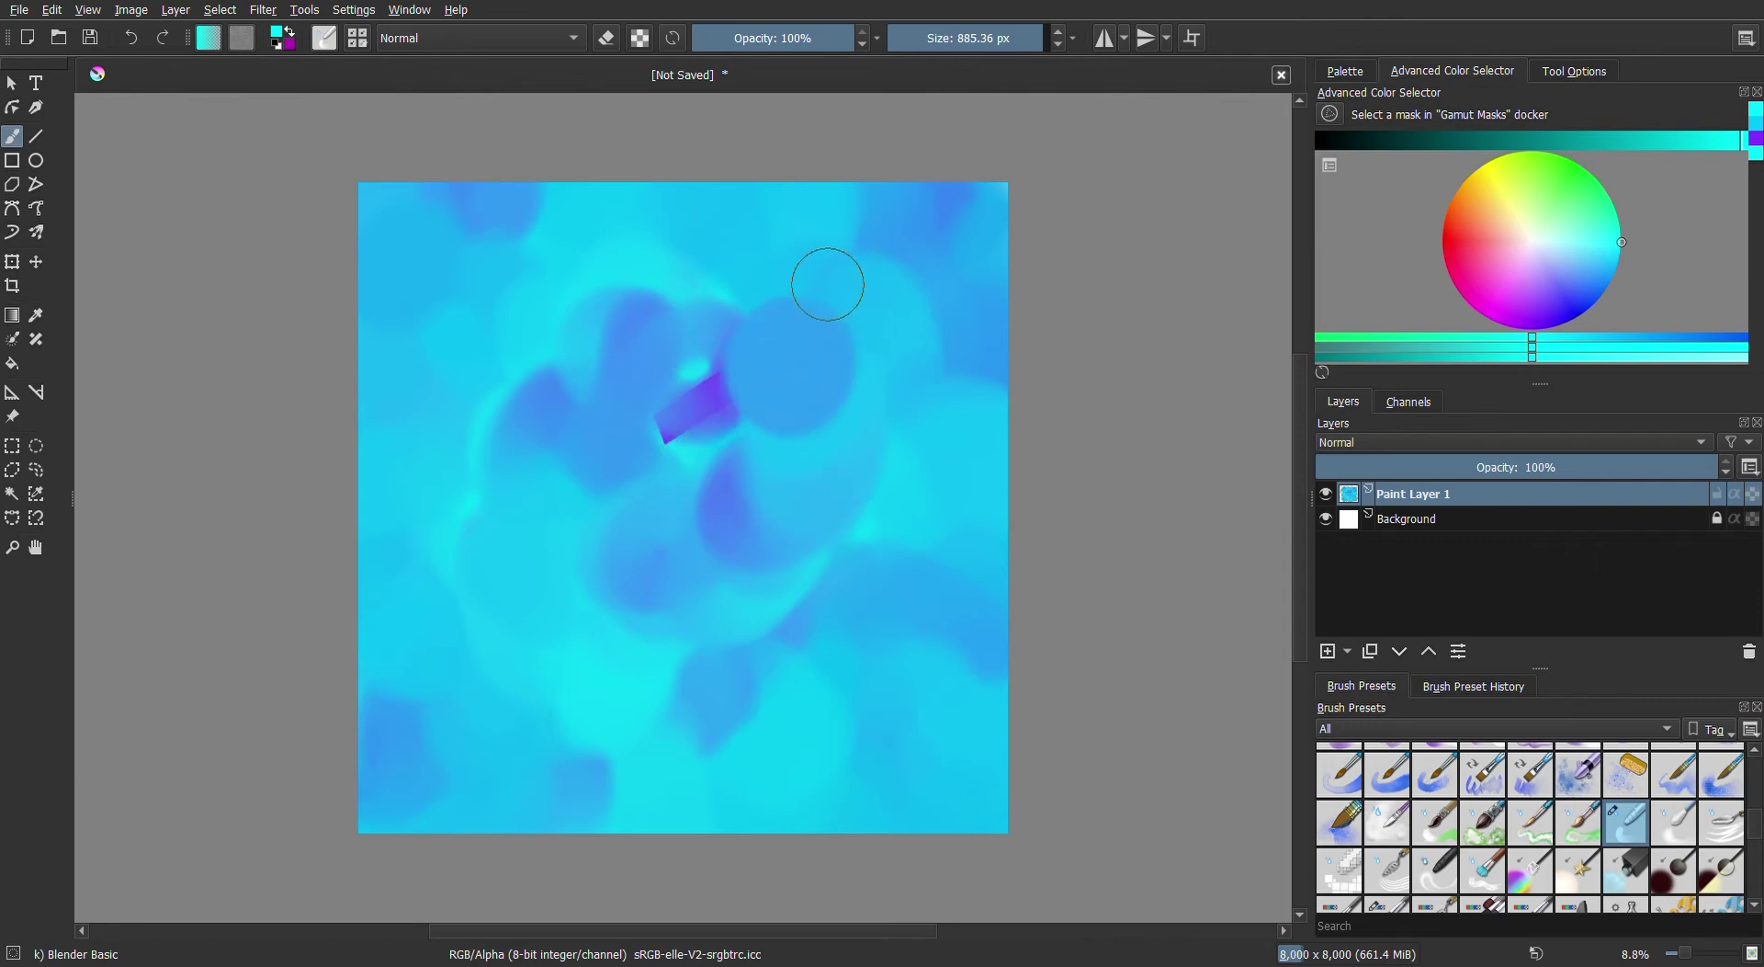
drag(729, 426, 785, 483)
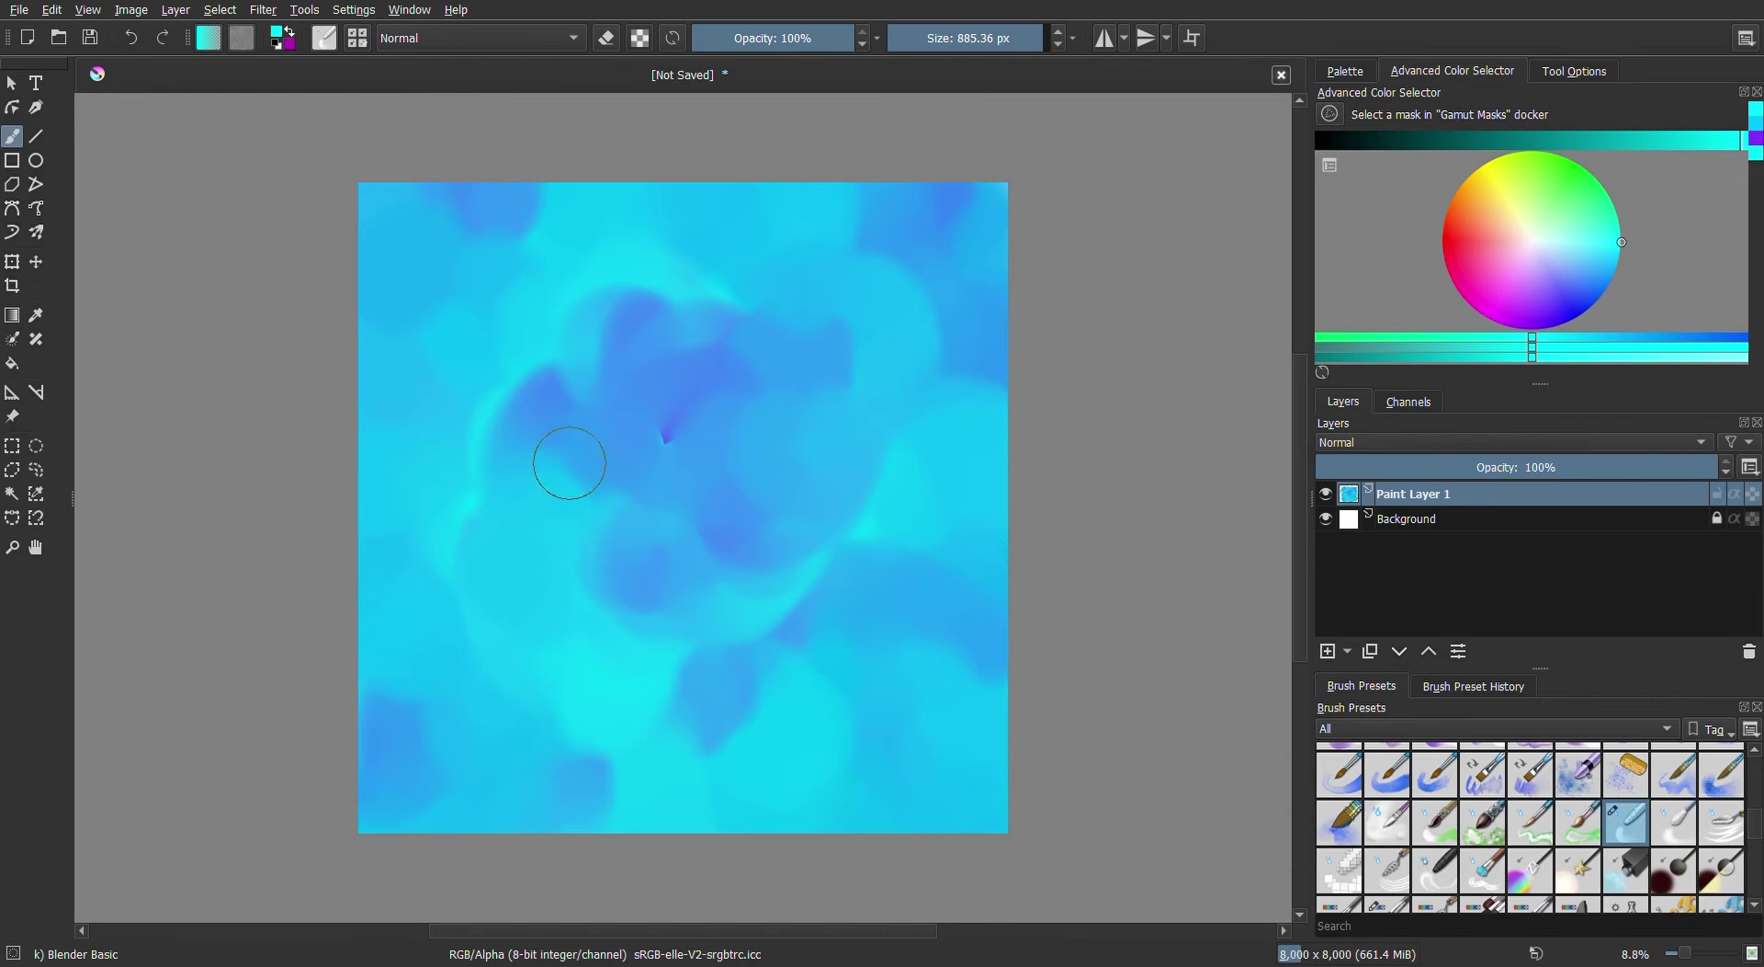
key(ctrl+z)
click(519, 523)
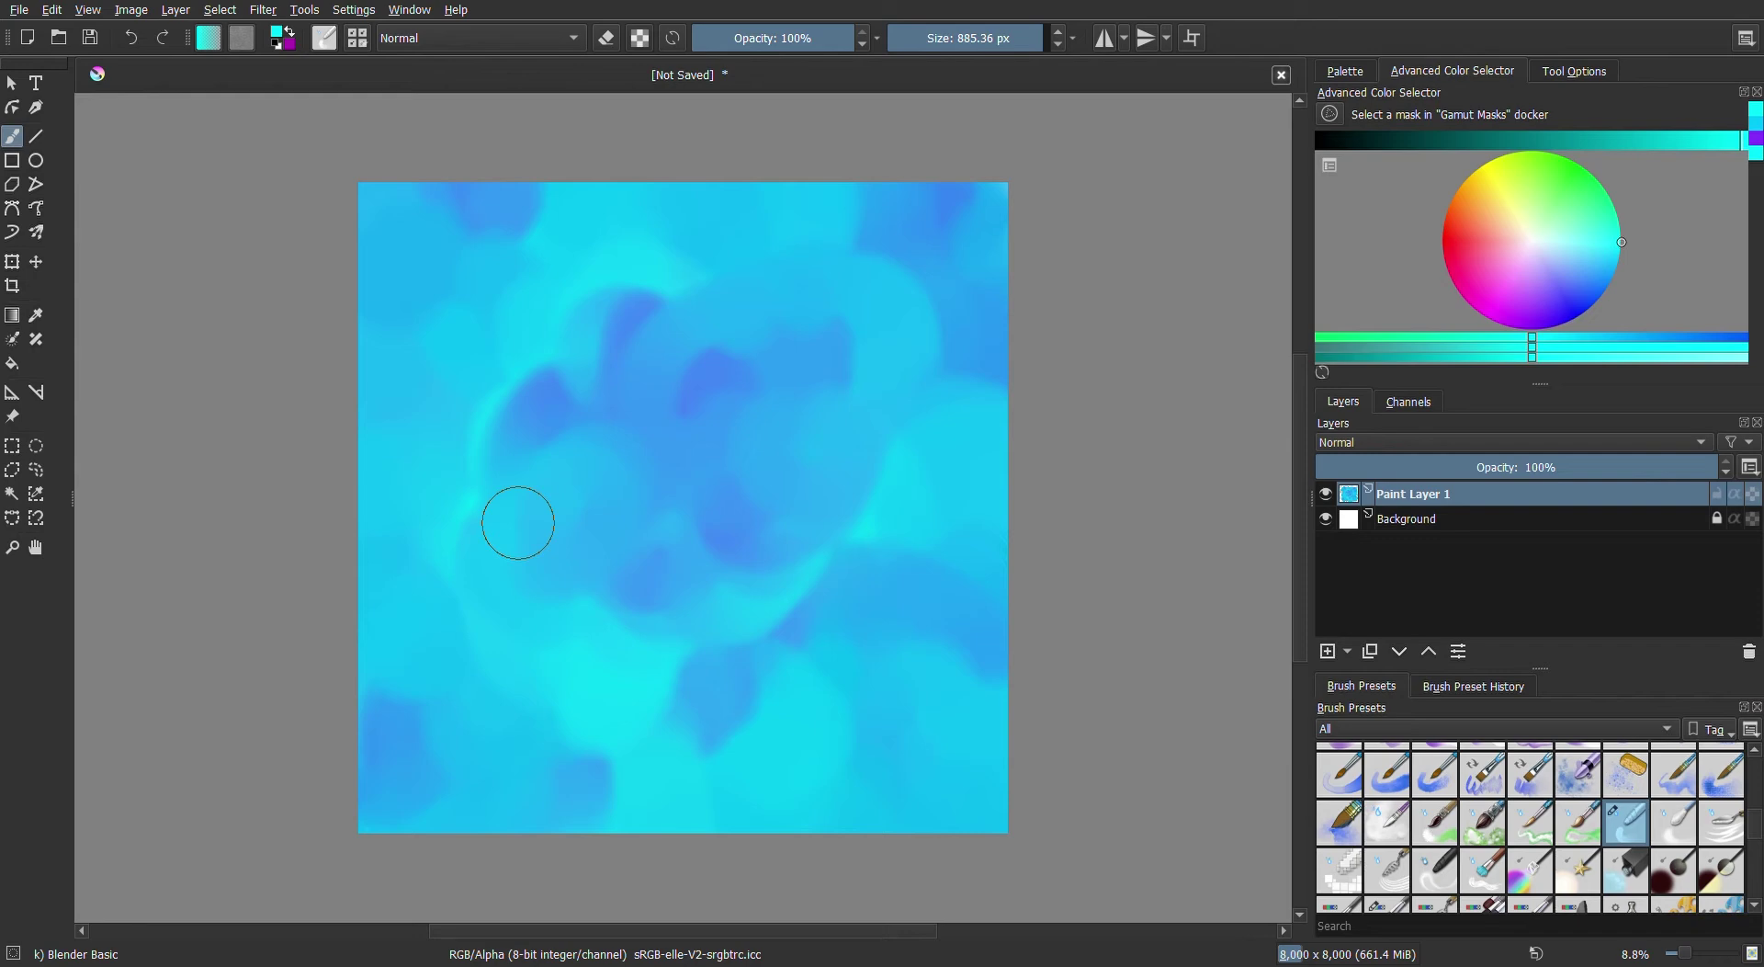
Darken the cyan colour slightly and select the RGBA 02 Thickpaint preset
drag(1746, 141, 1707, 139)
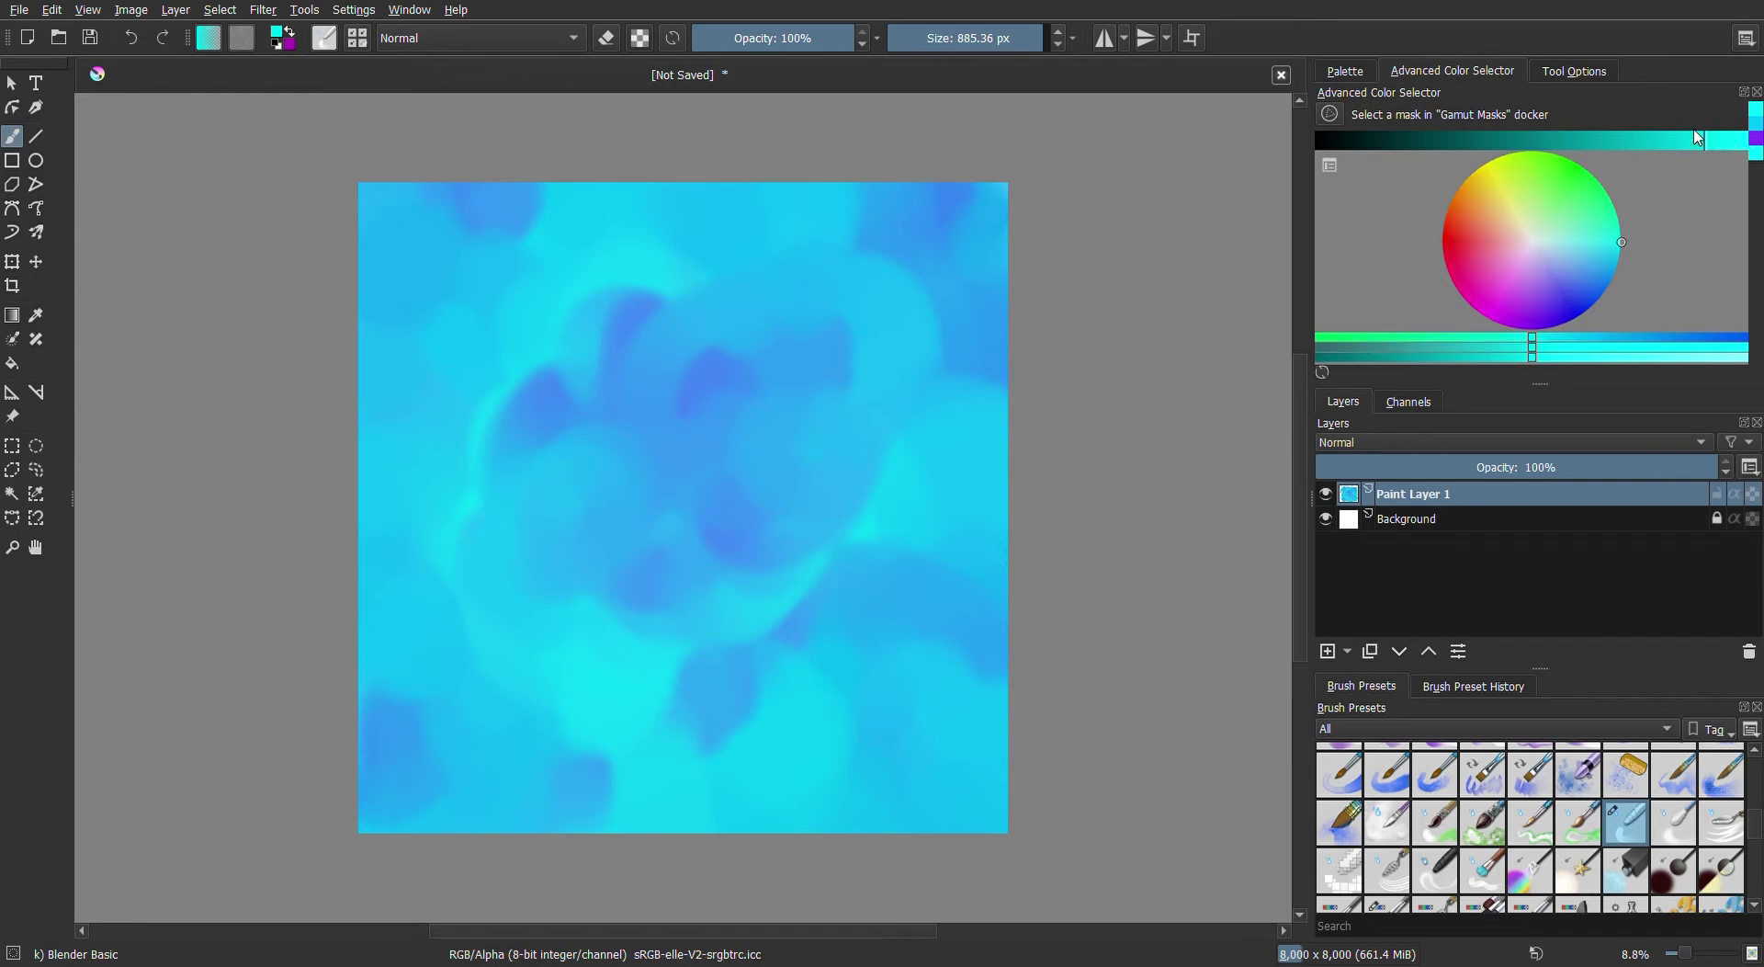
drag(1757, 846, 1728, 857)
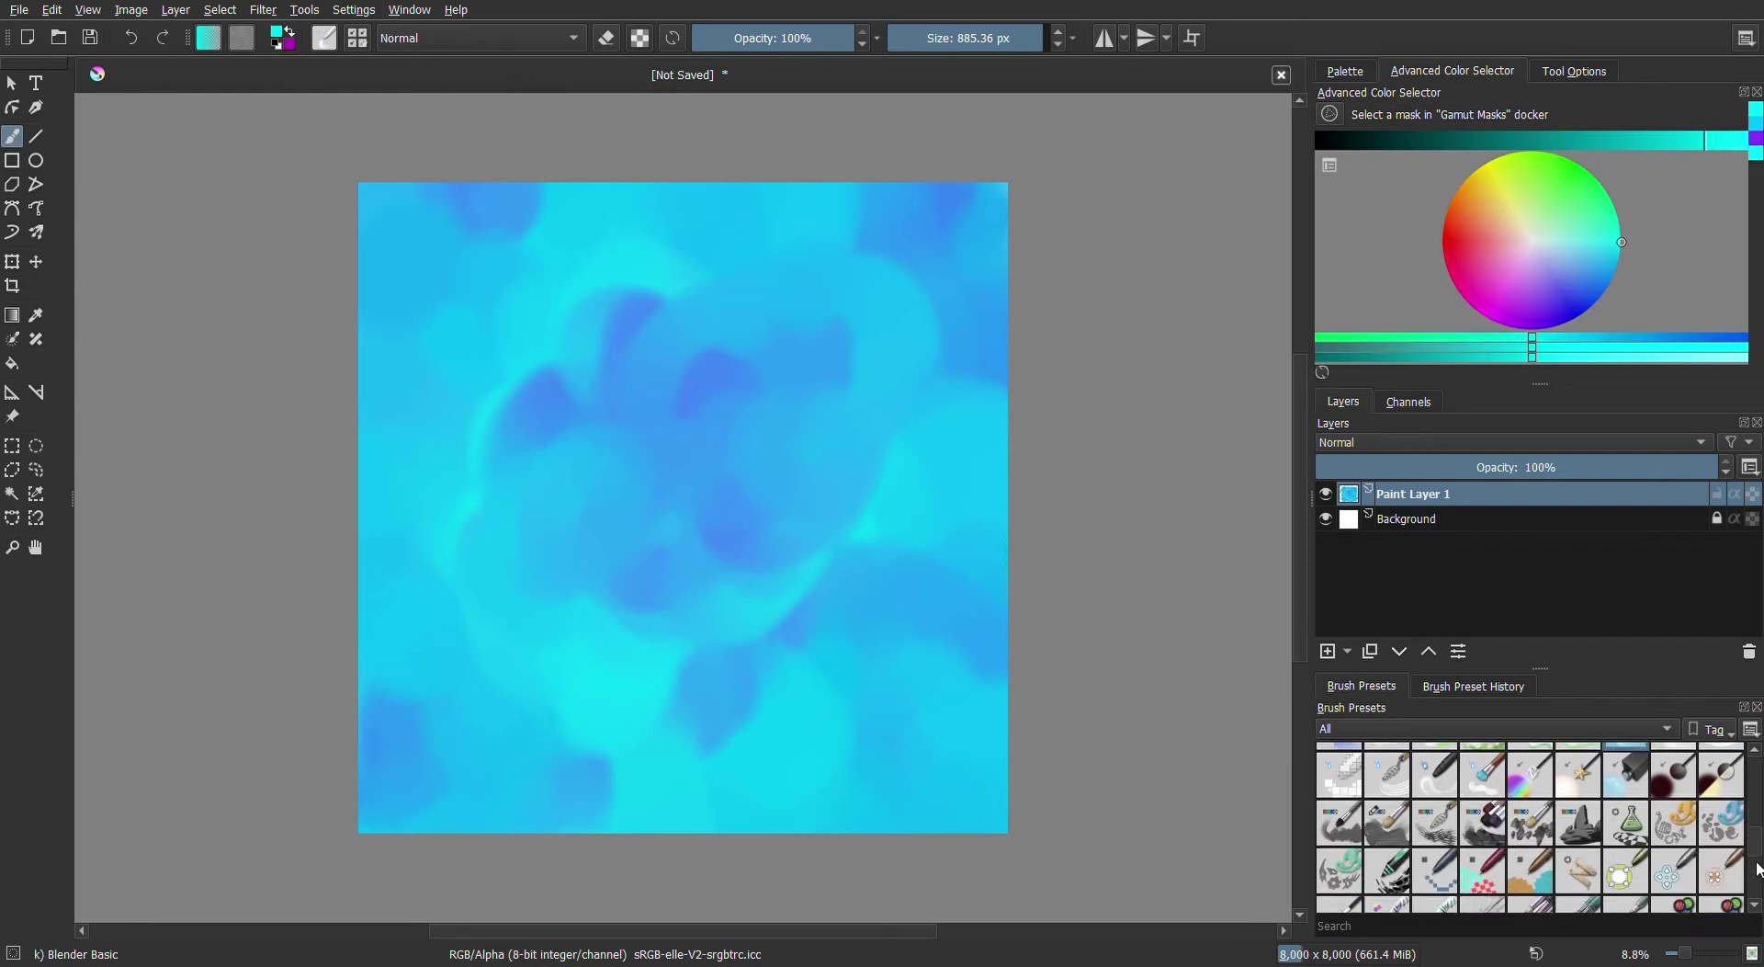
click(1385, 831)
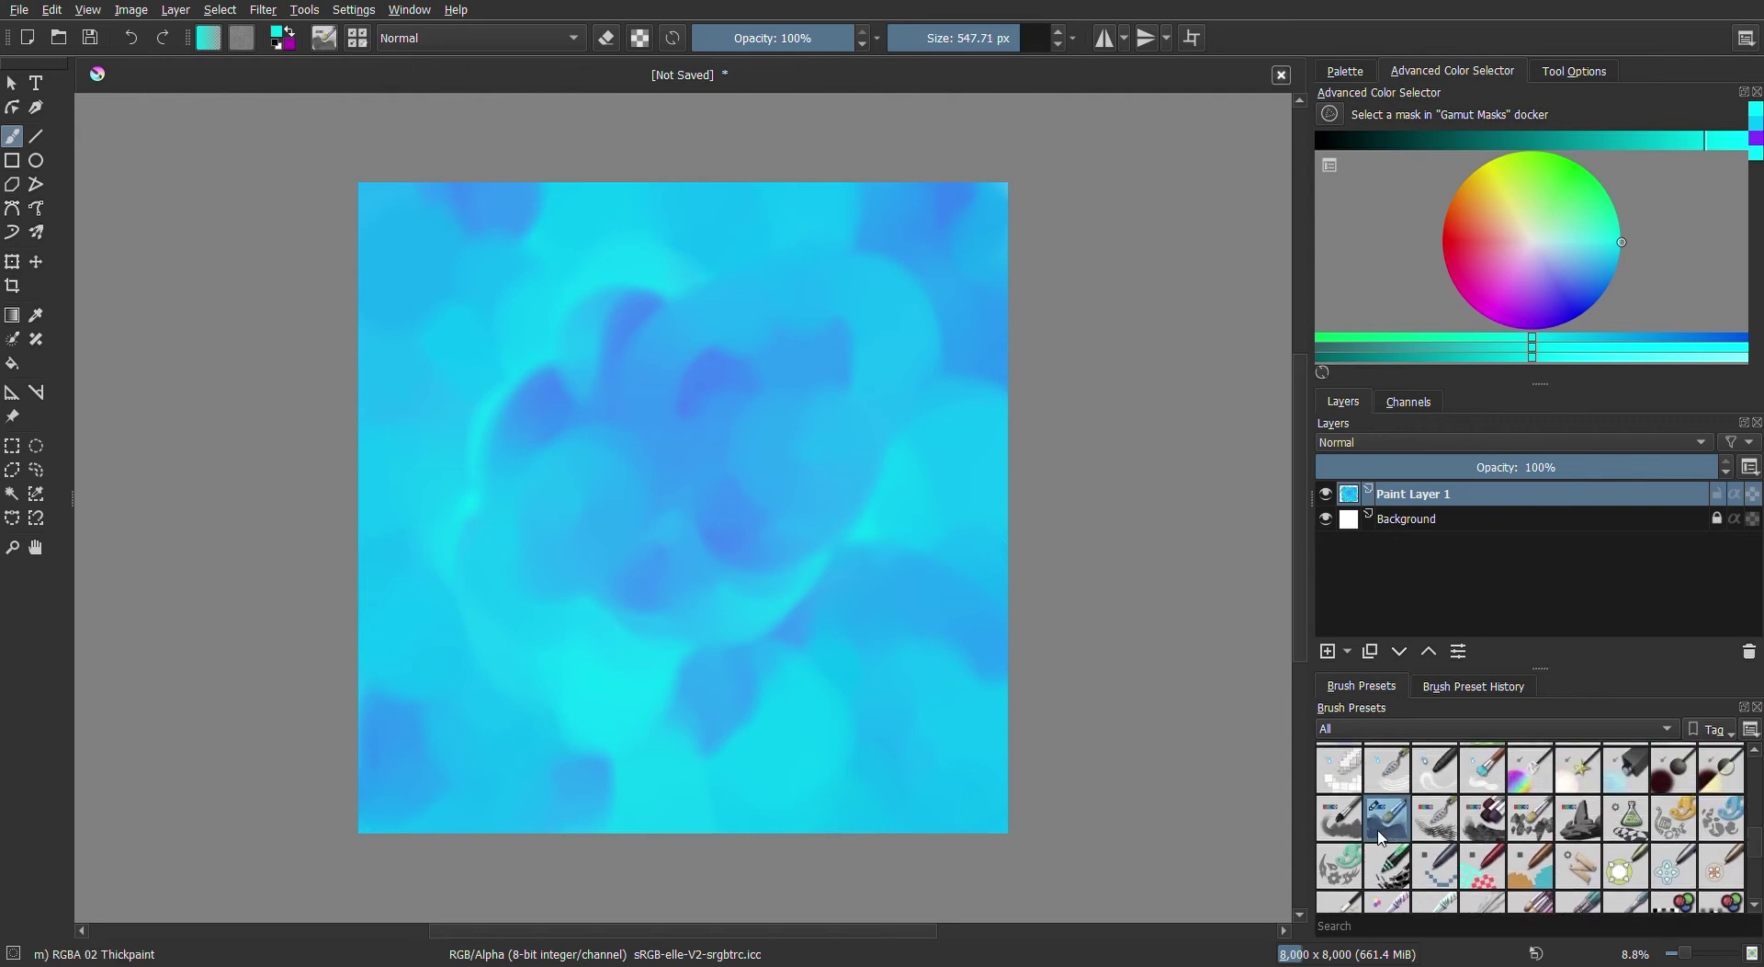
Paint a thick cyan S-shaped loop, then smear it into the background with Blender Basic
mouse_move(866, 423)
mouse_down()
mouse_move(561, 474)
mouse_move(799, 552)
mouse_move(863, 488)
mouse_move(705, 626)
mouse_move(576, 692)
mouse_up()
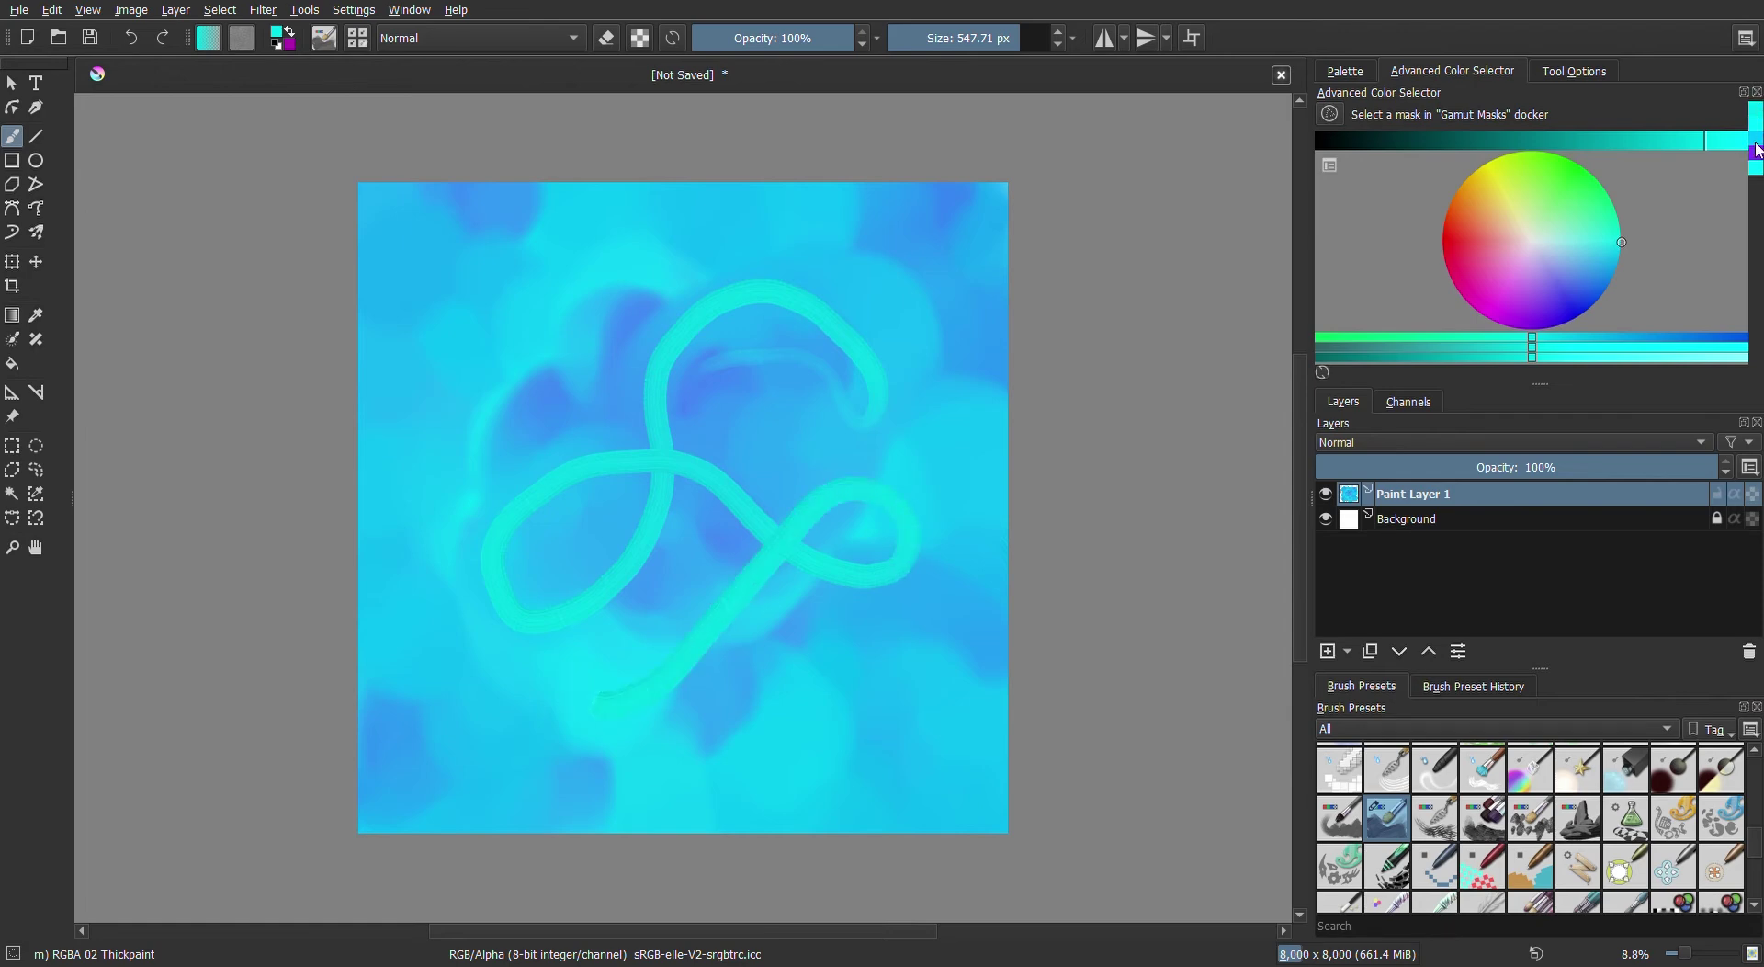
scroll(1758, 817, up, 1)
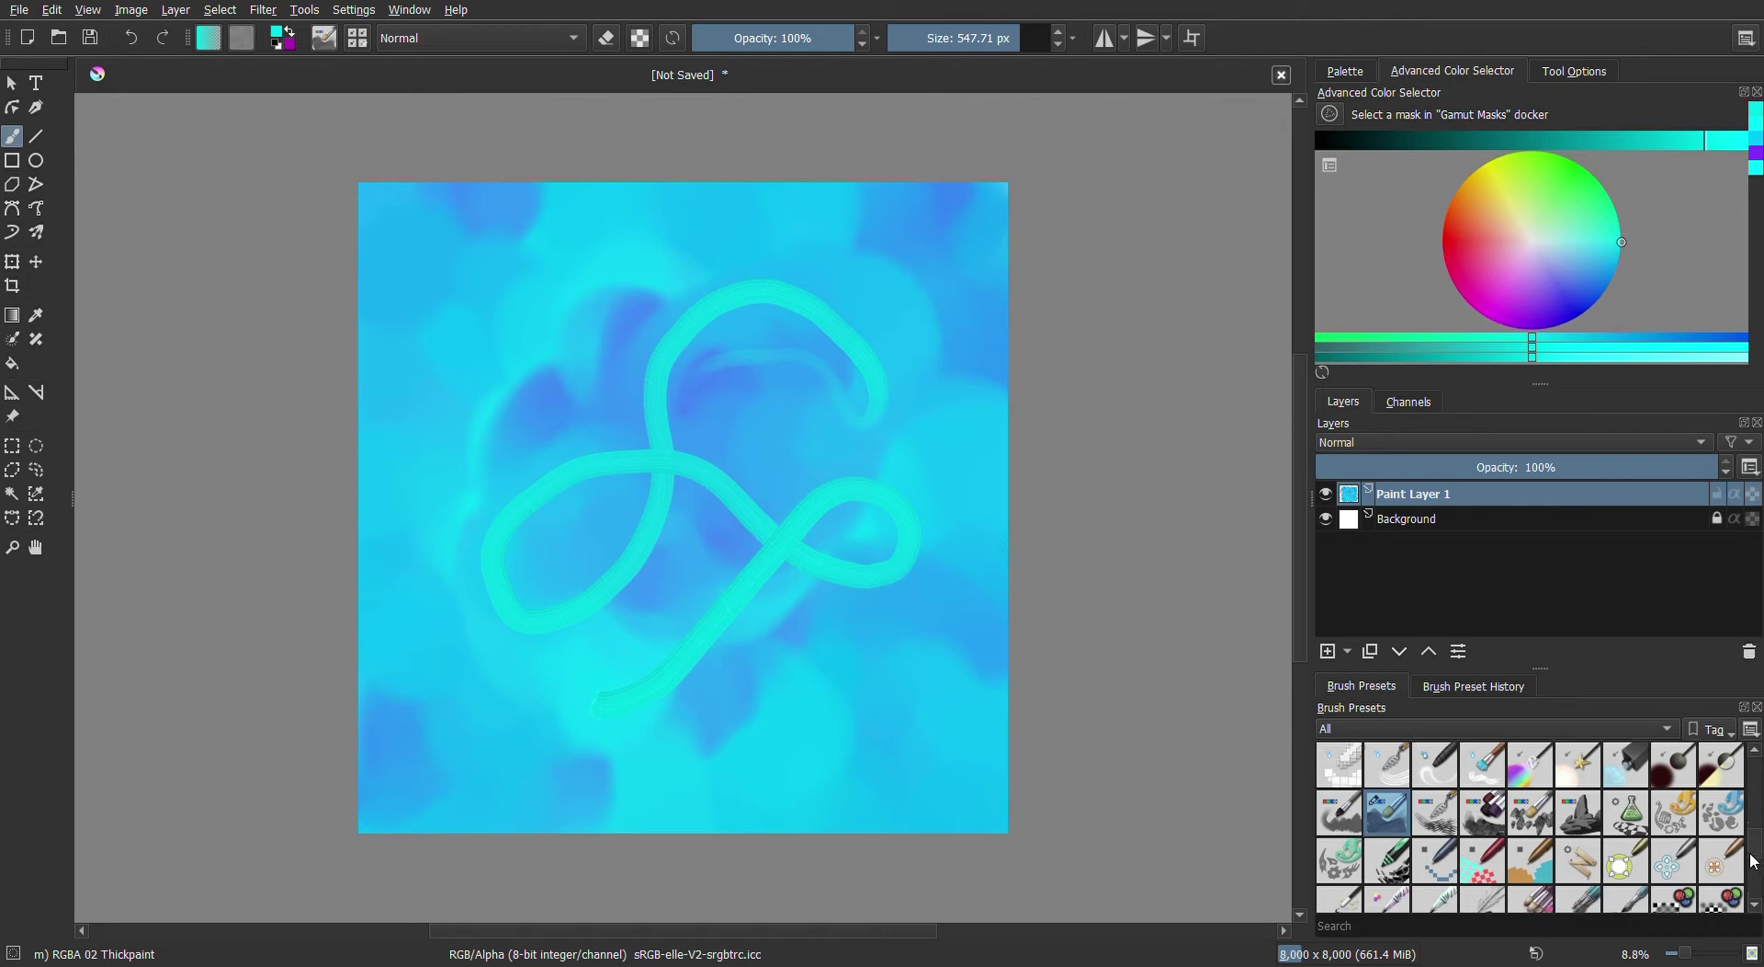
scroll(1755, 841, up, 1)
click(1632, 810)
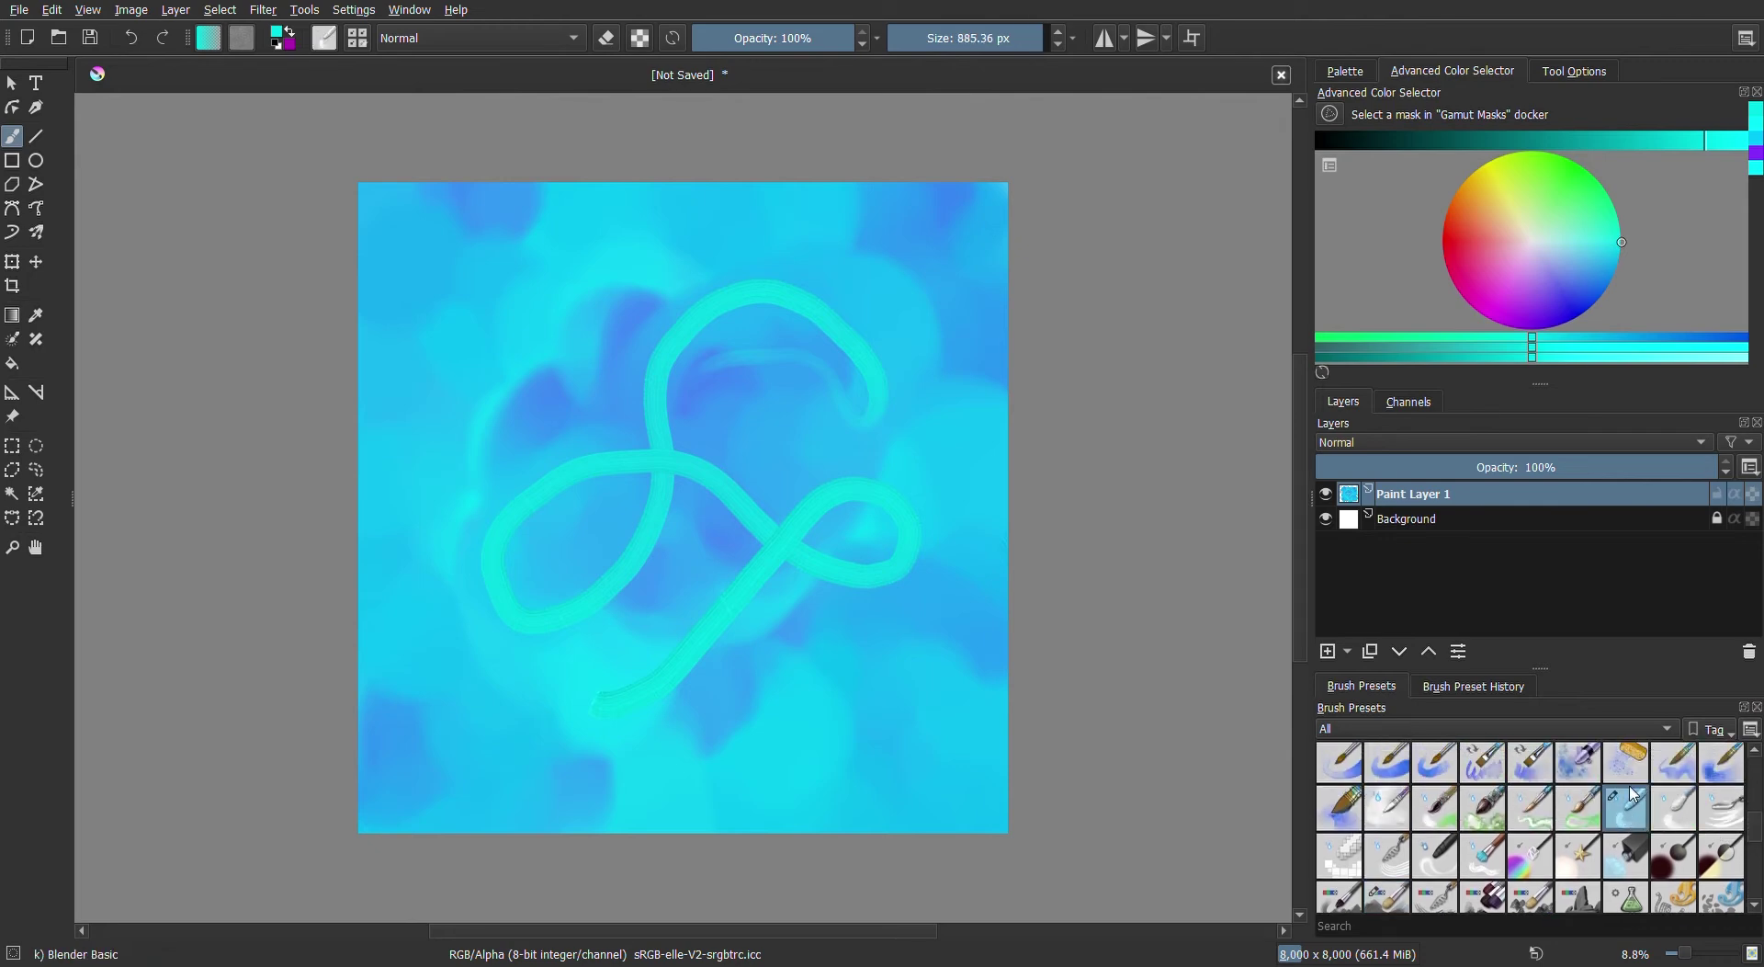
mouse_move(611, 721)
mouse_down()
mouse_move(646, 686)
mouse_move(701, 681)
mouse_move(717, 572)
mouse_move(794, 541)
mouse_move(788, 514)
mouse_move(871, 465)
mouse_move(867, 505)
mouse_move(894, 516)
mouse_move(882, 550)
mouse_move(847, 545)
mouse_move(831, 592)
mouse_move(816, 576)
mouse_move(886, 520)
mouse_up()
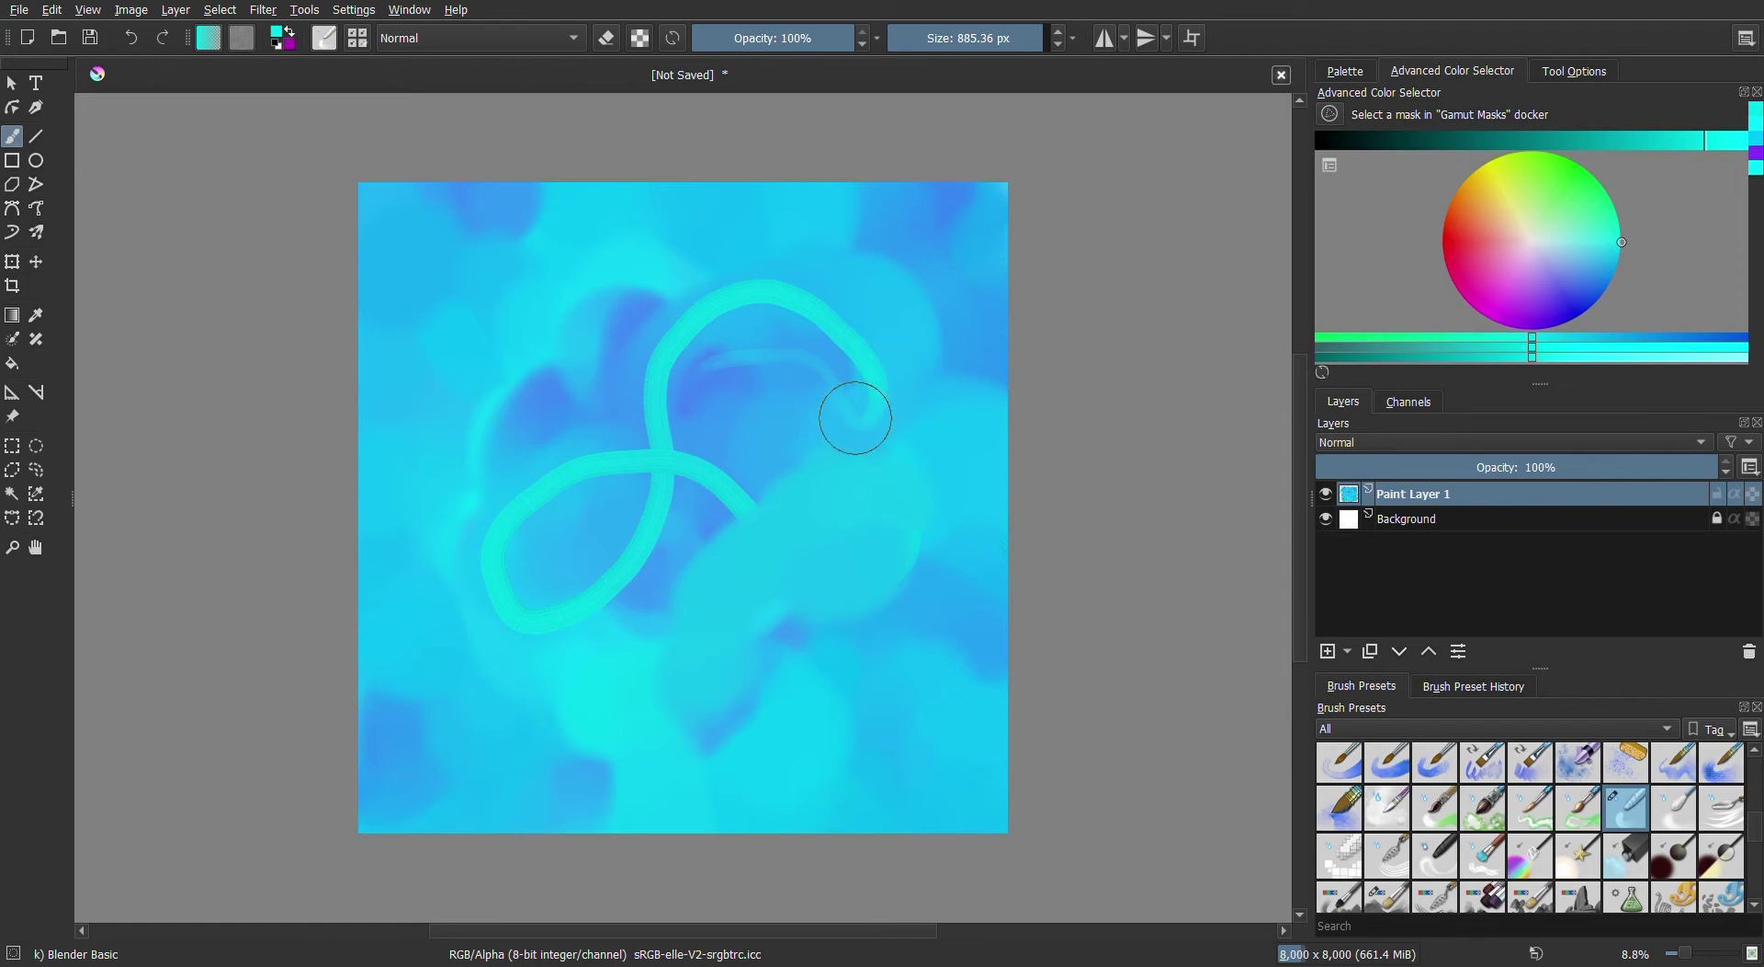
mouse_move(834, 336)
mouse_down()
mouse_move(664, 450)
mouse_move(570, 603)
mouse_move(500, 591)
mouse_move(502, 532)
mouse_move(551, 473)
mouse_move(622, 465)
mouse_move(714, 488)
mouse_move(781, 587)
mouse_up()
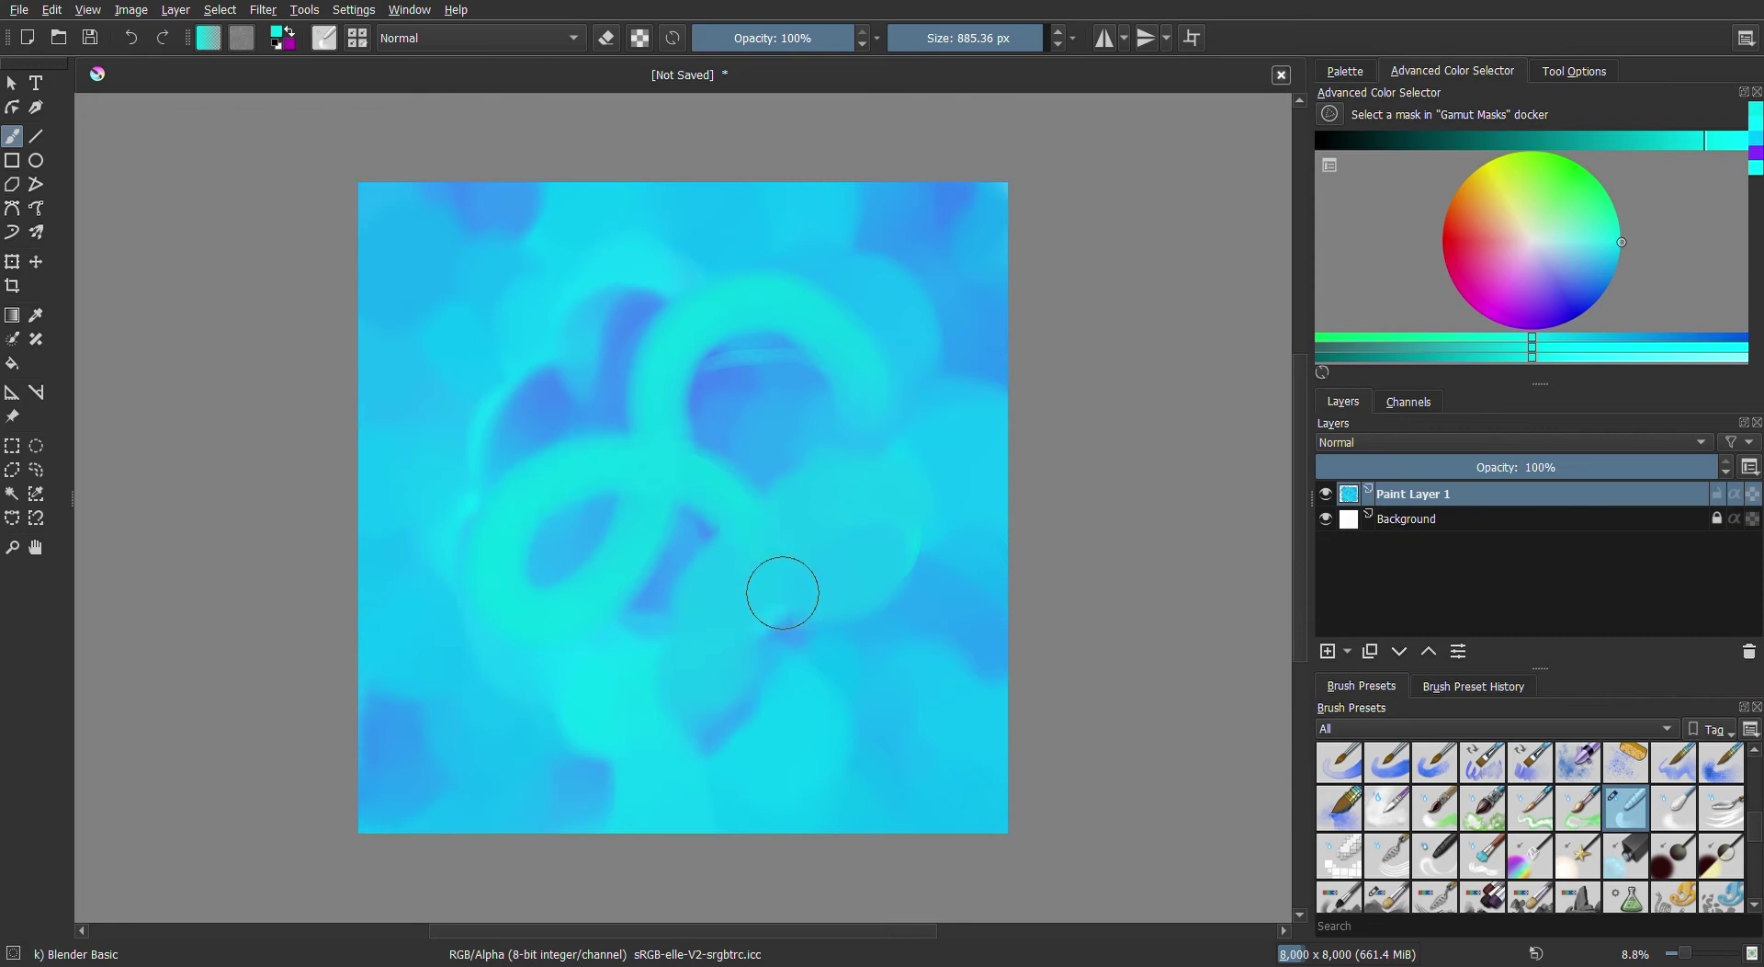
drag(782, 588, 781, 567)
Return to the Thickpaint brush with purple as the painting colour
click(1744, 836)
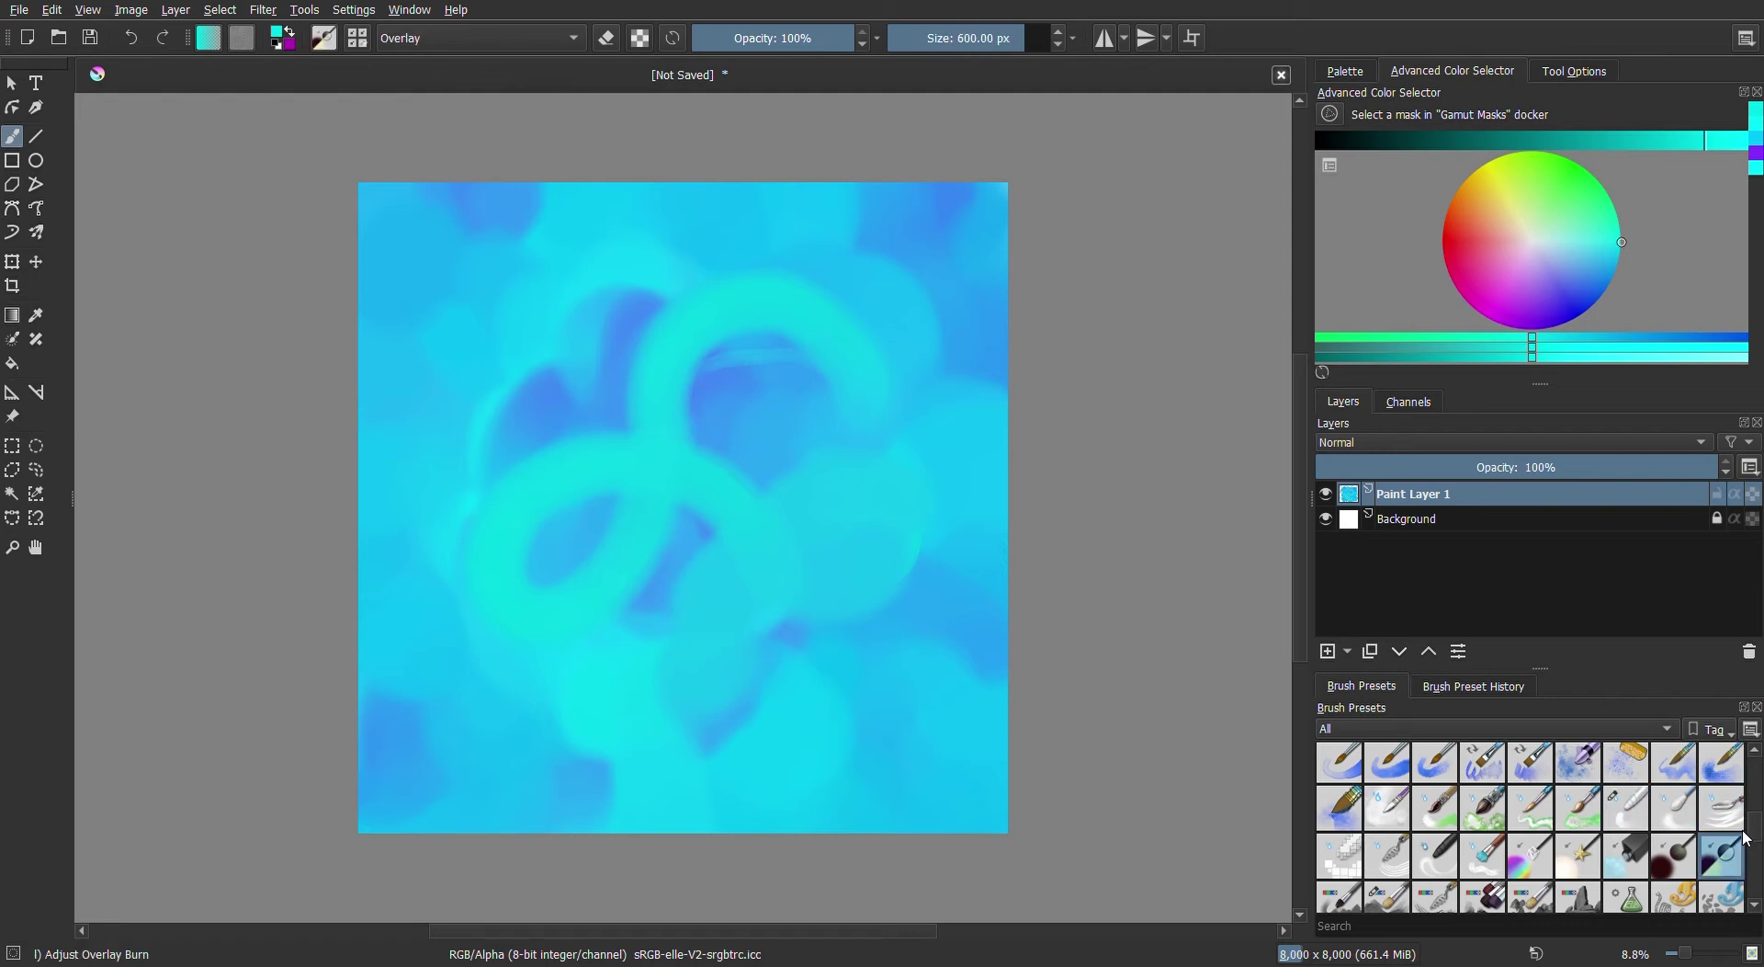
click(1391, 910)
click(1758, 152)
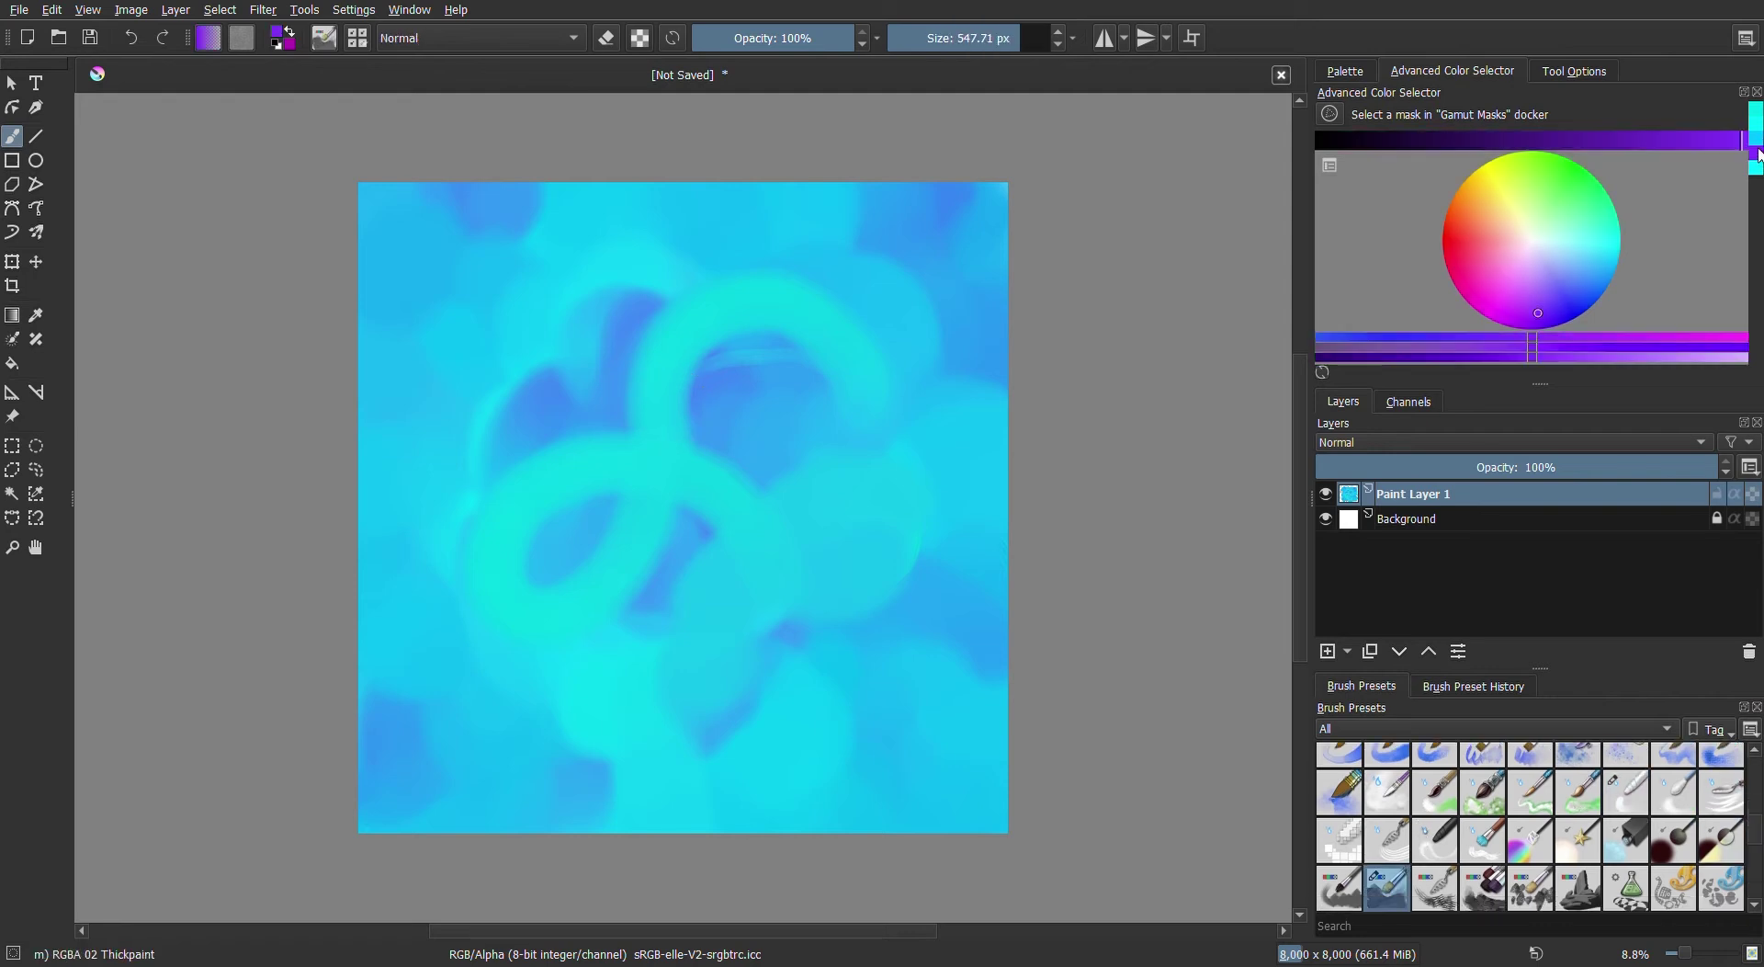
Paint one long and two short thick purple strokes across the canvas centre
drag(548, 460, 777, 551)
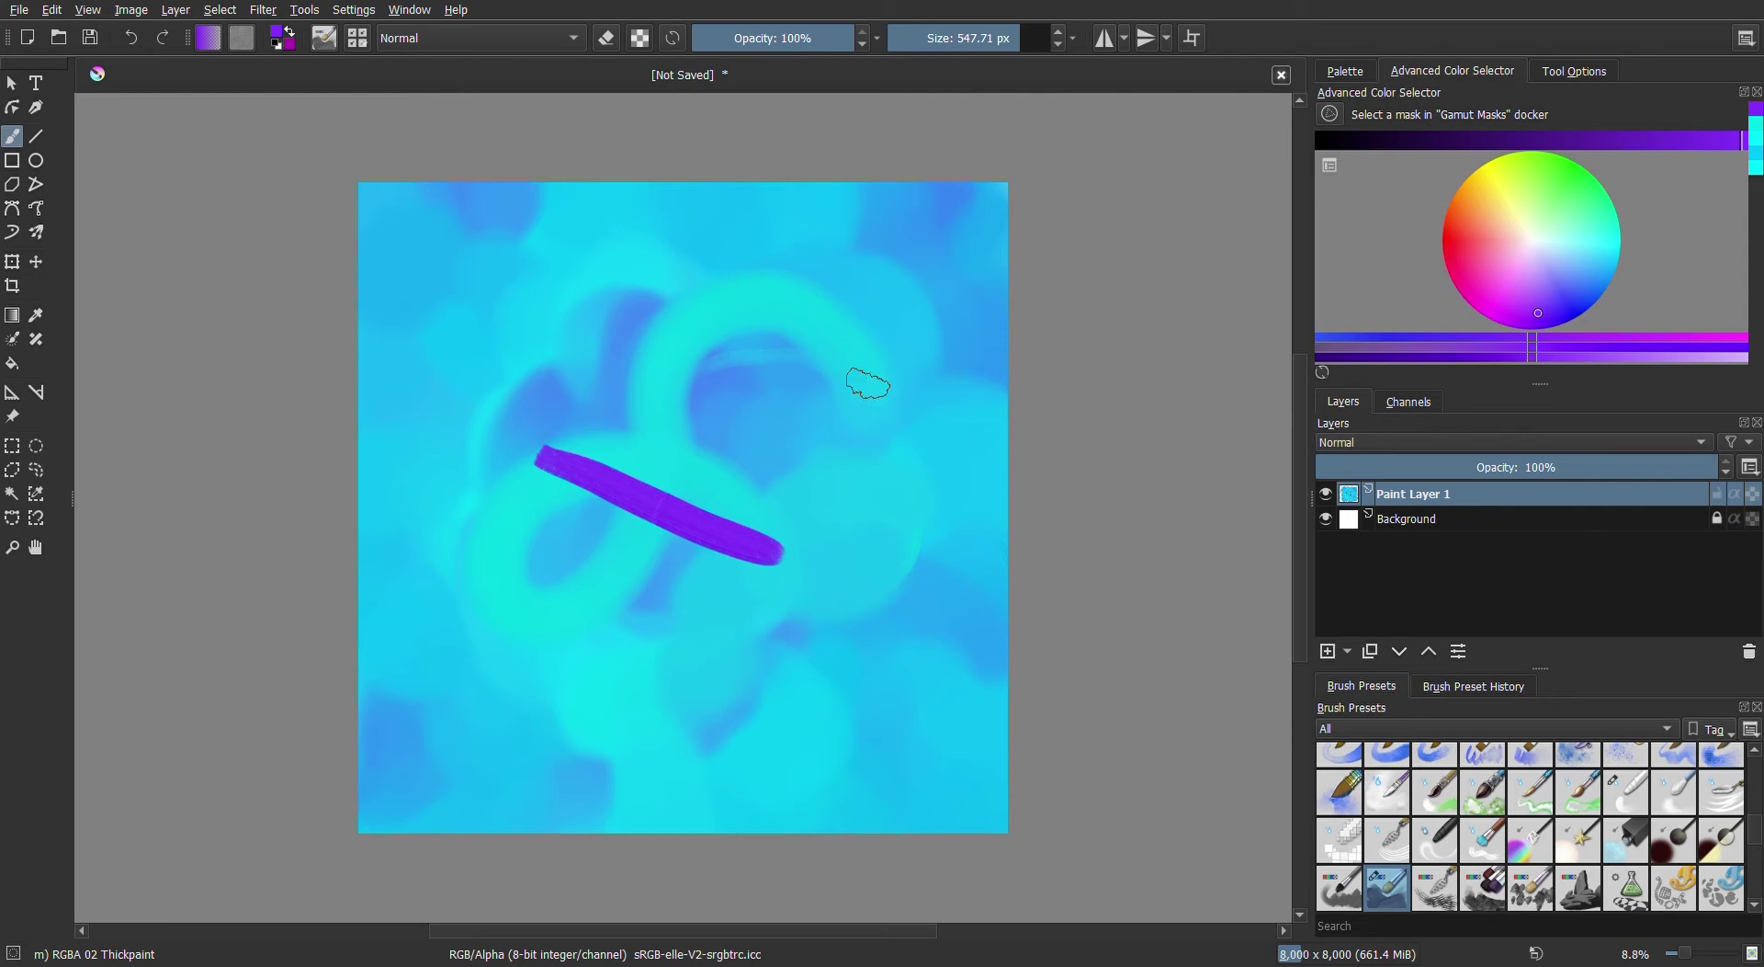
drag(687, 327, 721, 357)
drag(841, 432, 868, 500)
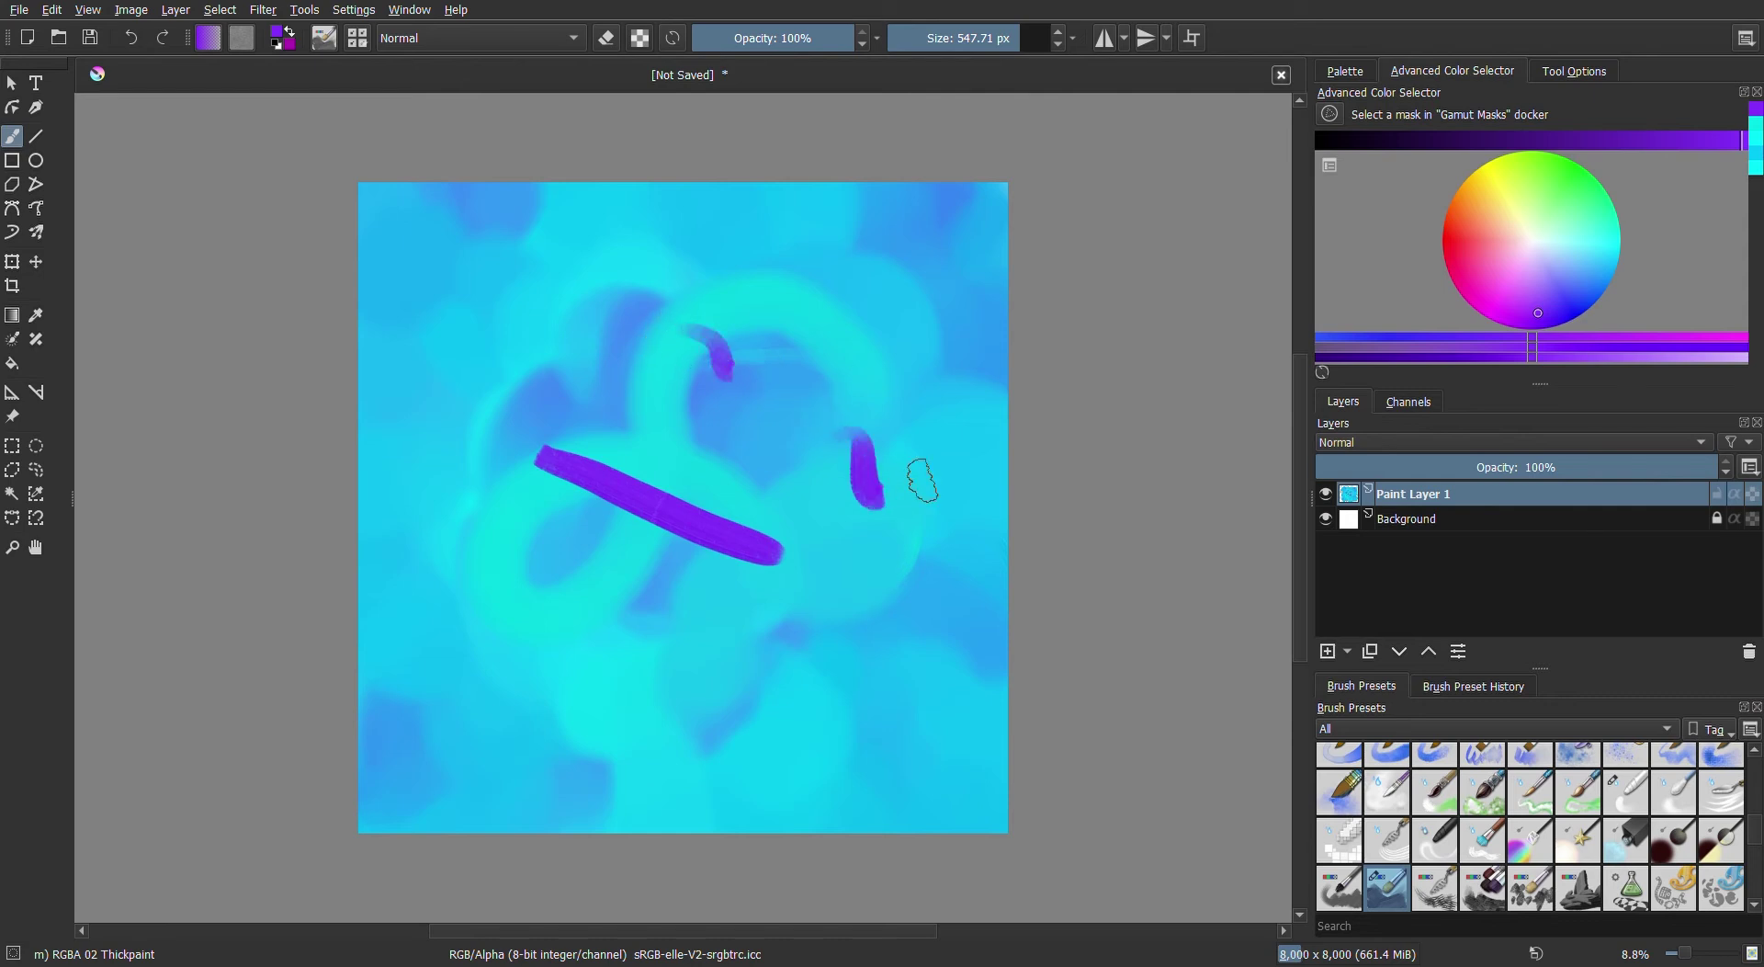
Blend the purple strokes and teal swirls into the background with Blender Basic
click(1631, 792)
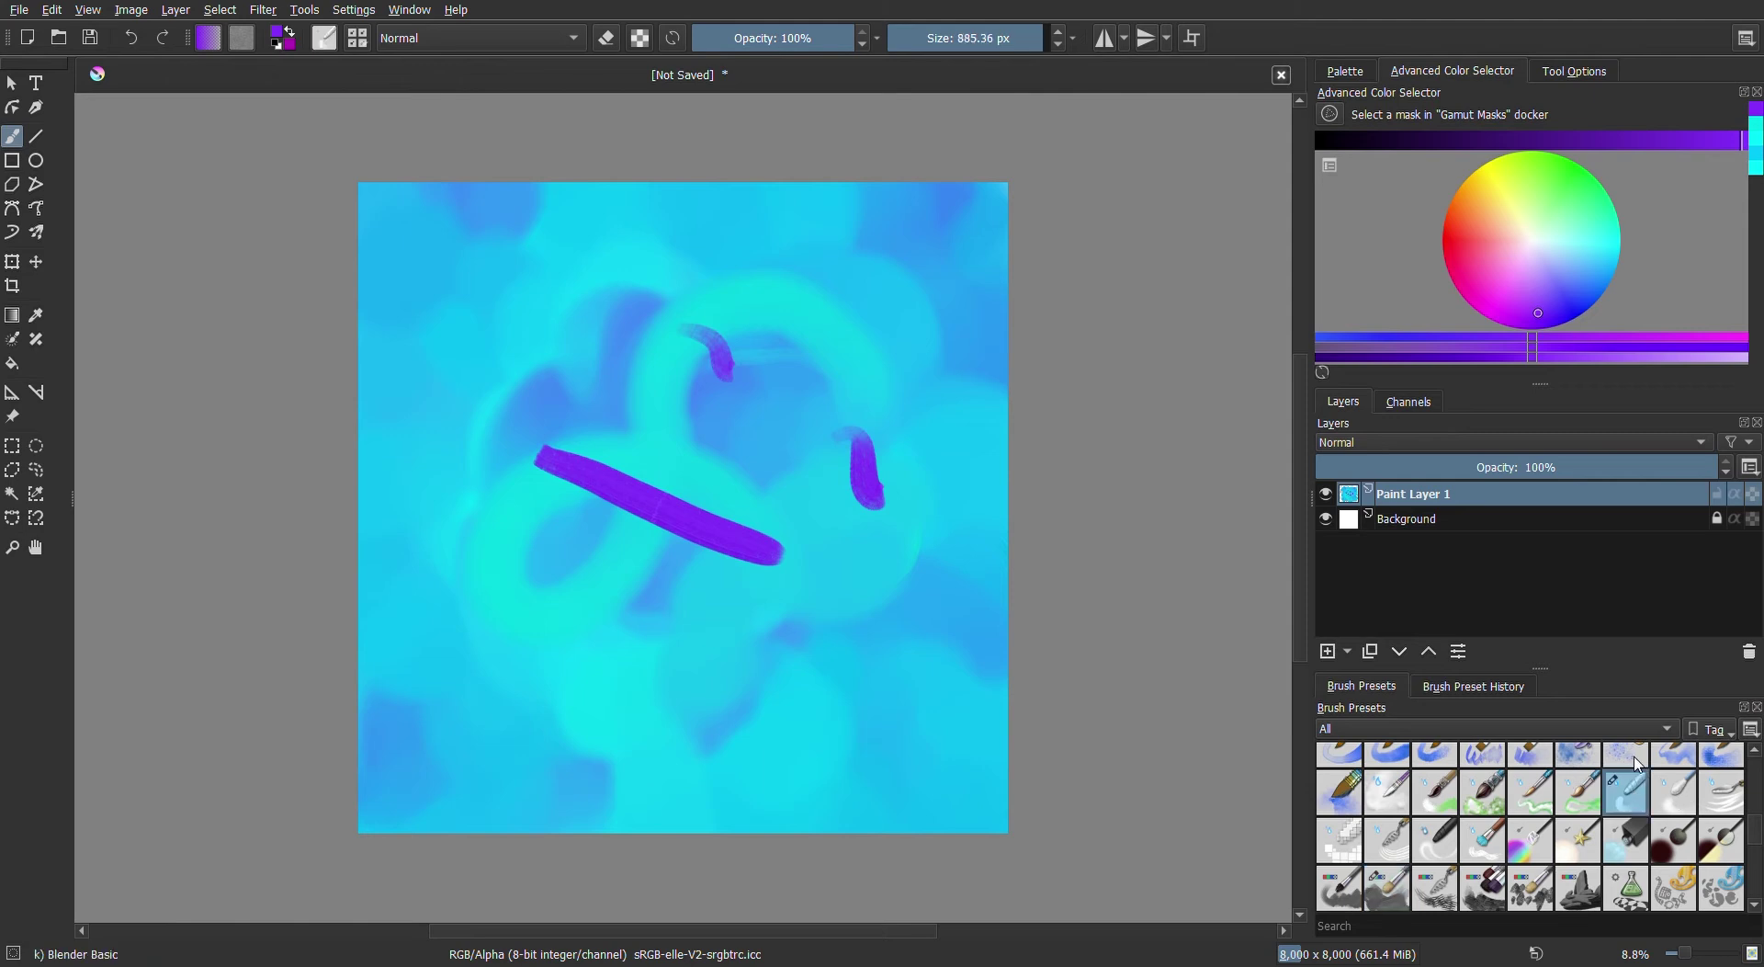
mouse_move(708, 334)
mouse_down()
mouse_move(624, 341)
mouse_move(758, 359)
mouse_move(870, 490)
mouse_up()
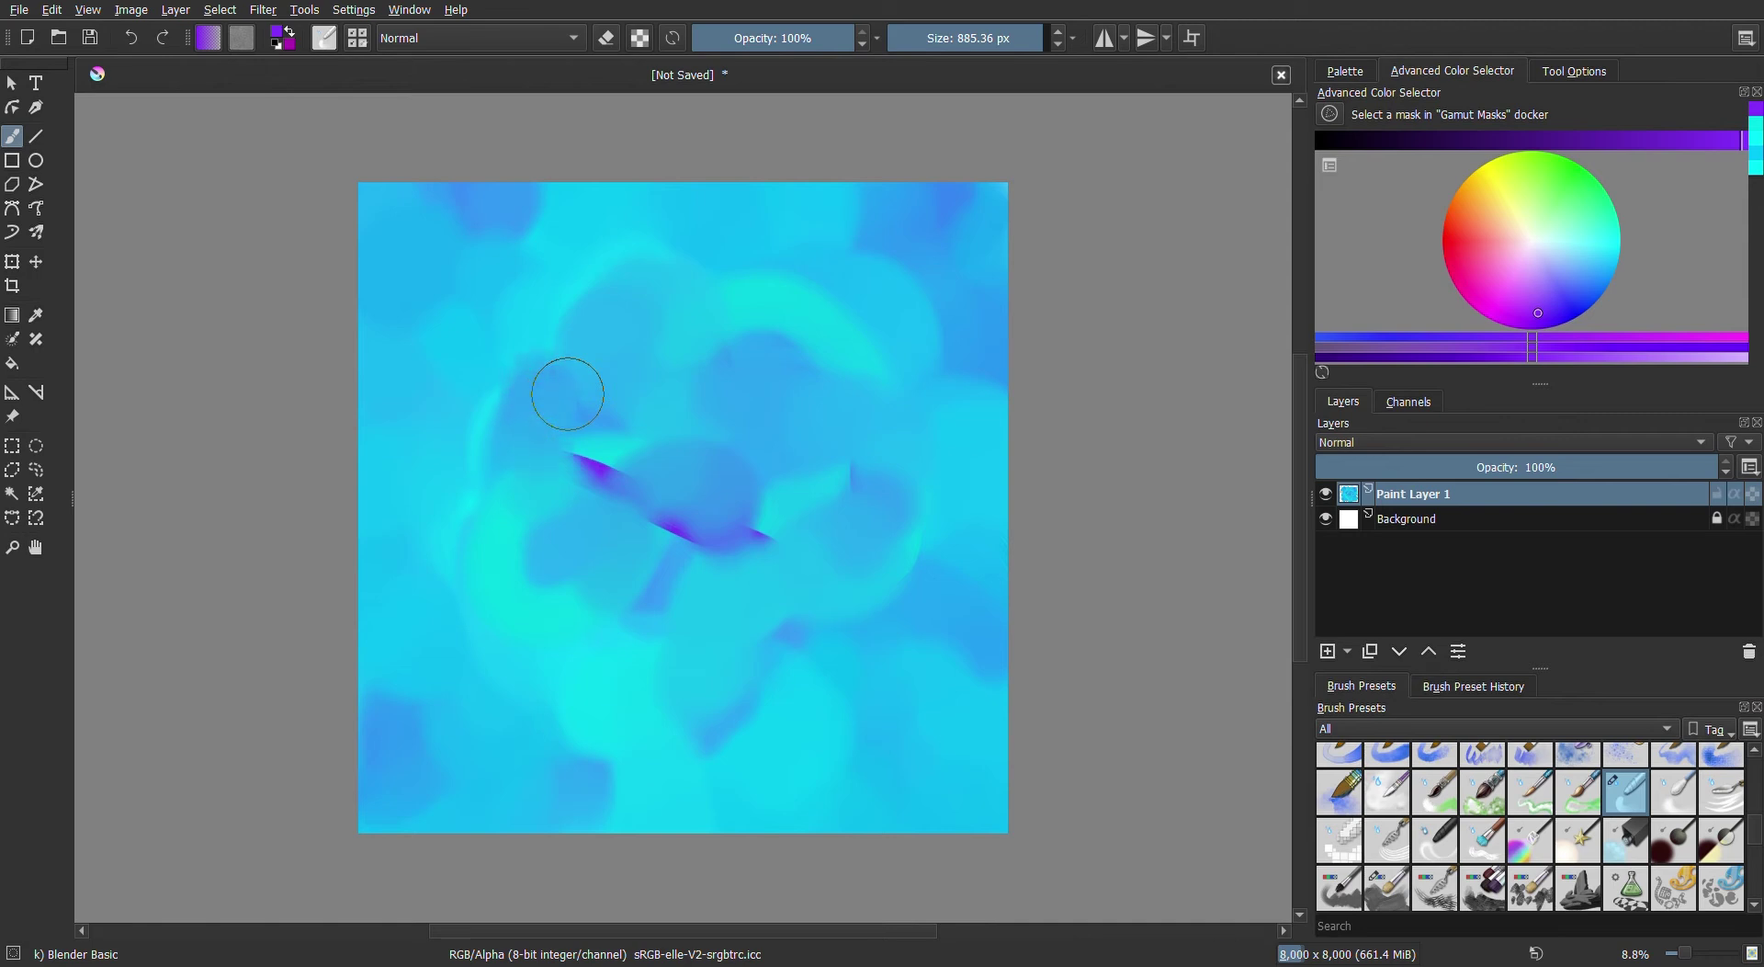
mouse_move(773, 528)
mouse_down()
mouse_move(623, 499)
mouse_move(567, 456)
mouse_move(611, 413)
mouse_move(638, 453)
mouse_move(717, 386)
mouse_move(853, 460)
mouse_move(796, 536)
mouse_move(813, 569)
mouse_up()
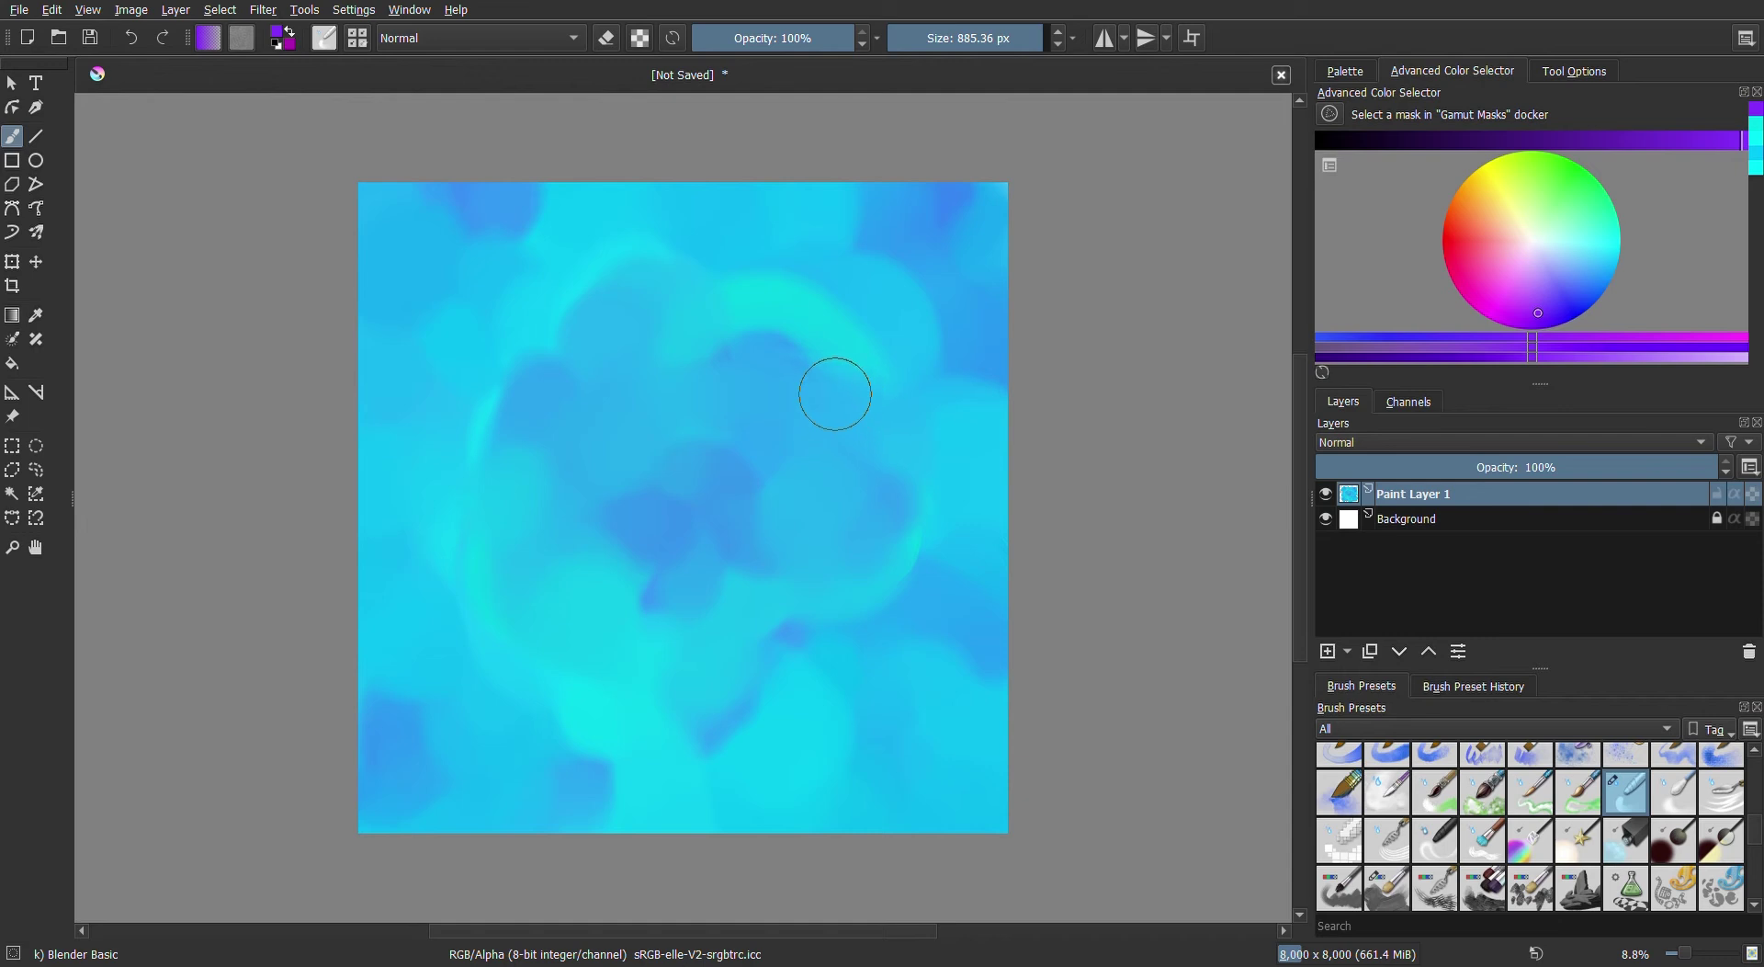
drag(817, 377, 826, 429)
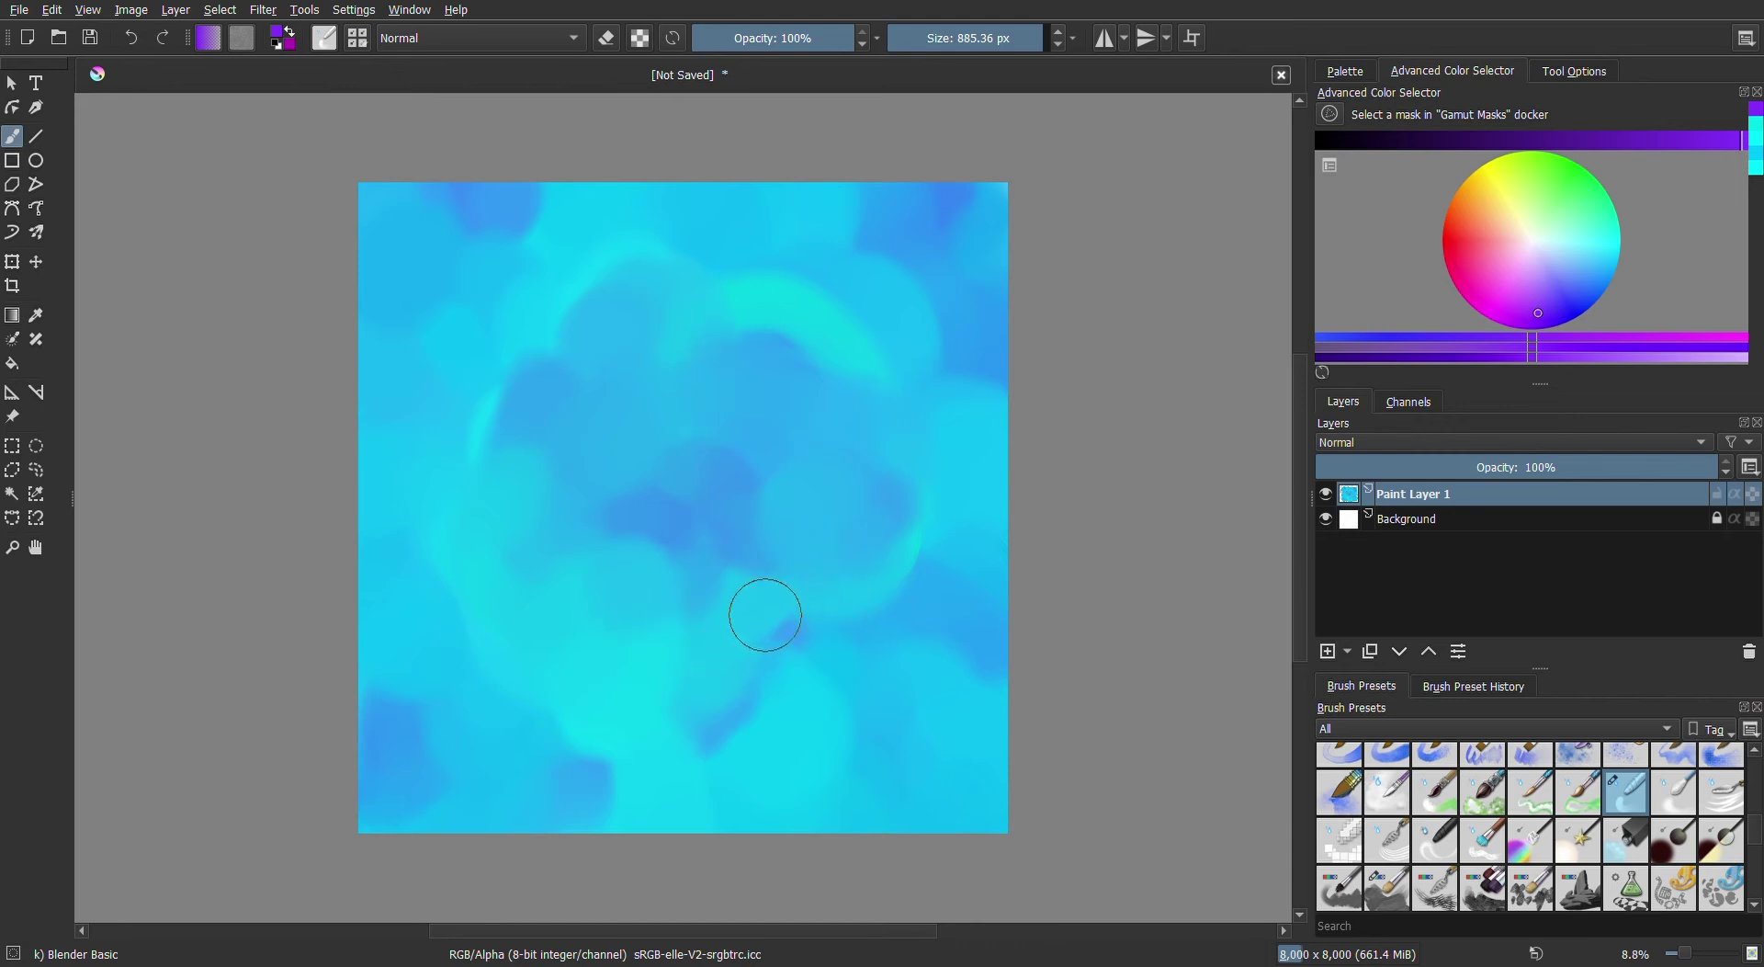
click(758, 594)
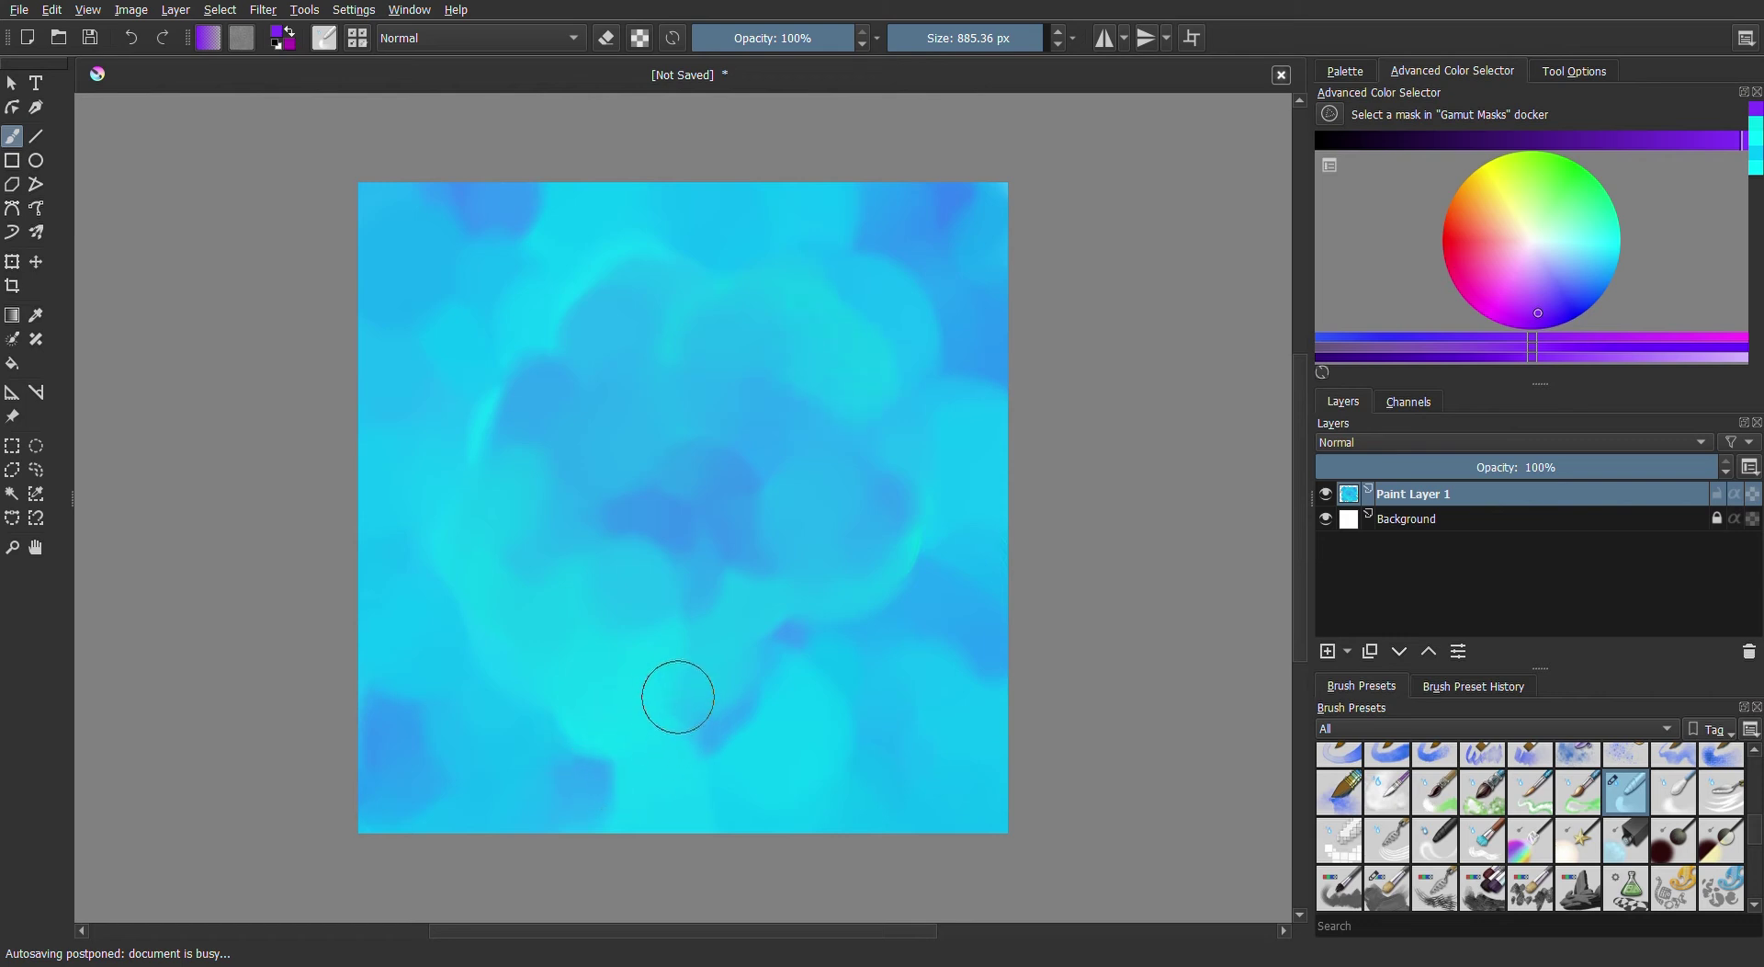
click(681, 657)
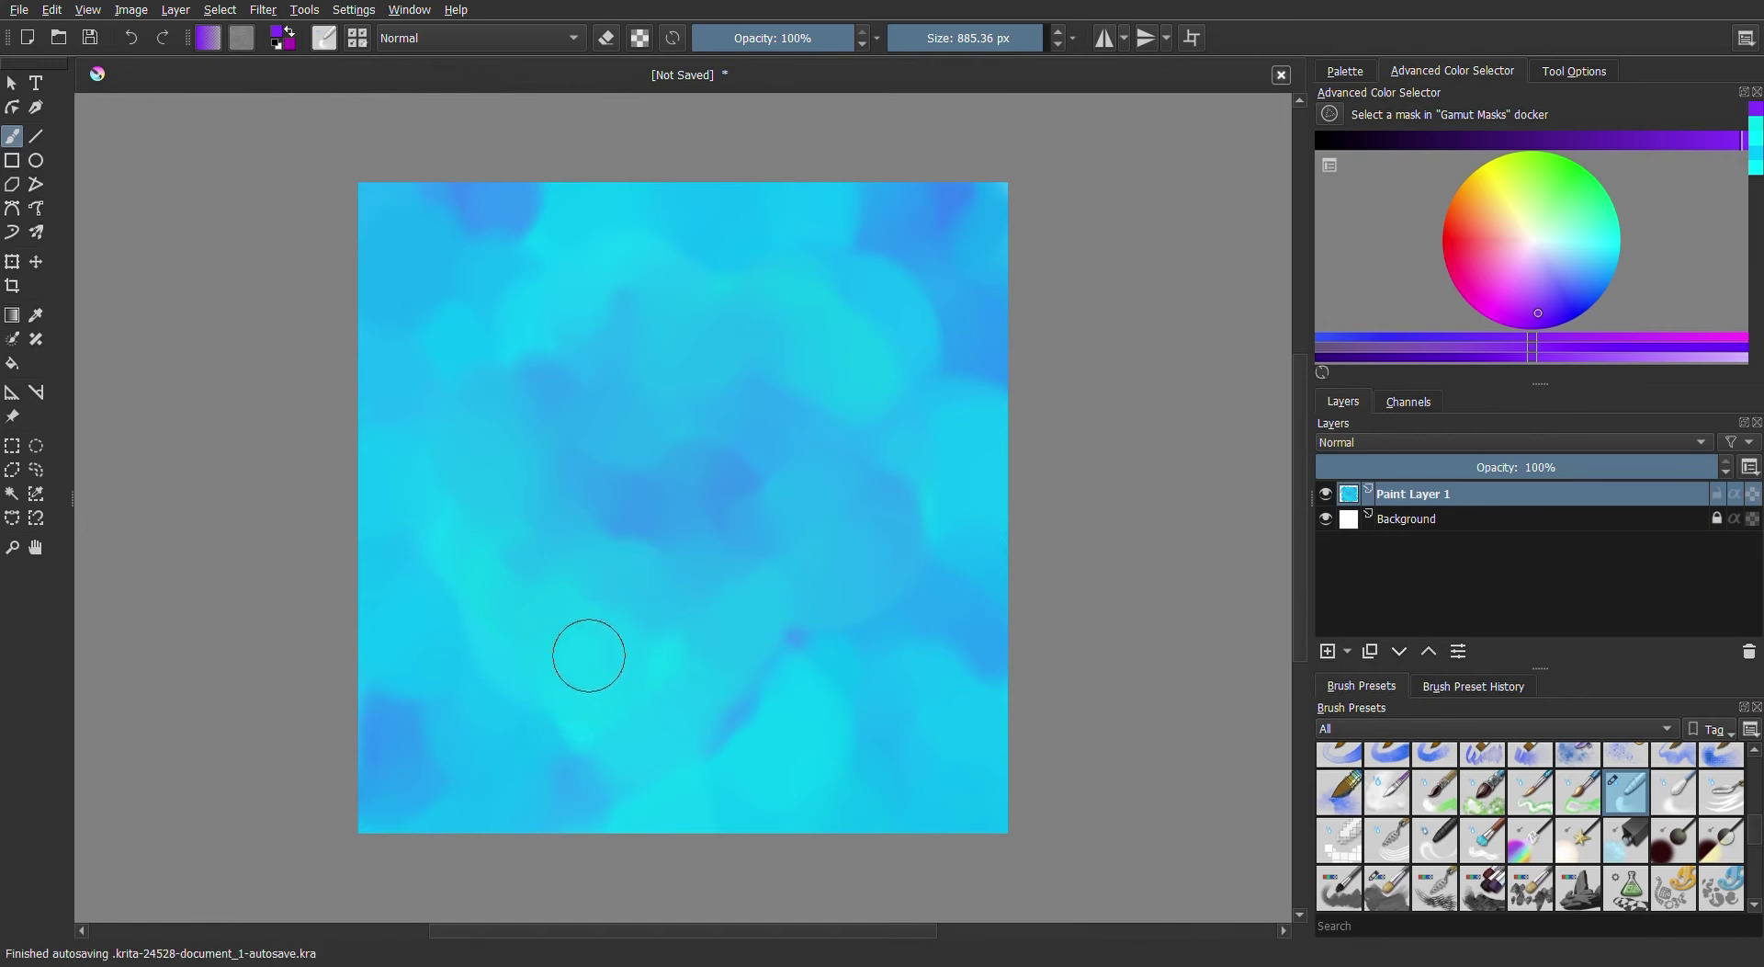
Blend the lower-left background further toward the upper right with Blender Basic
drag(610, 635, 645, 572)
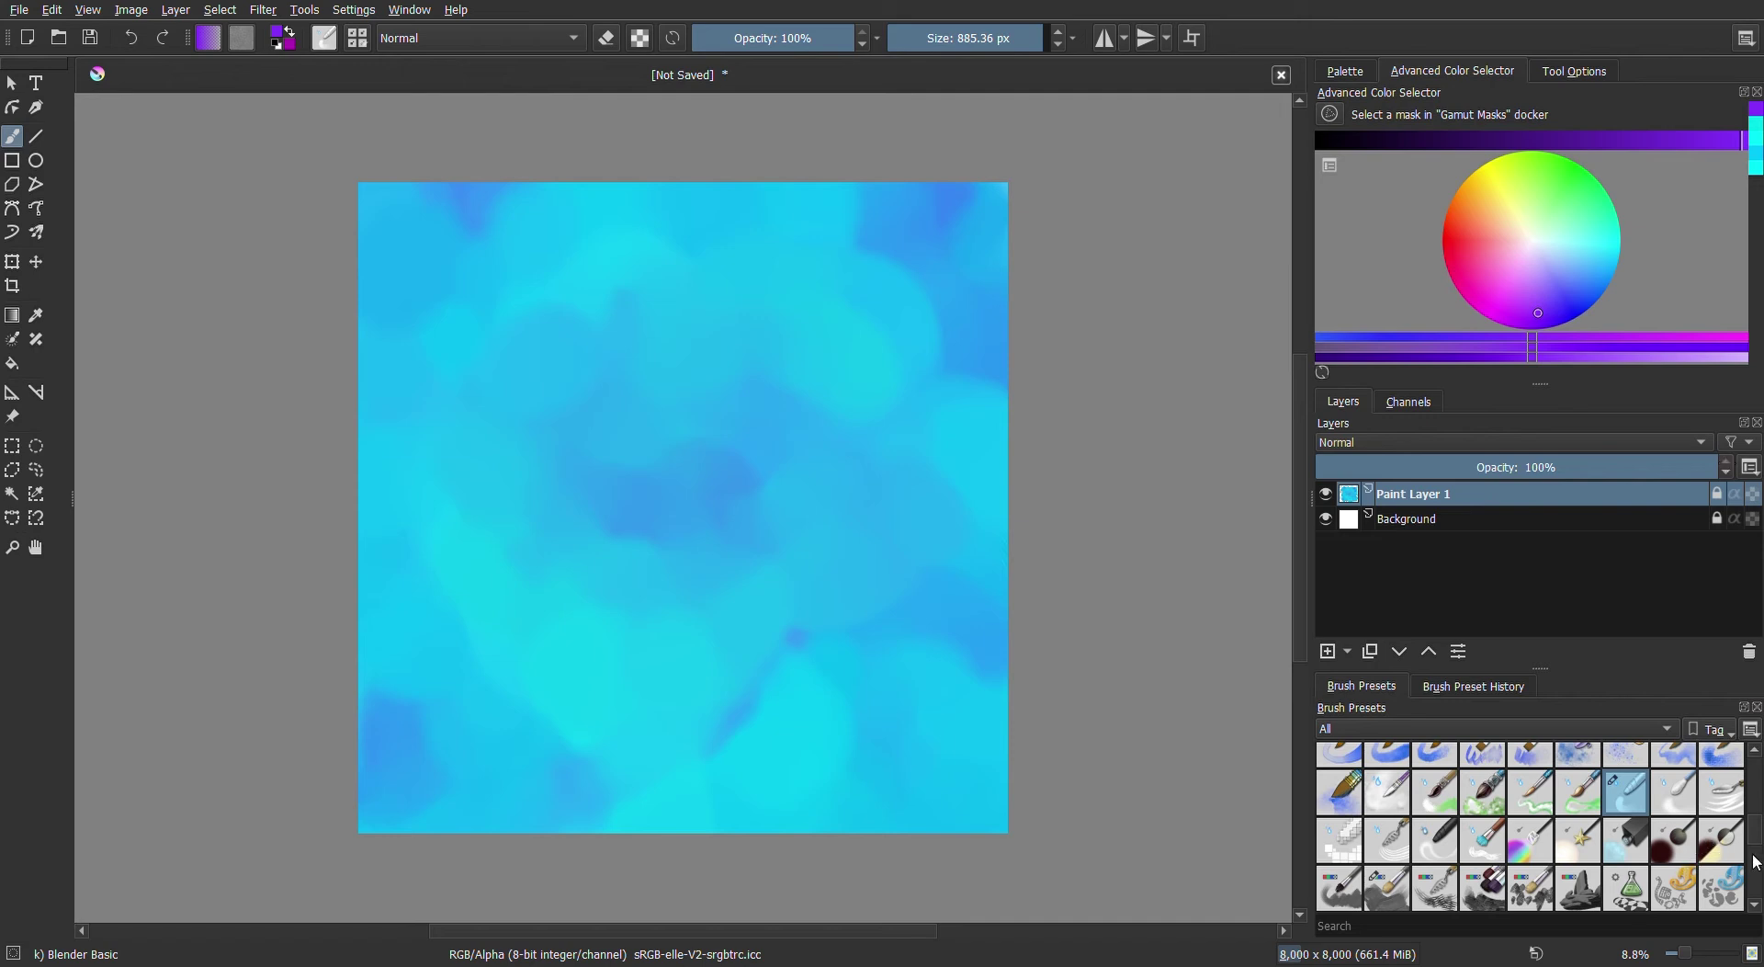
Select the Basic-5 Size brush, set its size to about 583 px, and choose magenta
scroll(1755, 854, down, 3)
scroll(1756, 828, up, 3)
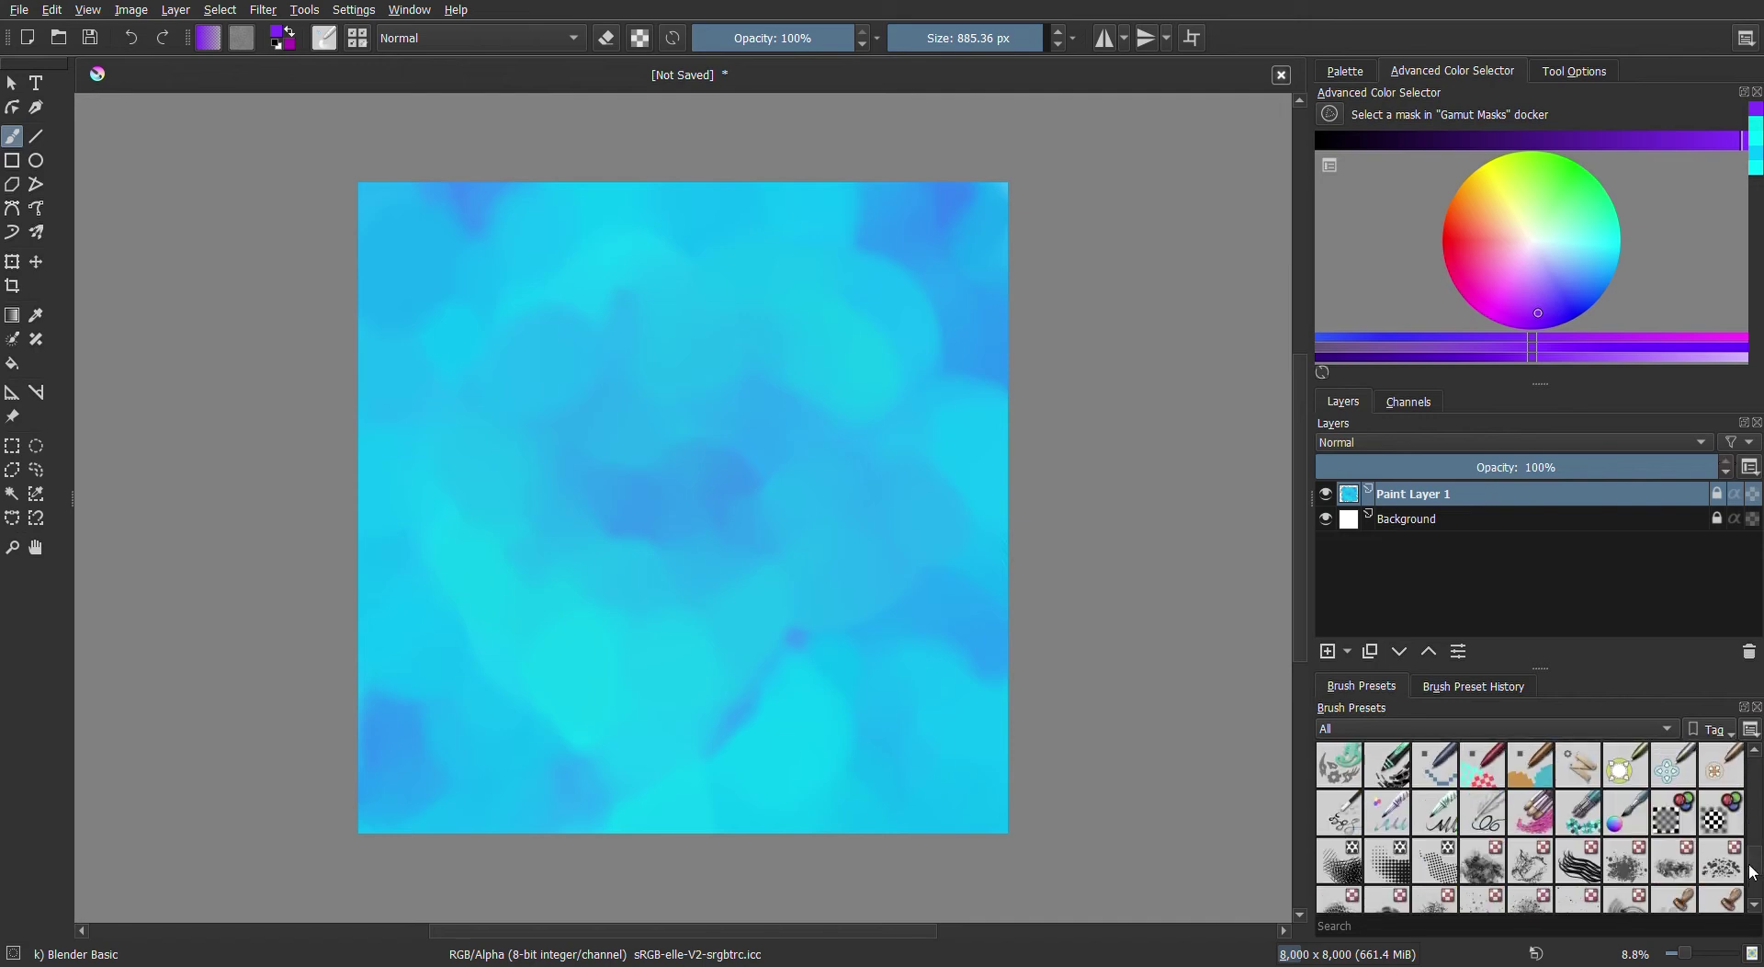
scroll(1759, 779, up, 3)
click(1724, 768)
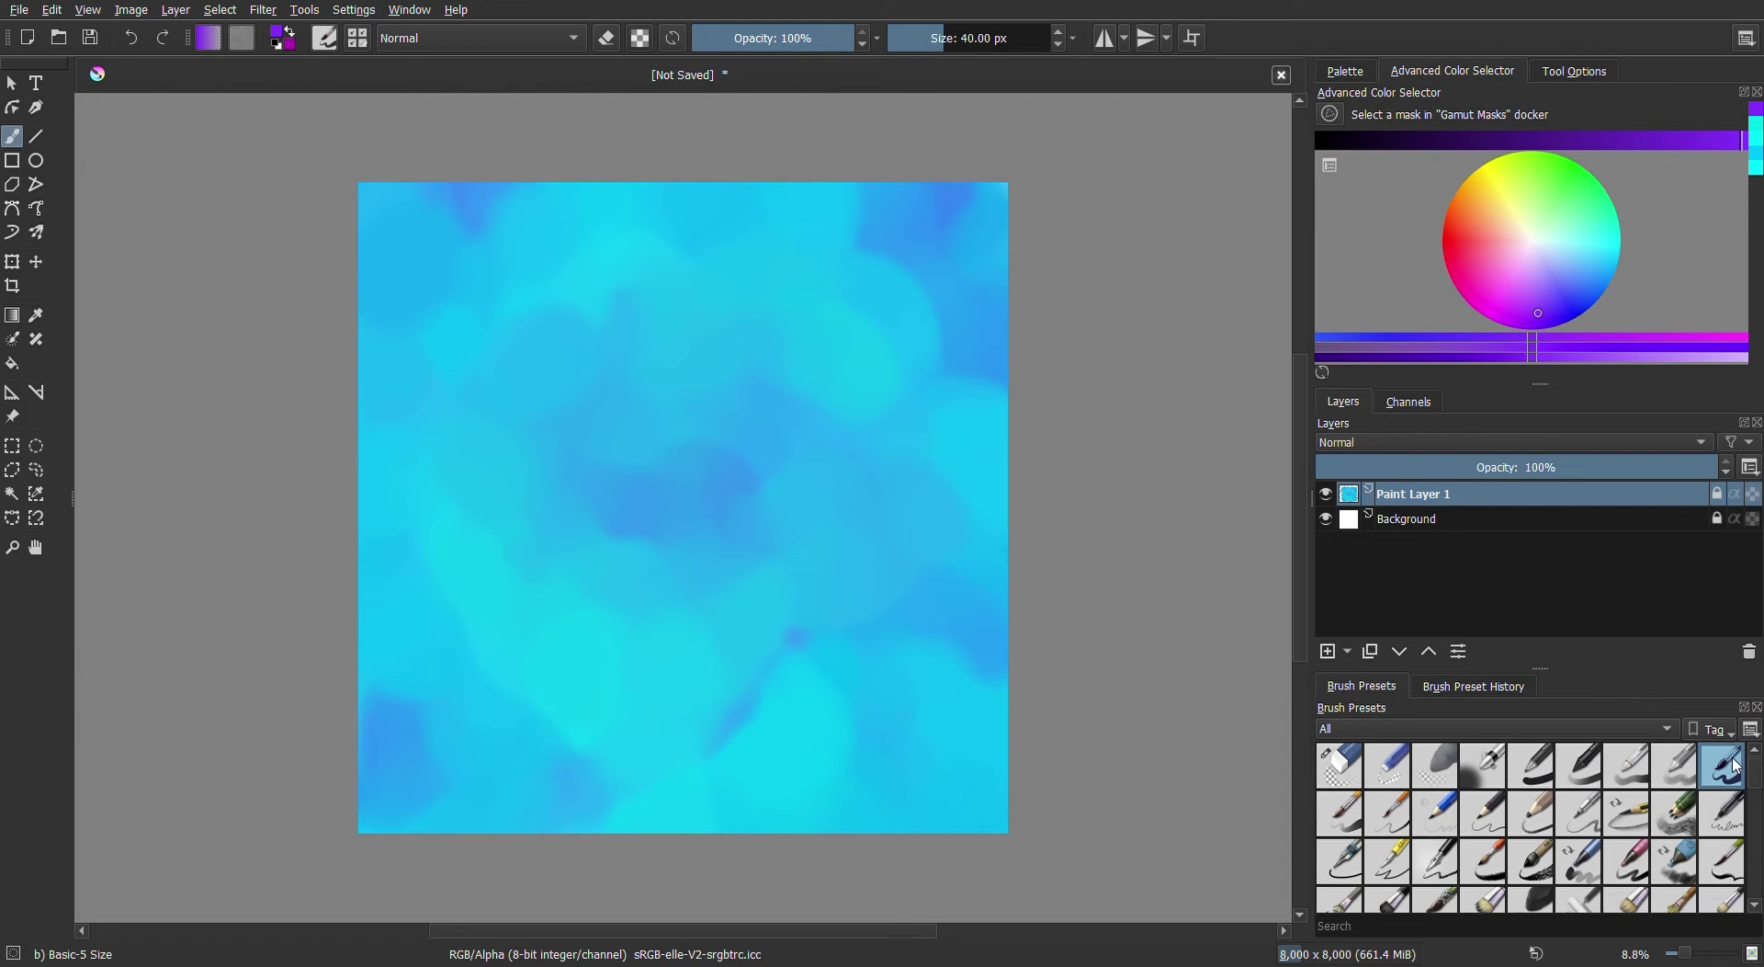
click(1544, 772)
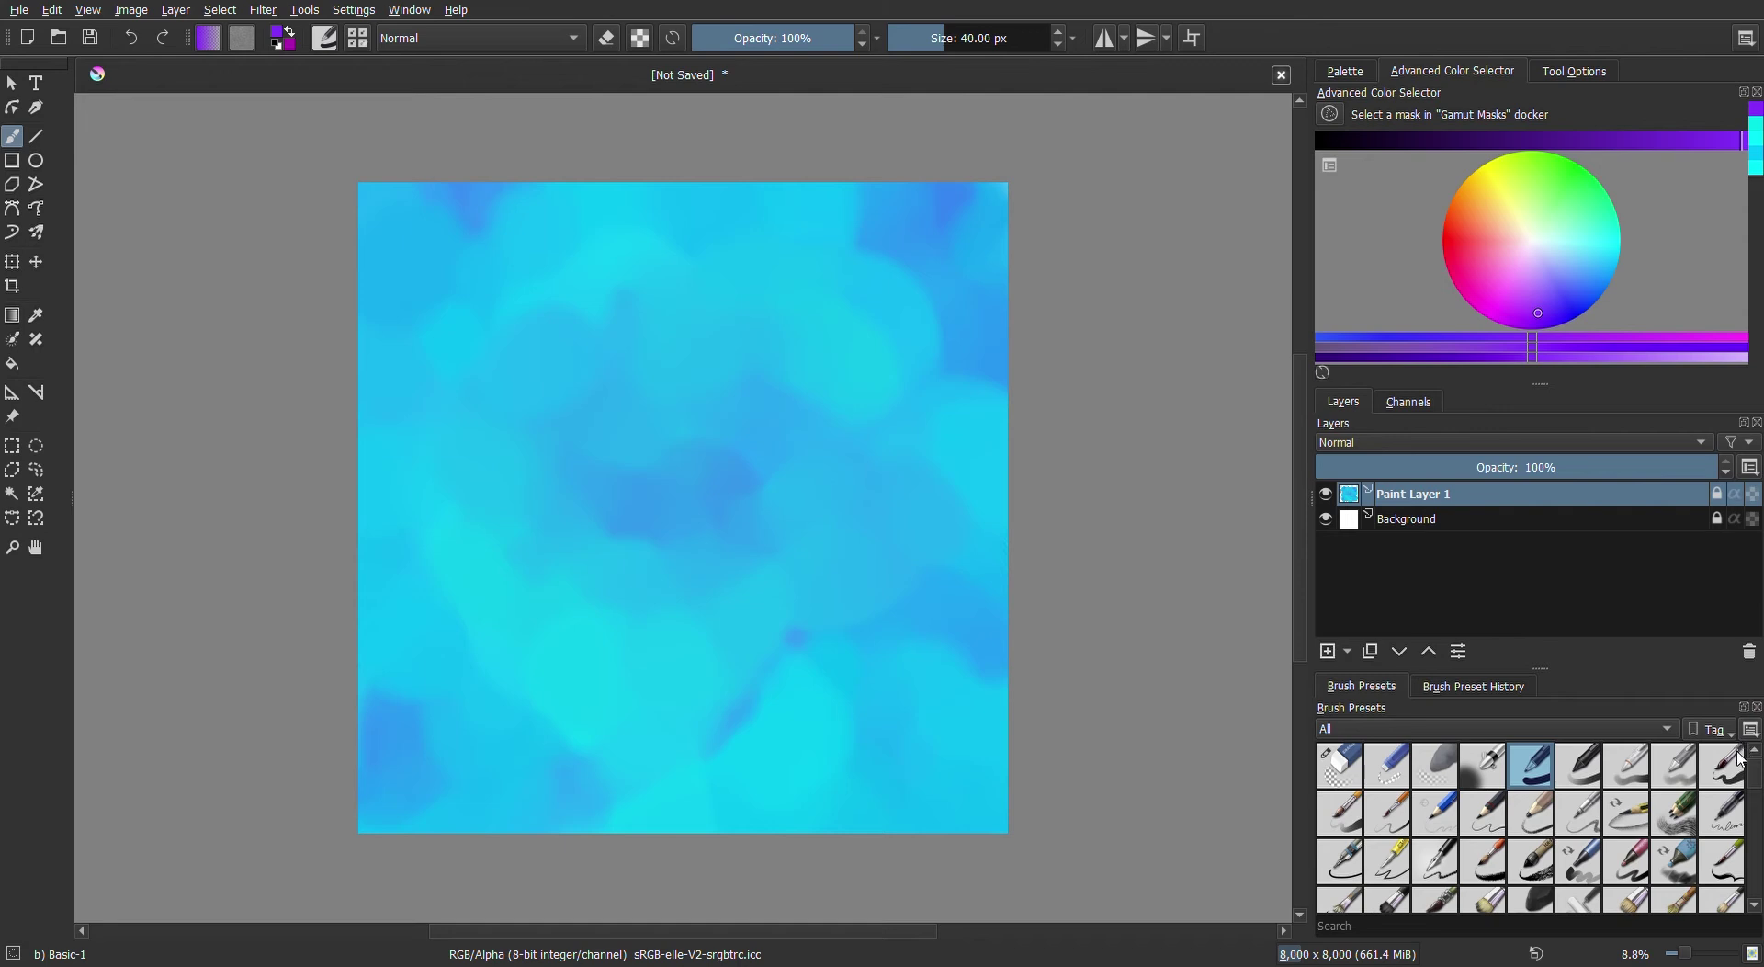
click(1739, 760)
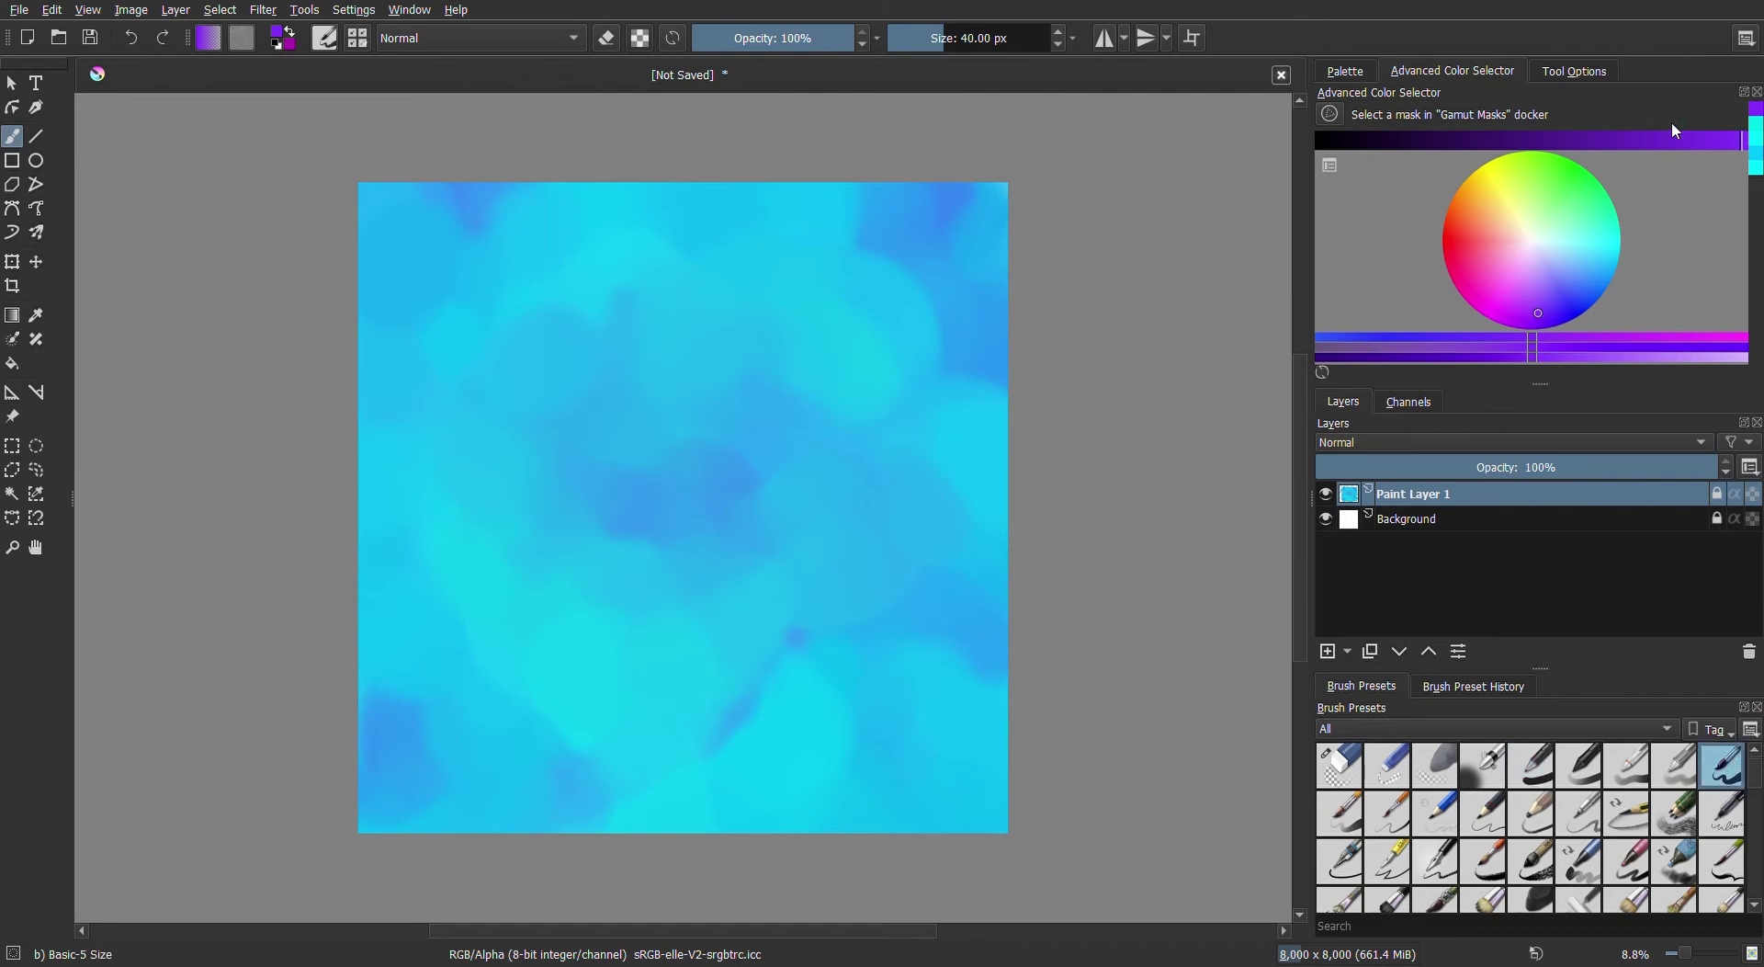
drag(973, 45, 1034, 46)
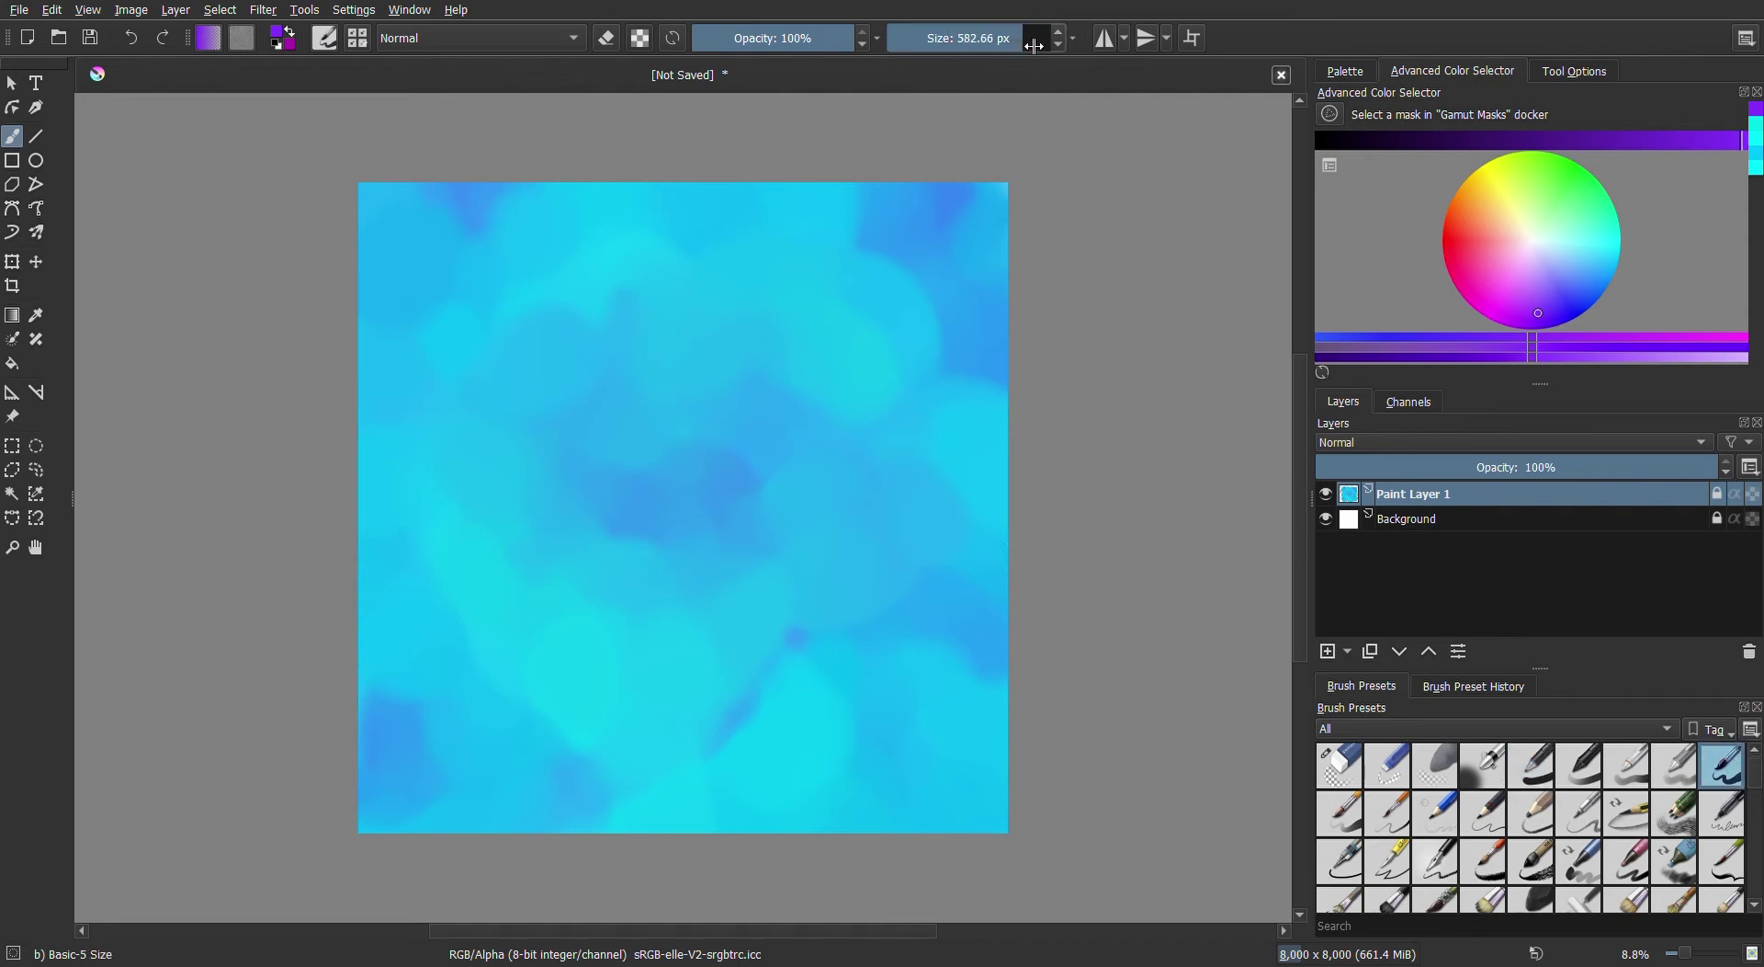
click(1499, 299)
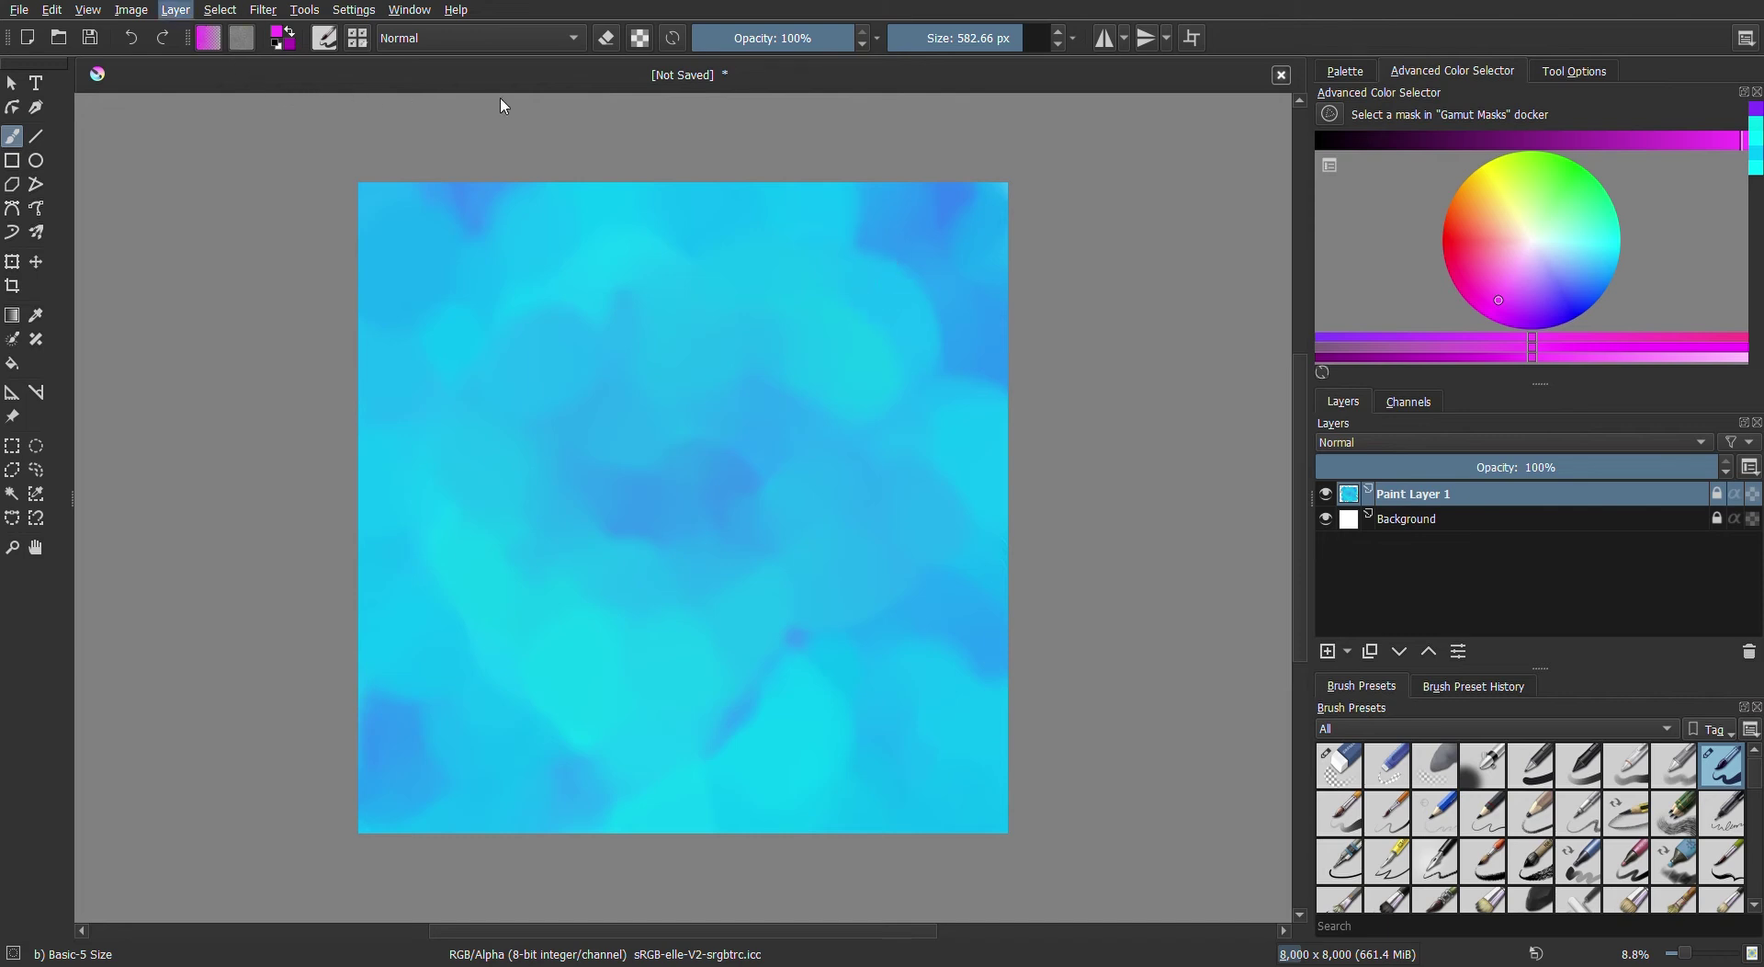
key(Insert)
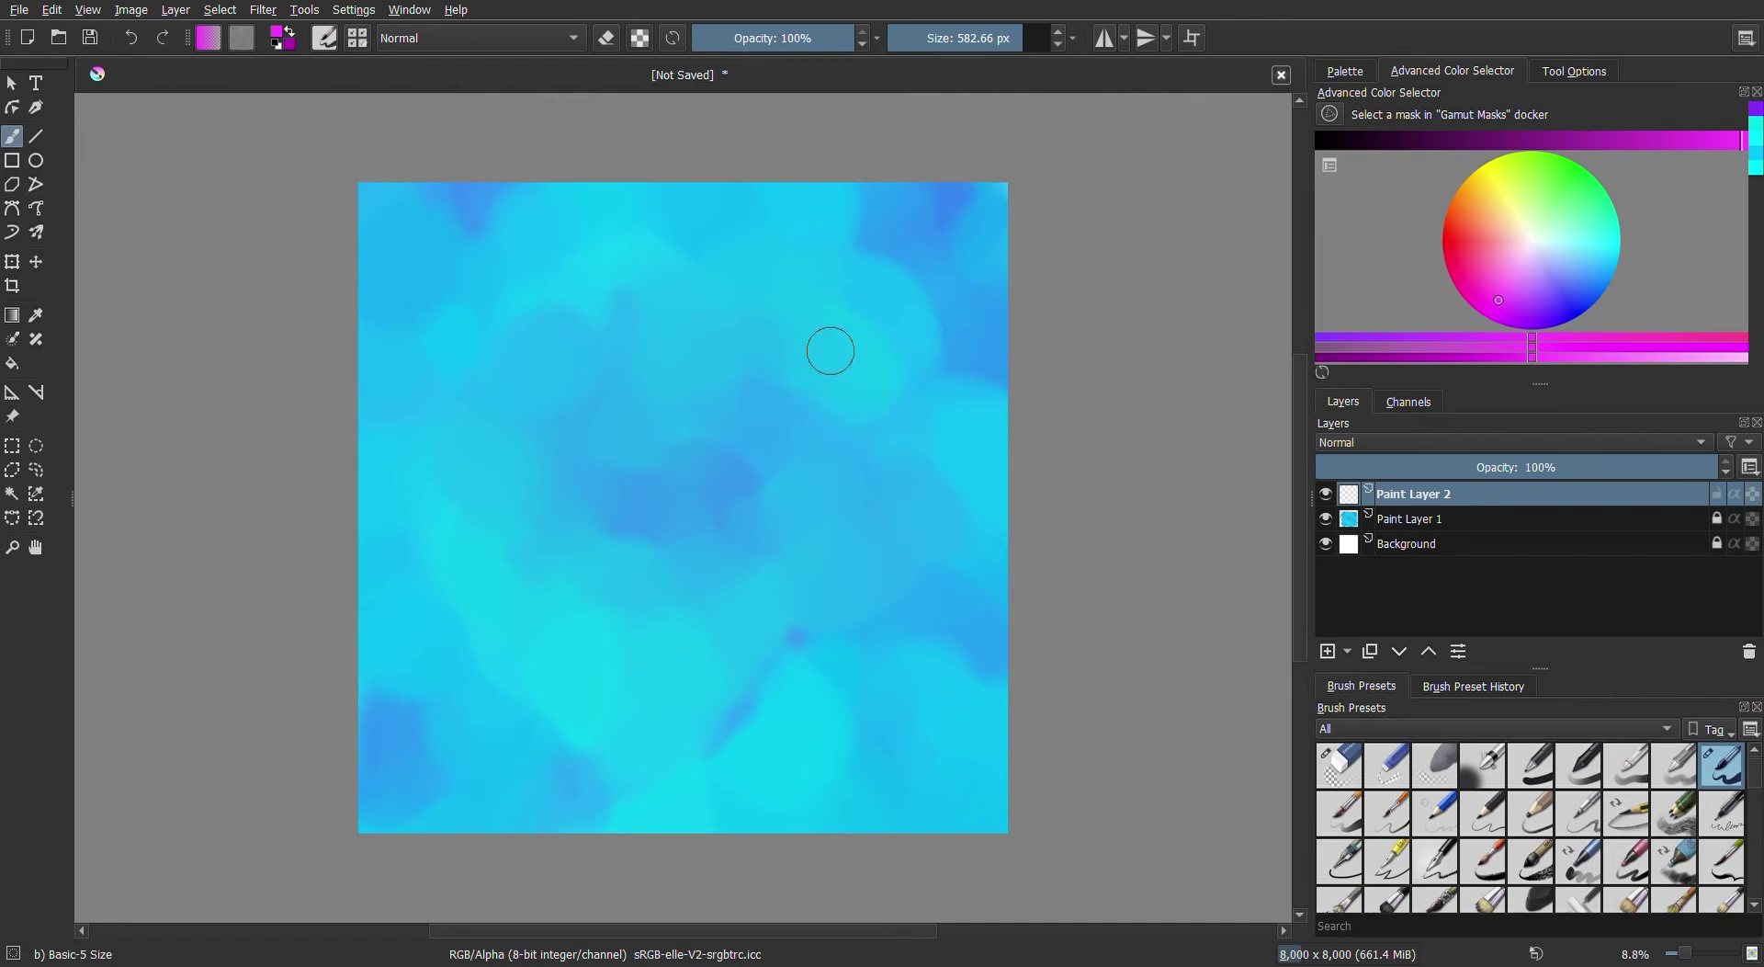
mouse_move(838, 336)
mouse_down()
mouse_move(874, 344)
mouse_move(839, 330)
mouse_move(833, 363)
mouse_move(840, 316)
mouse_up()
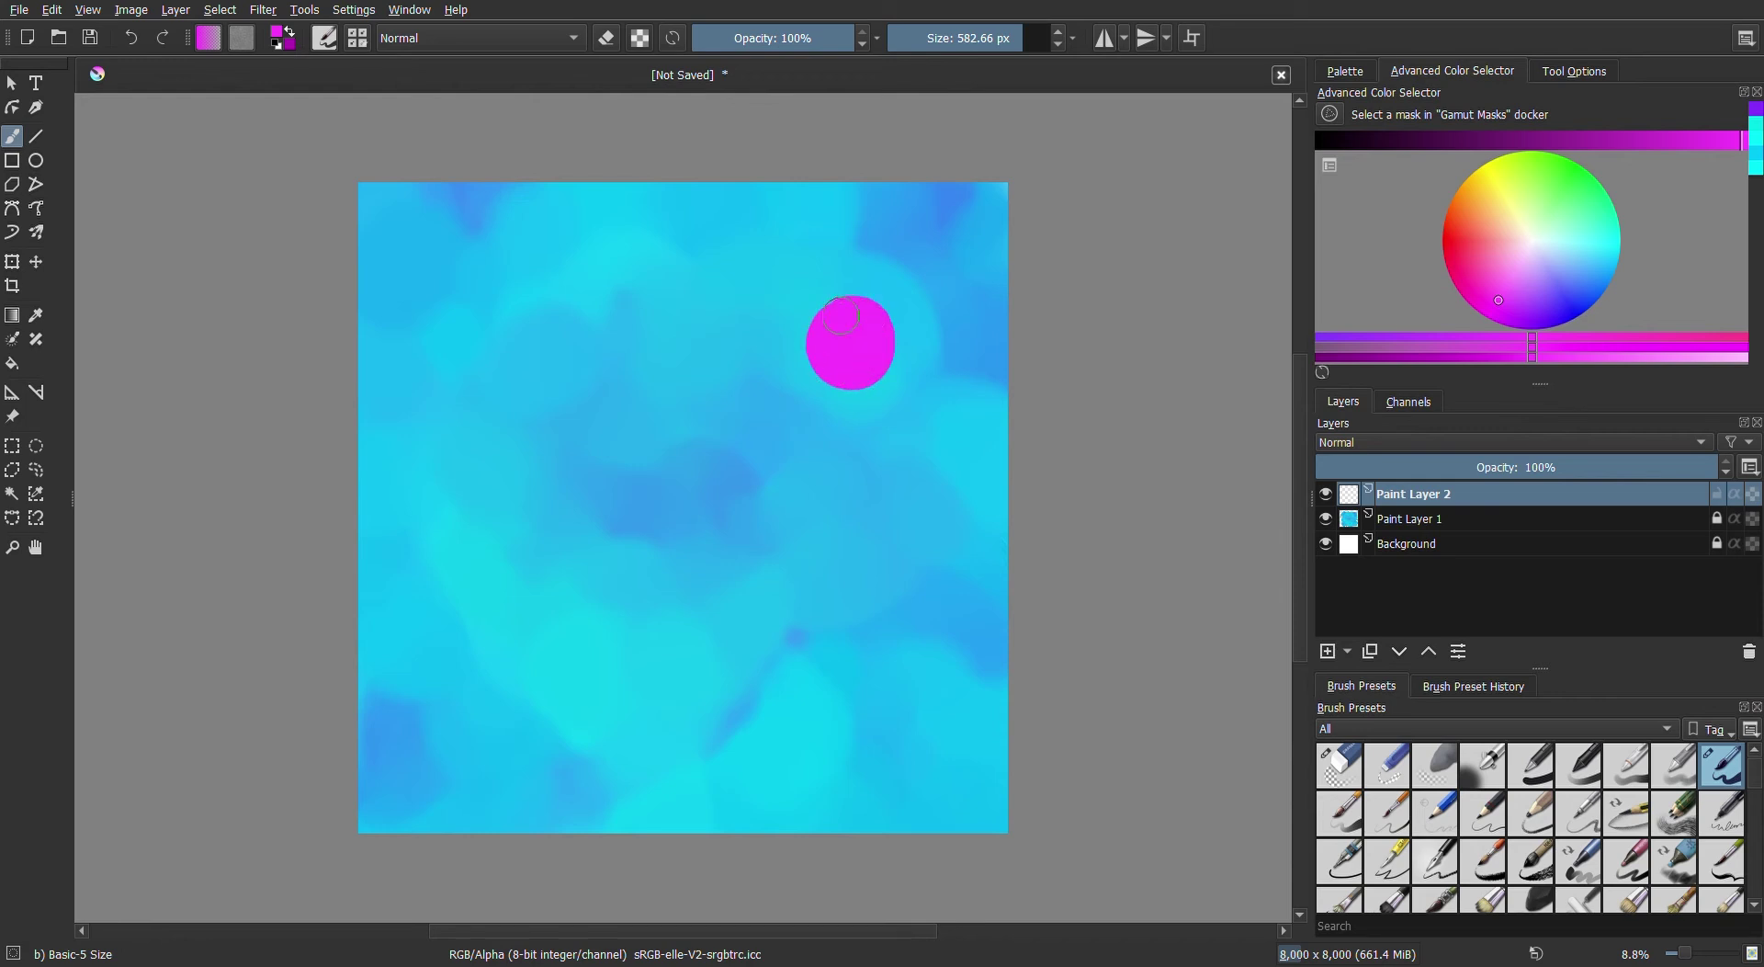
mouse_move(535, 636)
mouse_down()
mouse_move(572, 637)
mouse_move(559, 697)
mouse_up()
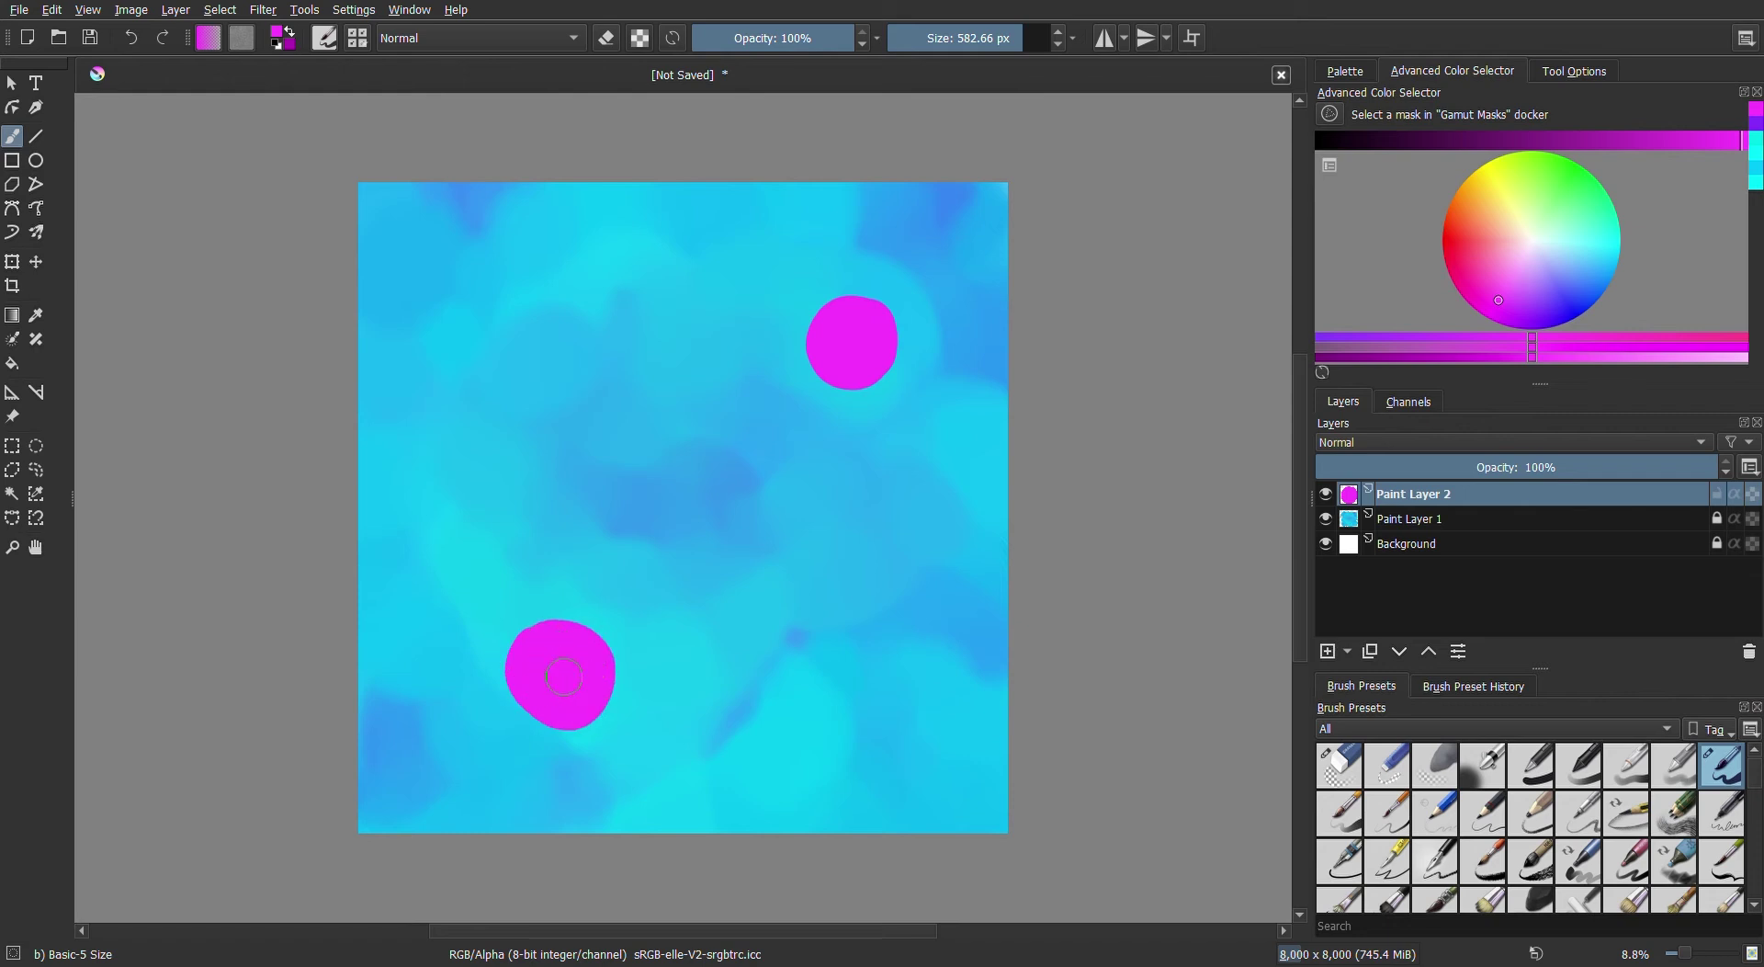
drag(510, 322, 542, 361)
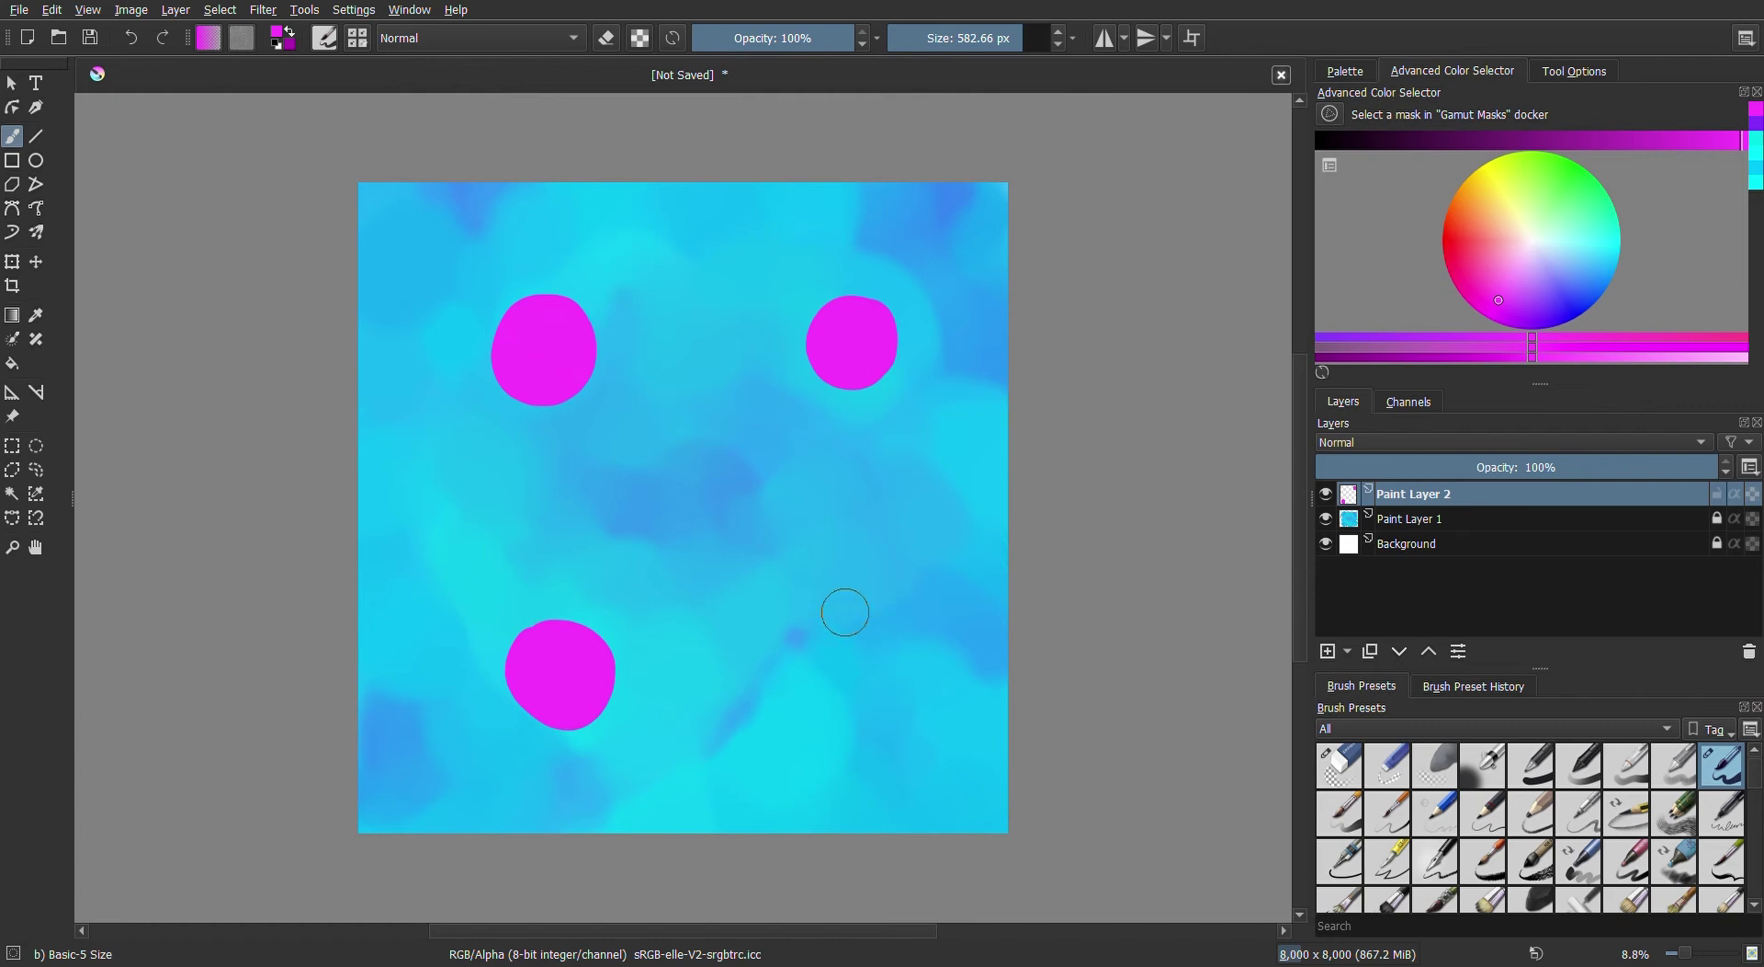
drag(839, 610, 836, 660)
drag(706, 502, 695, 487)
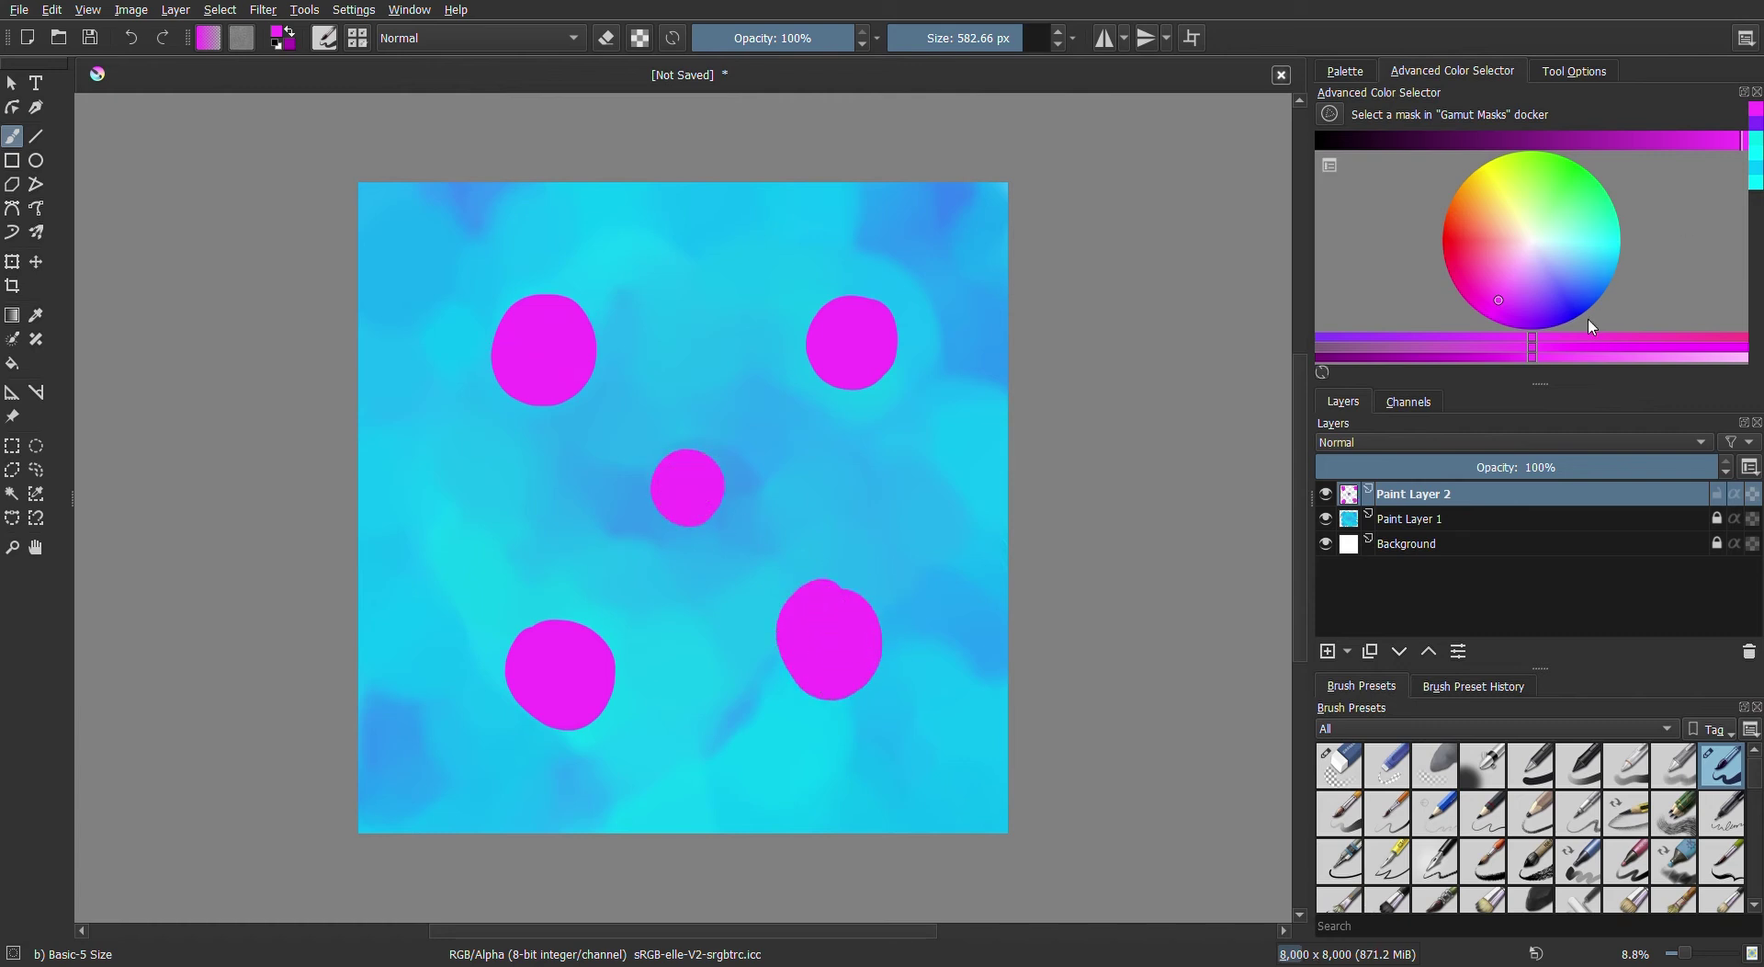
Switch to black and fill the top-right and bottom-left magenta dots
click(1570, 358)
click(1323, 140)
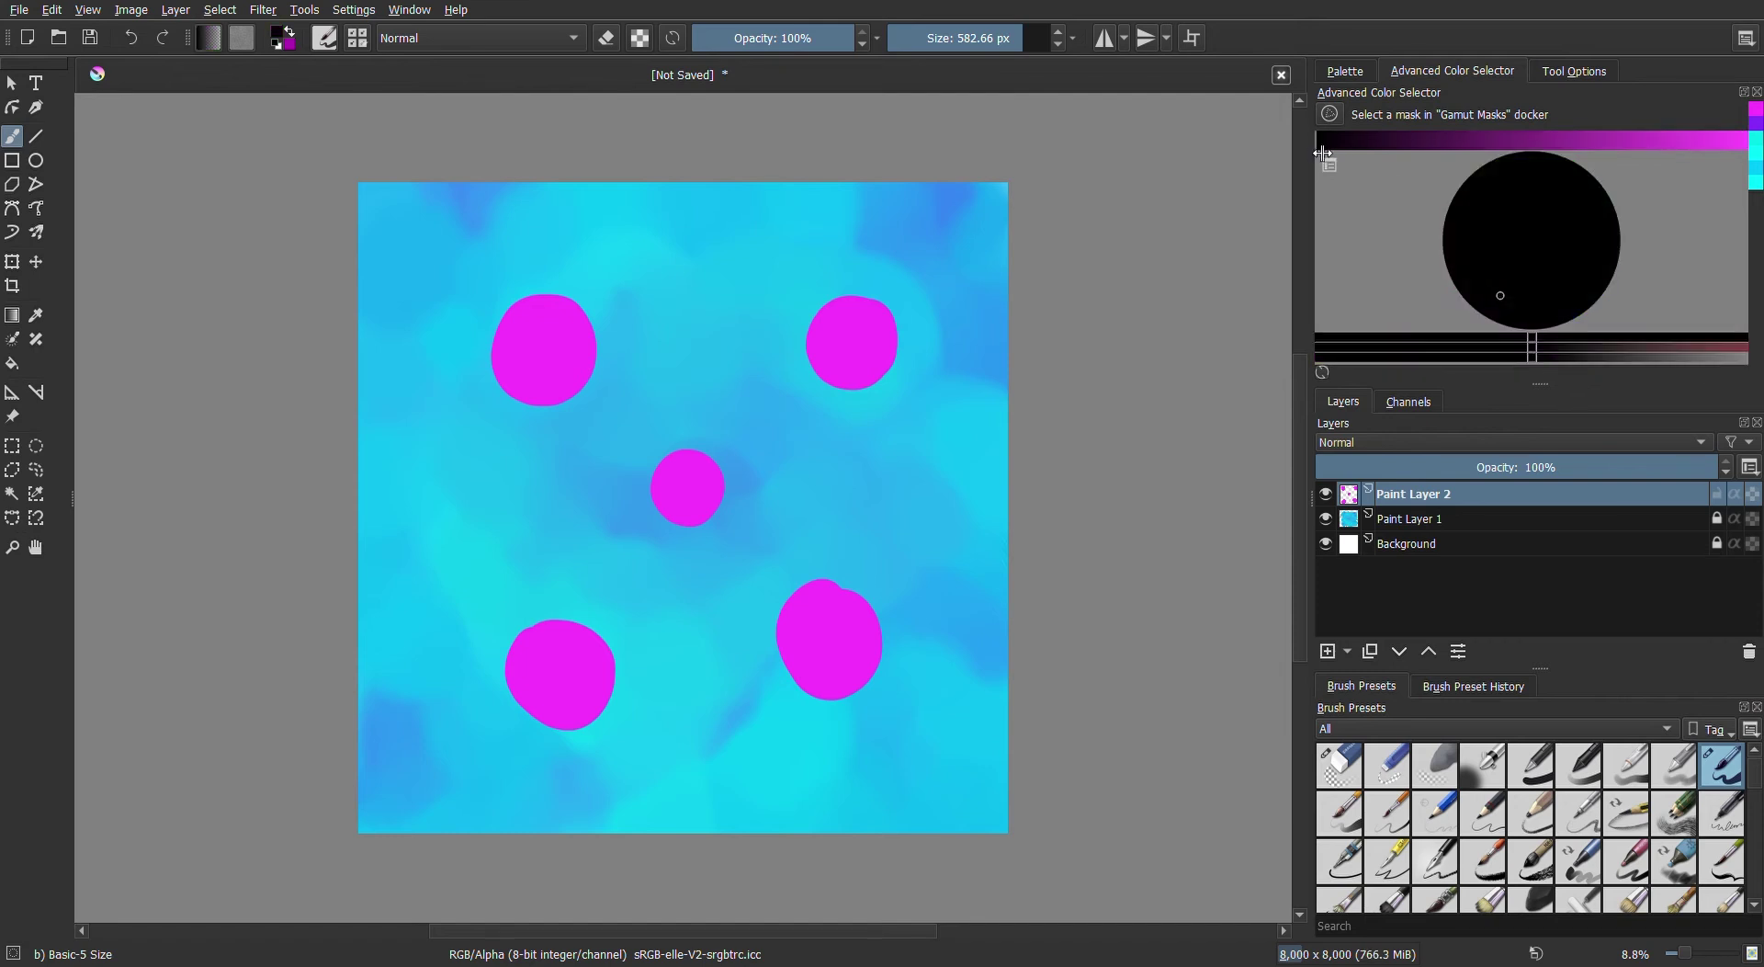
mouse_move(859, 328)
mouse_down()
mouse_move(843, 347)
mouse_move(875, 333)
mouse_move(839, 340)
mouse_move(864, 357)
mouse_move(839, 333)
mouse_move(864, 352)
mouse_move(840, 347)
mouse_move(854, 368)
mouse_up()
mouse_move(545, 669)
mouse_down()
mouse_move(533, 680)
mouse_move(567, 681)
mouse_move(563, 697)
mouse_move(571, 671)
mouse_move(591, 679)
mouse_move(556, 647)
mouse_move(524, 677)
mouse_move(571, 710)
mouse_move(591, 682)
mouse_move(557, 634)
mouse_up()
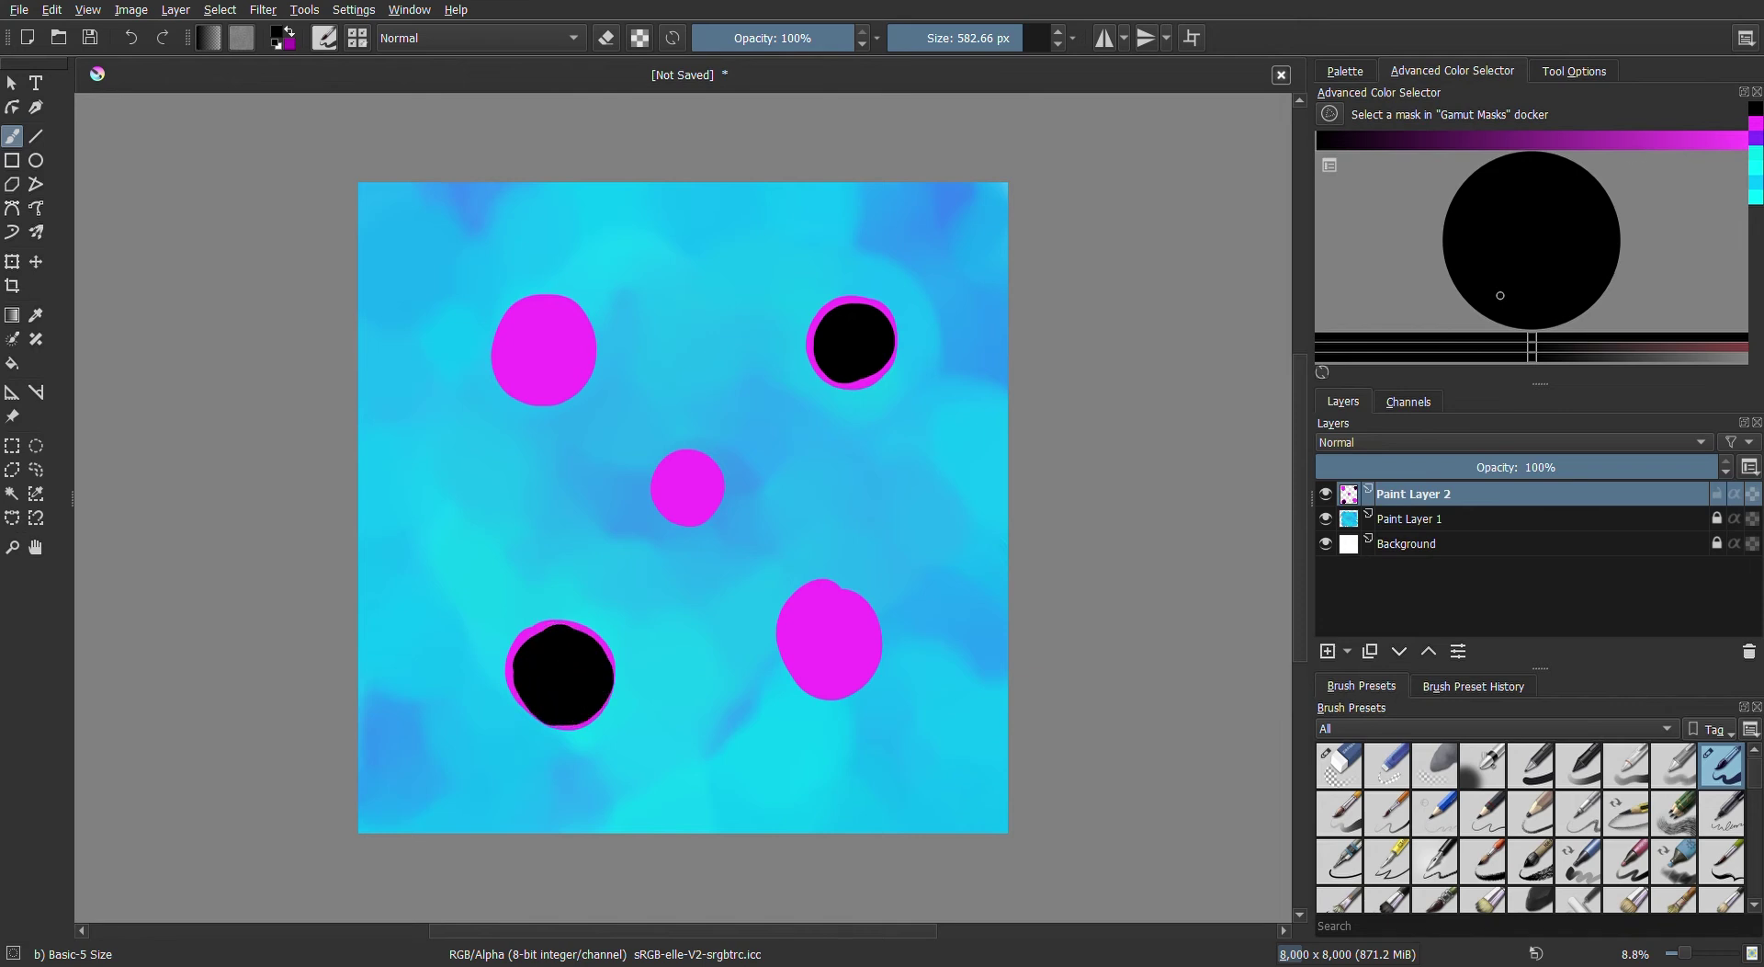
Alternate magenta and black, painting magenta strokes inside both black-filled dots to form rings
click(1757, 128)
mouse_move(855, 321)
mouse_down()
mouse_move(832, 344)
mouse_move(867, 352)
mouse_move(864, 317)
mouse_move(854, 372)
mouse_move(837, 346)
mouse_move(873, 335)
mouse_move(846, 345)
mouse_move(864, 358)
mouse_move(839, 342)
mouse_move(854, 372)
mouse_move(859, 336)
mouse_move(864, 360)
mouse_up()
click(1756, 117)
key(x)
click(1757, 124)
key(x)
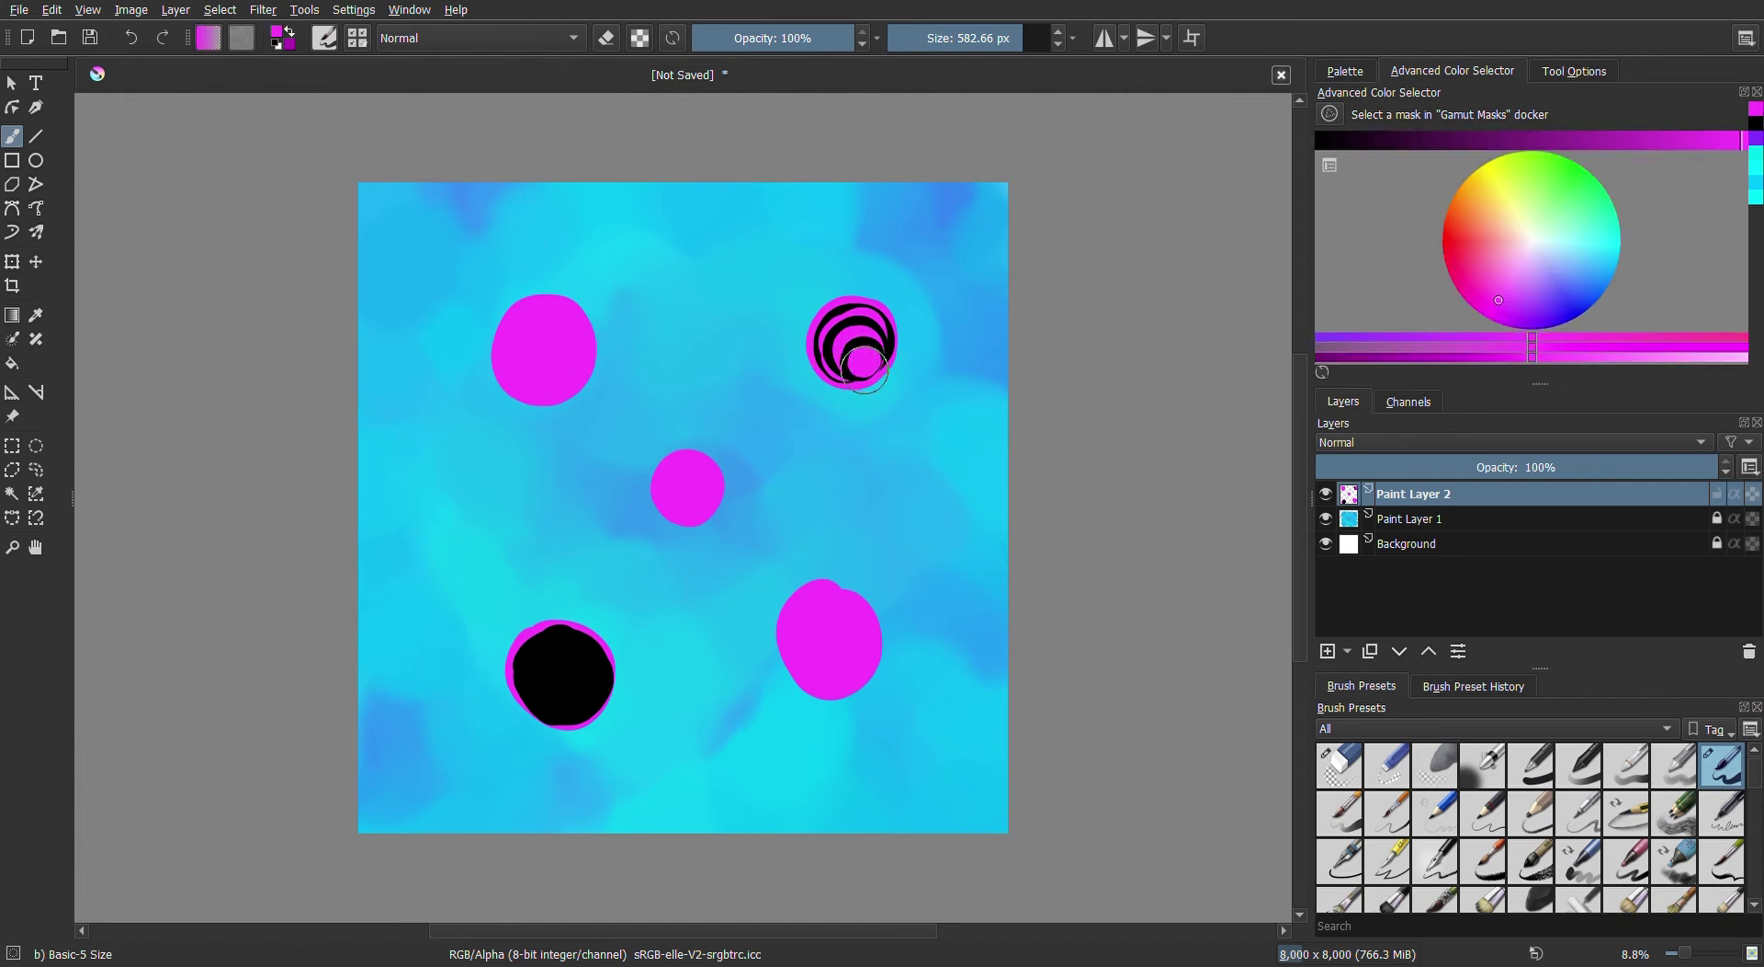
drag(883, 372, 896, 336)
mouse_move(588, 634)
mouse_down()
mouse_move(536, 676)
mouse_move(572, 684)
mouse_up()
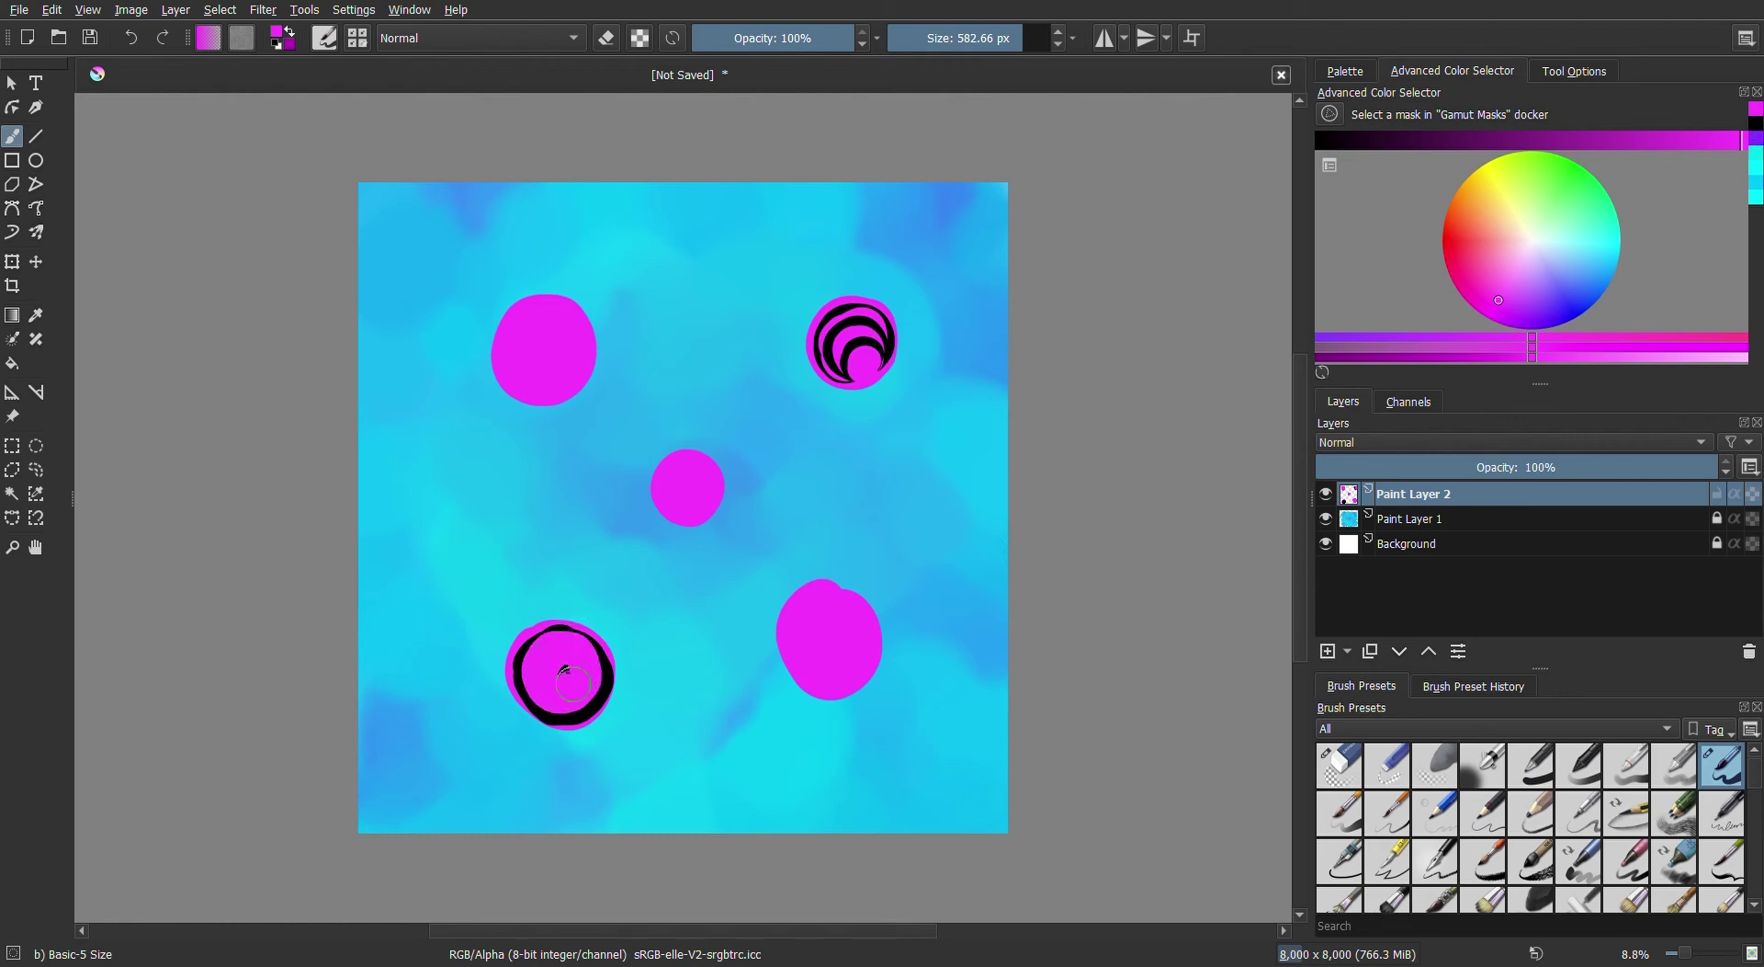
Brush alternating black and magenta strokes inside the bottom-left circle to start concentric rings
click(1752, 127)
drag(559, 673, 551, 662)
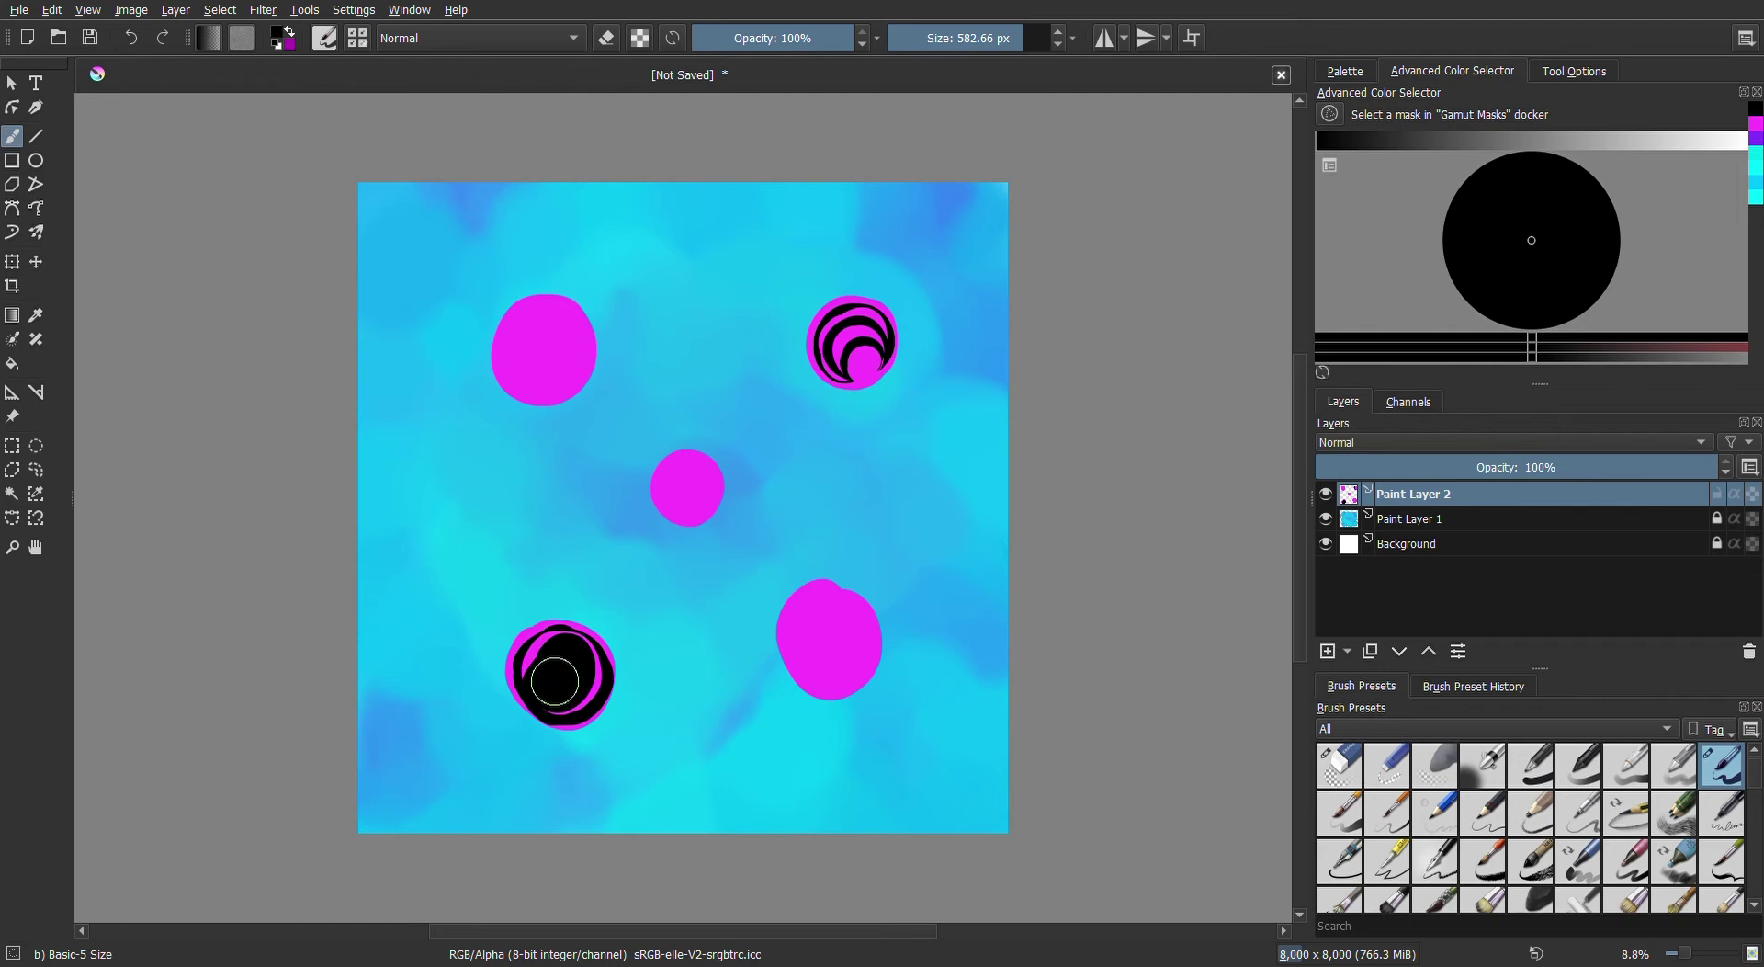
key(x)
mouse_move(548, 649)
mouse_down()
mouse_move(569, 691)
mouse_move(548, 648)
mouse_move(576, 648)
mouse_up()
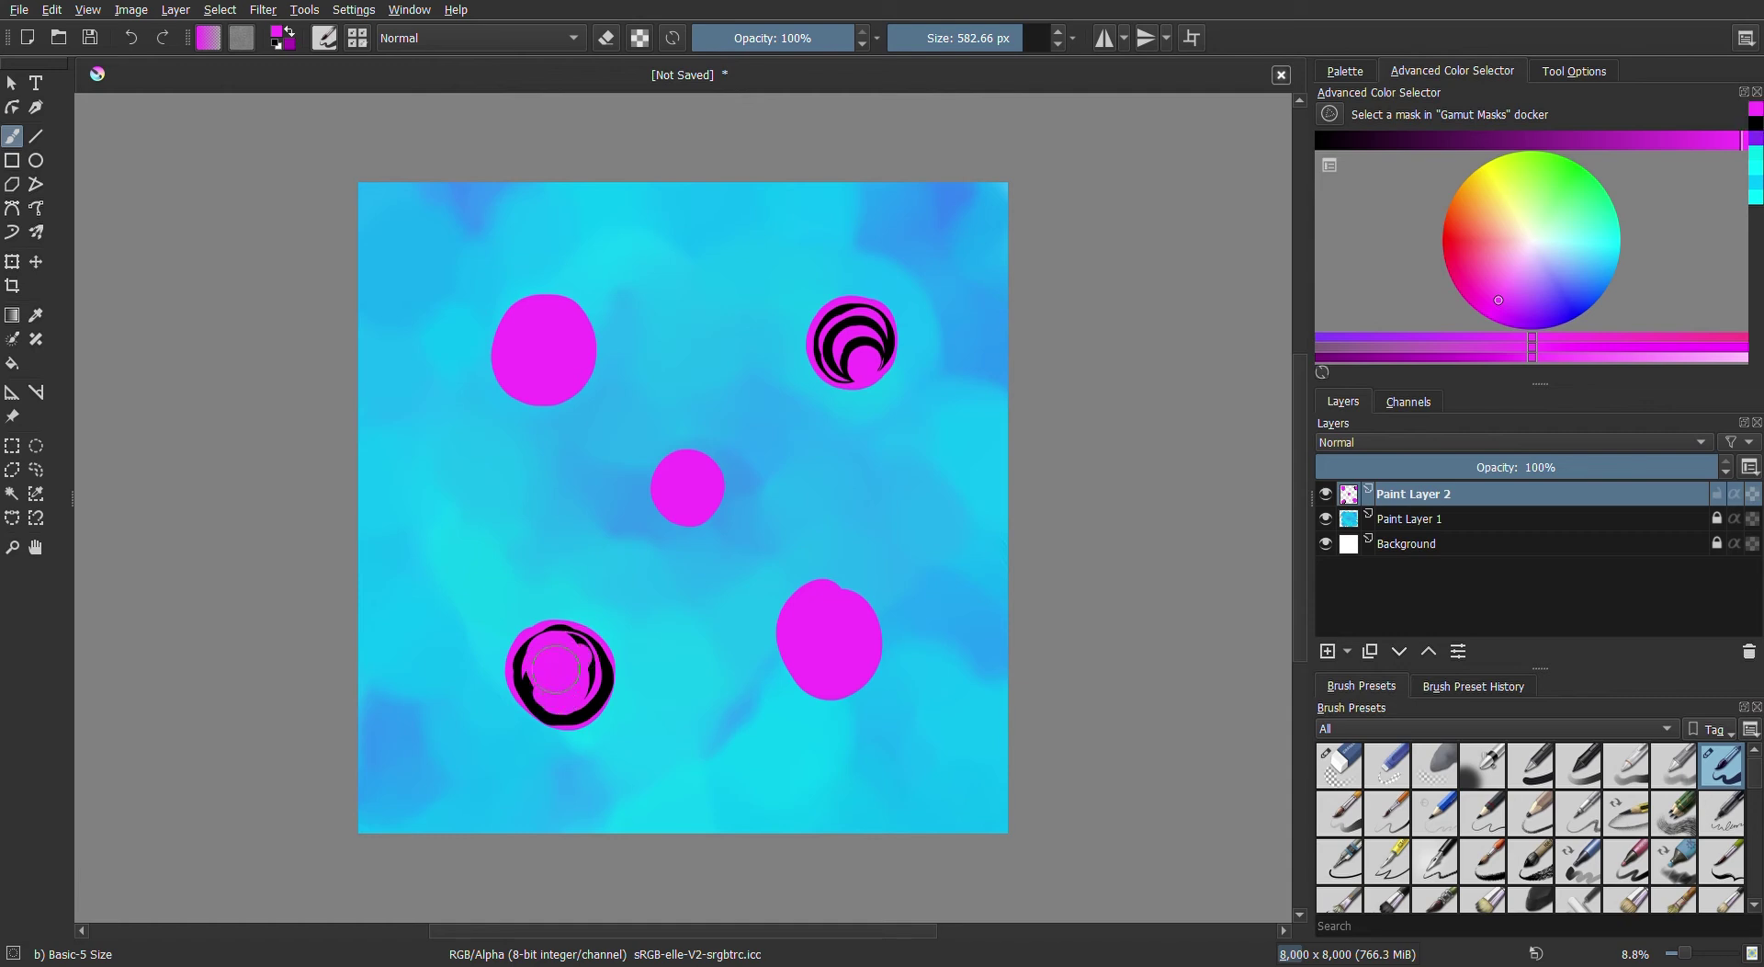
click(1757, 120)
mouse_move(551, 655)
mouse_down()
mouse_move(579, 675)
mouse_move(550, 680)
mouse_move(579, 670)
mouse_up()
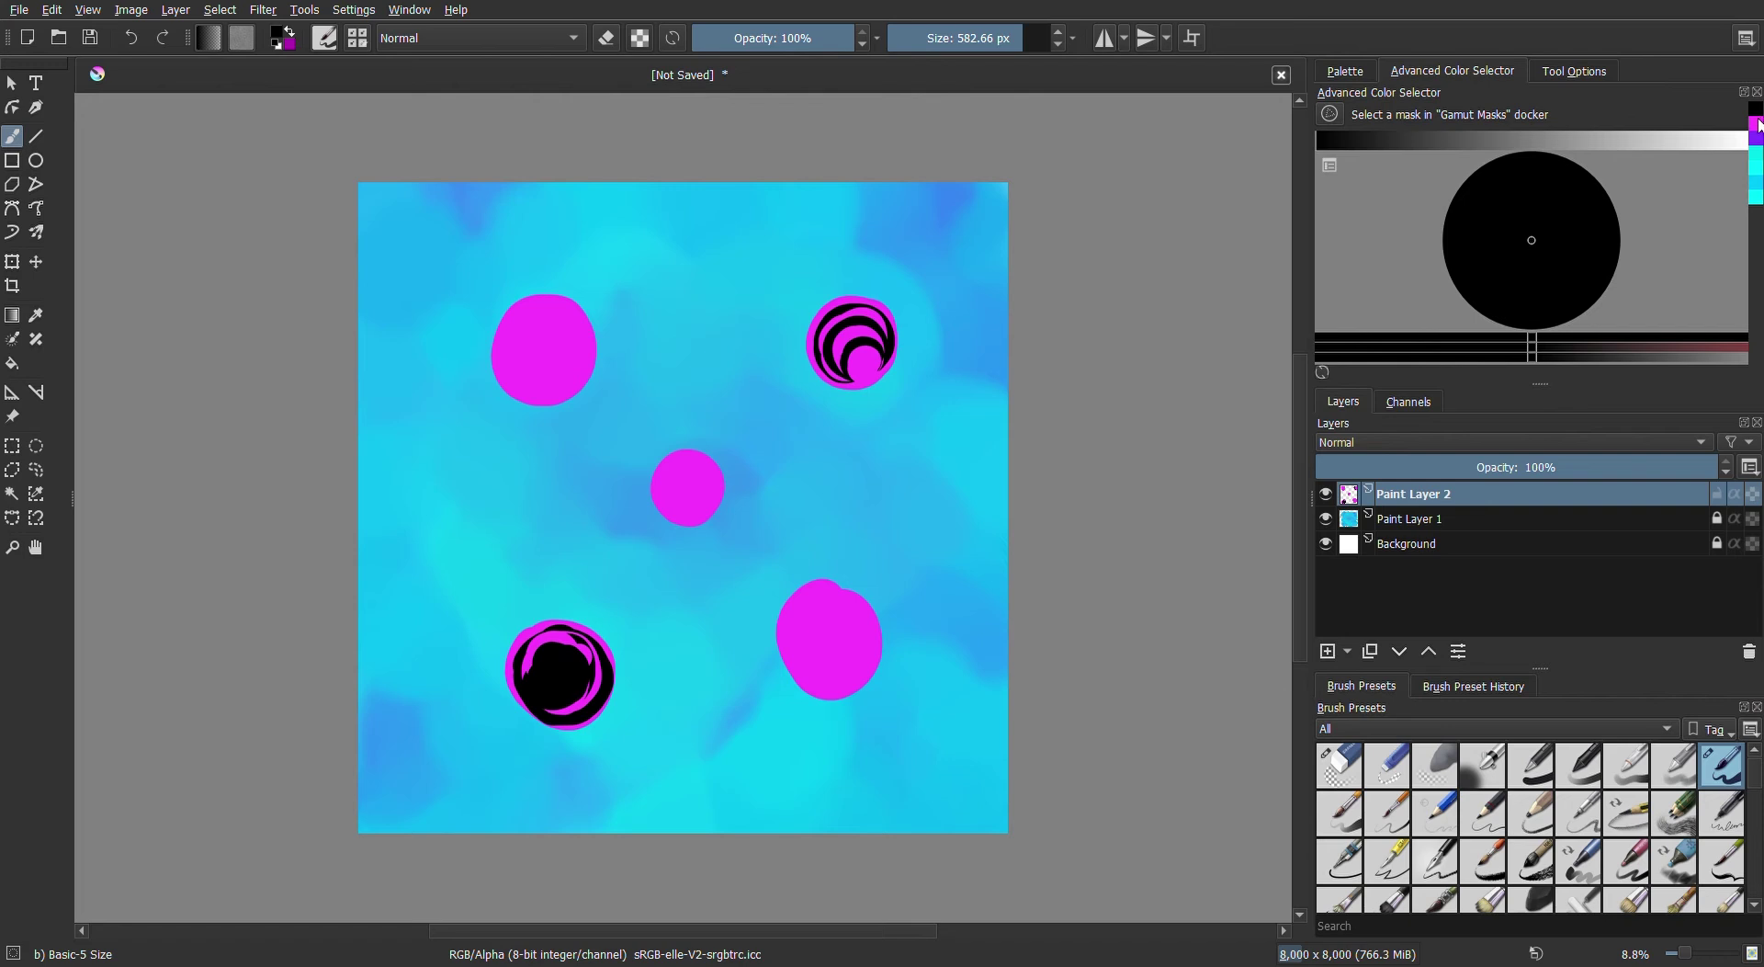
click(1757, 122)
drag(567, 677, 552, 672)
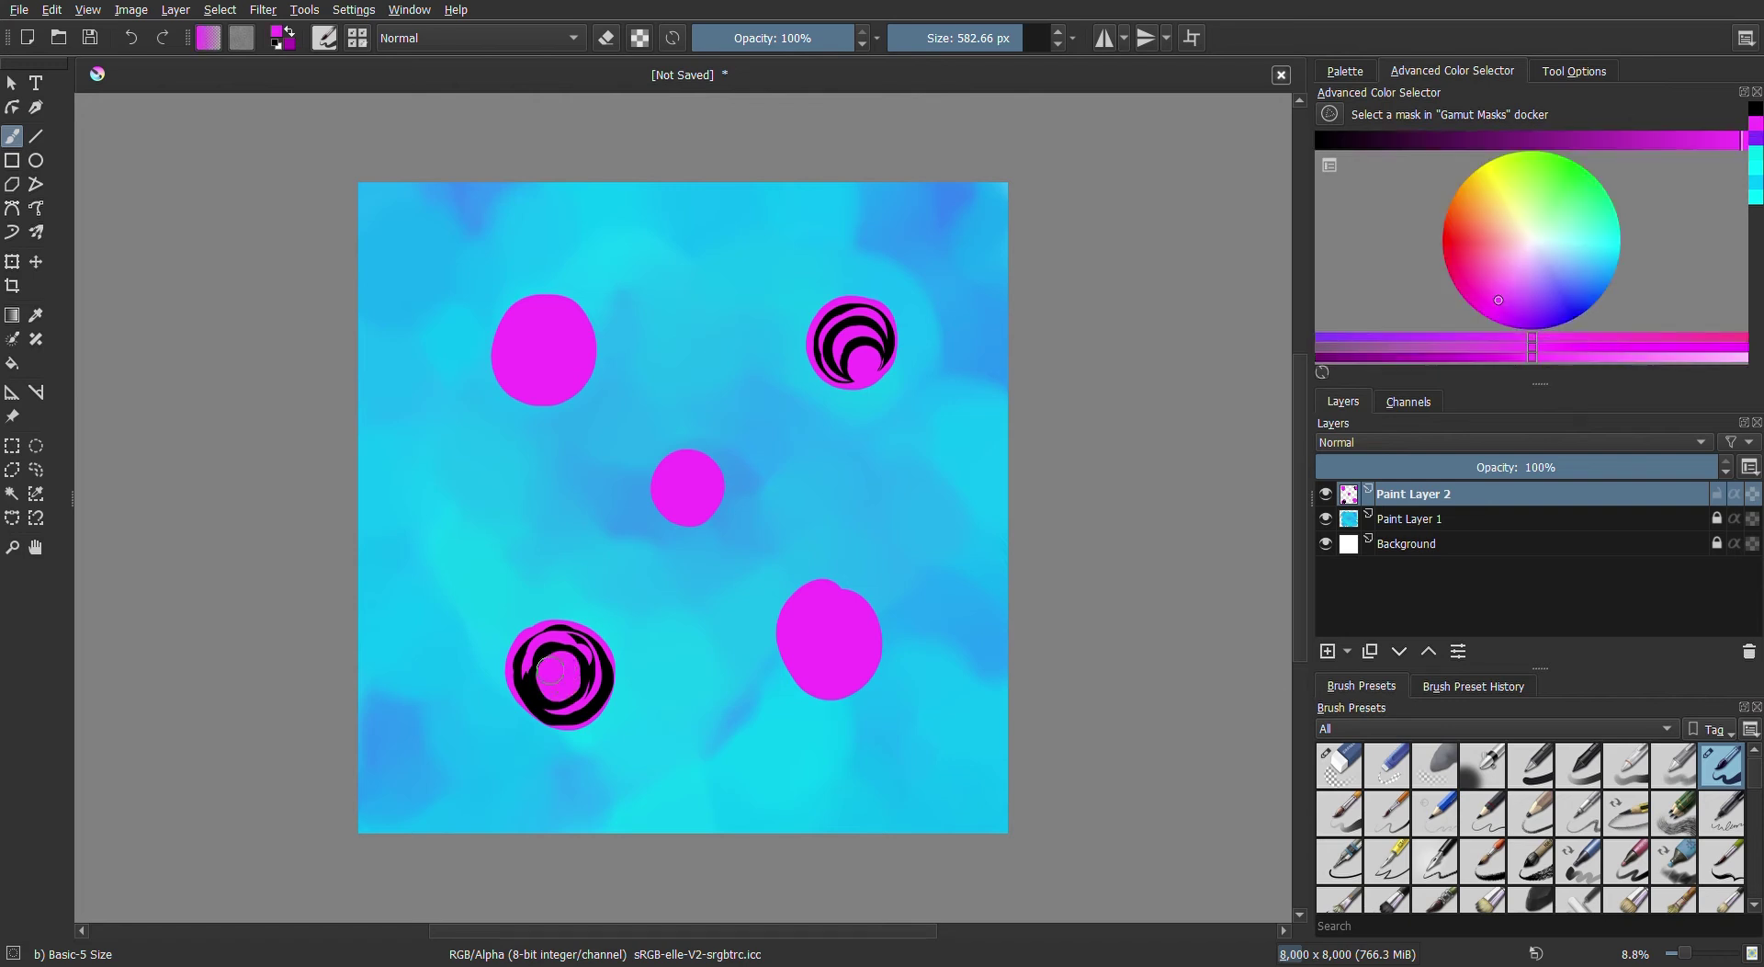
Dab alternating black and magenta into the bottom-left swirl's centre to finish the bullseye
click(558, 677)
click(1757, 122)
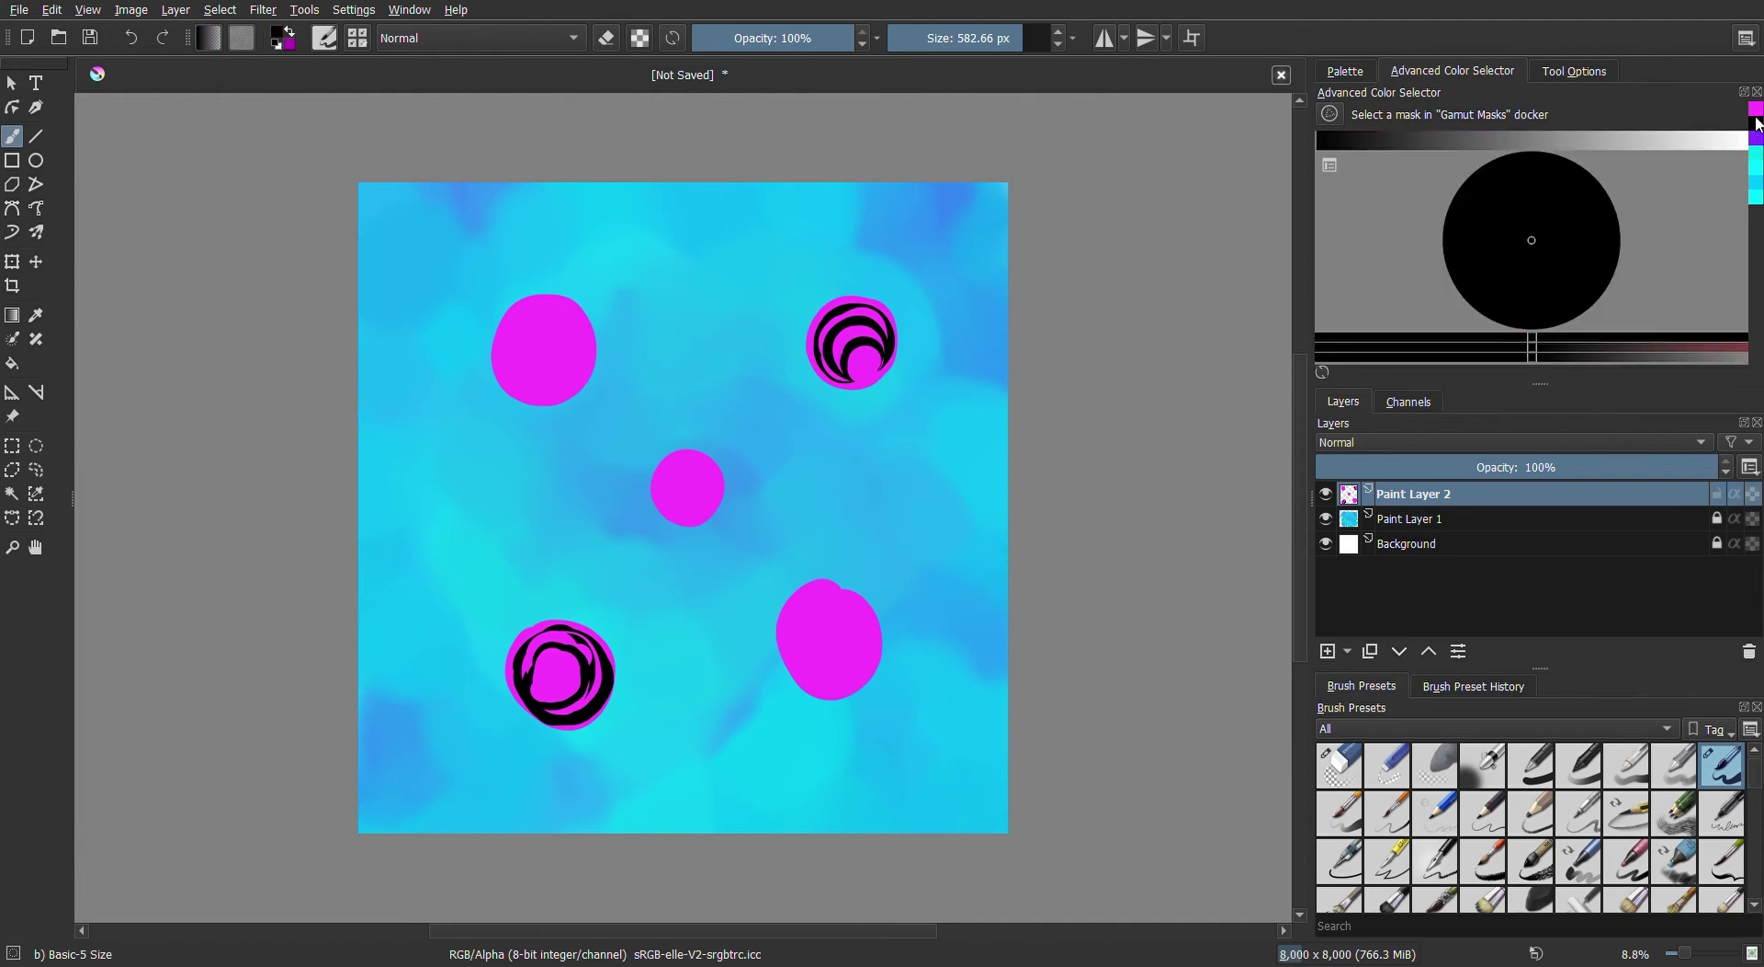
click(556, 674)
click(1752, 129)
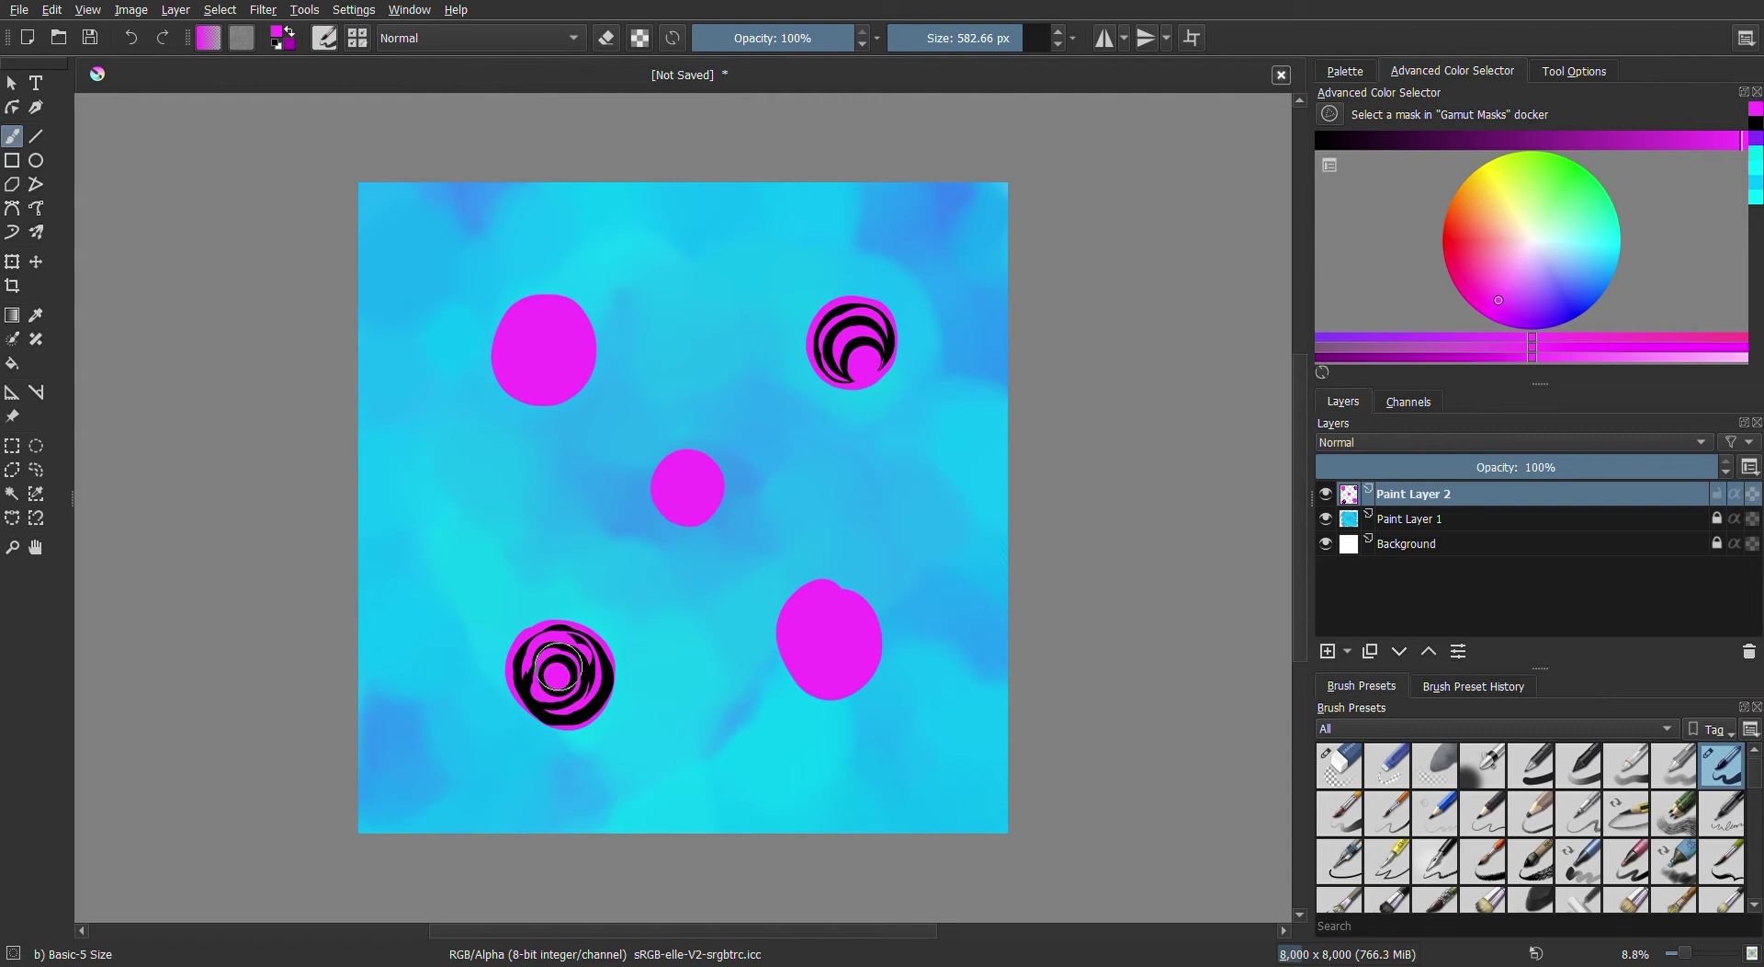
click(1754, 122)
click(556, 673)
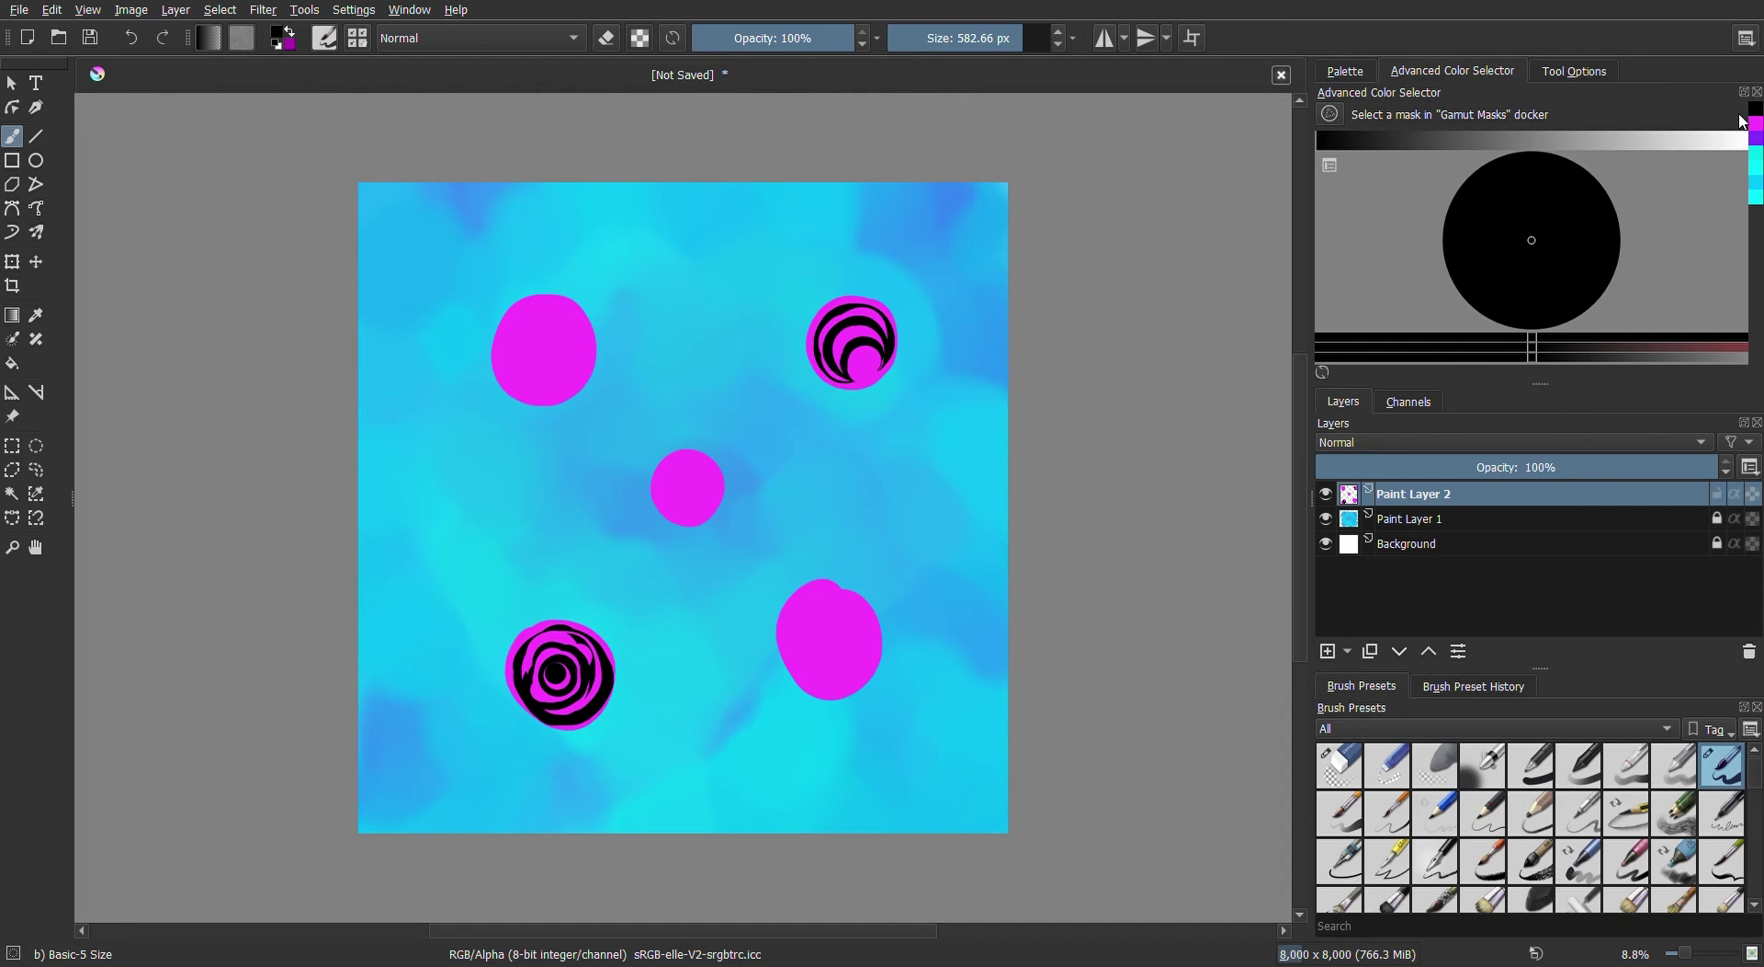
drag(557, 703, 552, 675)
click(1757, 125)
click(555, 676)
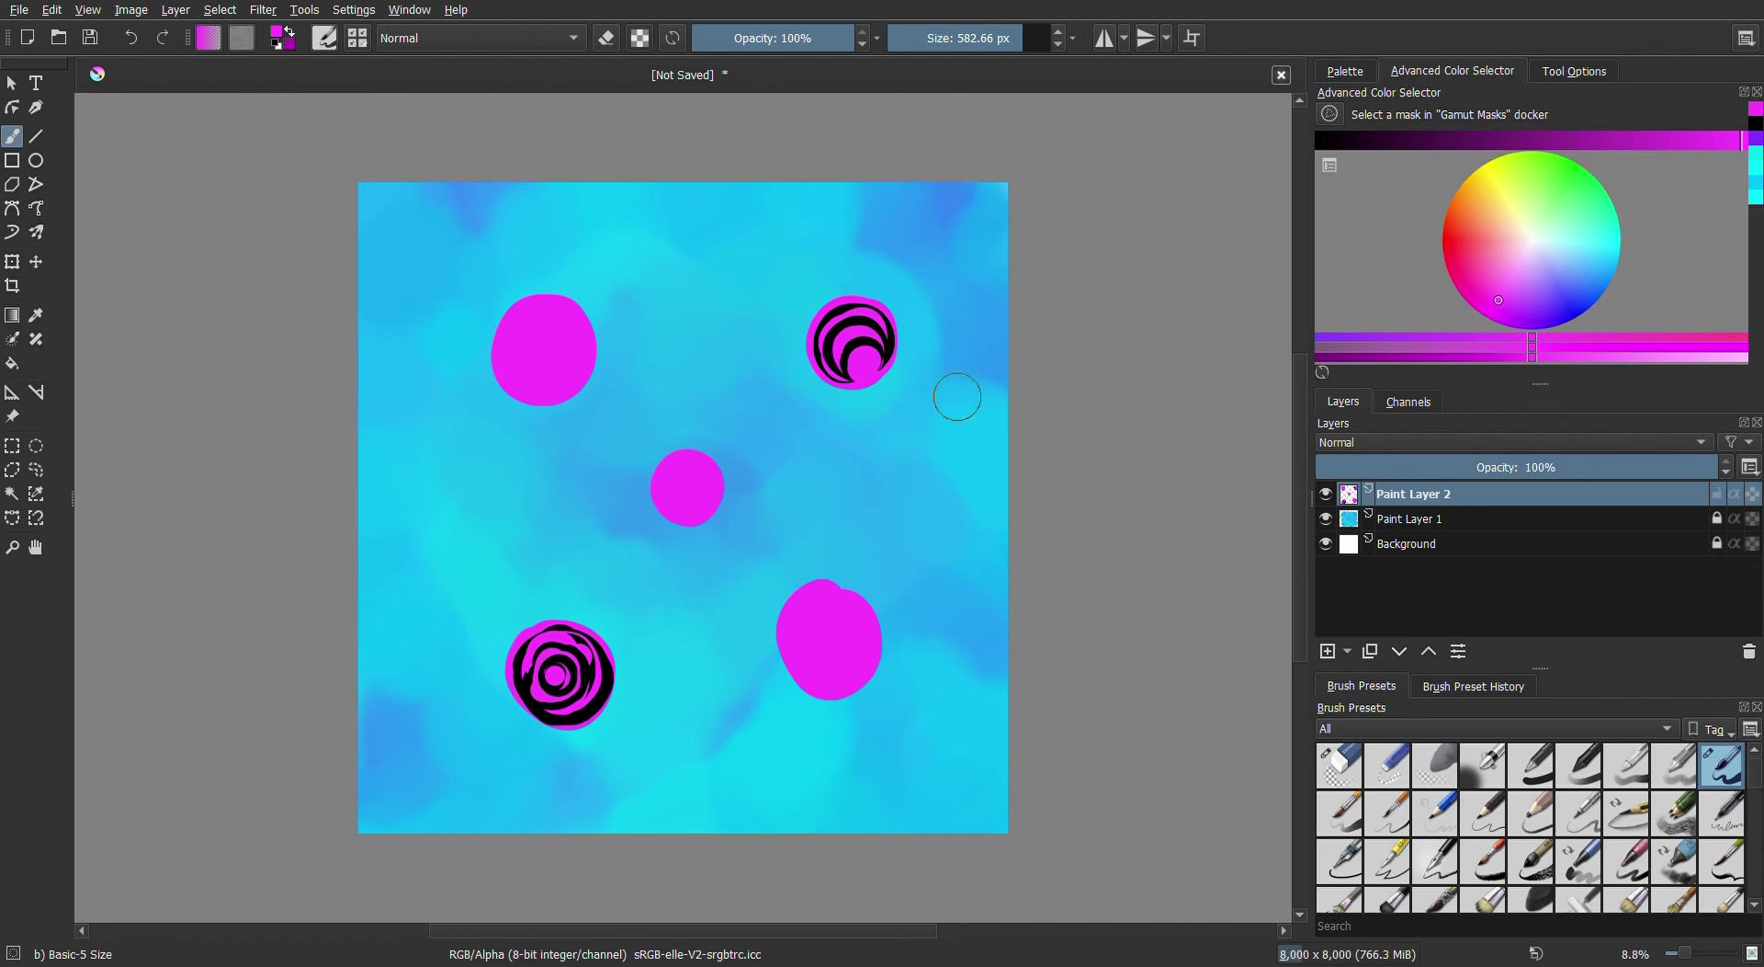
Fill the central magenta dot with dark purple
click(1391, 347)
click(1533, 310)
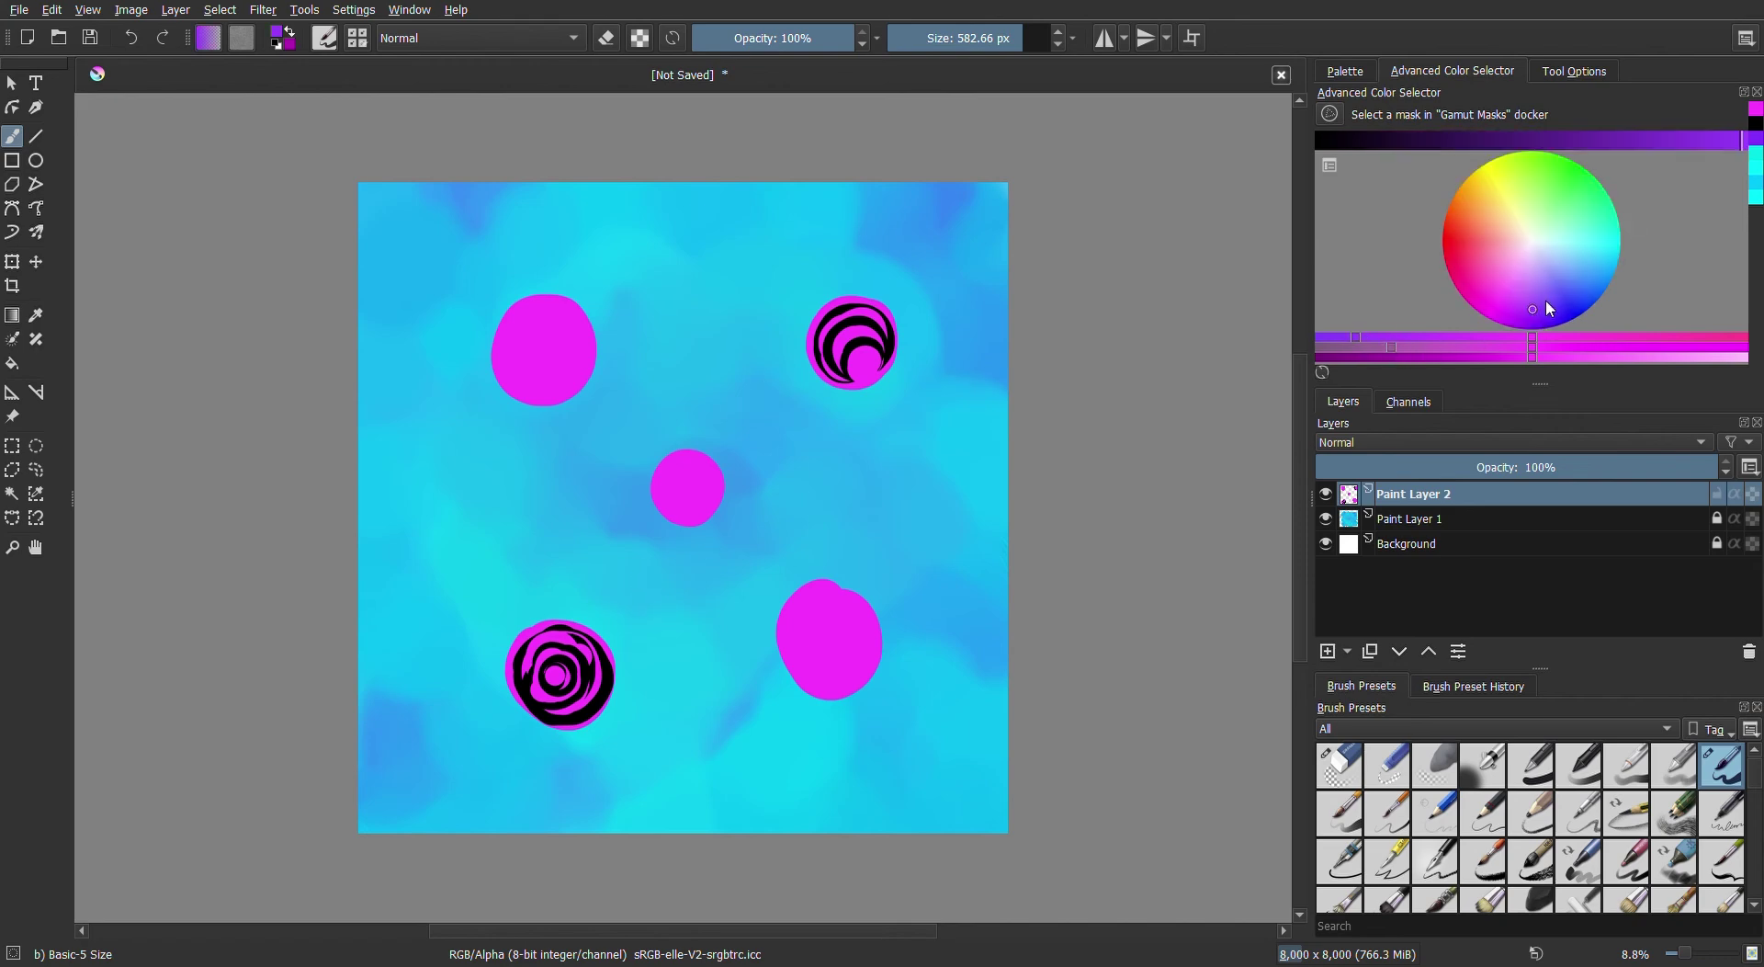
click(1560, 140)
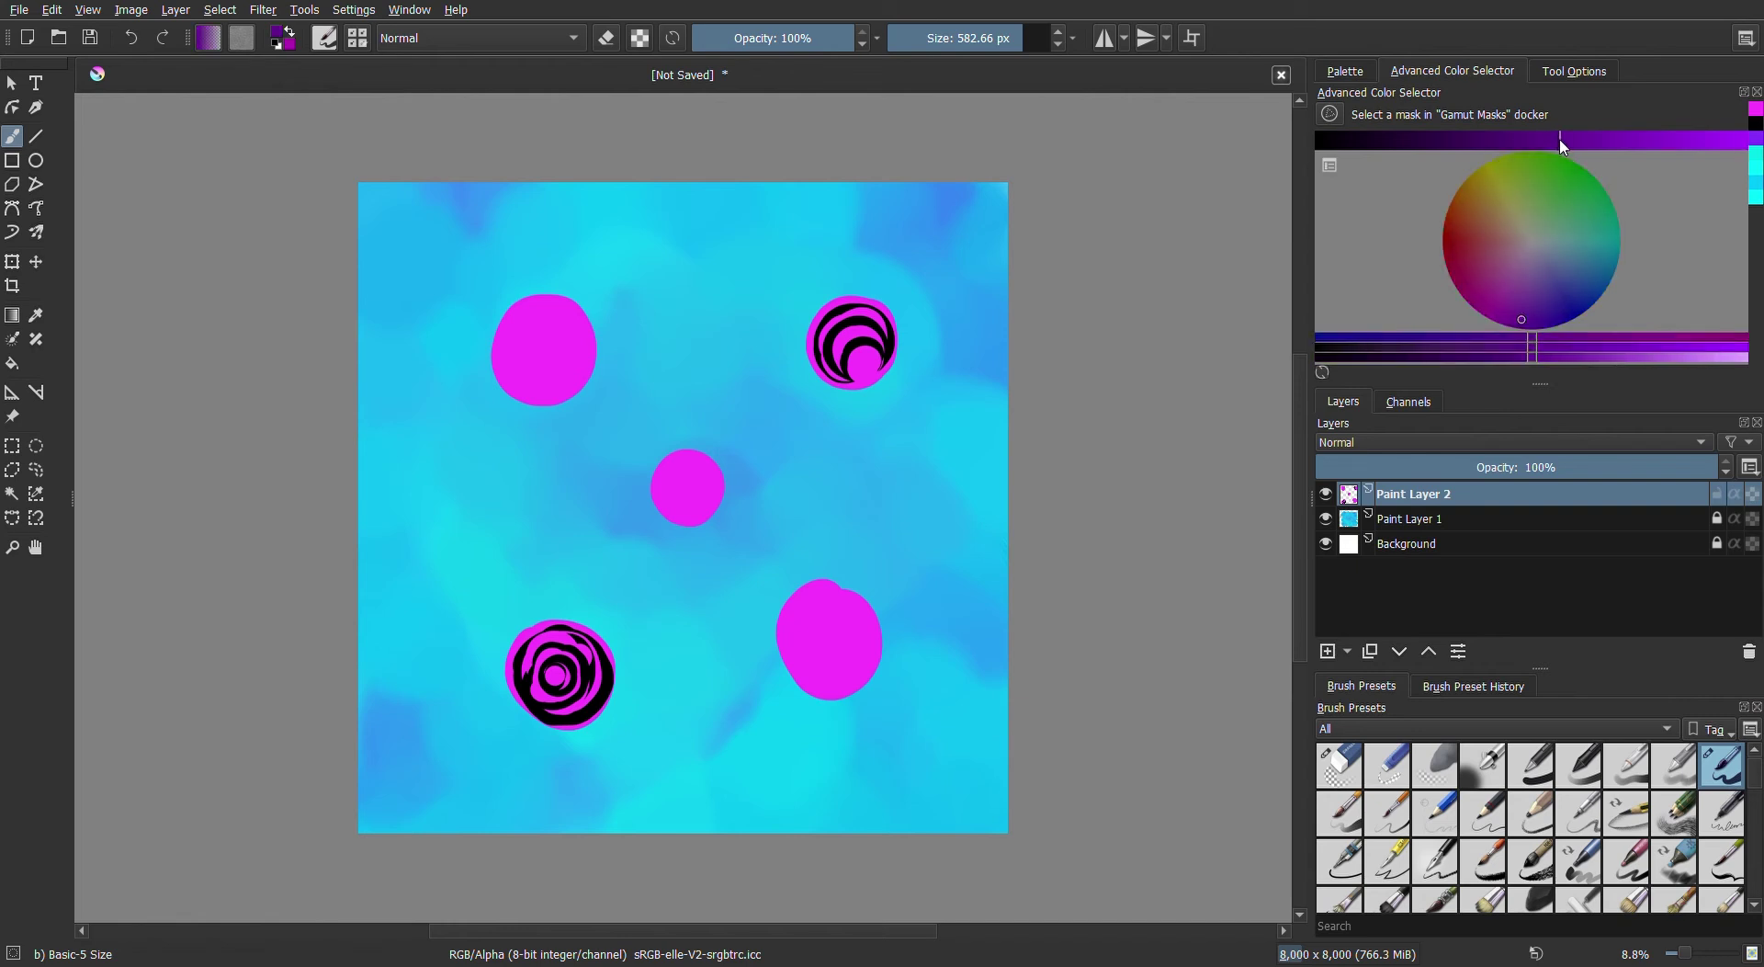
mouse_move(682, 486)
mouse_down()
mouse_move(689, 470)
mouse_move(683, 485)
mouse_up()
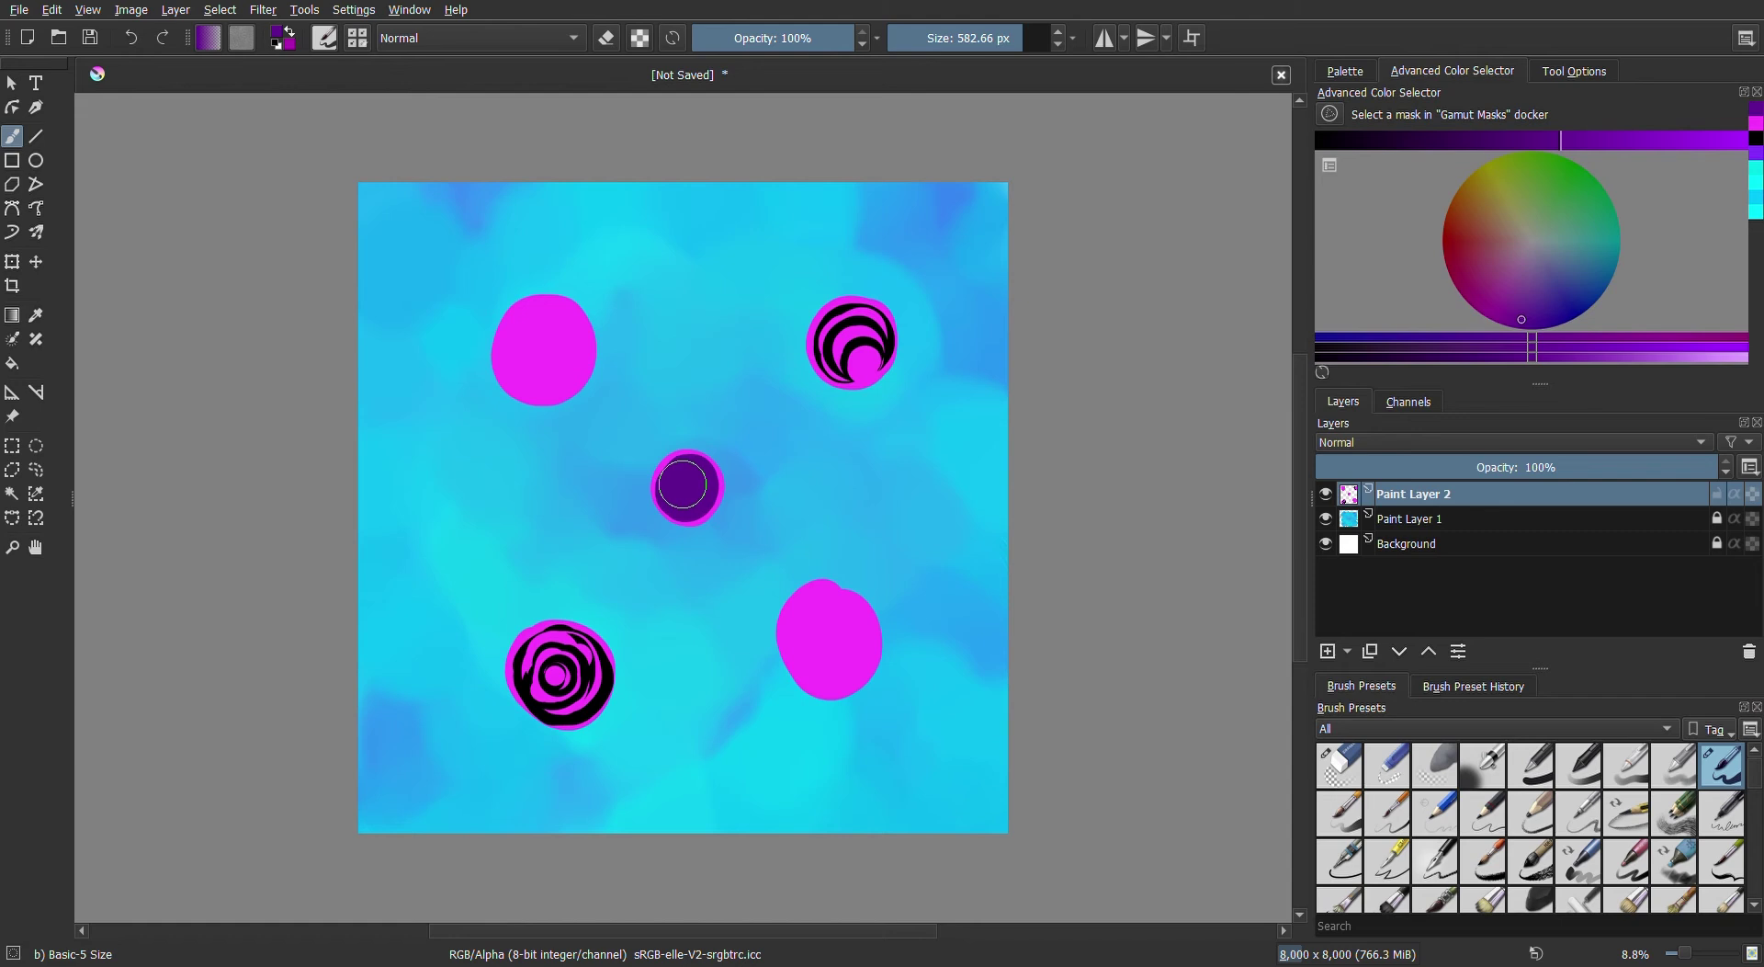
Paint a yellow-green blob inside the centre dot, then cover it with brighter cyan-green
click(1507, 182)
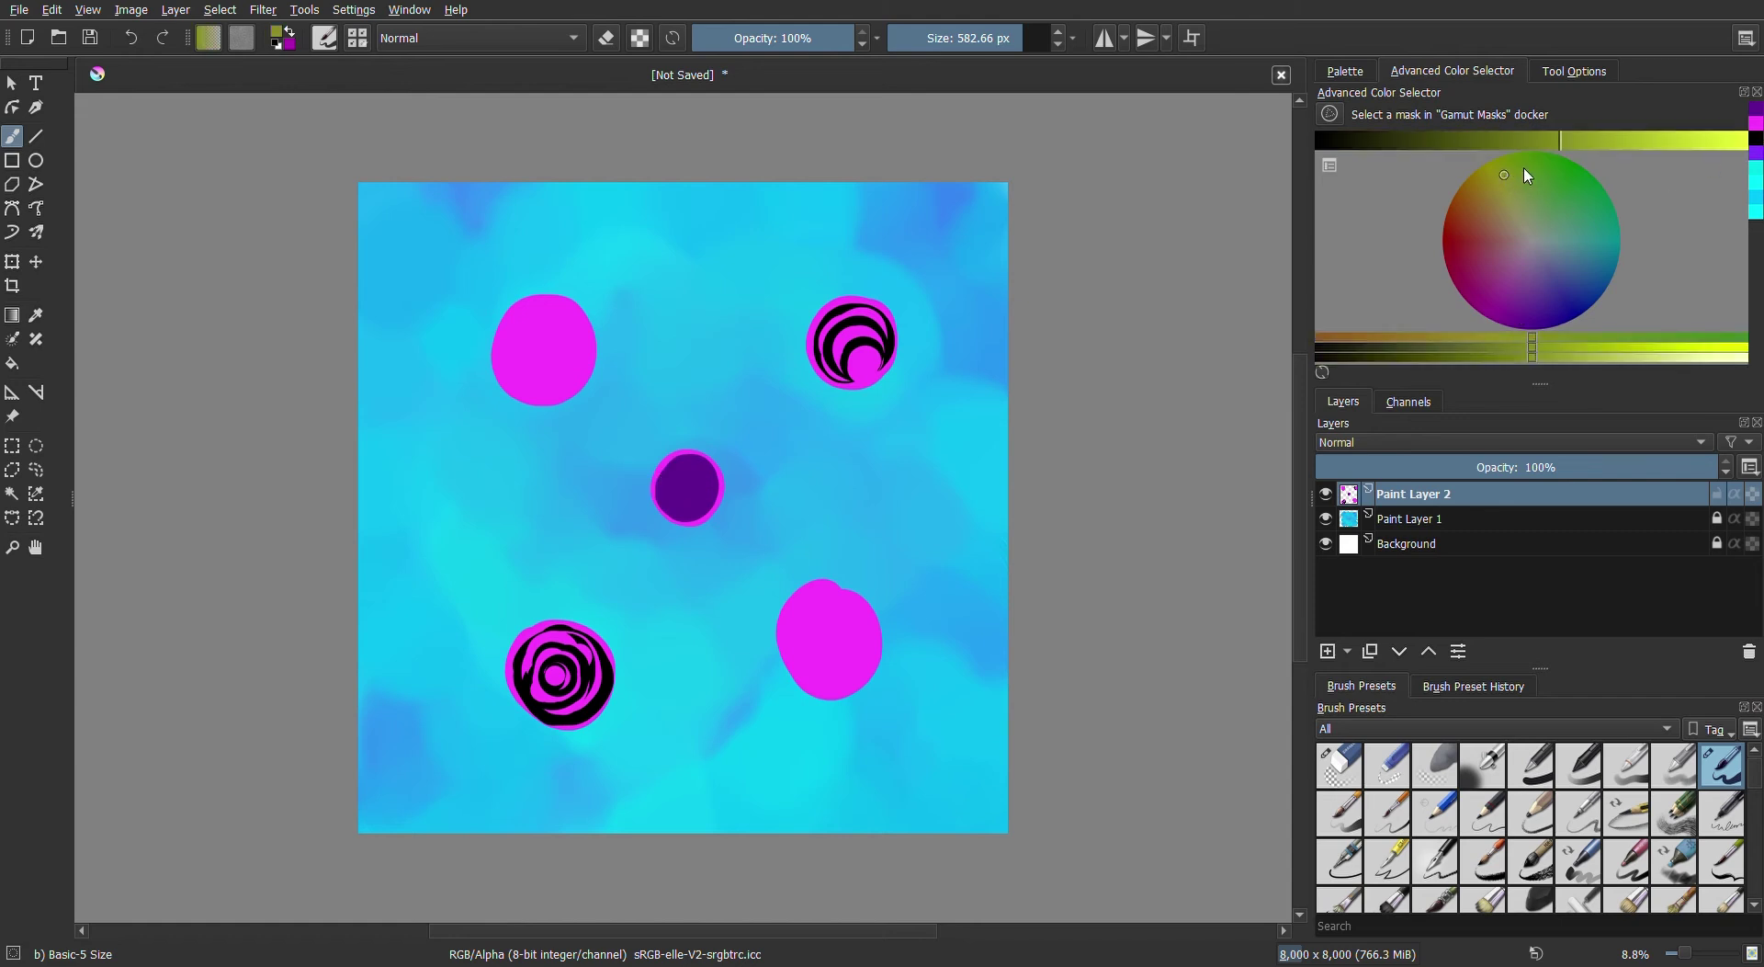
drag(1611, 139, 1645, 140)
mouse_move(678, 492)
mouse_down()
mouse_move(698, 473)
mouse_move(675, 473)
mouse_move(685, 501)
mouse_up()
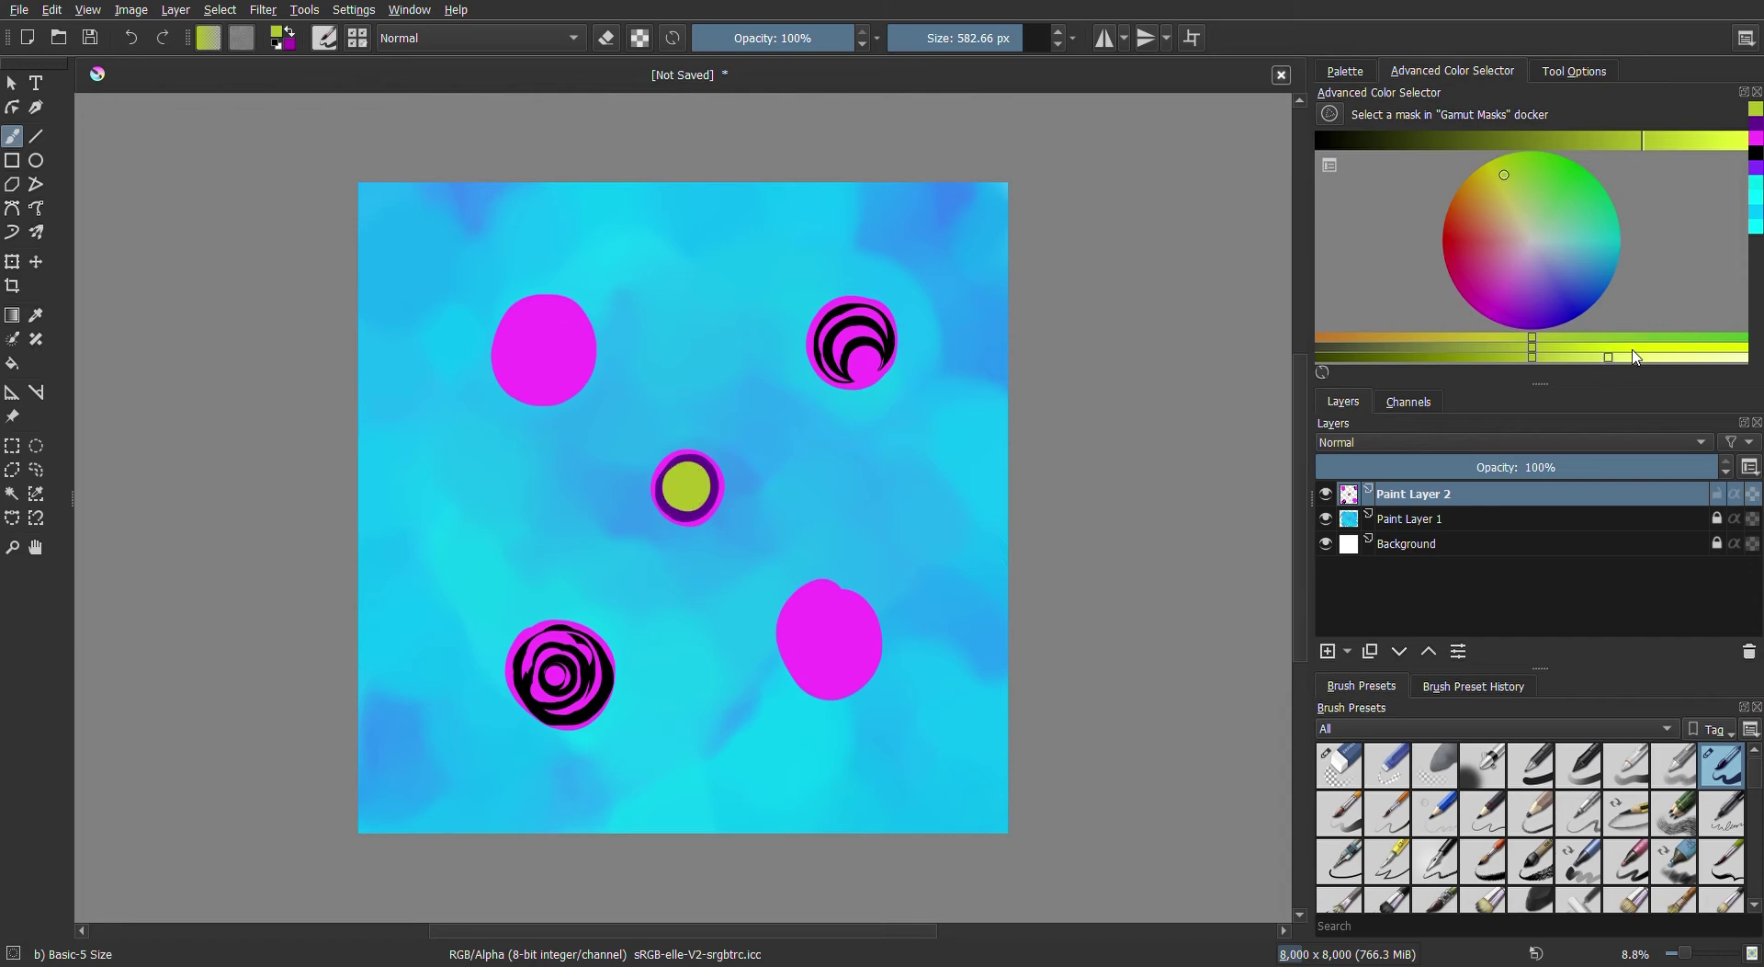
click(1746, 354)
click(1600, 228)
drag(1610, 234, 1620, 217)
mouse_move(681, 501)
mouse_down()
mouse_move(682, 477)
mouse_move(687, 491)
mouse_up()
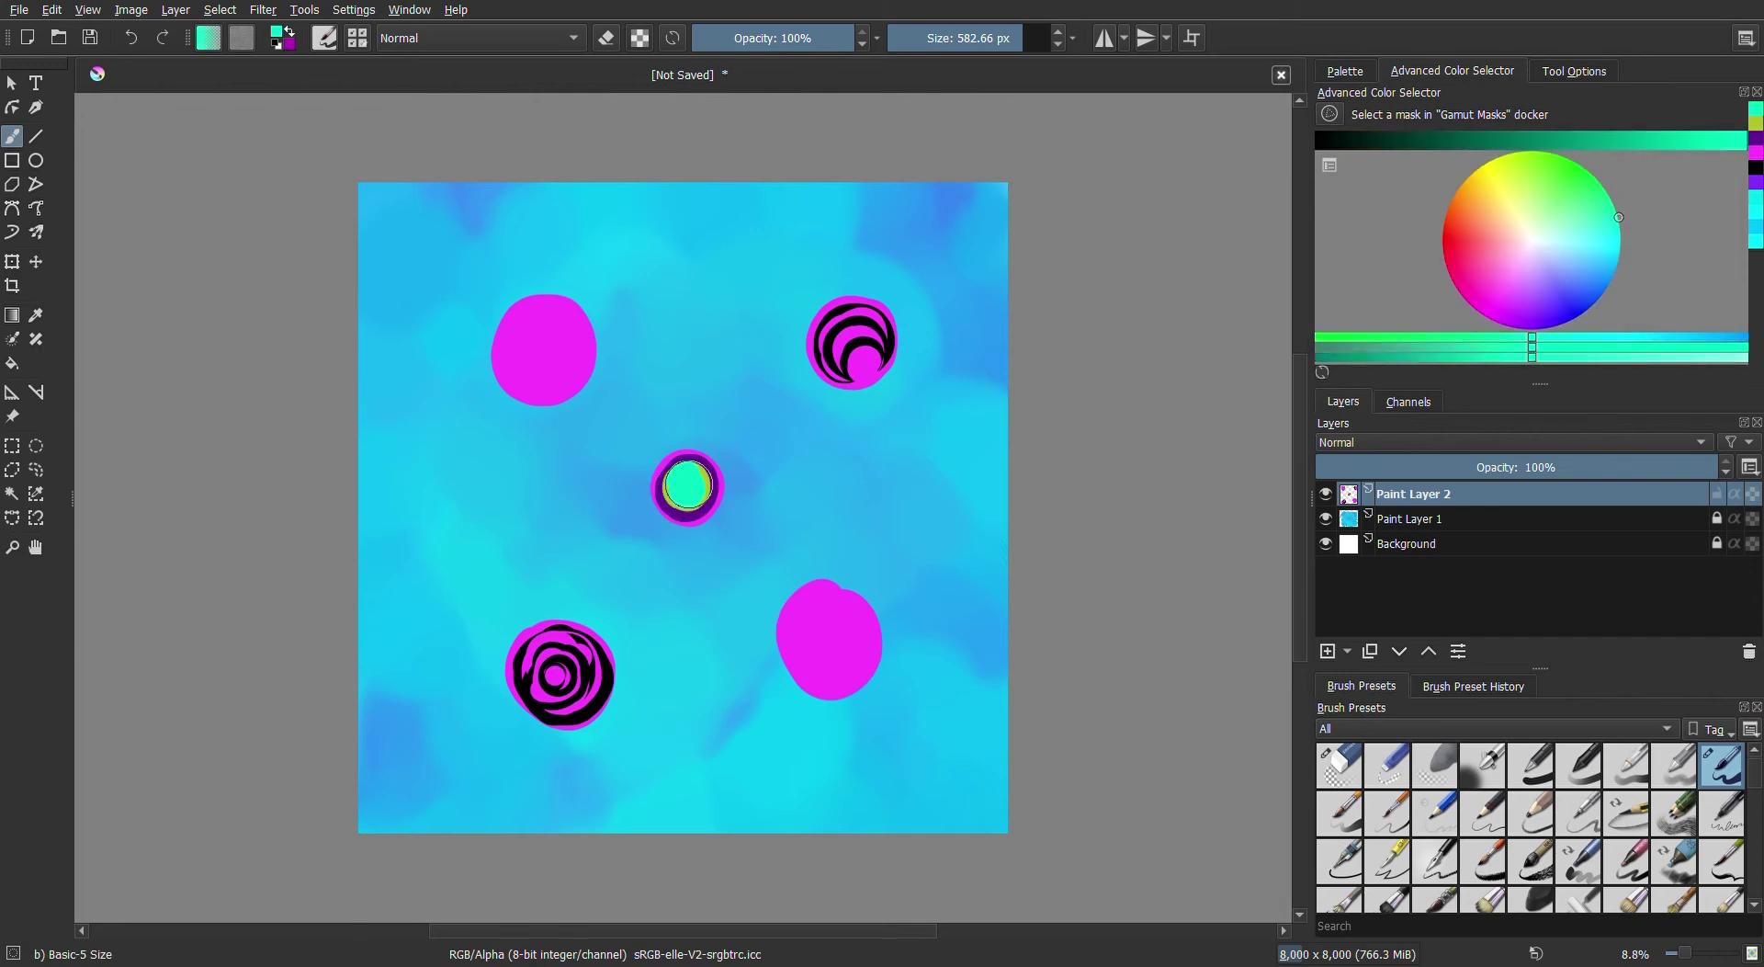
Add yellow and a black dot, shrink the brush to 162.29 px, and paint a magenta core
drag(1535, 241, 1489, 161)
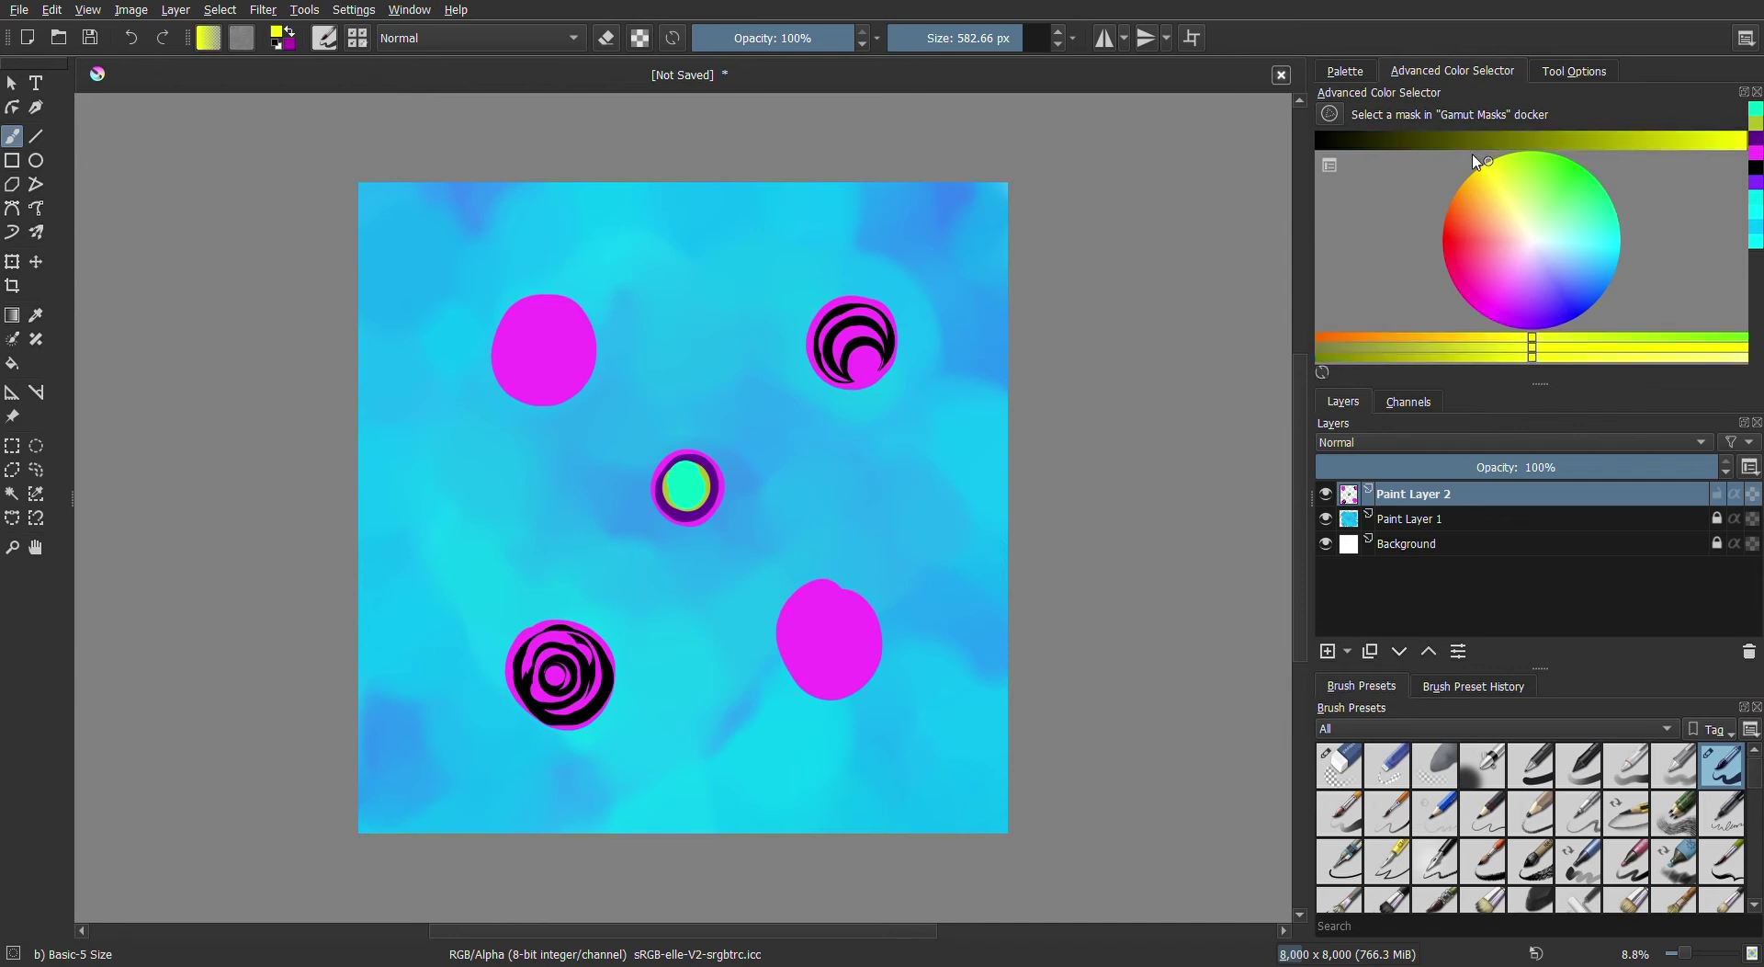
drag(682, 492, 691, 482)
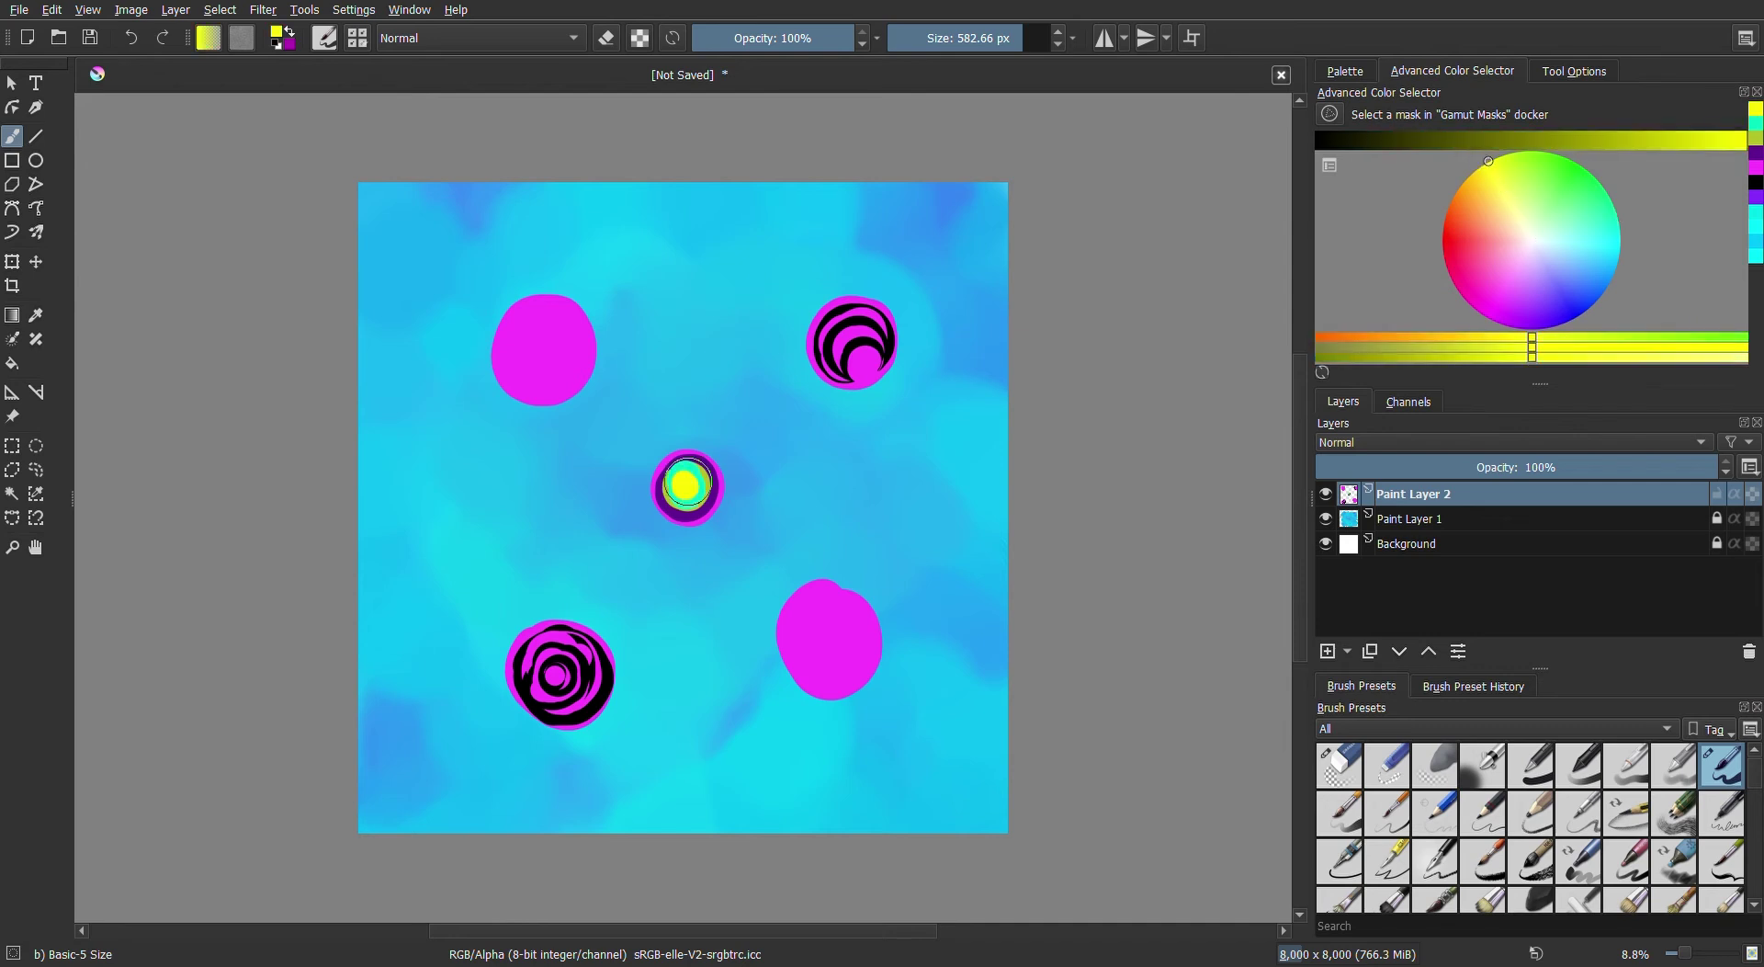
click(1757, 182)
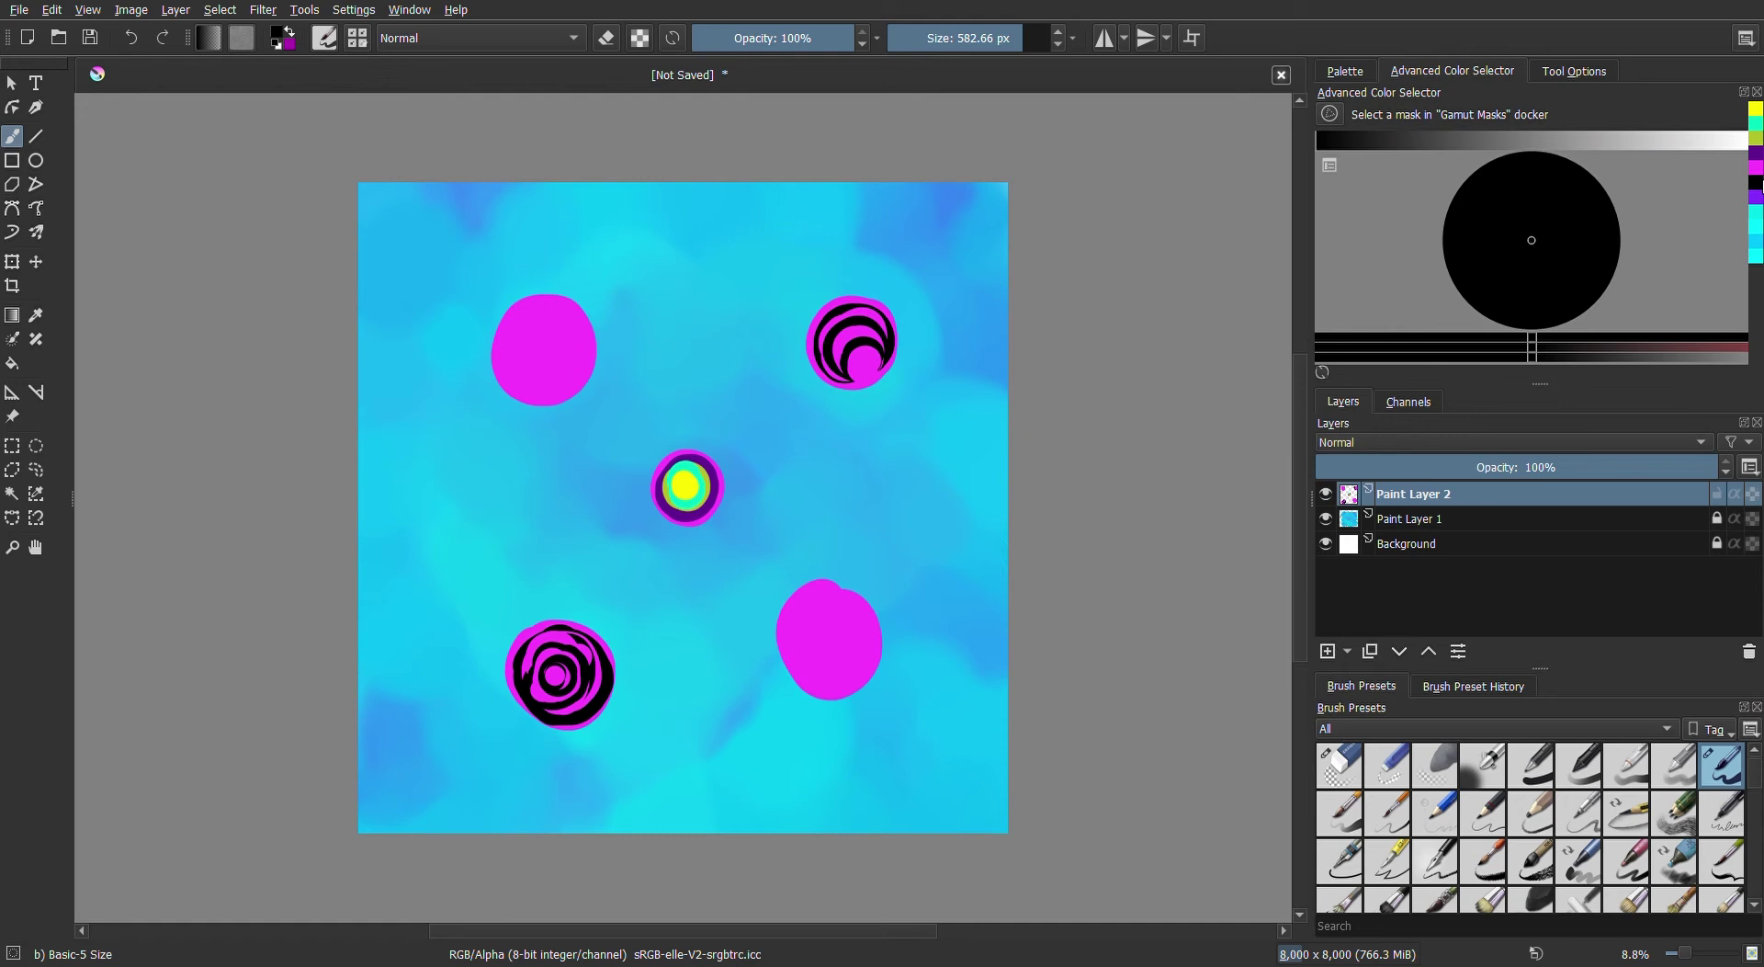
click(684, 484)
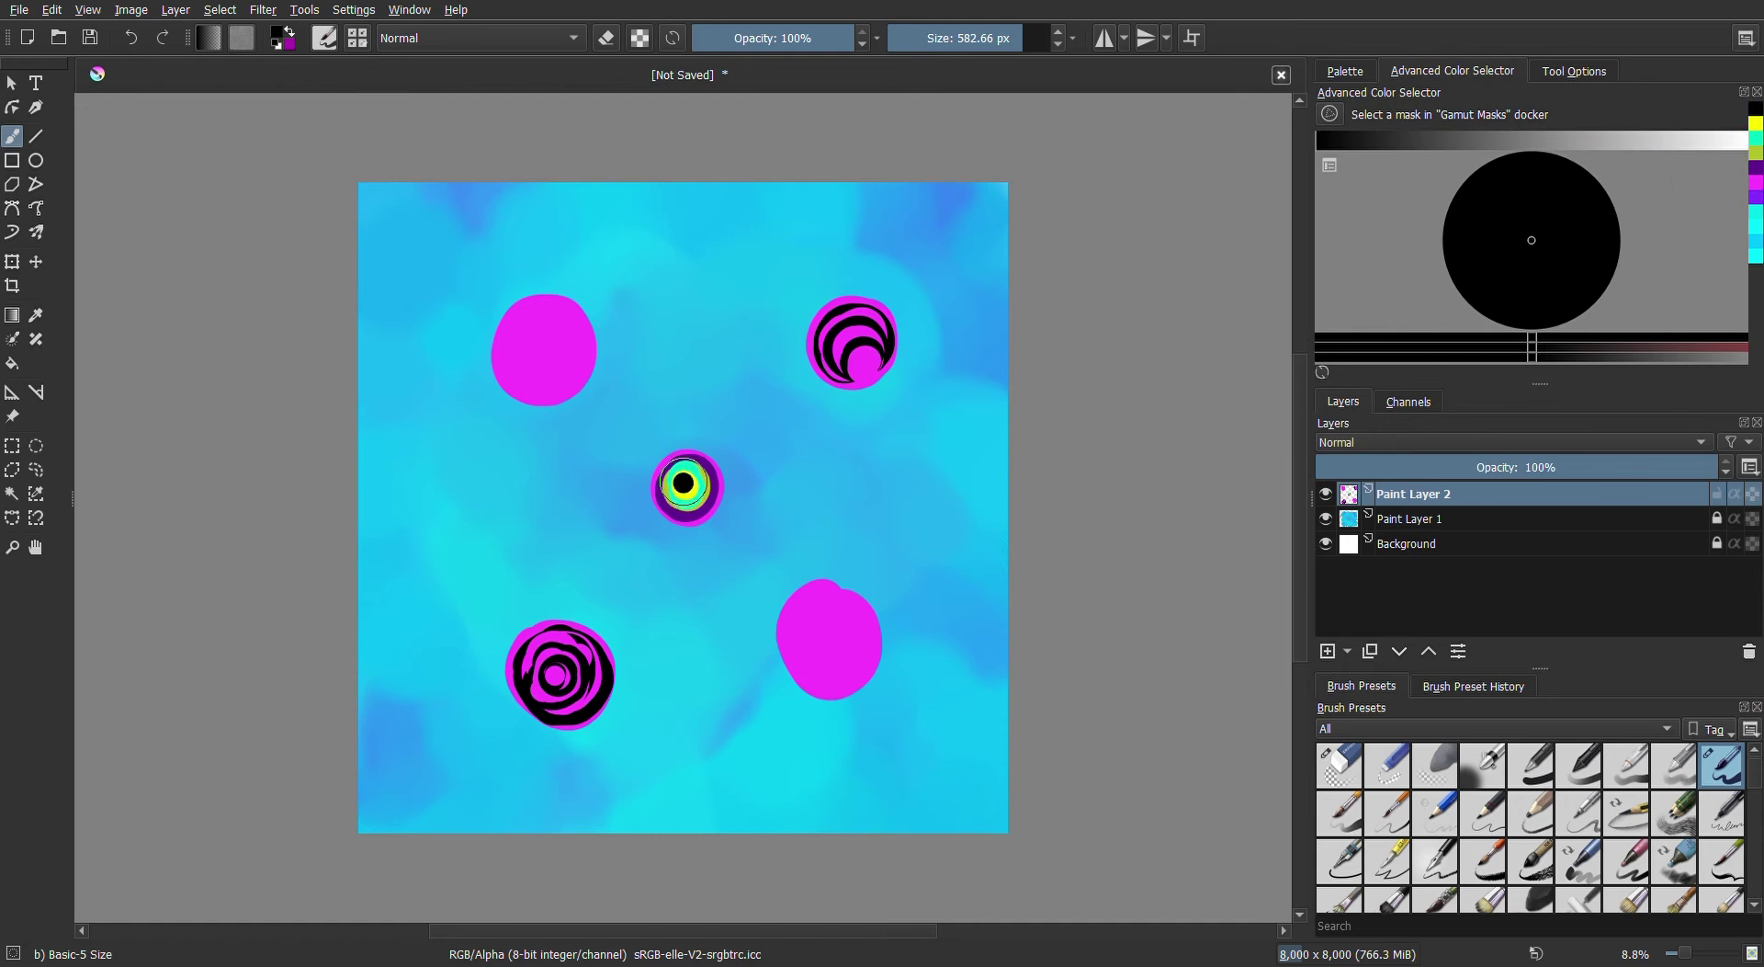
click(1757, 181)
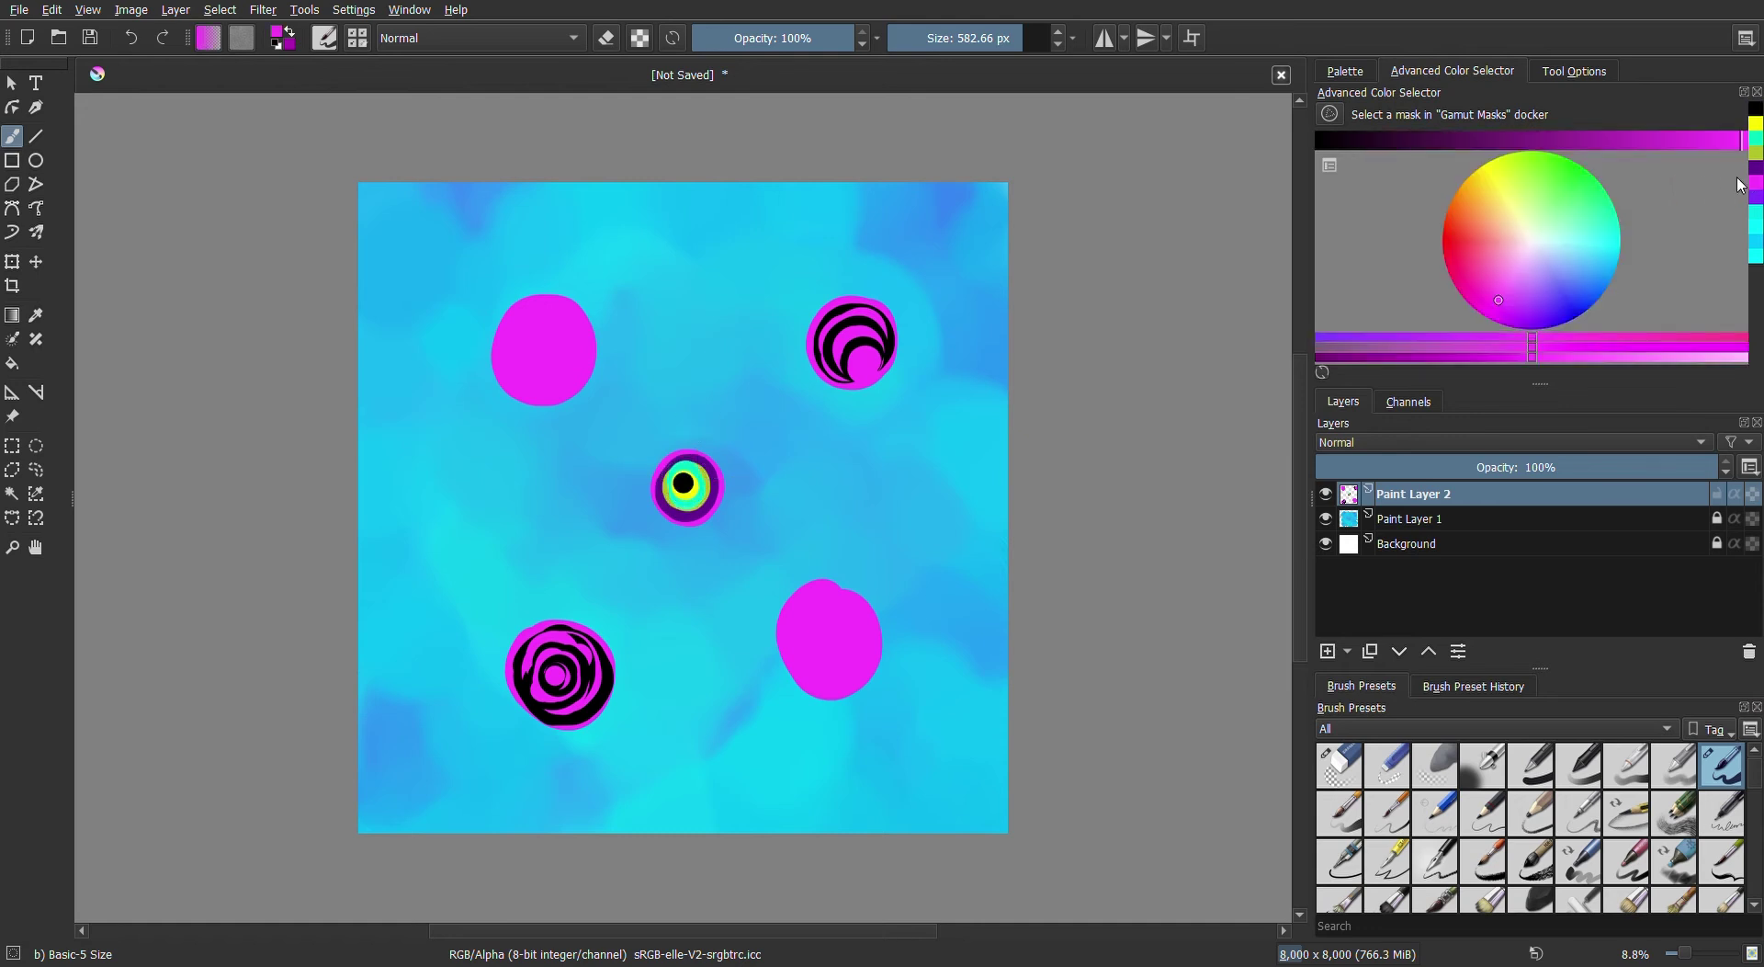
drag(1006, 41, 977, 41)
click(683, 483)
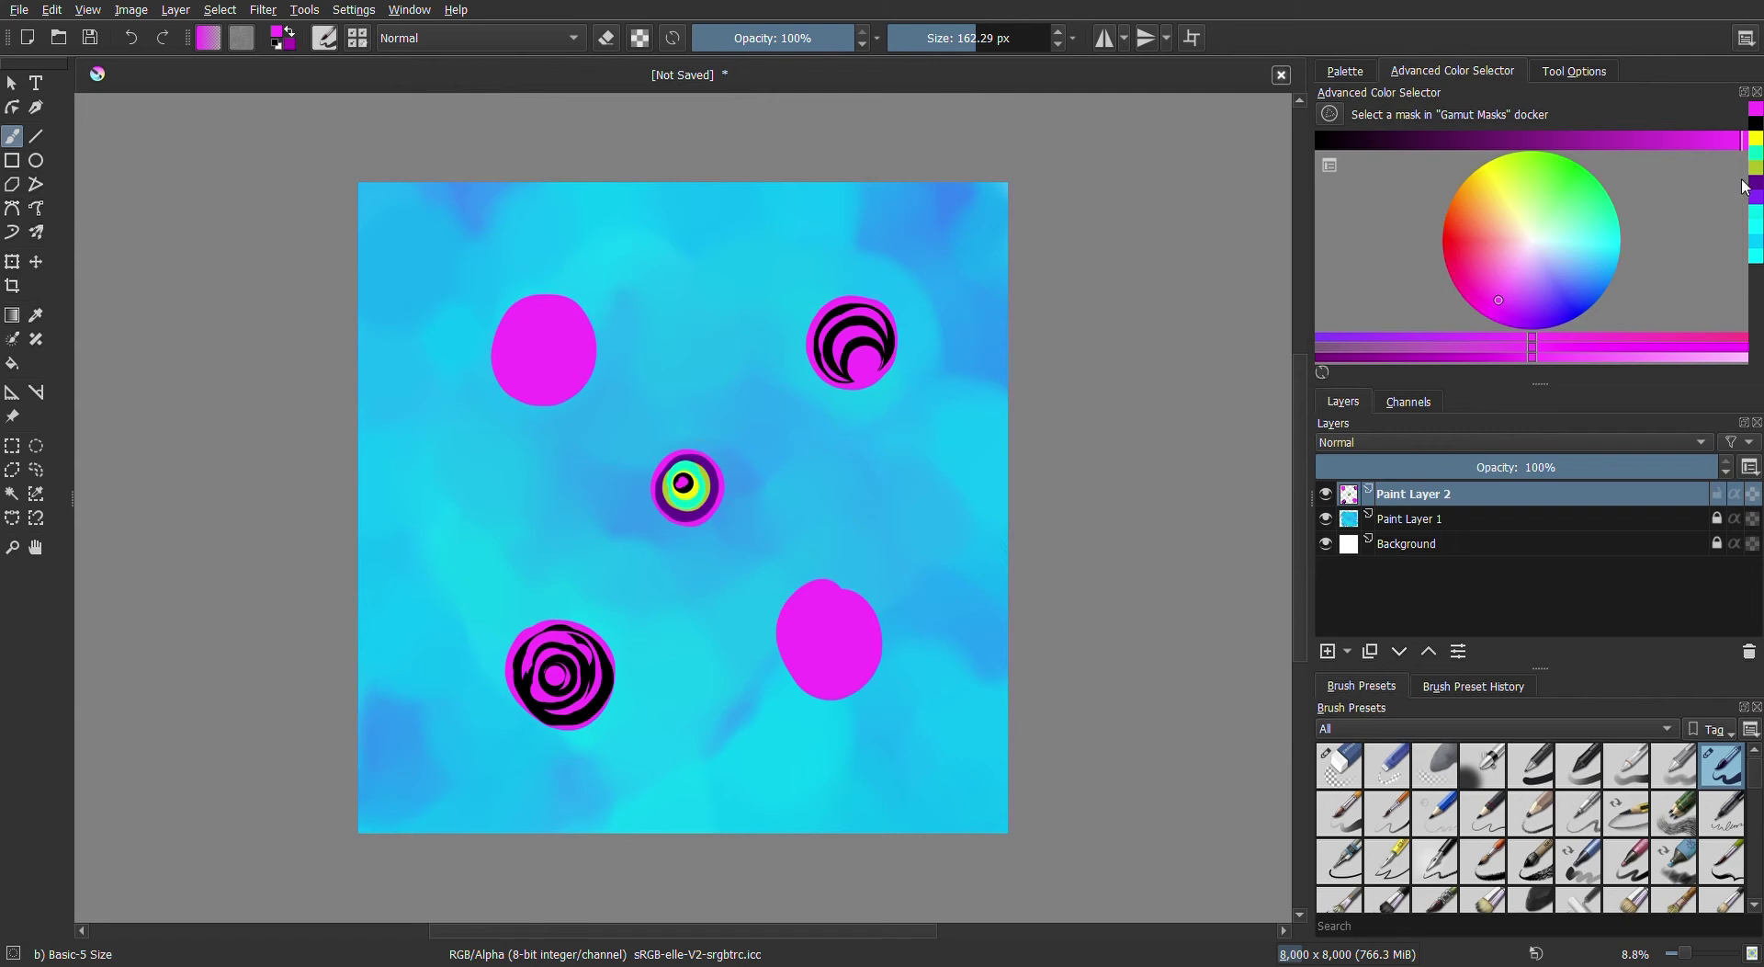
click(1757, 225)
Paint a cyan ring in the bottom-right dot, edge it with magenta, and refill cyan inside
mouse_move(827, 620)
mouse_down()
mouse_move(803, 618)
mouse_move(832, 644)
mouse_move(805, 639)
mouse_move(830, 669)
mouse_move(821, 625)
mouse_move(848, 655)
mouse_up()
key(x)
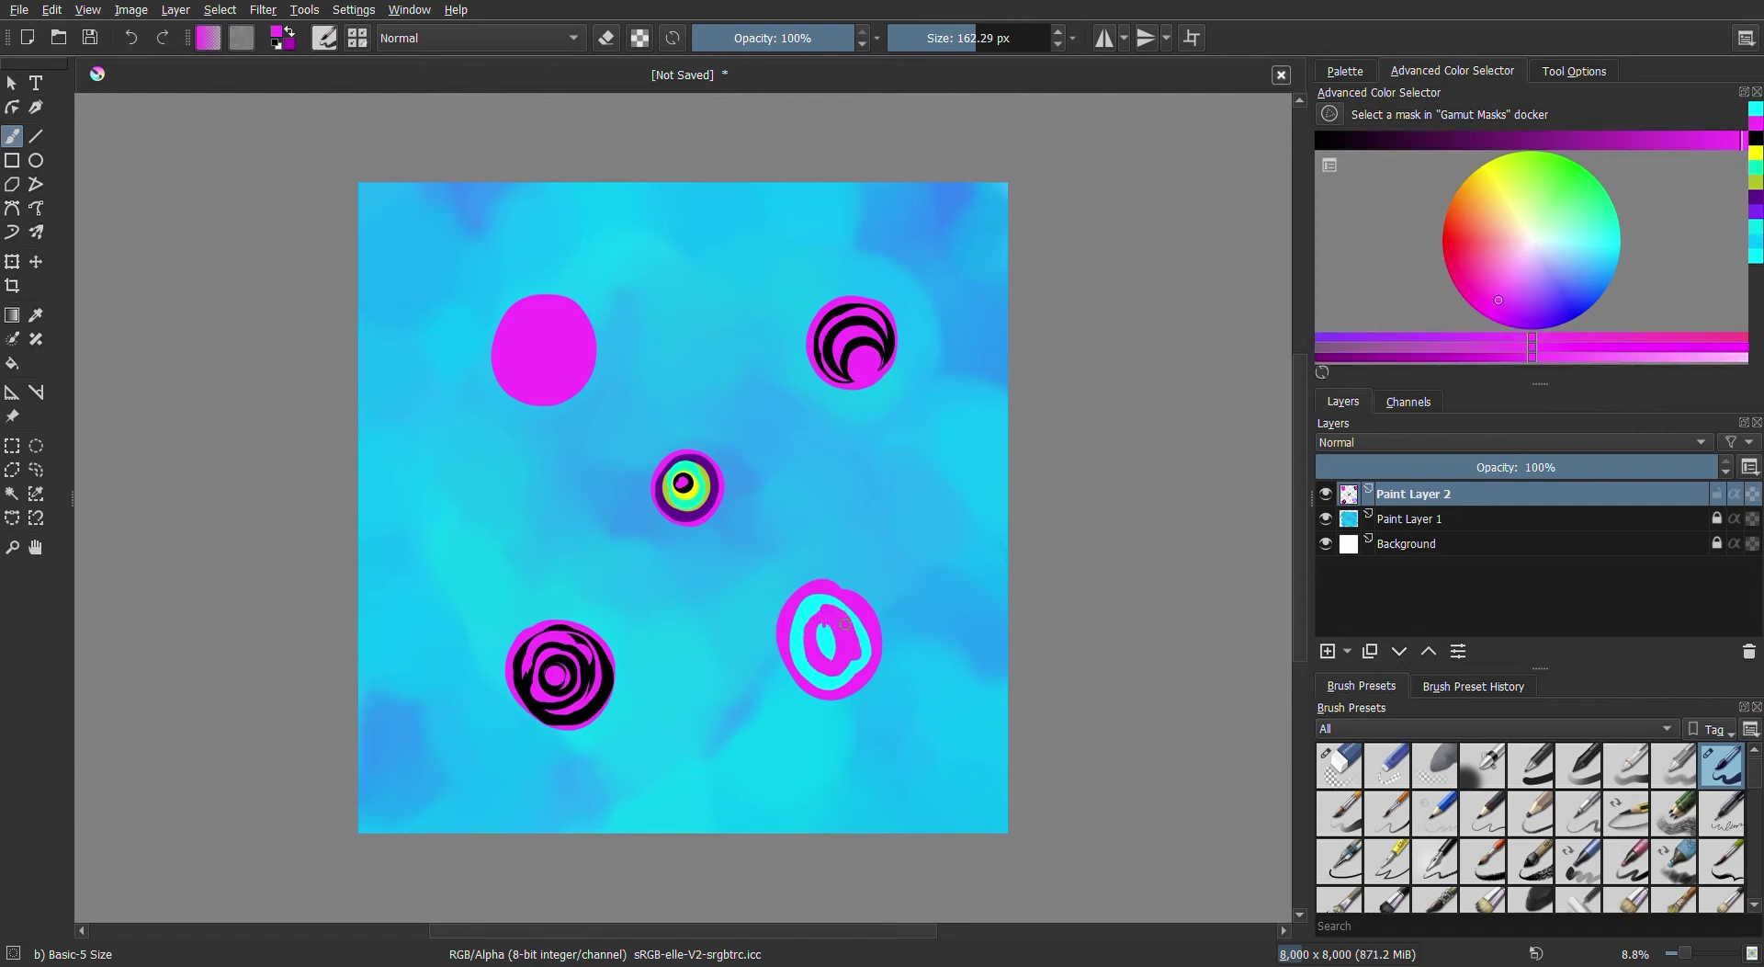
drag(853, 658, 819, 677)
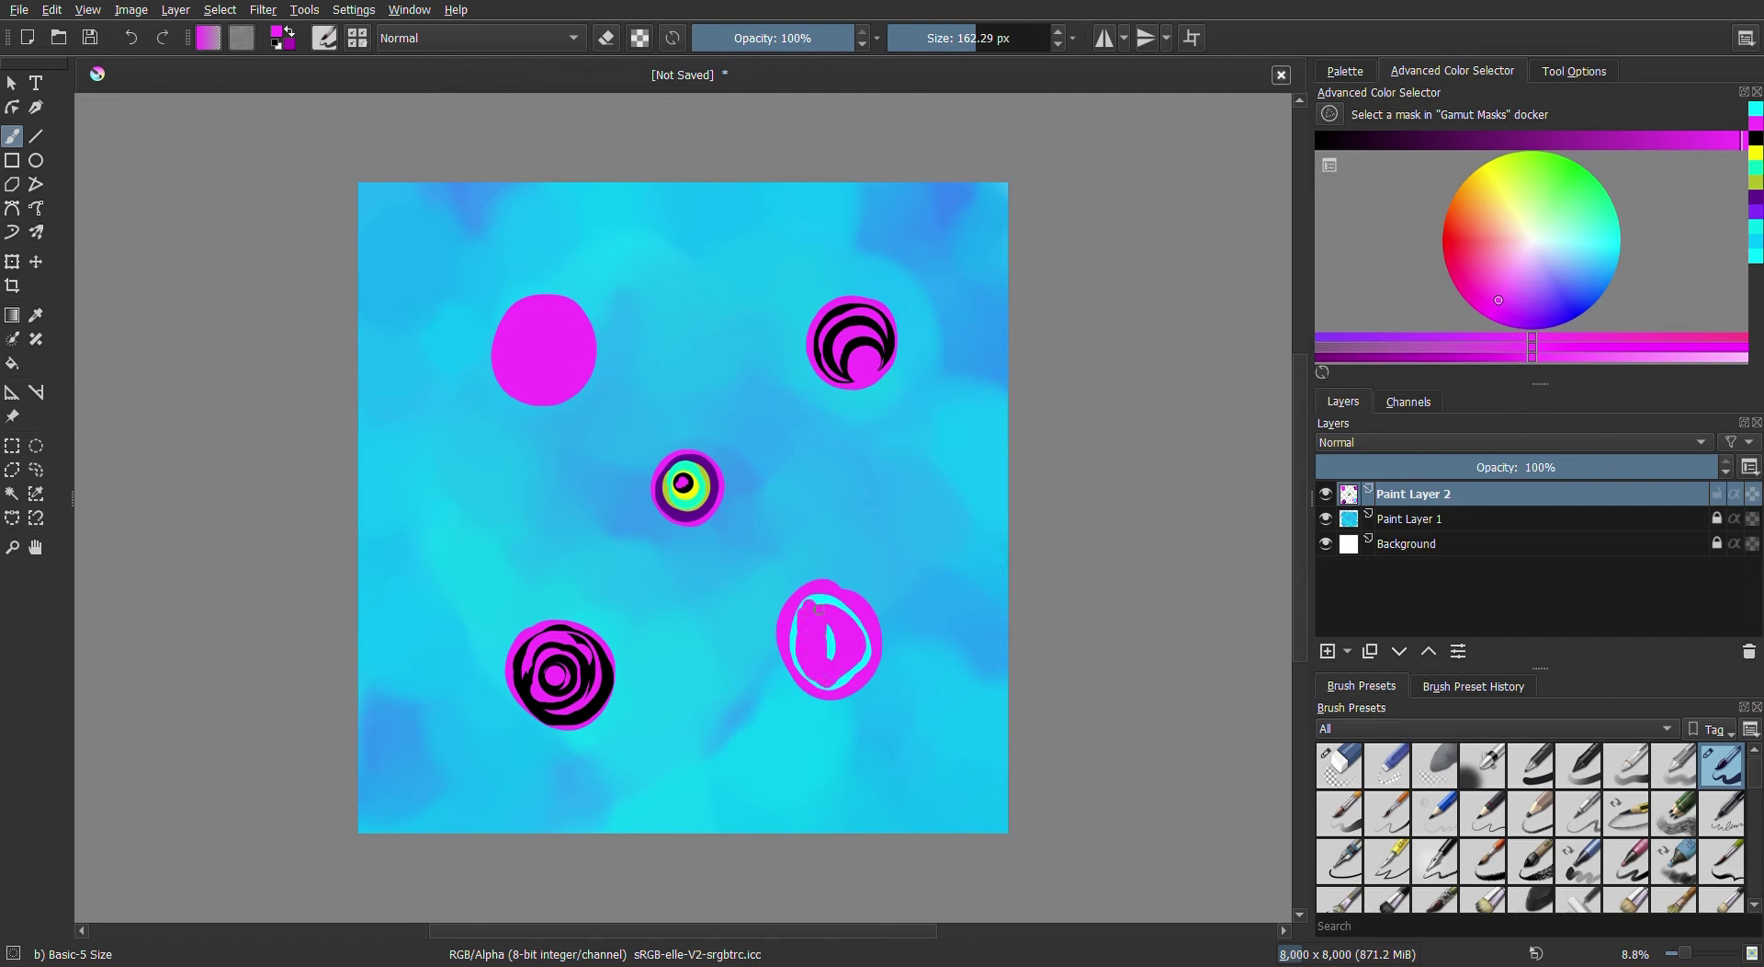
click(851, 645)
ctrl+click(751, 664)
mouse_move(847, 622)
mouse_down()
mouse_move(833, 665)
mouse_move(820, 612)
mouse_move(820, 647)
mouse_move(833, 633)
mouse_up()
Add magenta and cyan centre strokes to the bottom-right dot, then fill the top-left dot cyan
click(1757, 123)
click(1757, 123)
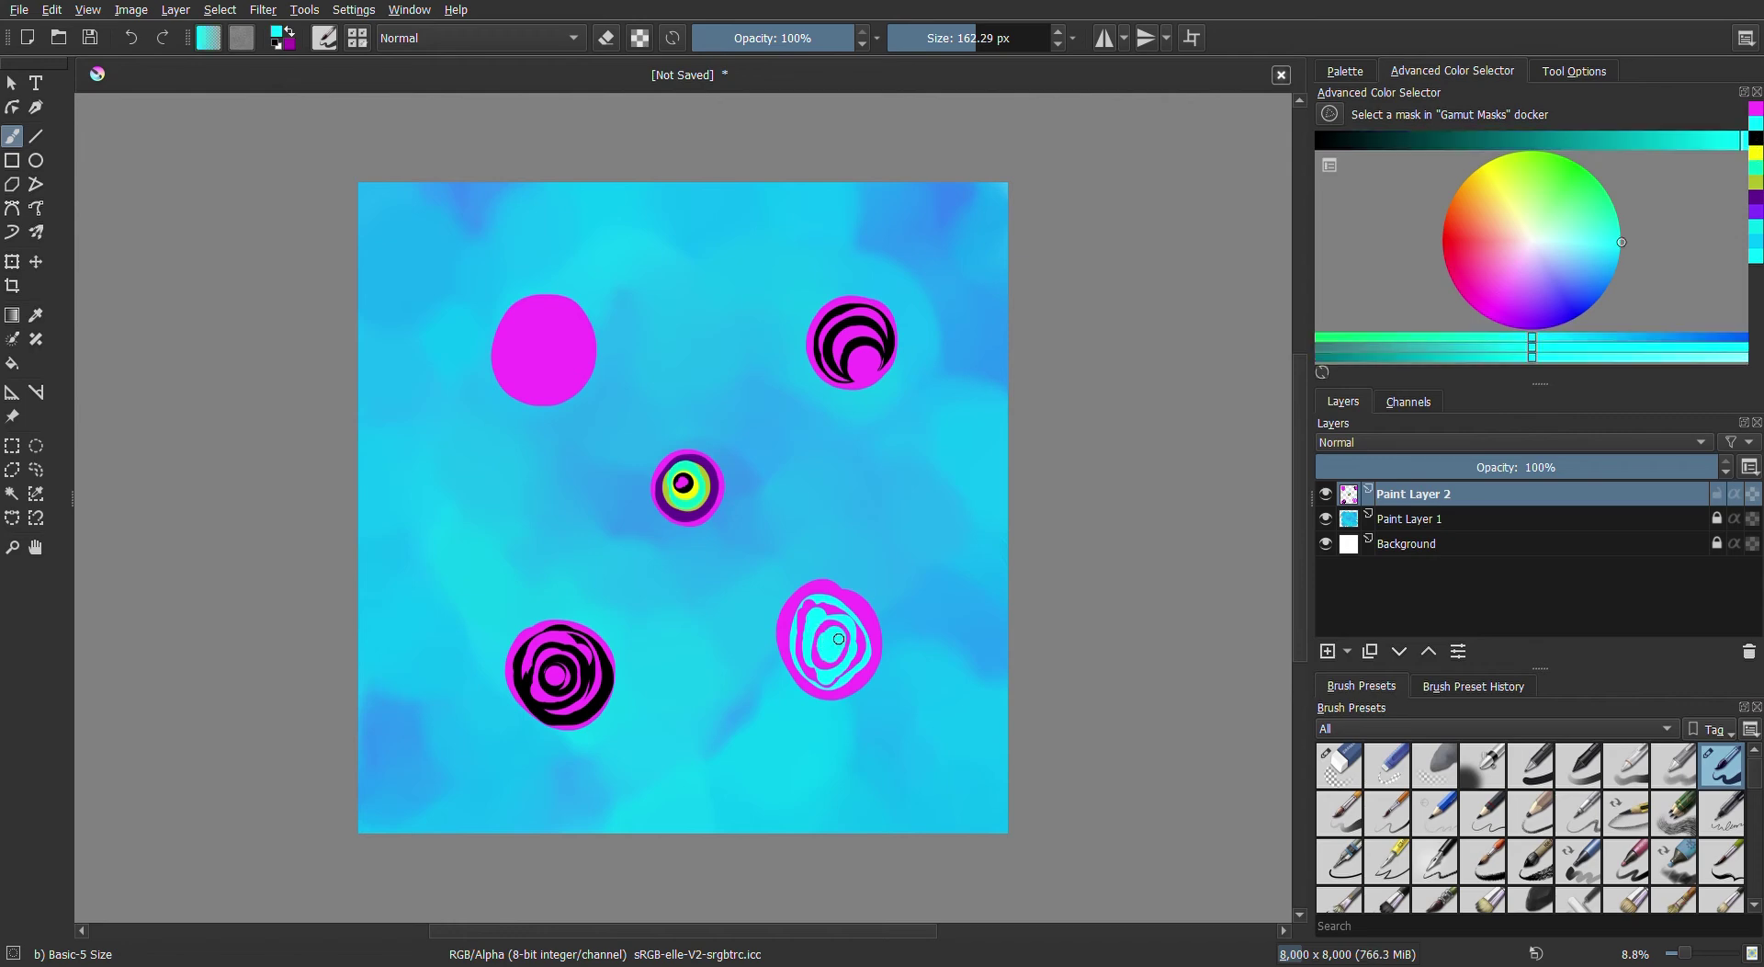
click(1757, 131)
drag(830, 638, 836, 630)
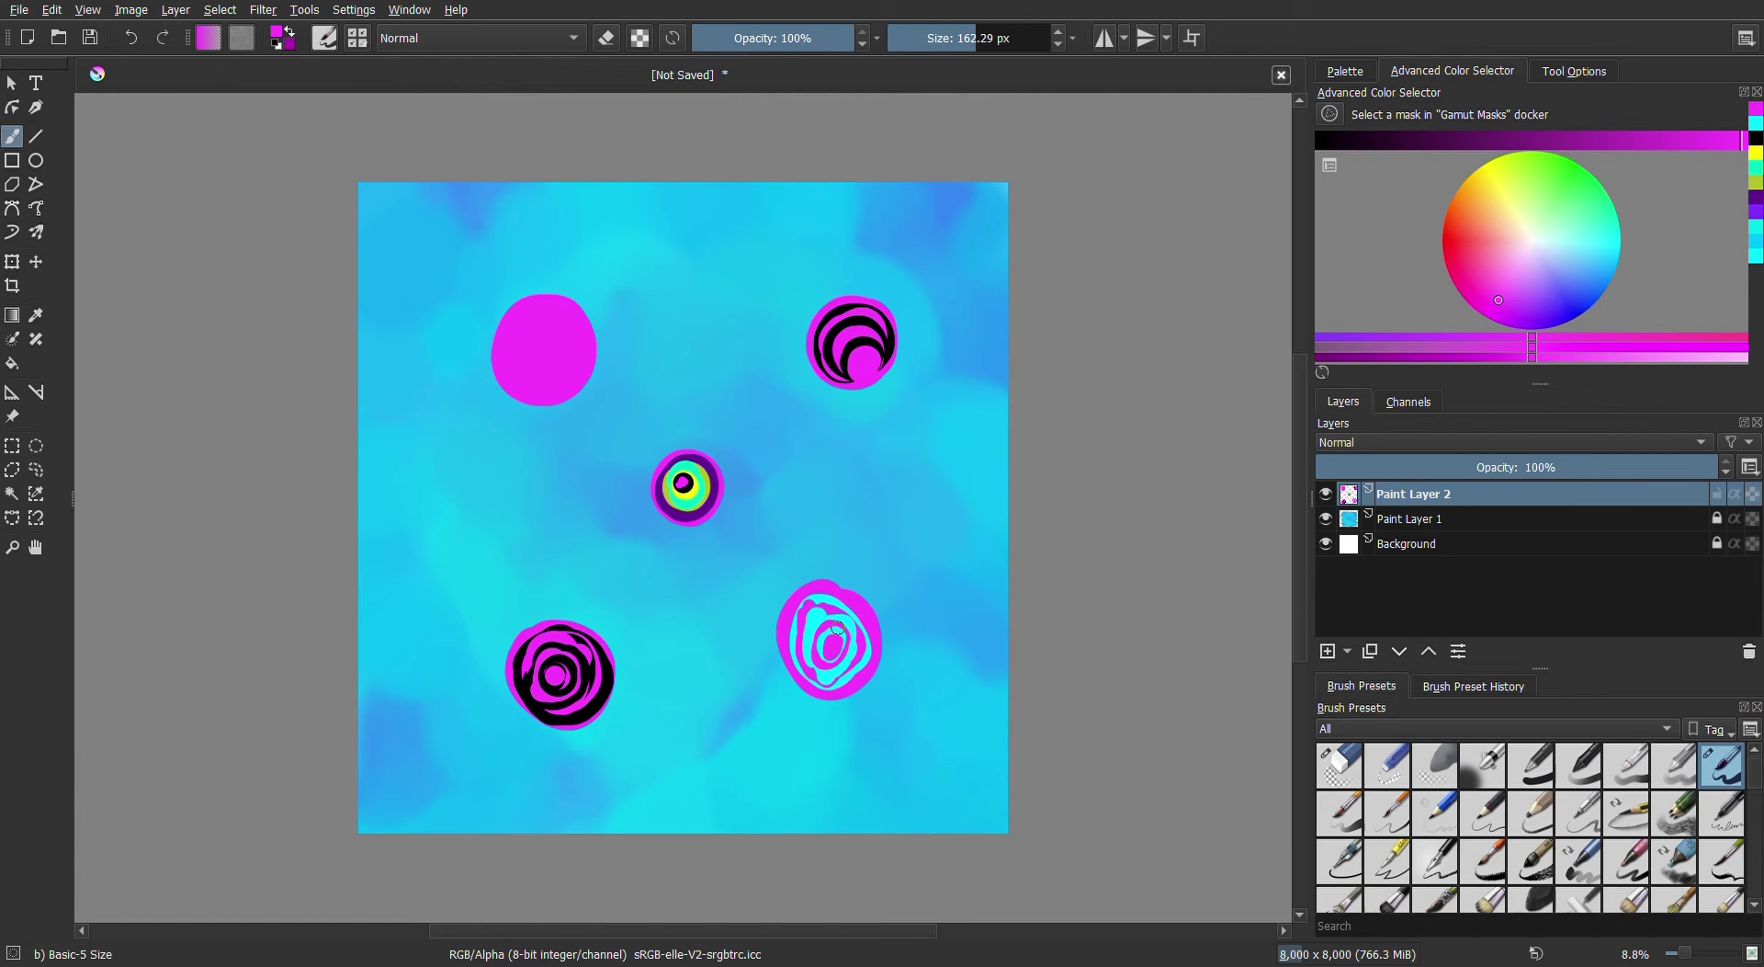
click(1752, 123)
drag(832, 650, 835, 635)
mouse_move(519, 322)
mouse_down()
mouse_move(511, 362)
mouse_move(558, 349)
mouse_up()
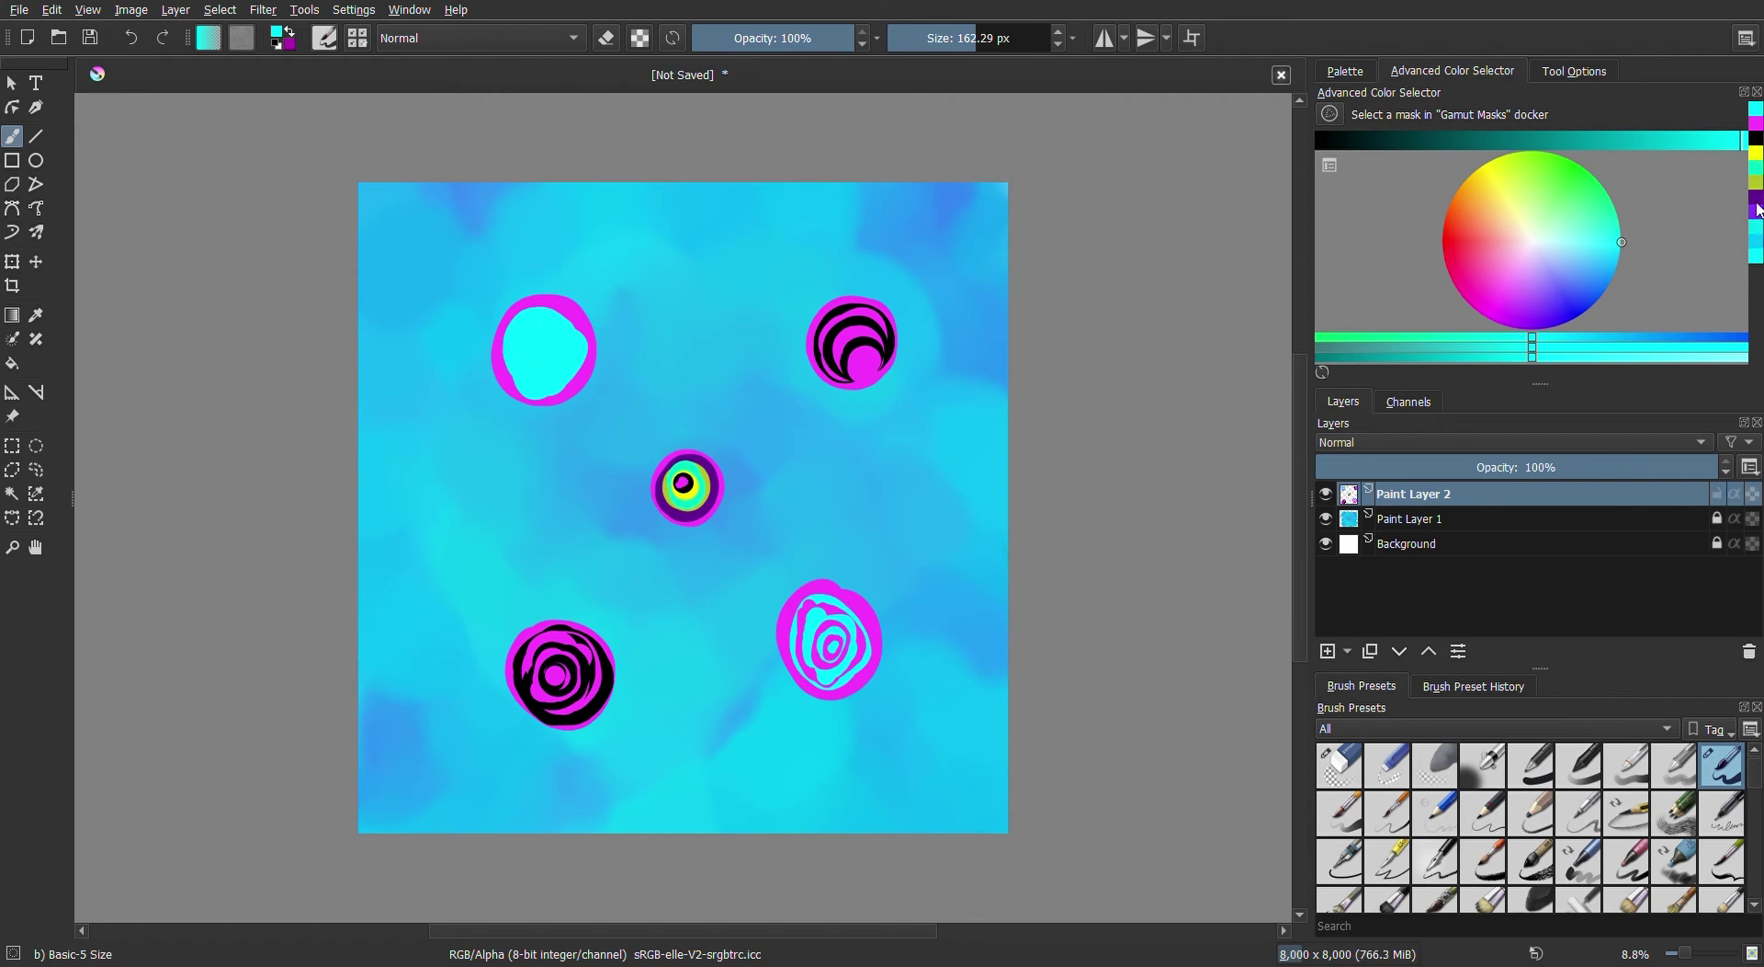
Paint magenta, then cyan, over the top-left circle's centre
click(1756, 122)
drag(540, 345, 564, 354)
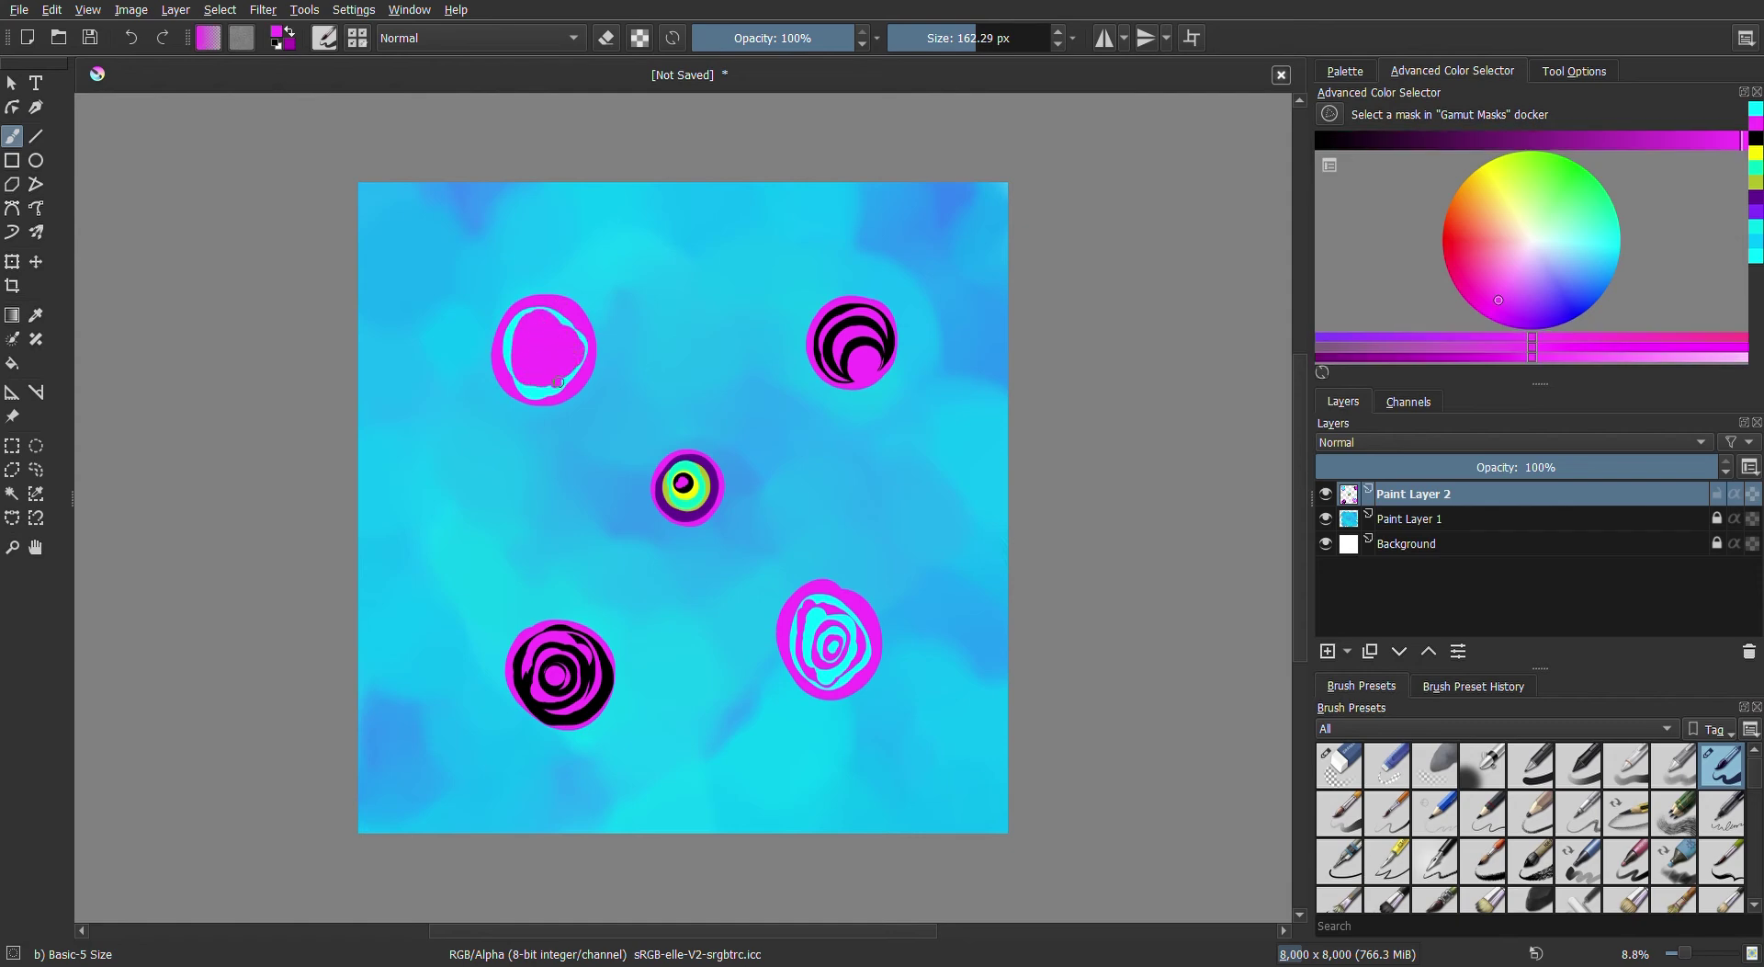
click(1749, 124)
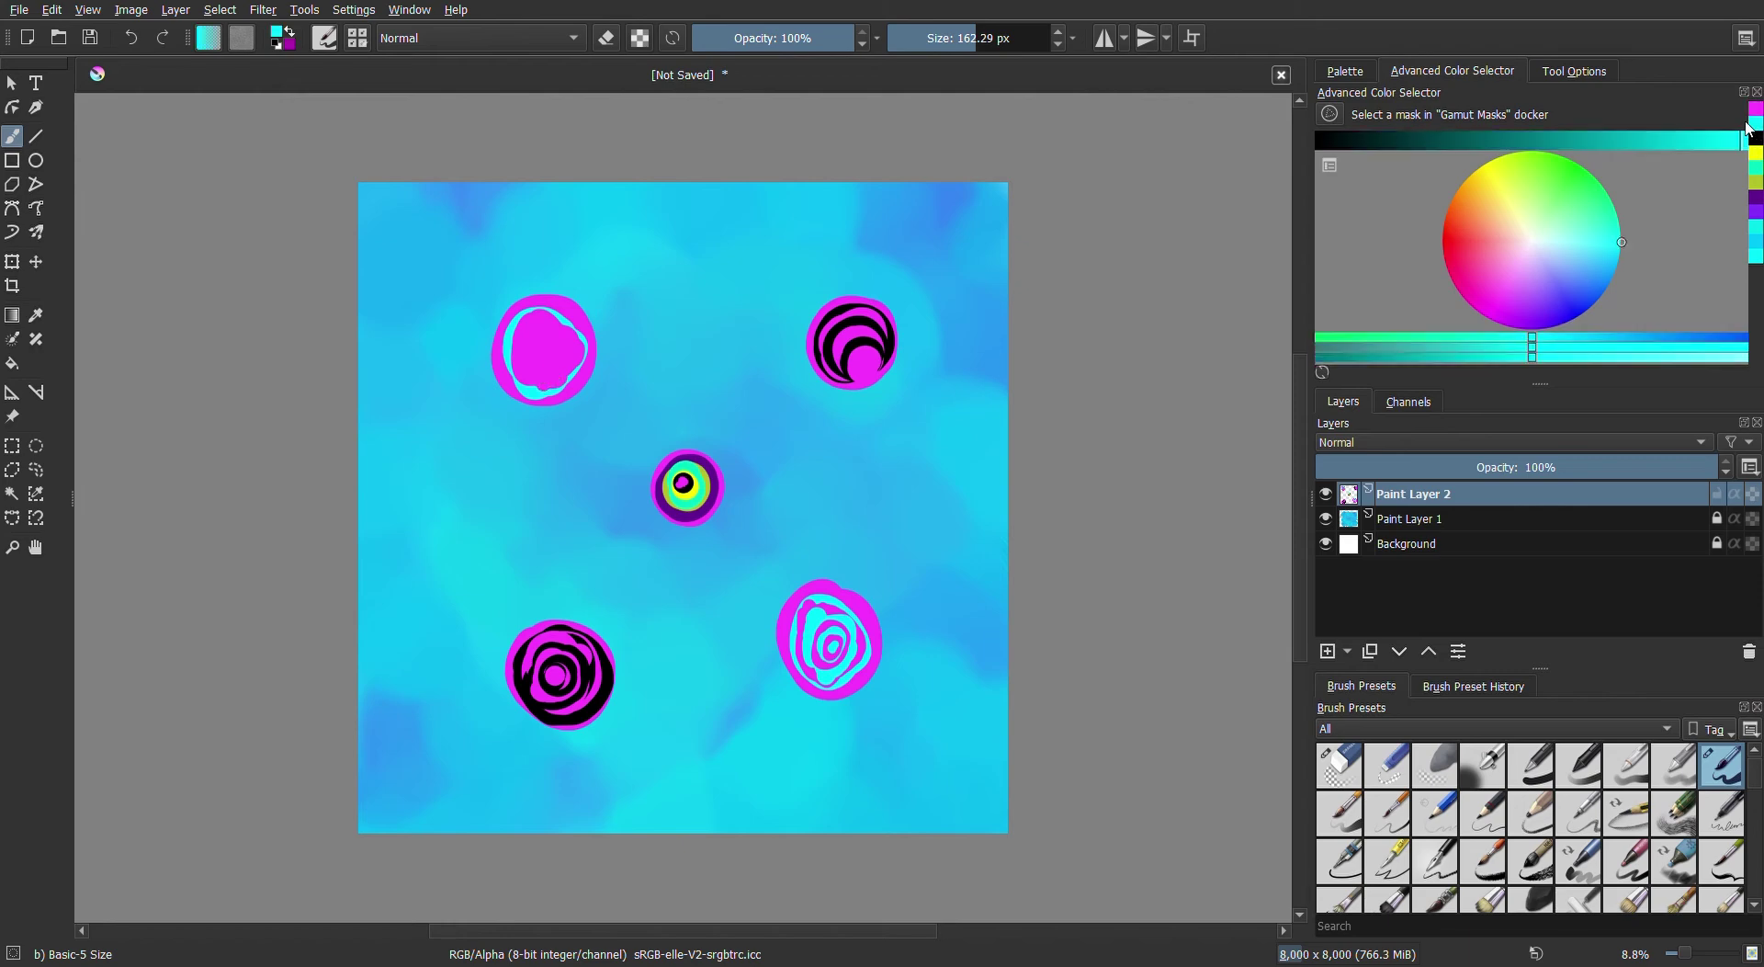
drag(518, 347, 565, 356)
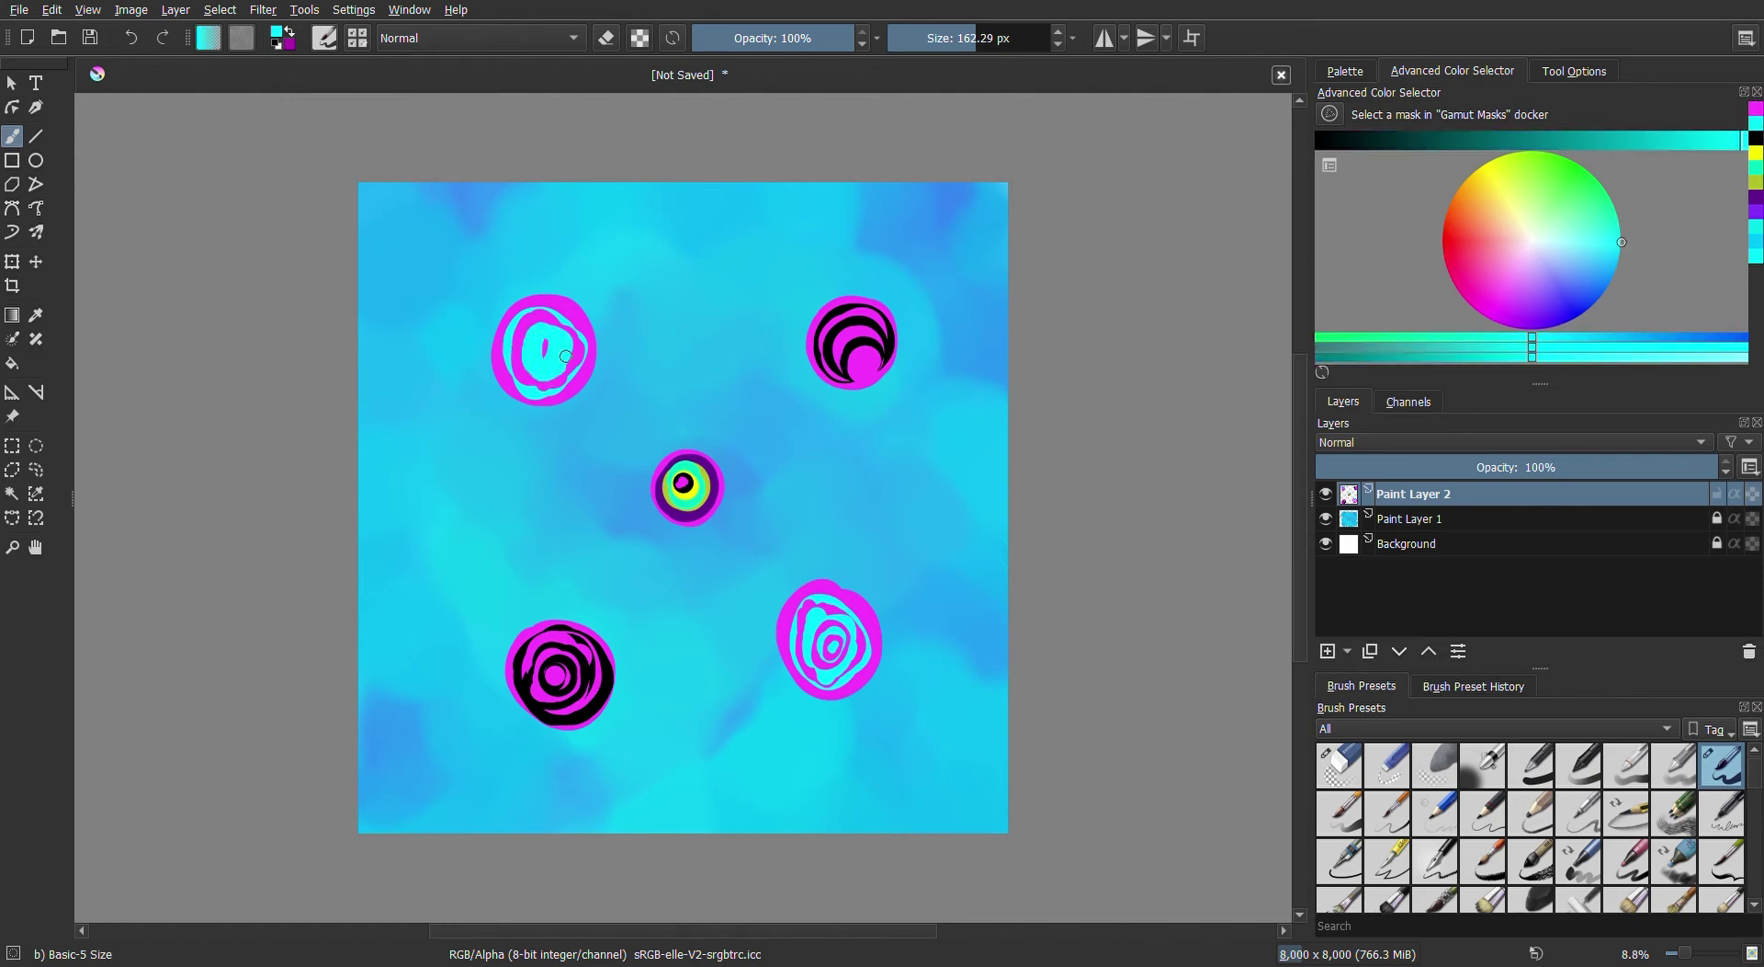
Add a magenta ring and a small magenta centre dot inside the top-left swirl
click(1756, 127)
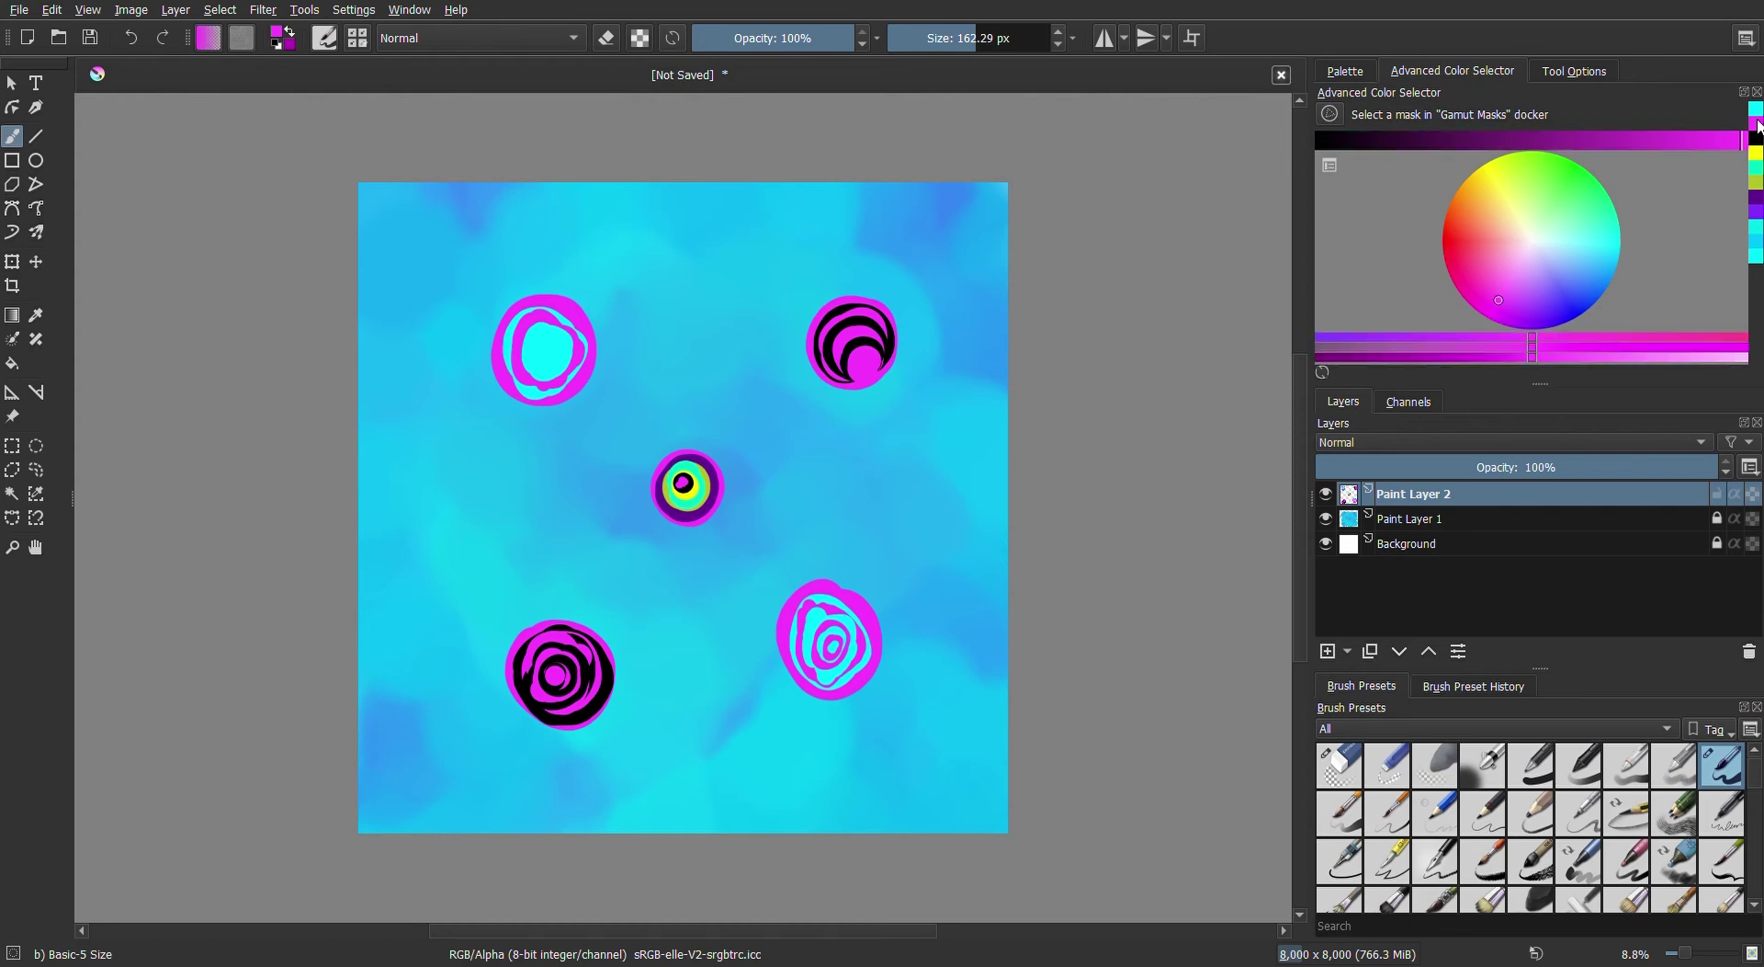
drag(542, 340, 541, 354)
drag(549, 359, 550, 346)
click(1758, 125)
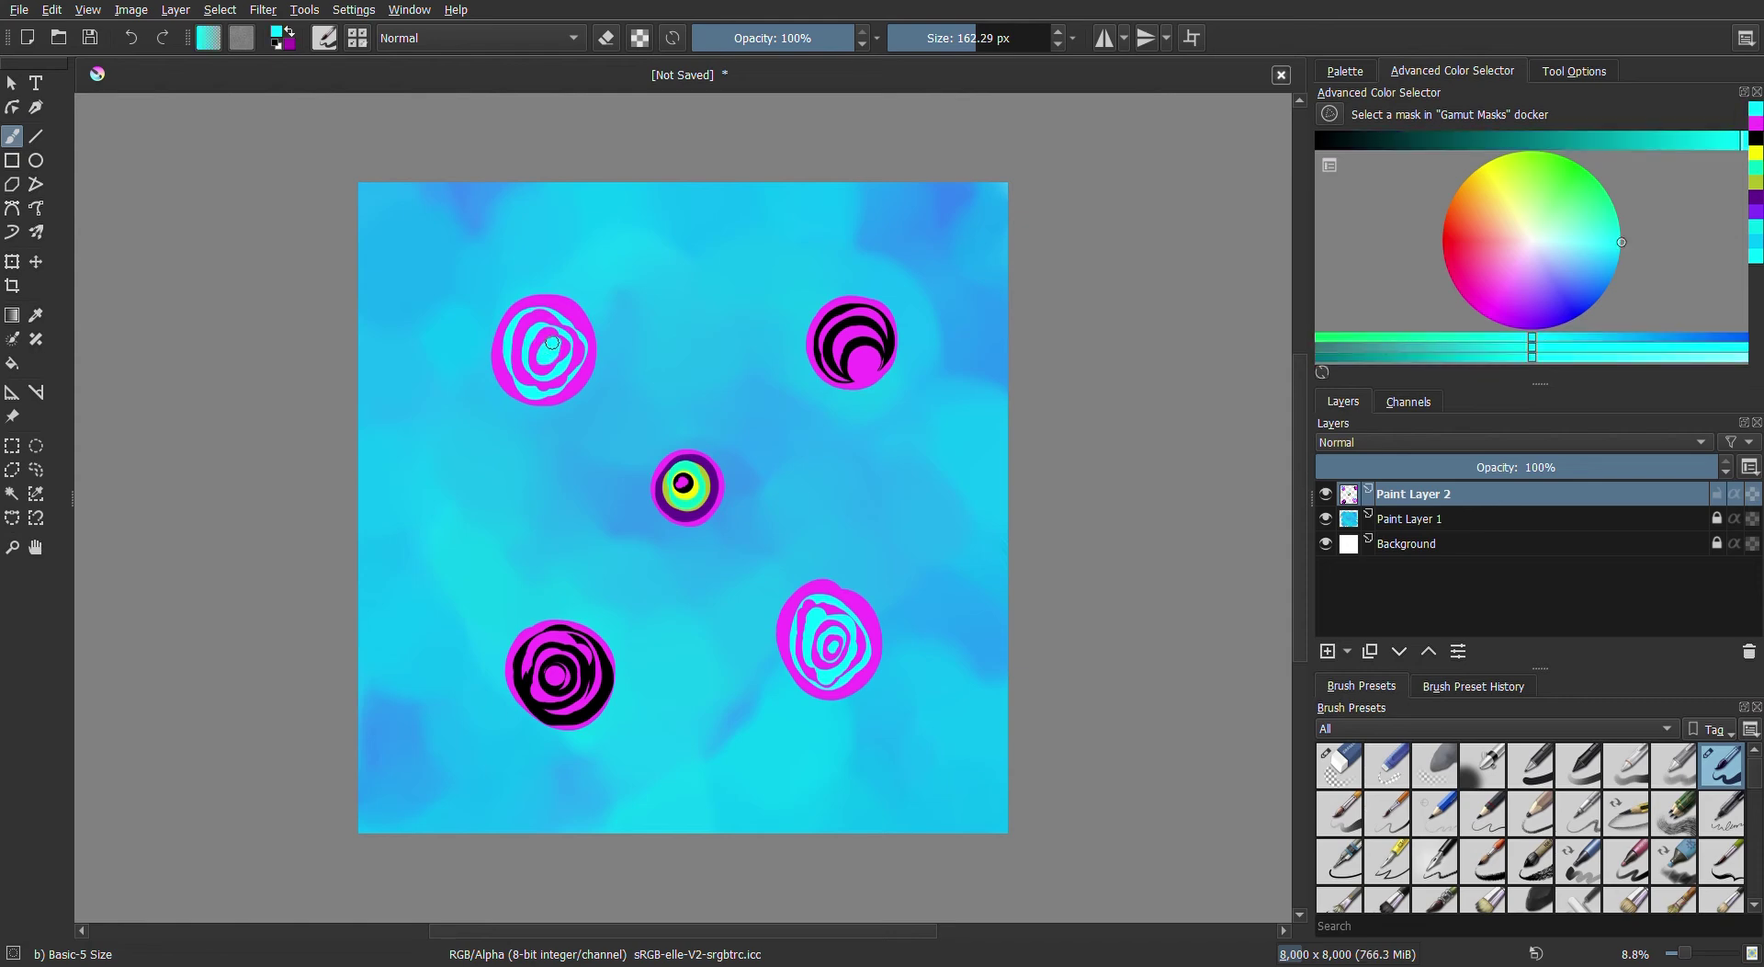
click(1757, 124)
drag(546, 347, 555, 341)
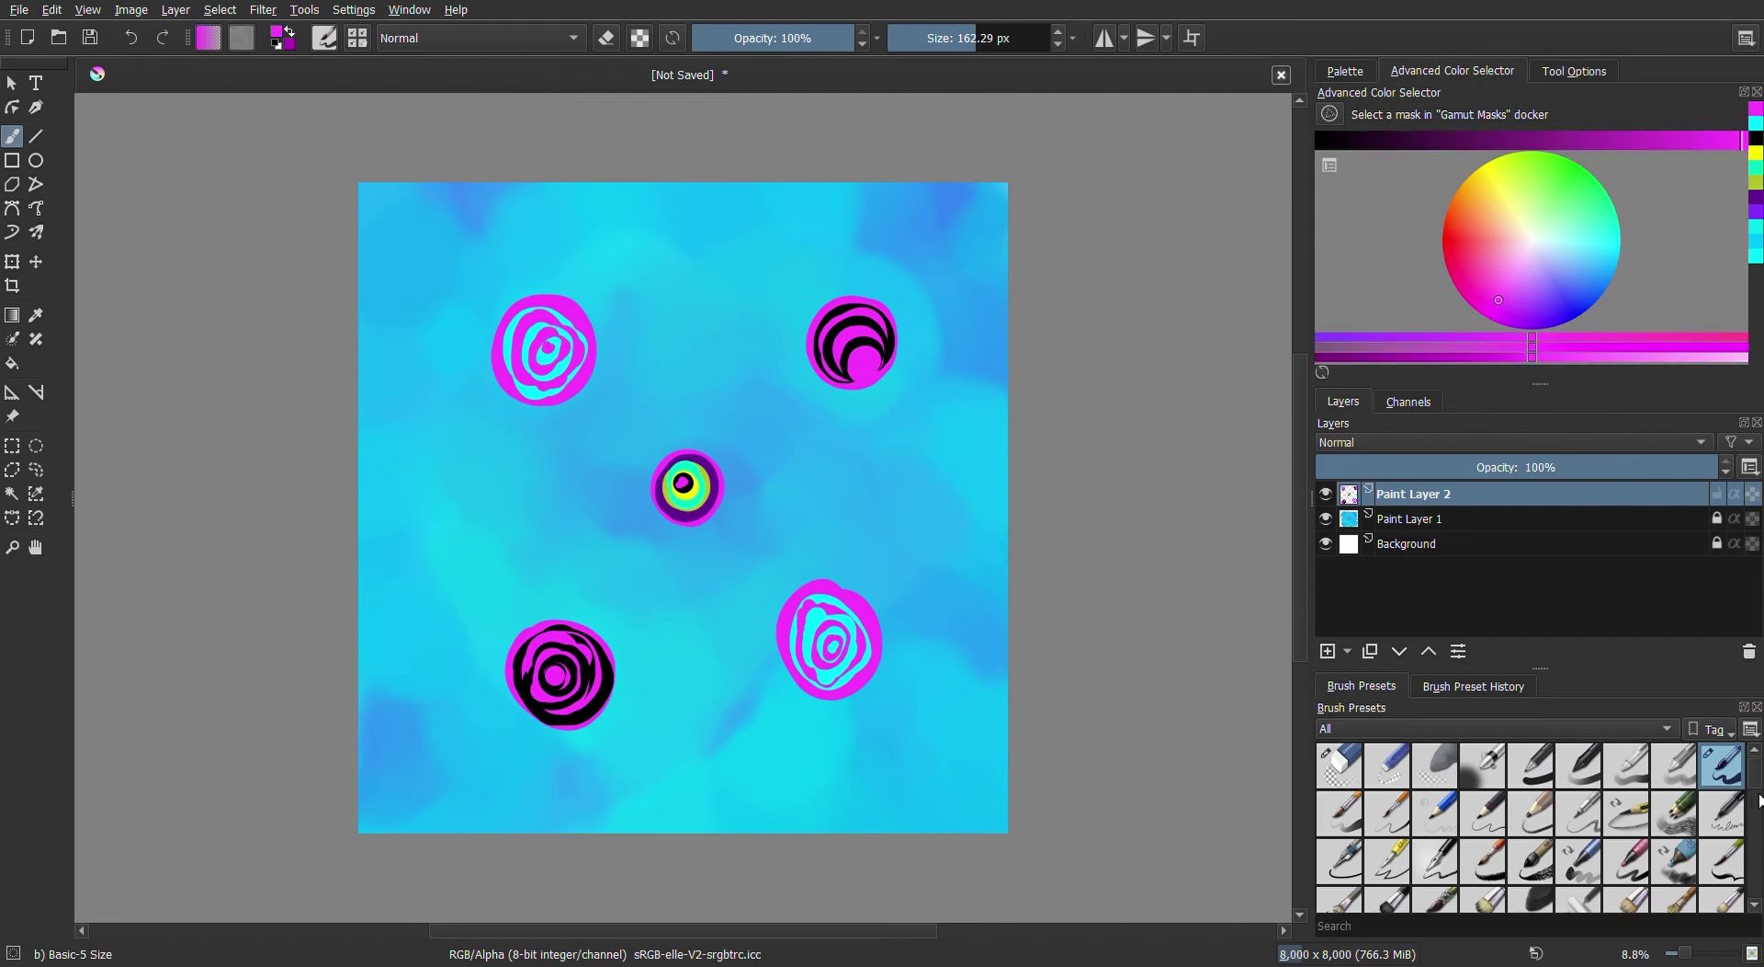
scroll(1757, 787, down, 2)
Choose the Blender Knife Edge brush, test large smudges on the top-left swirl, and undo them
scroll(1746, 791, down, 2)
scroll(1736, 793, down, 2)
scroll(1731, 796, down, 2)
click(1729, 763)
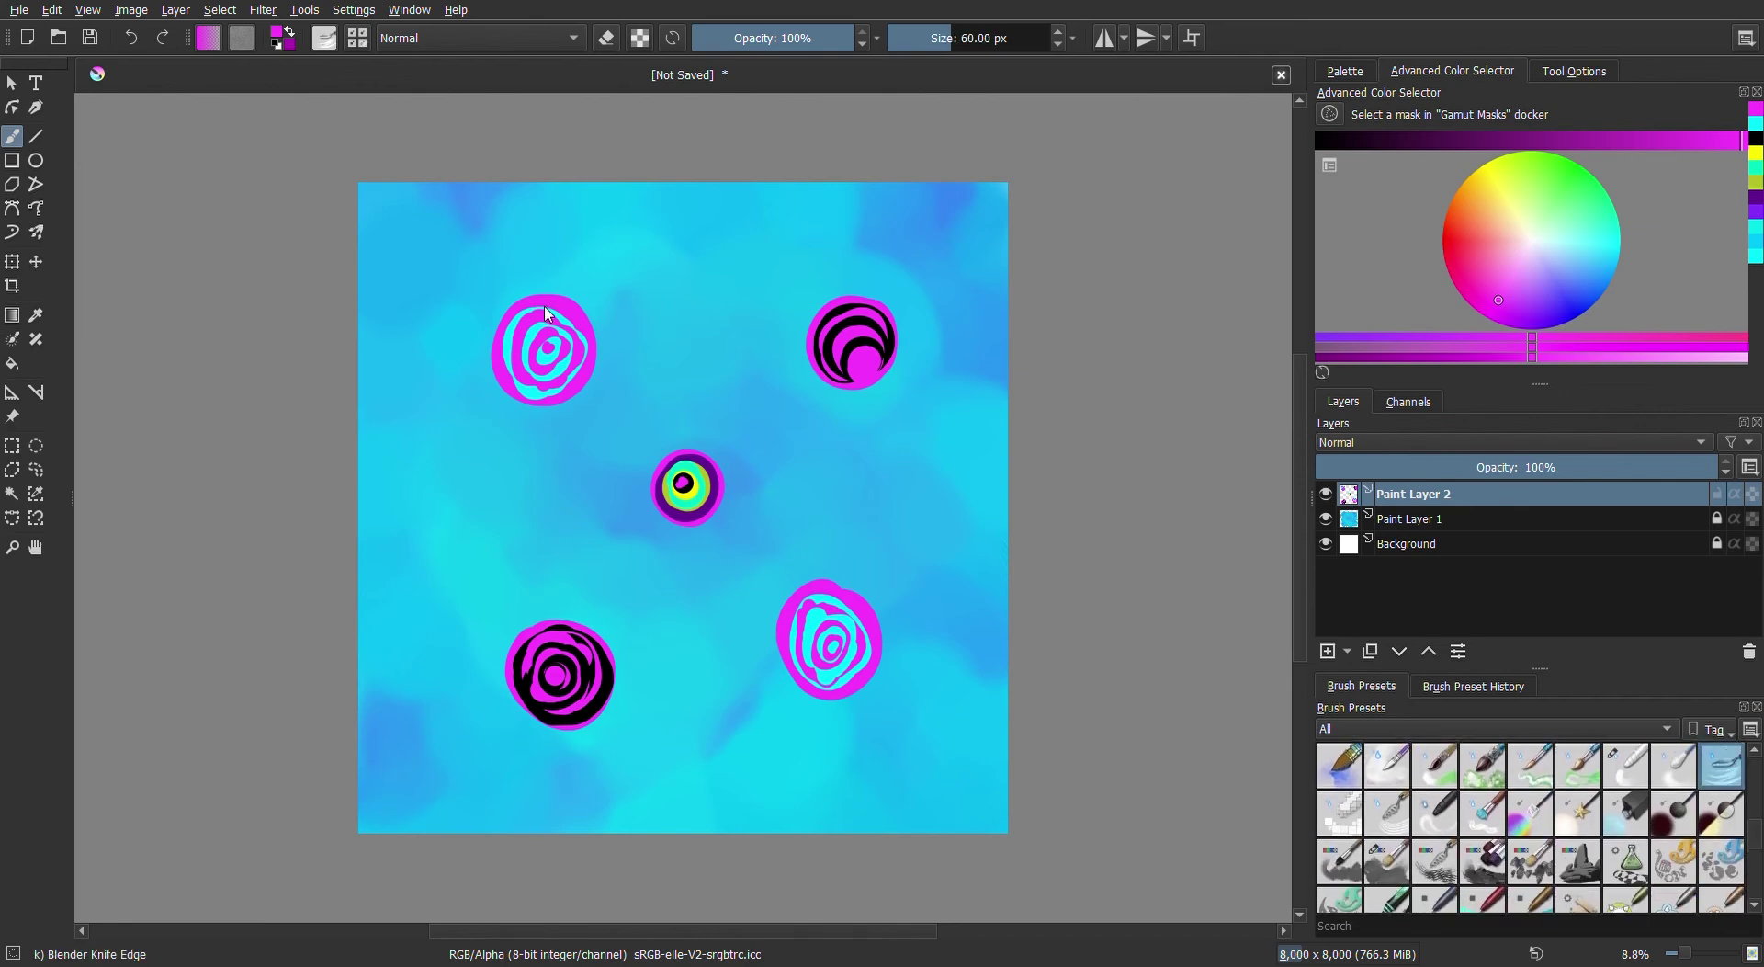
drag(1011, 38, 1066, 39)
mouse_move(549, 347)
mouse_down()
mouse_move(497, 364)
mouse_move(597, 306)
mouse_move(607, 329)
mouse_move(577, 367)
mouse_up()
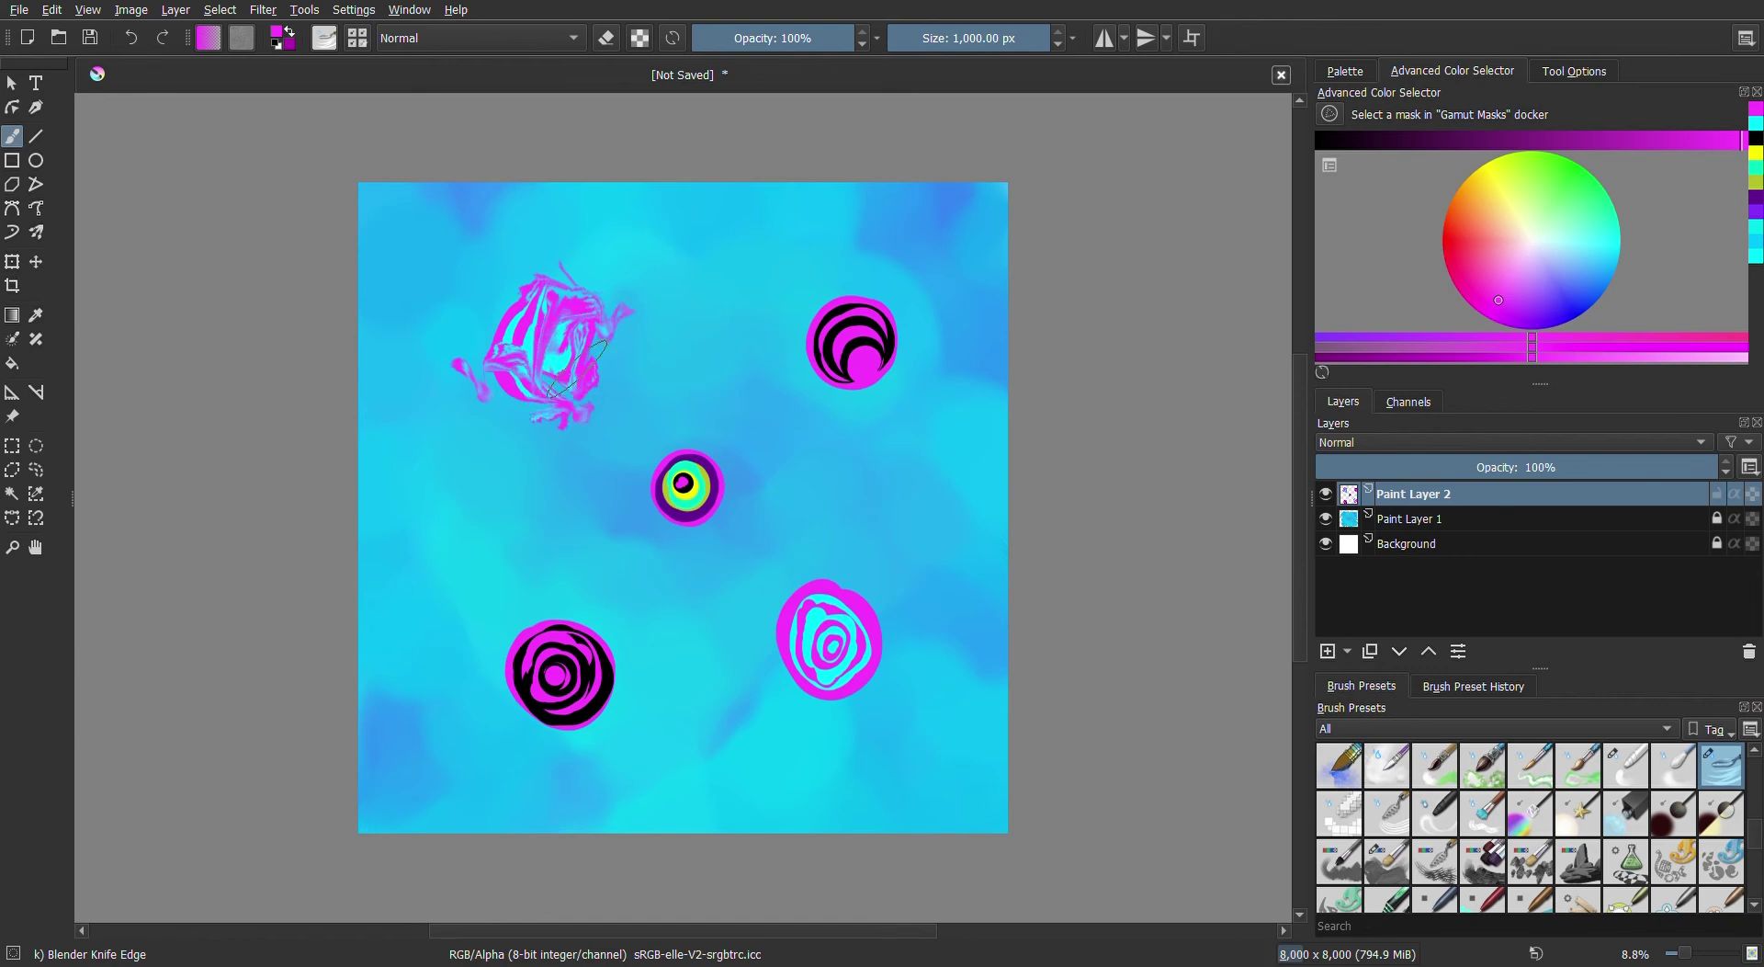
click(130, 39)
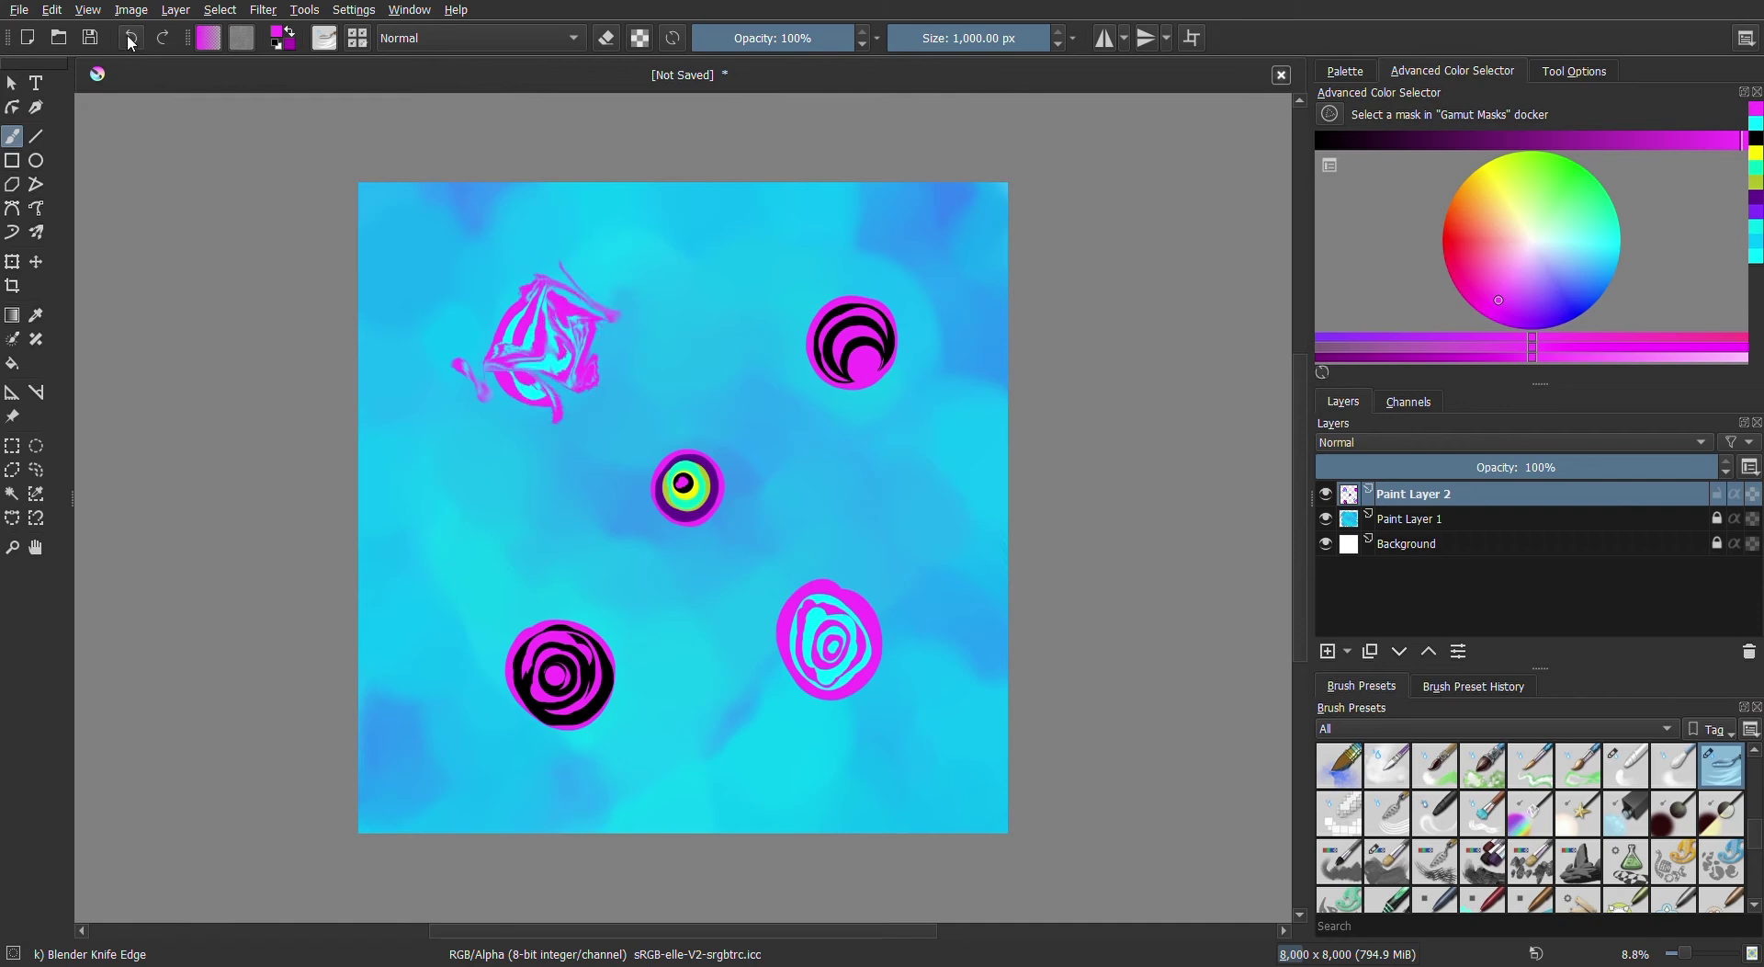
click(130, 39)
click(131, 39)
Set the brush to 324.95 px, undo a test smudge, and select the Multibrush tool
drag(1034, 41, 1009, 44)
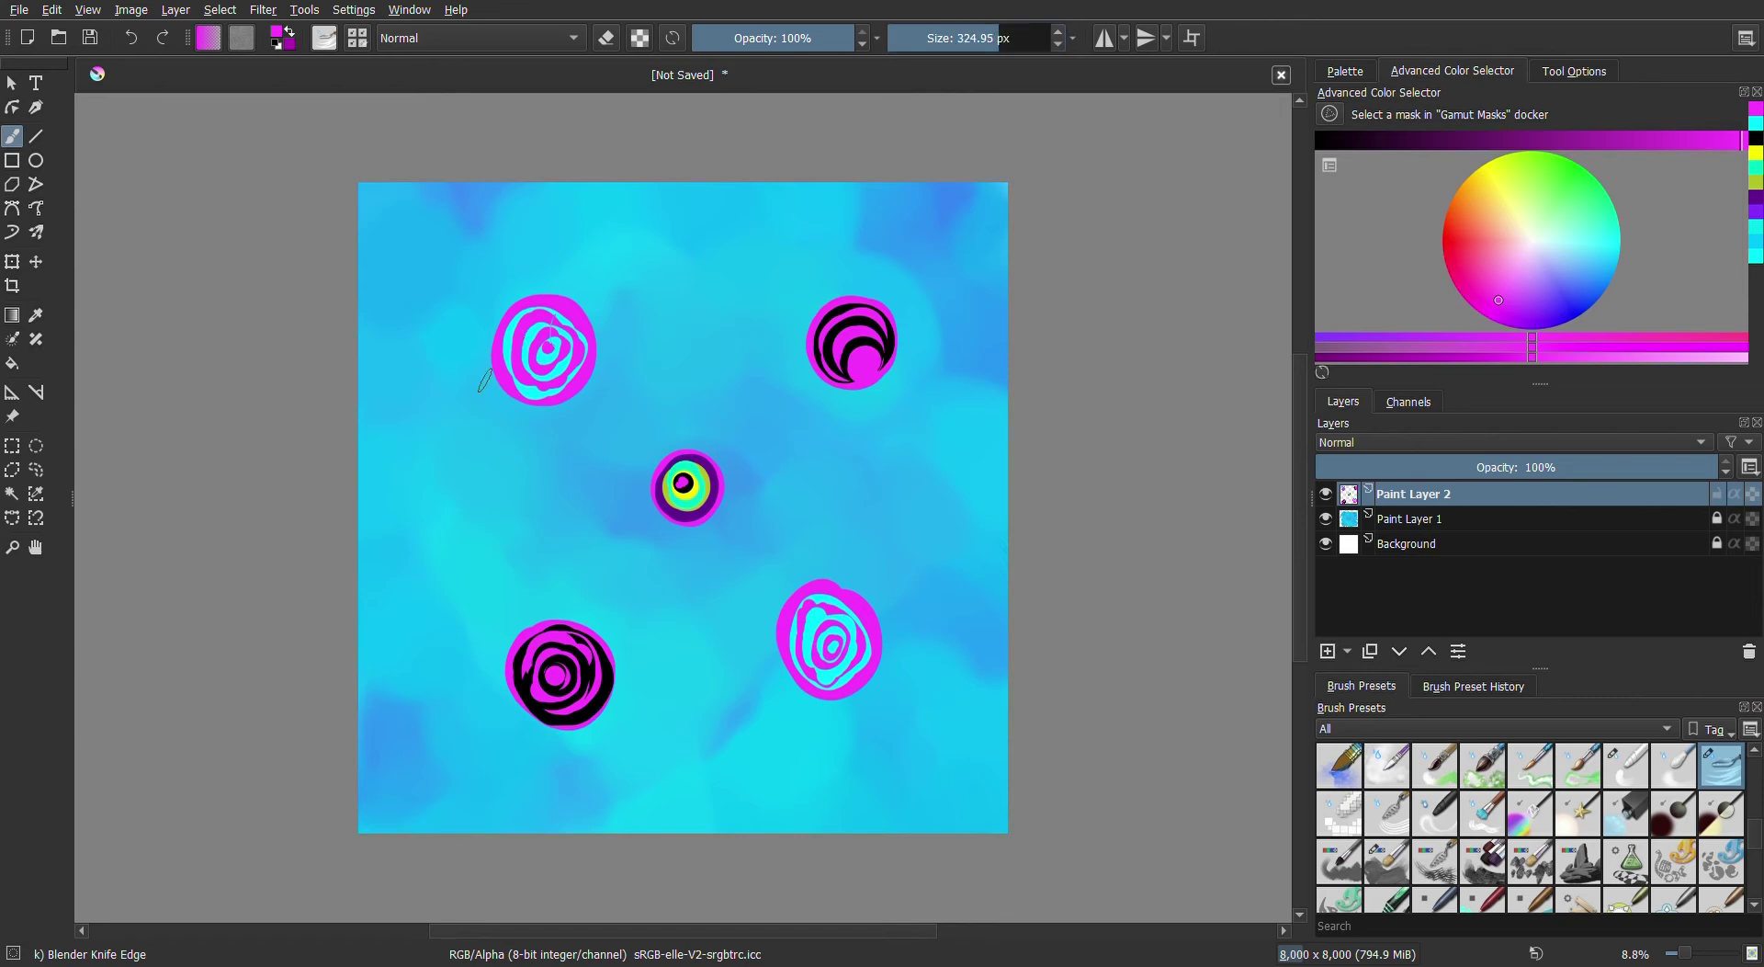
mouse_move(521, 393)
mouse_down()
mouse_move(598, 362)
mouse_move(579, 293)
mouse_move(542, 345)
mouse_move(510, 308)
mouse_move(507, 357)
mouse_move(470, 331)
mouse_move(531, 418)
mouse_move(565, 370)
mouse_move(551, 353)
mouse_move(597, 363)
mouse_move(560, 293)
mouse_move(542, 344)
mouse_move(511, 317)
mouse_move(507, 361)
mouse_up()
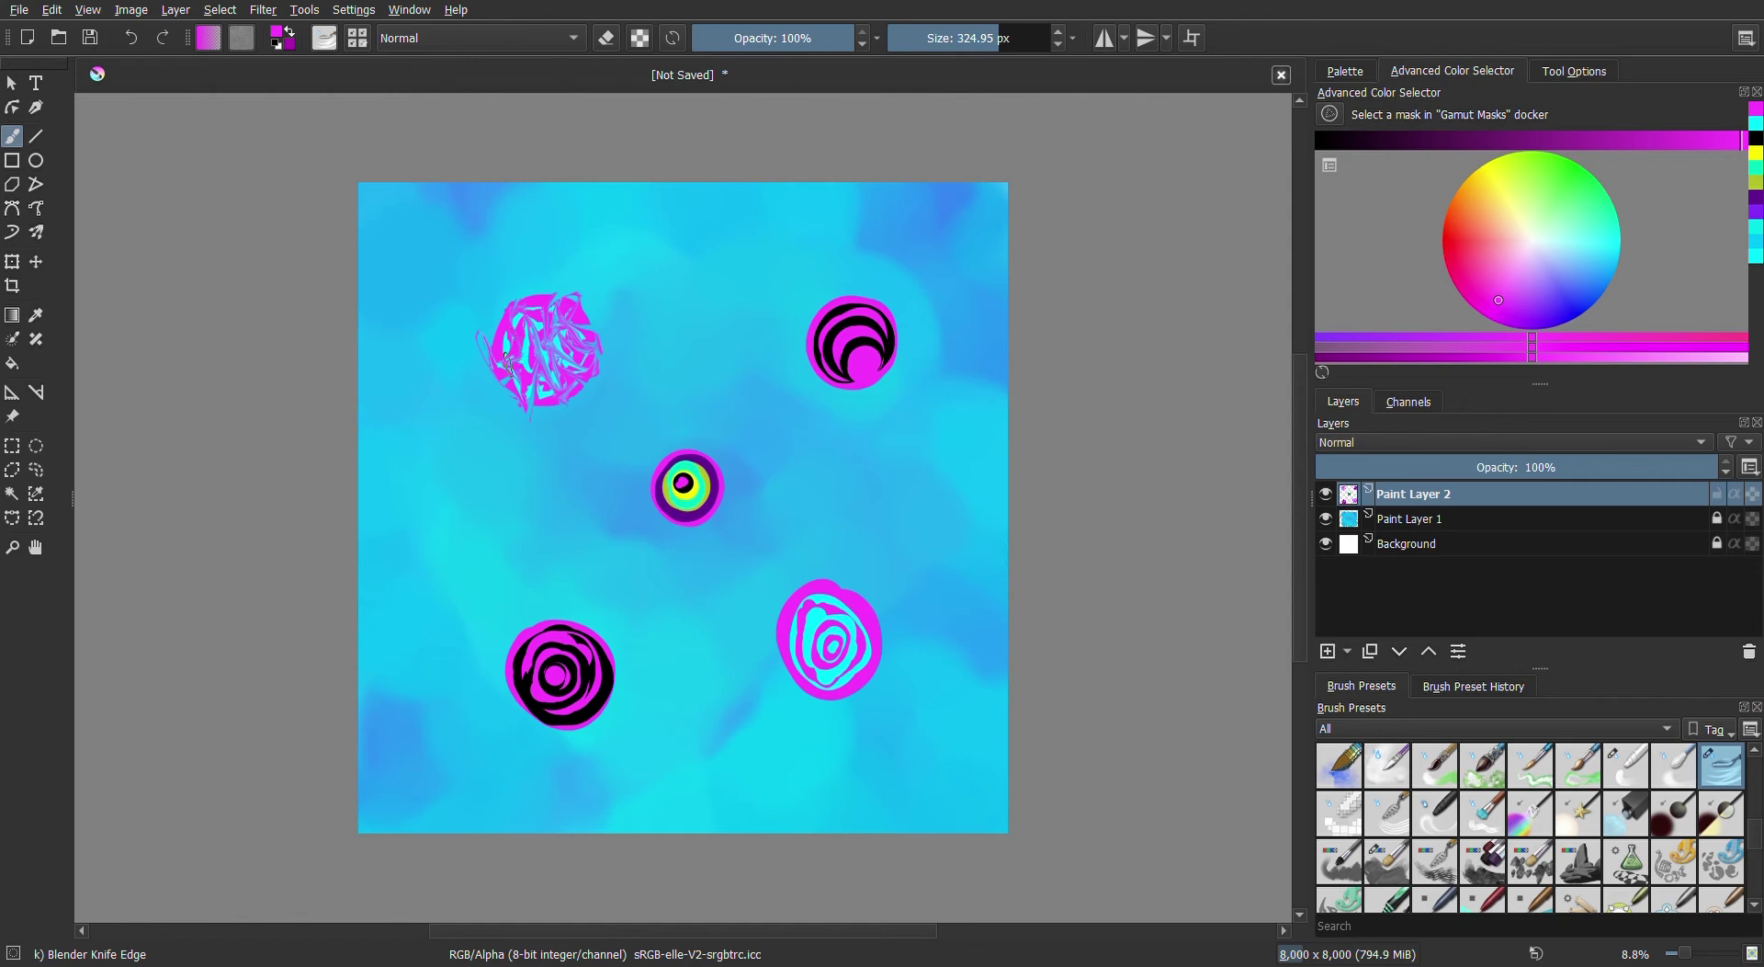
click(132, 37)
click(38, 234)
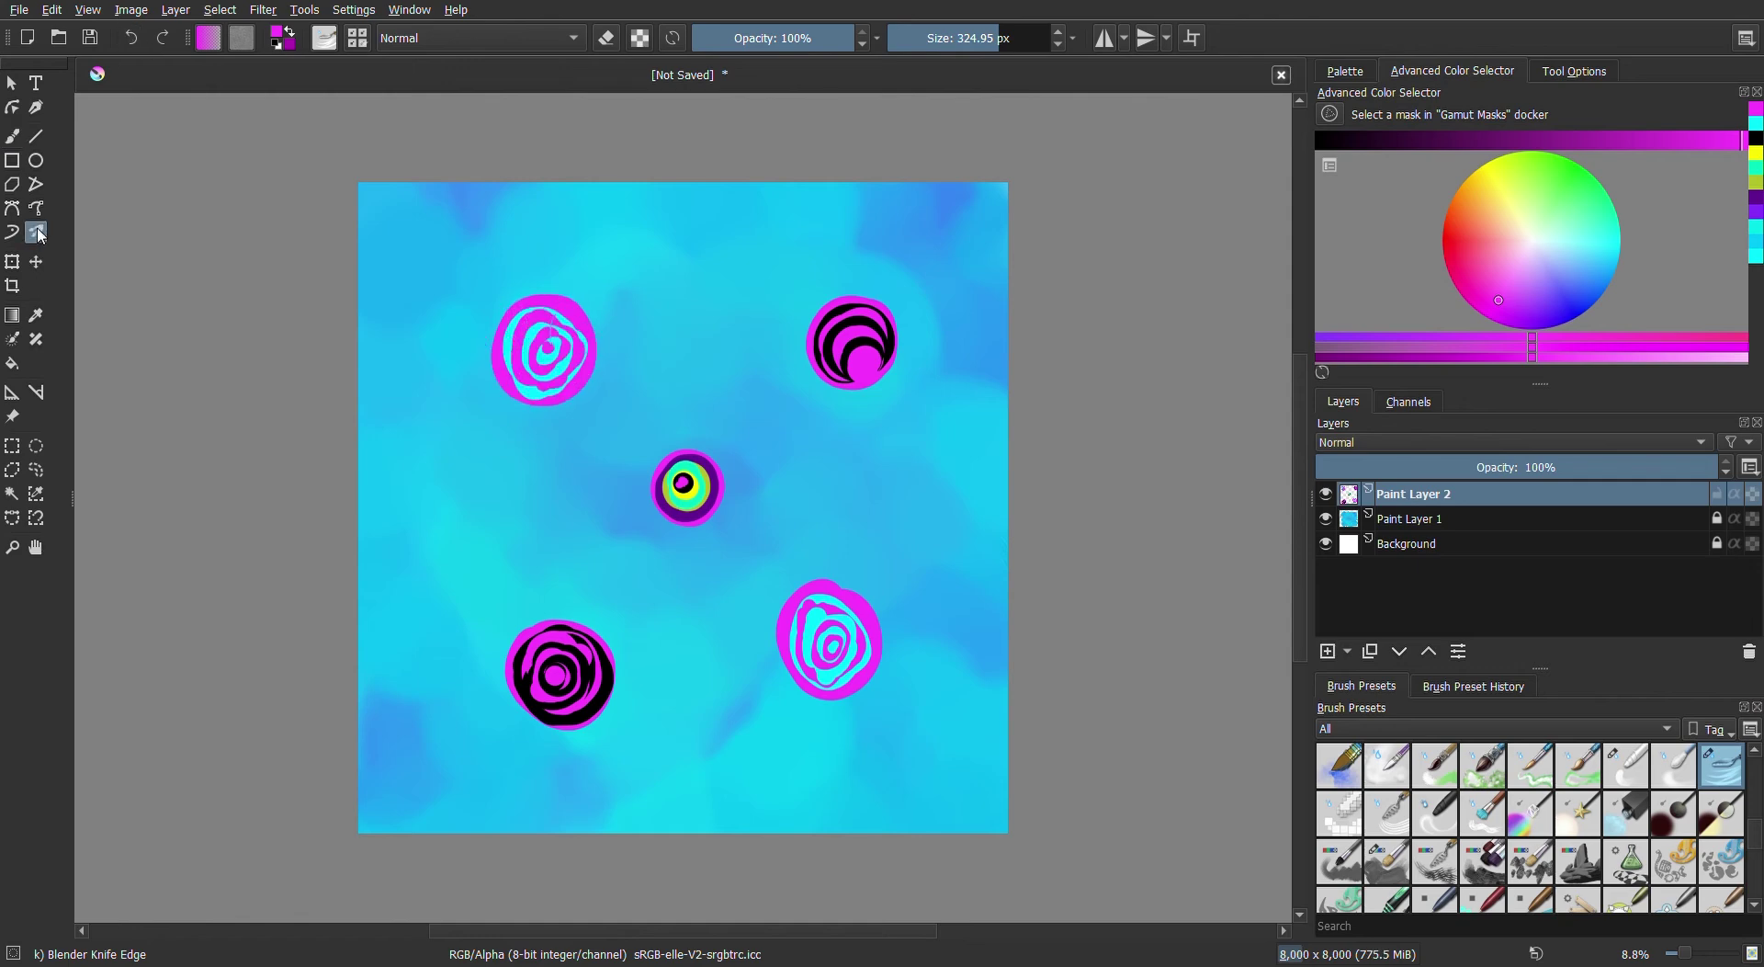
Turn on Show Origin in the multibrush options and place the origin on the centre circle
click(1572, 71)
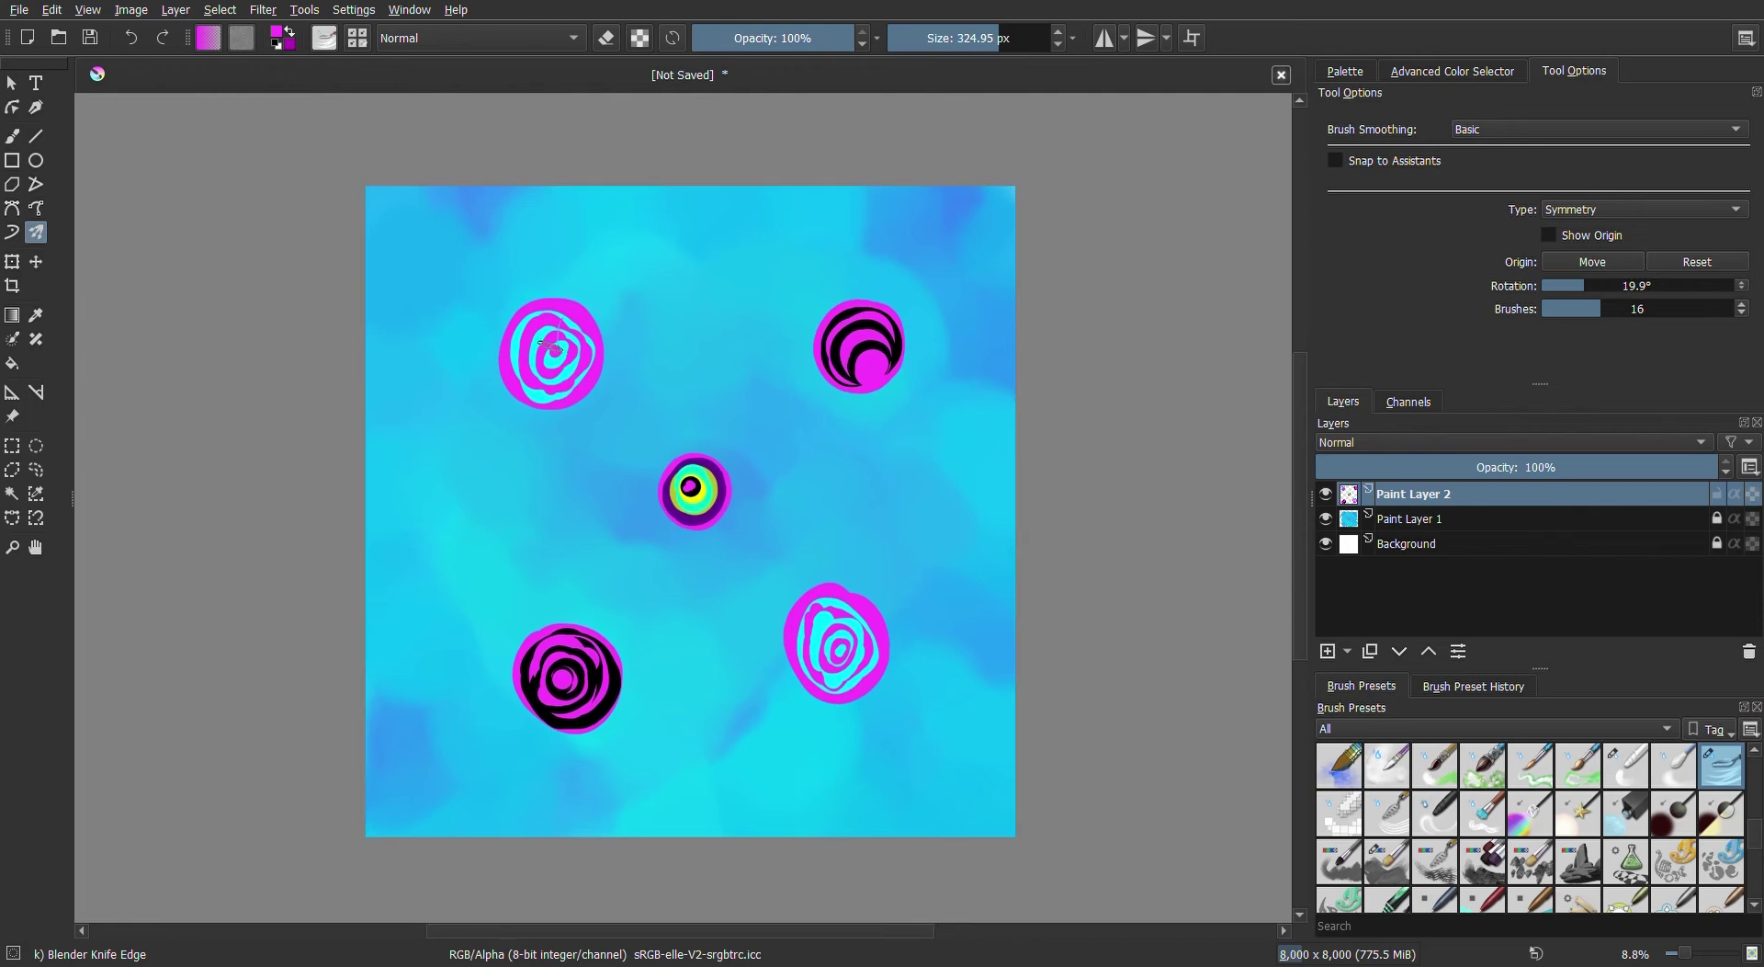
click(1564, 237)
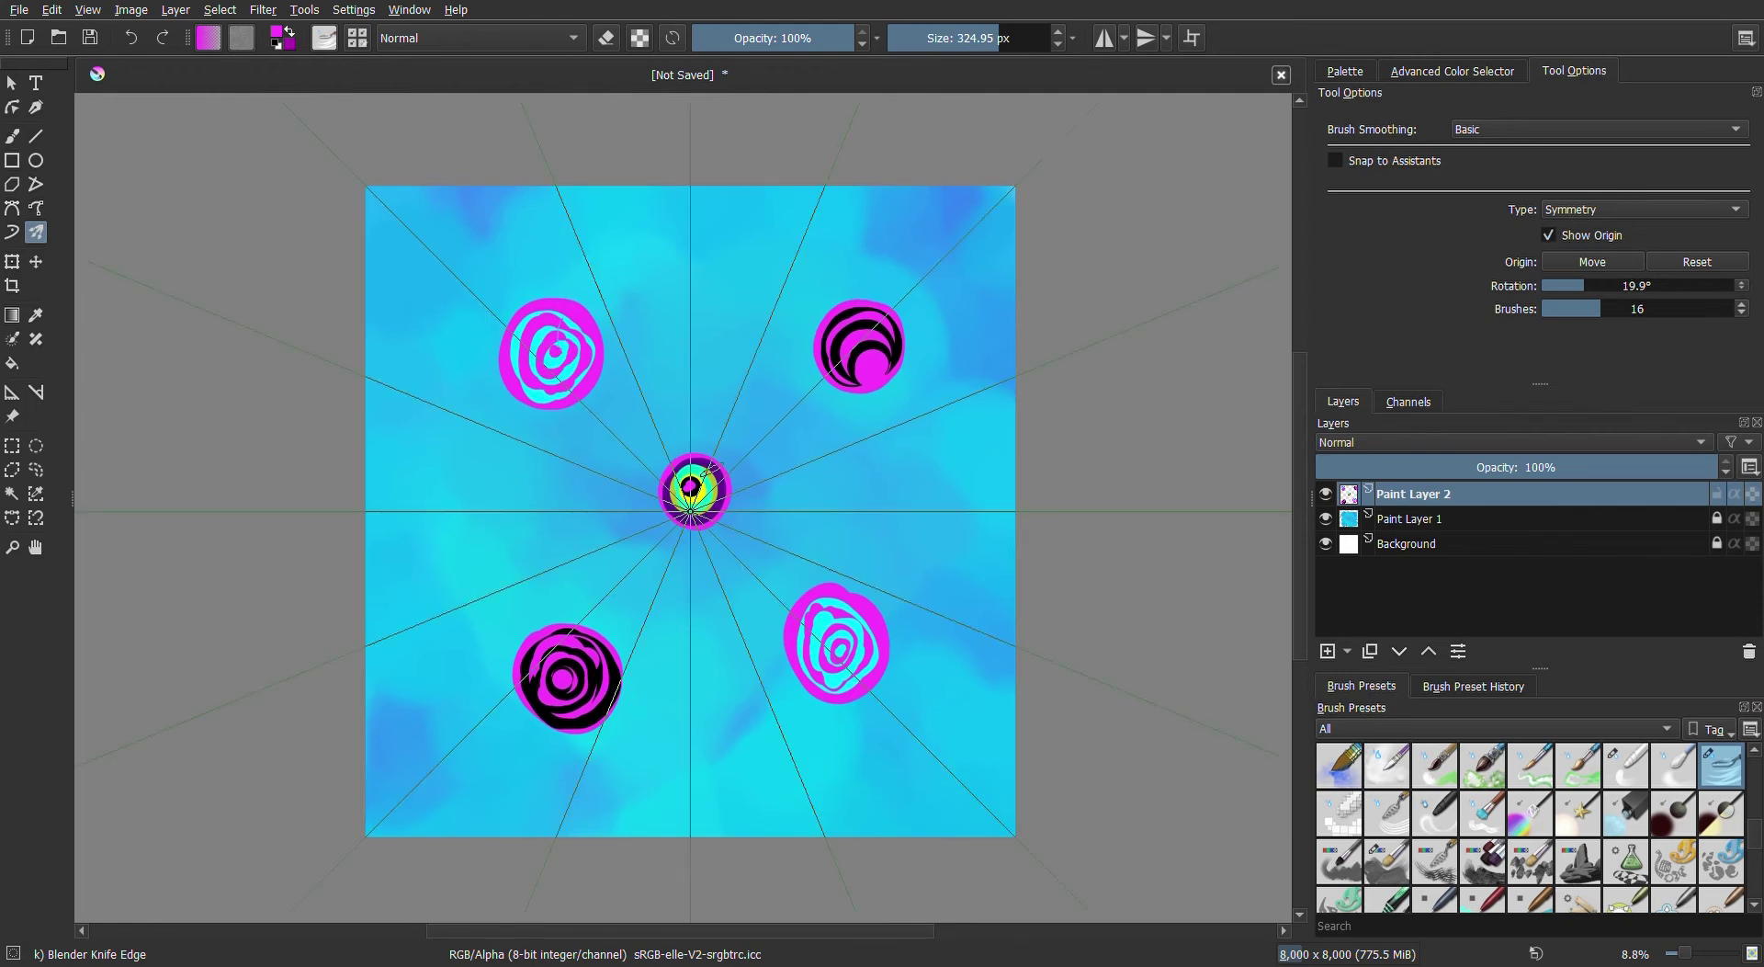
click(1593, 262)
click(690, 490)
Paint long, curly radial spikes around the centre circle, then move the symmetry origin to the lower-right circle
mouse_move(690, 490)
mouse_down()
mouse_move(719, 448)
mouse_move(706, 401)
mouse_move(712, 430)
mouse_up()
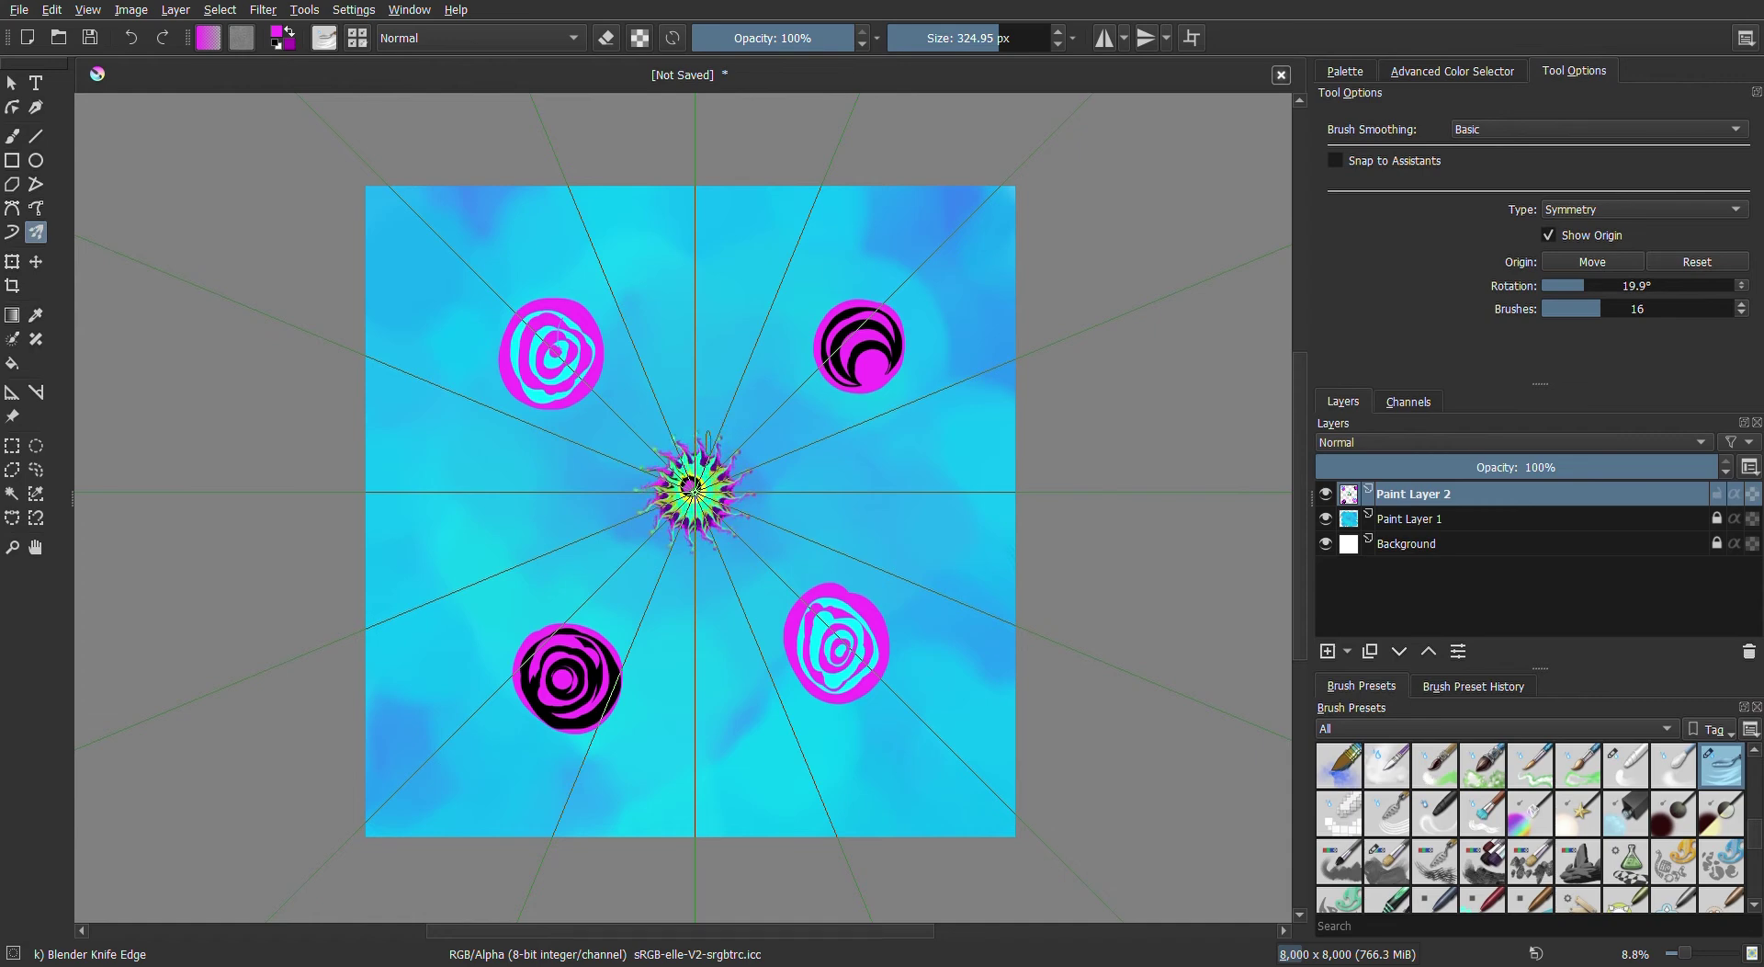
drag(716, 424, 729, 422)
drag(659, 437, 650, 452)
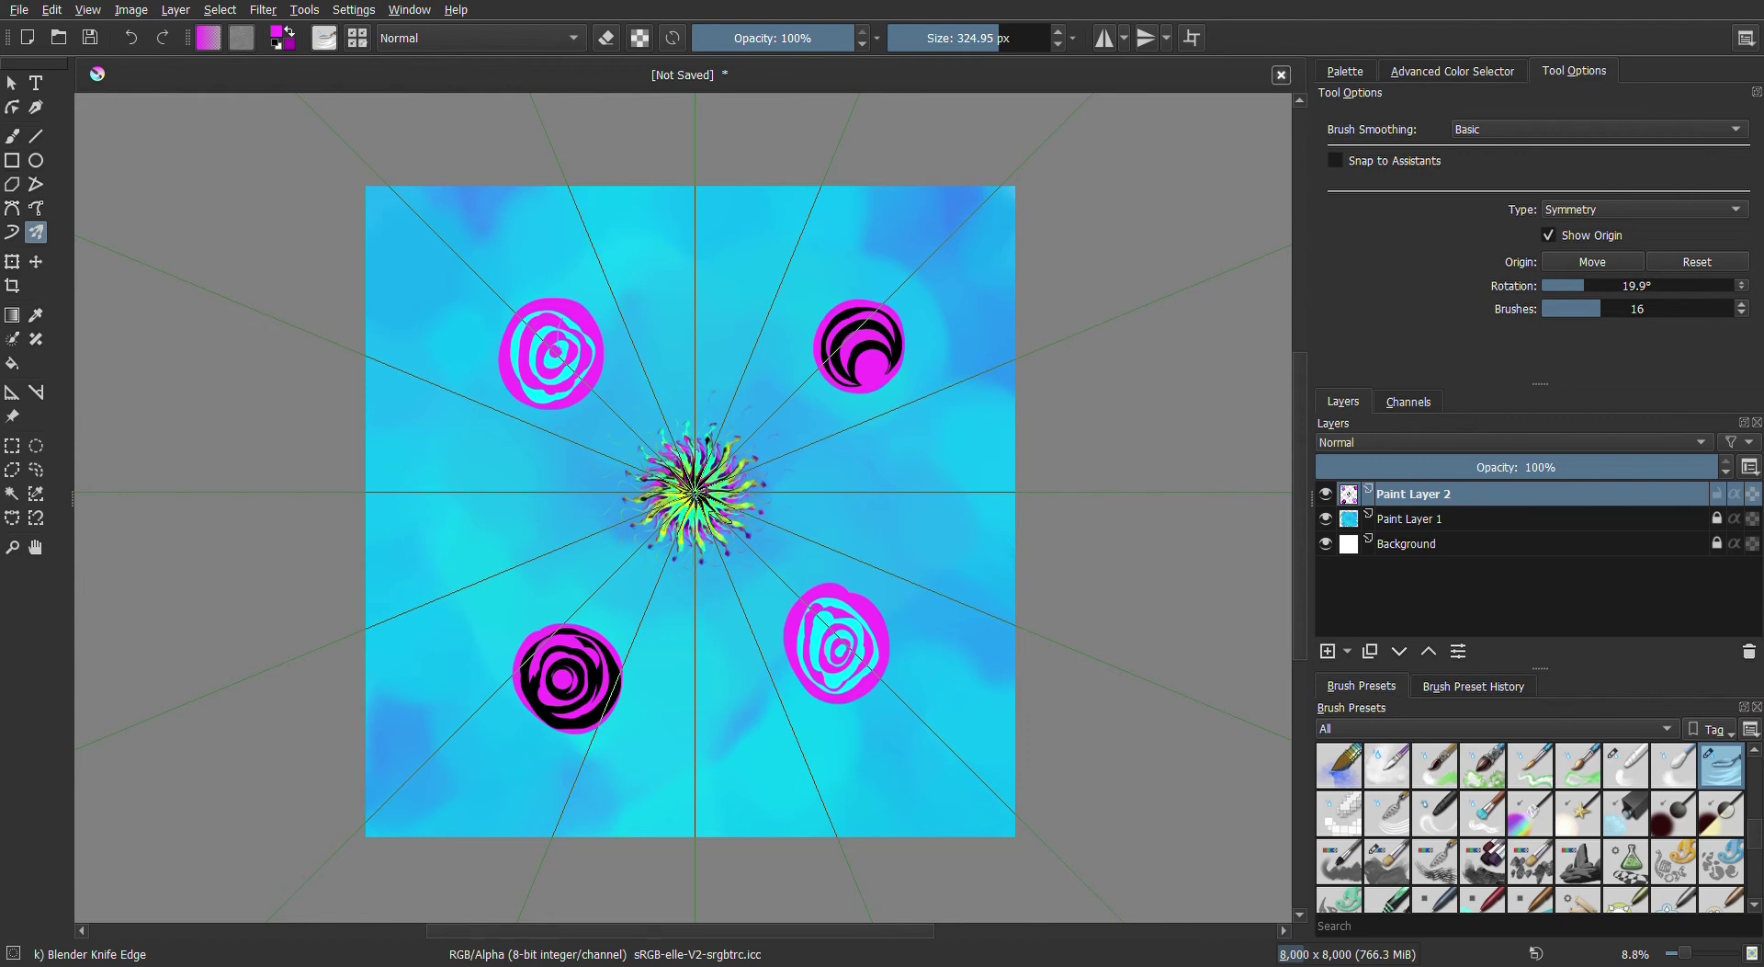
drag(698, 432, 726, 542)
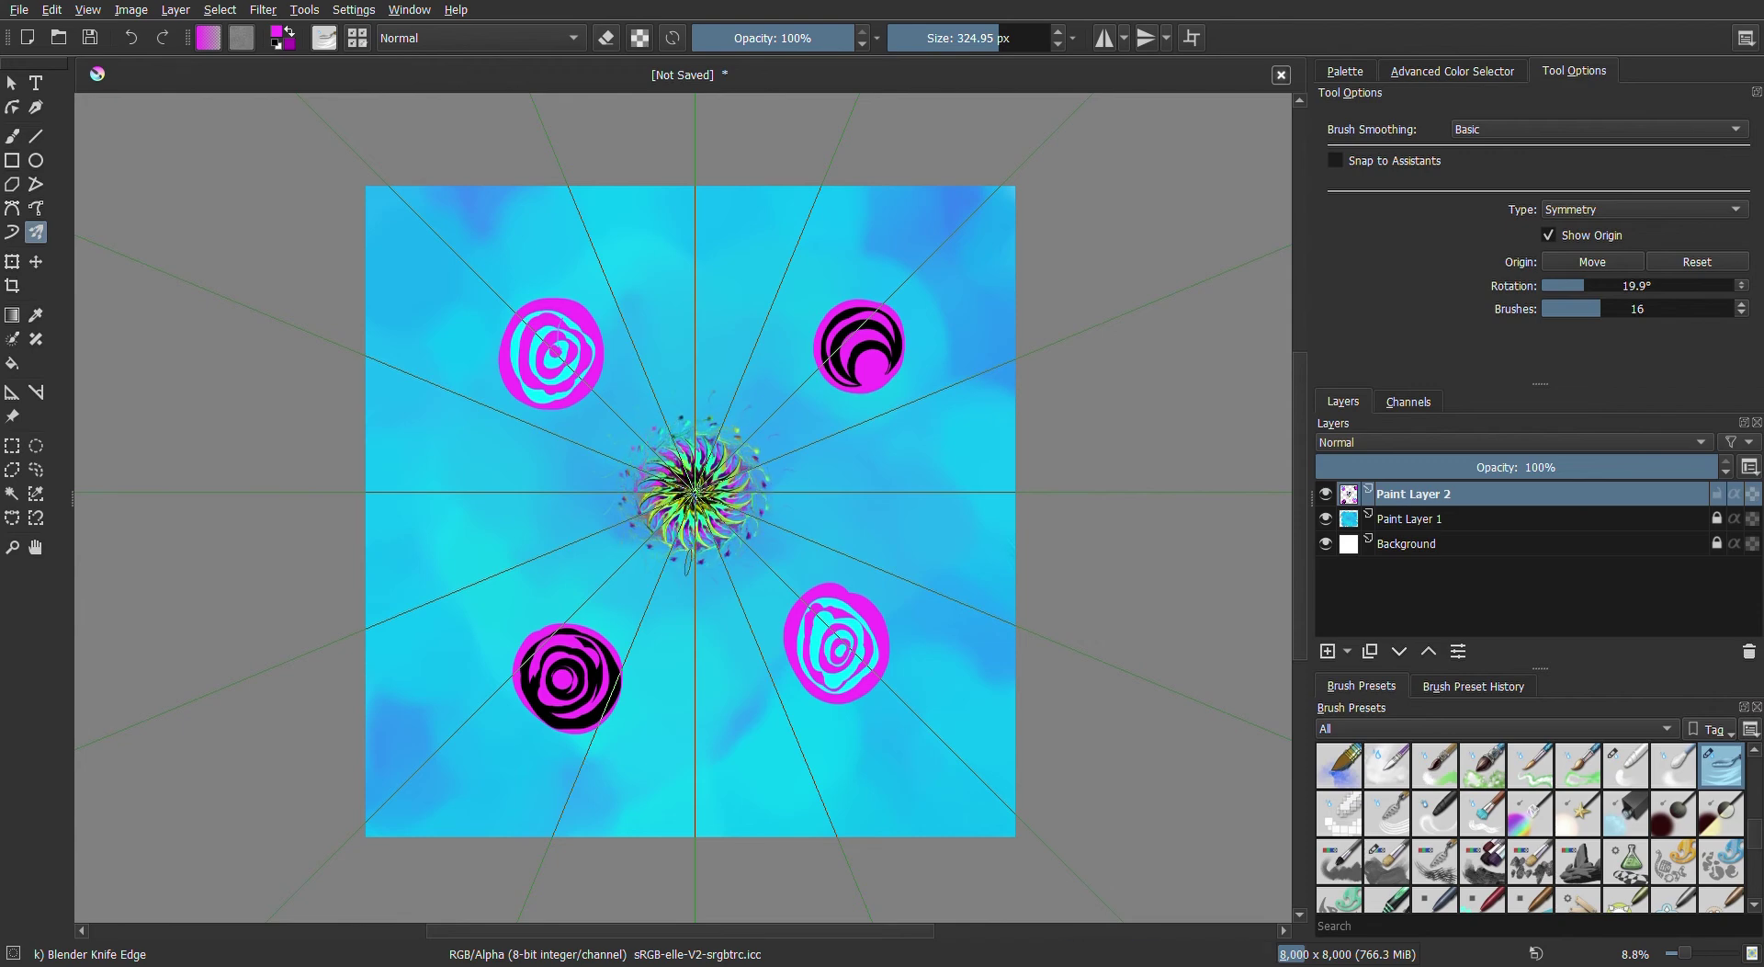
mouse_move(705, 533)
mouse_down()
mouse_move(726, 546)
mouse_move(721, 574)
mouse_up()
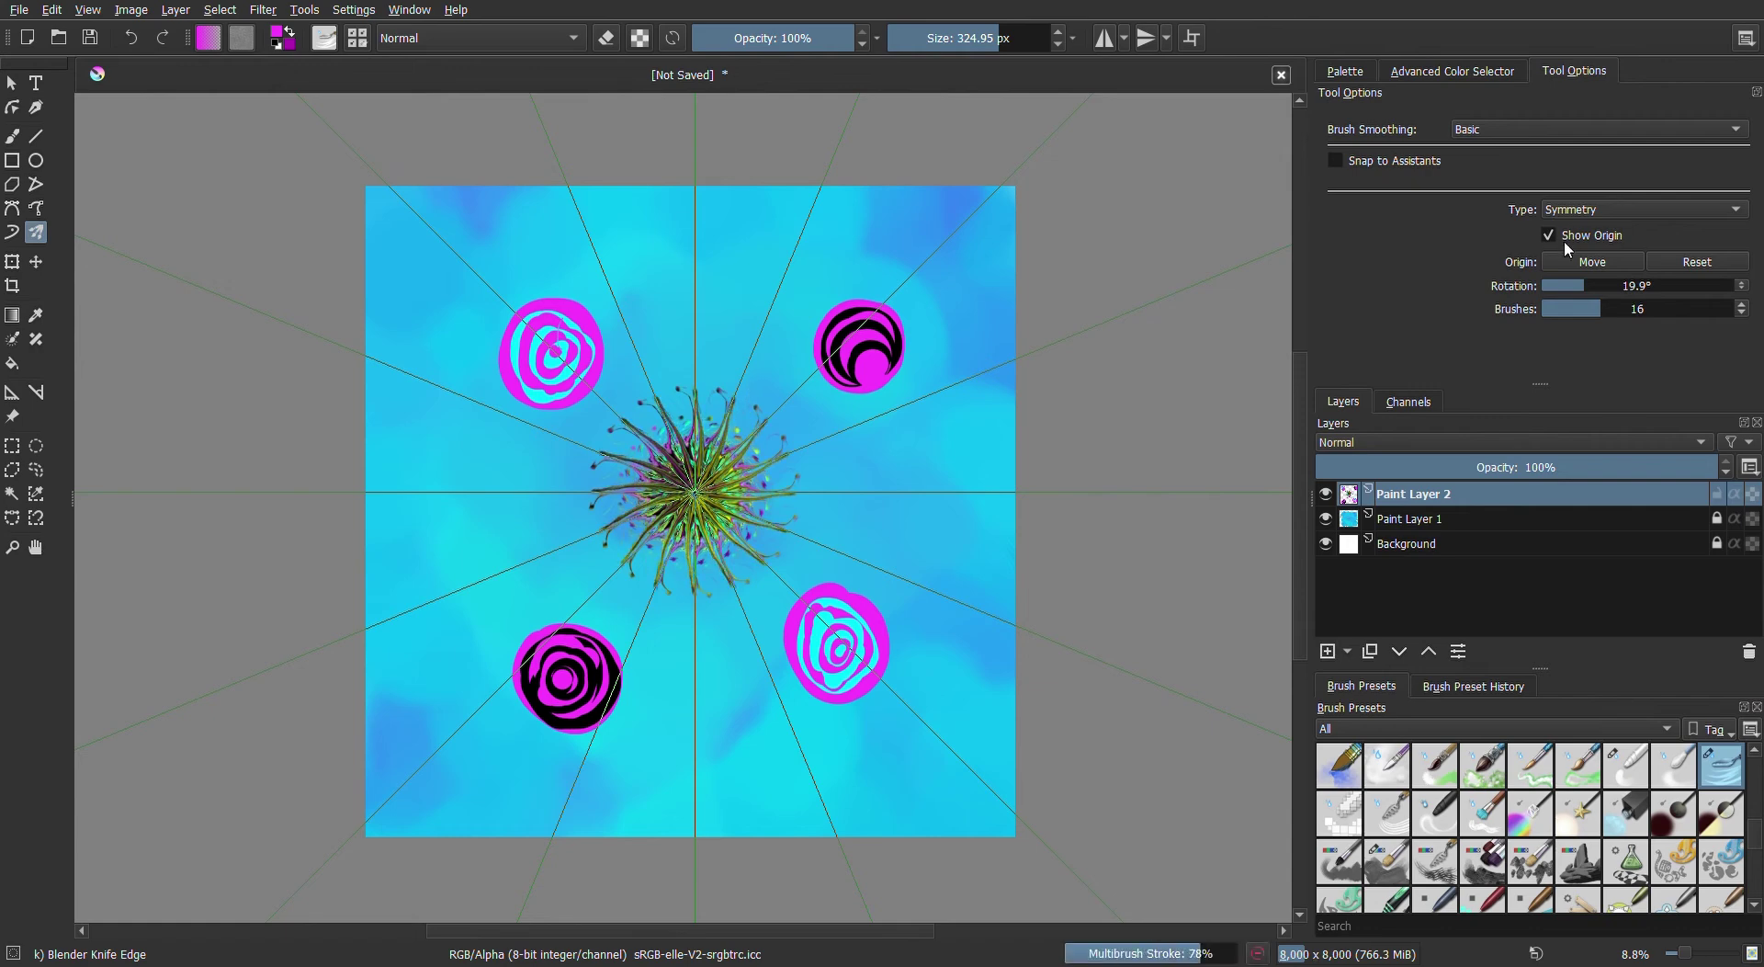
click(1598, 263)
mouse_move(694, 496)
mouse_down()
mouse_move(858, 659)
mouse_move(841, 651)
mouse_up()
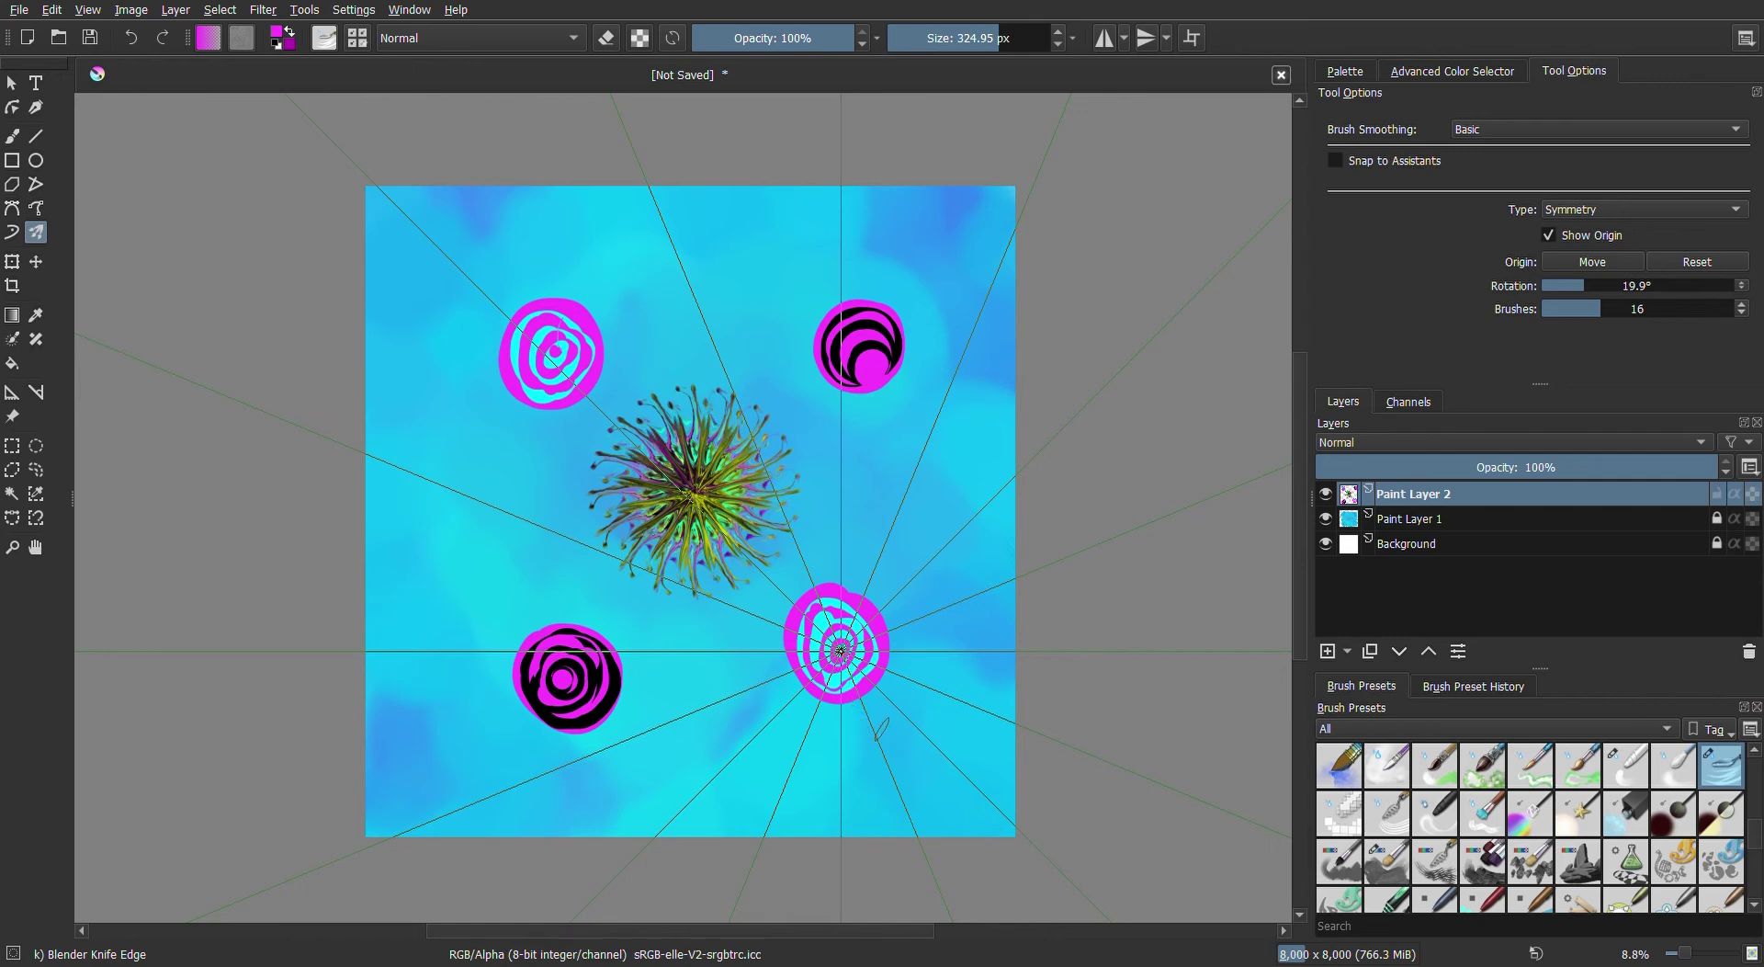
Paint repeated symmetric magenta and purple spiky strands around the lower-right circle
click(880, 731)
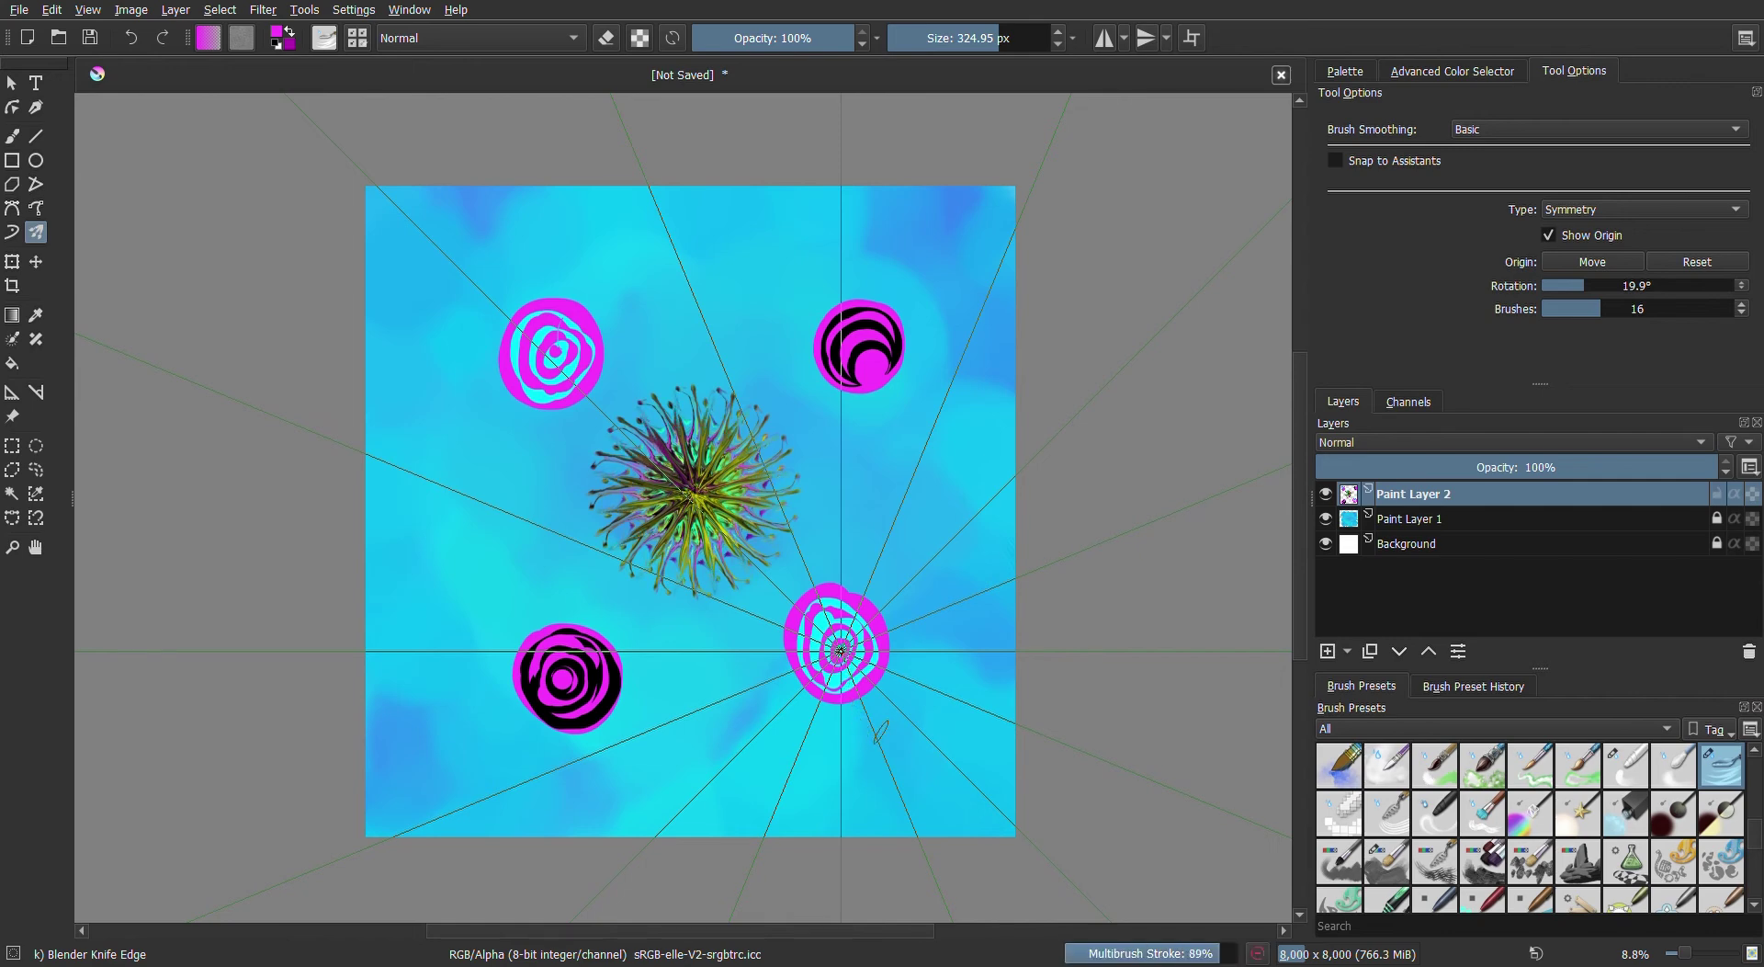
drag(879, 731, 878, 693)
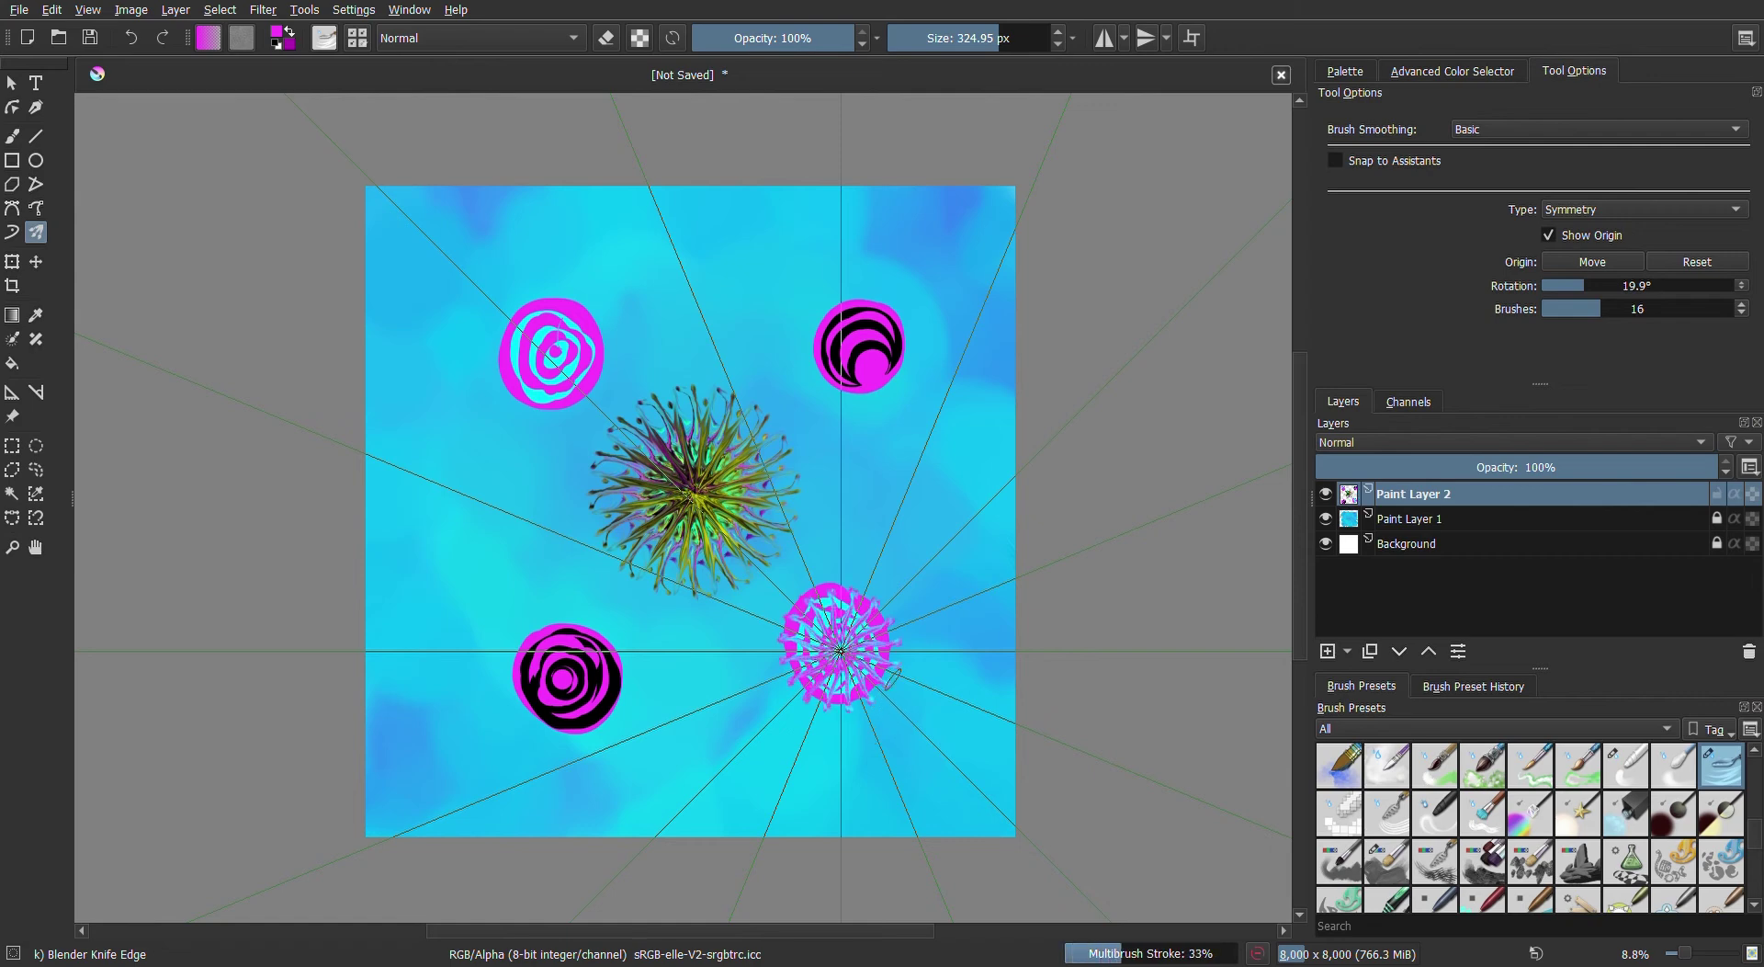
drag(878, 693, 896, 668)
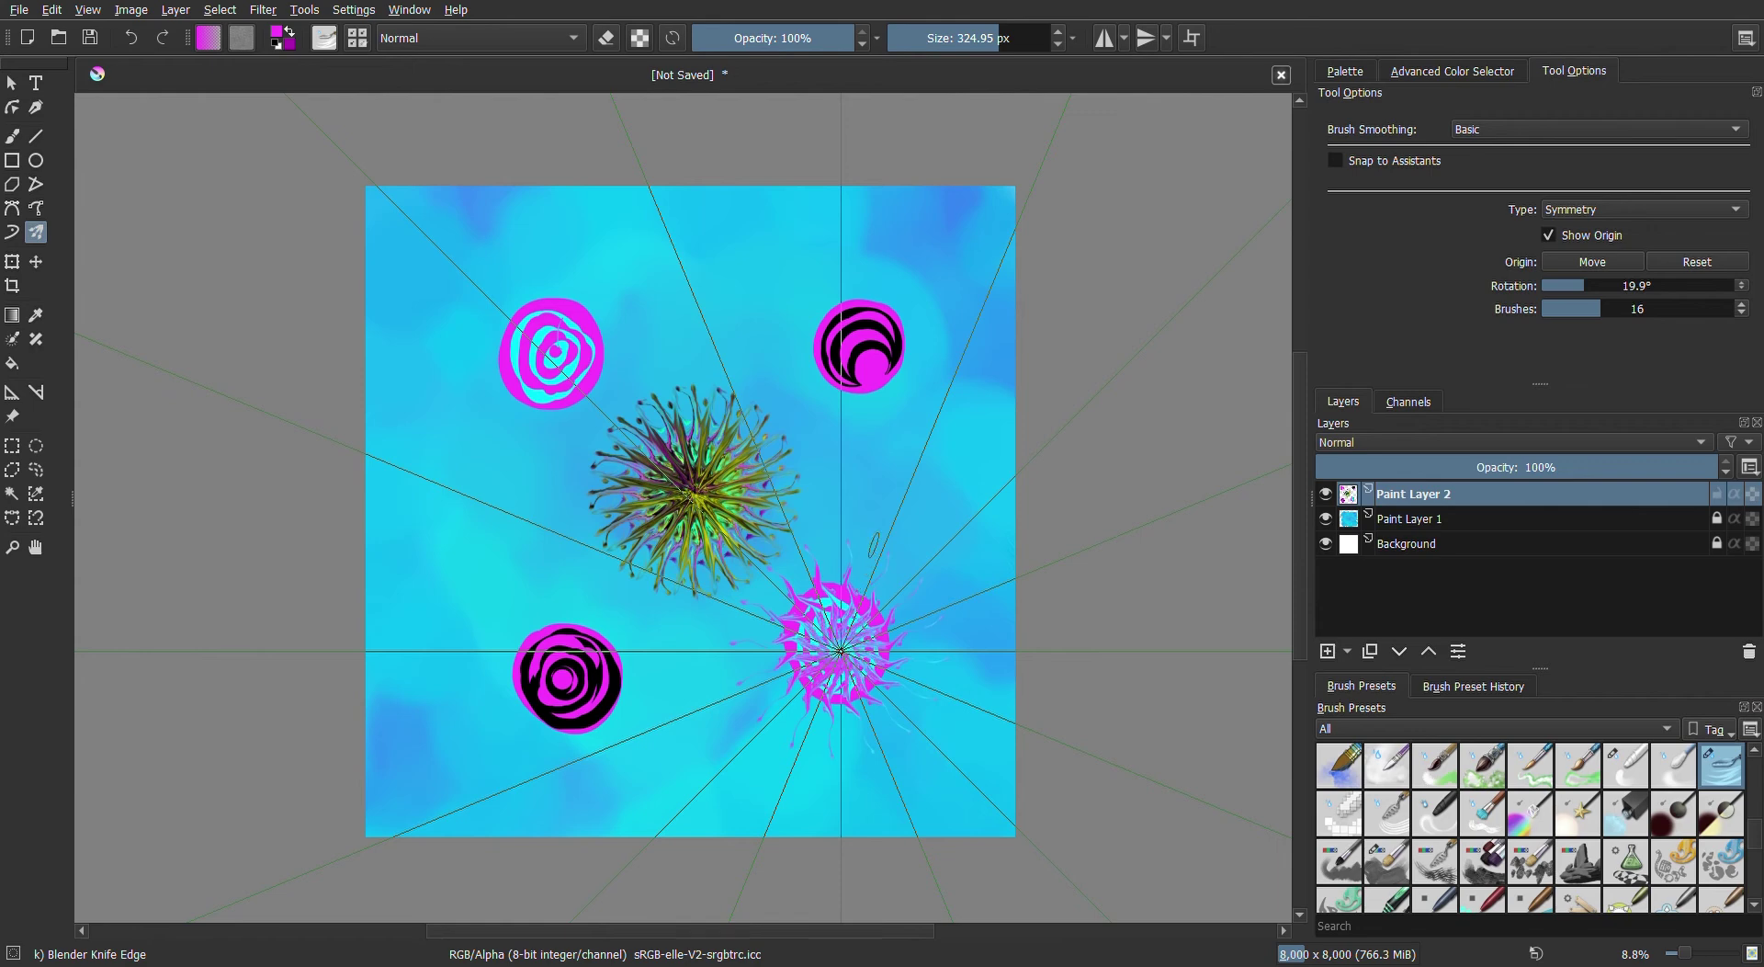
click(898, 546)
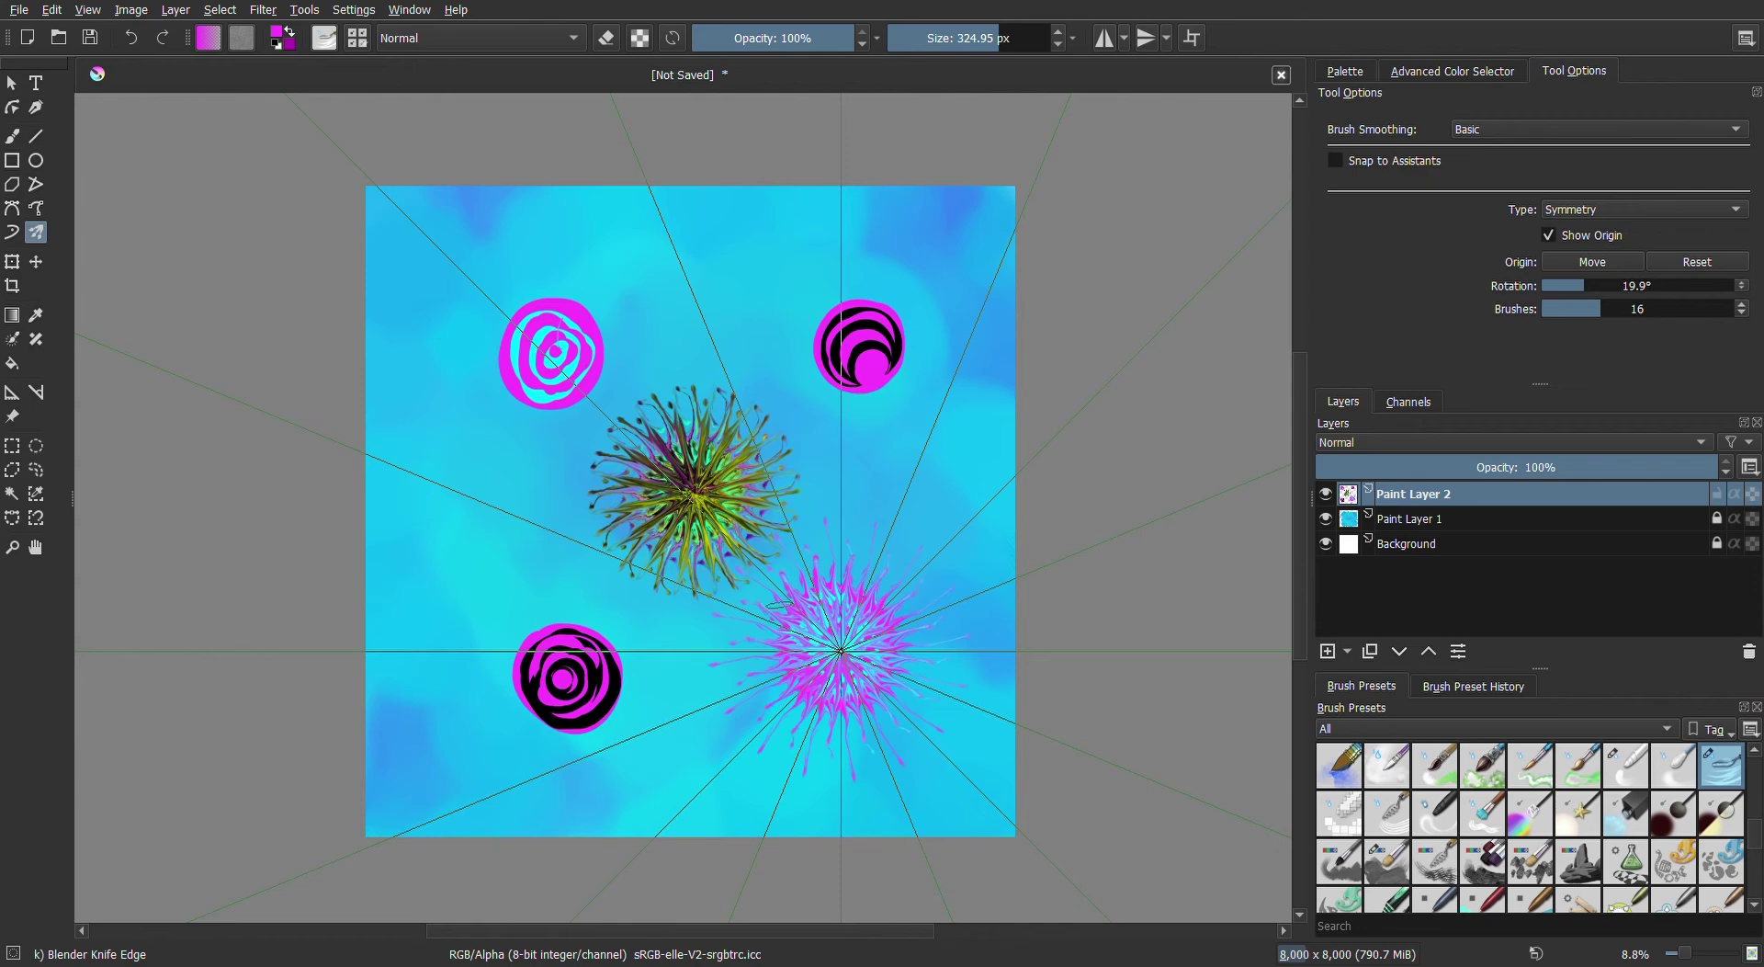
click(781, 605)
drag(854, 717, 857, 711)
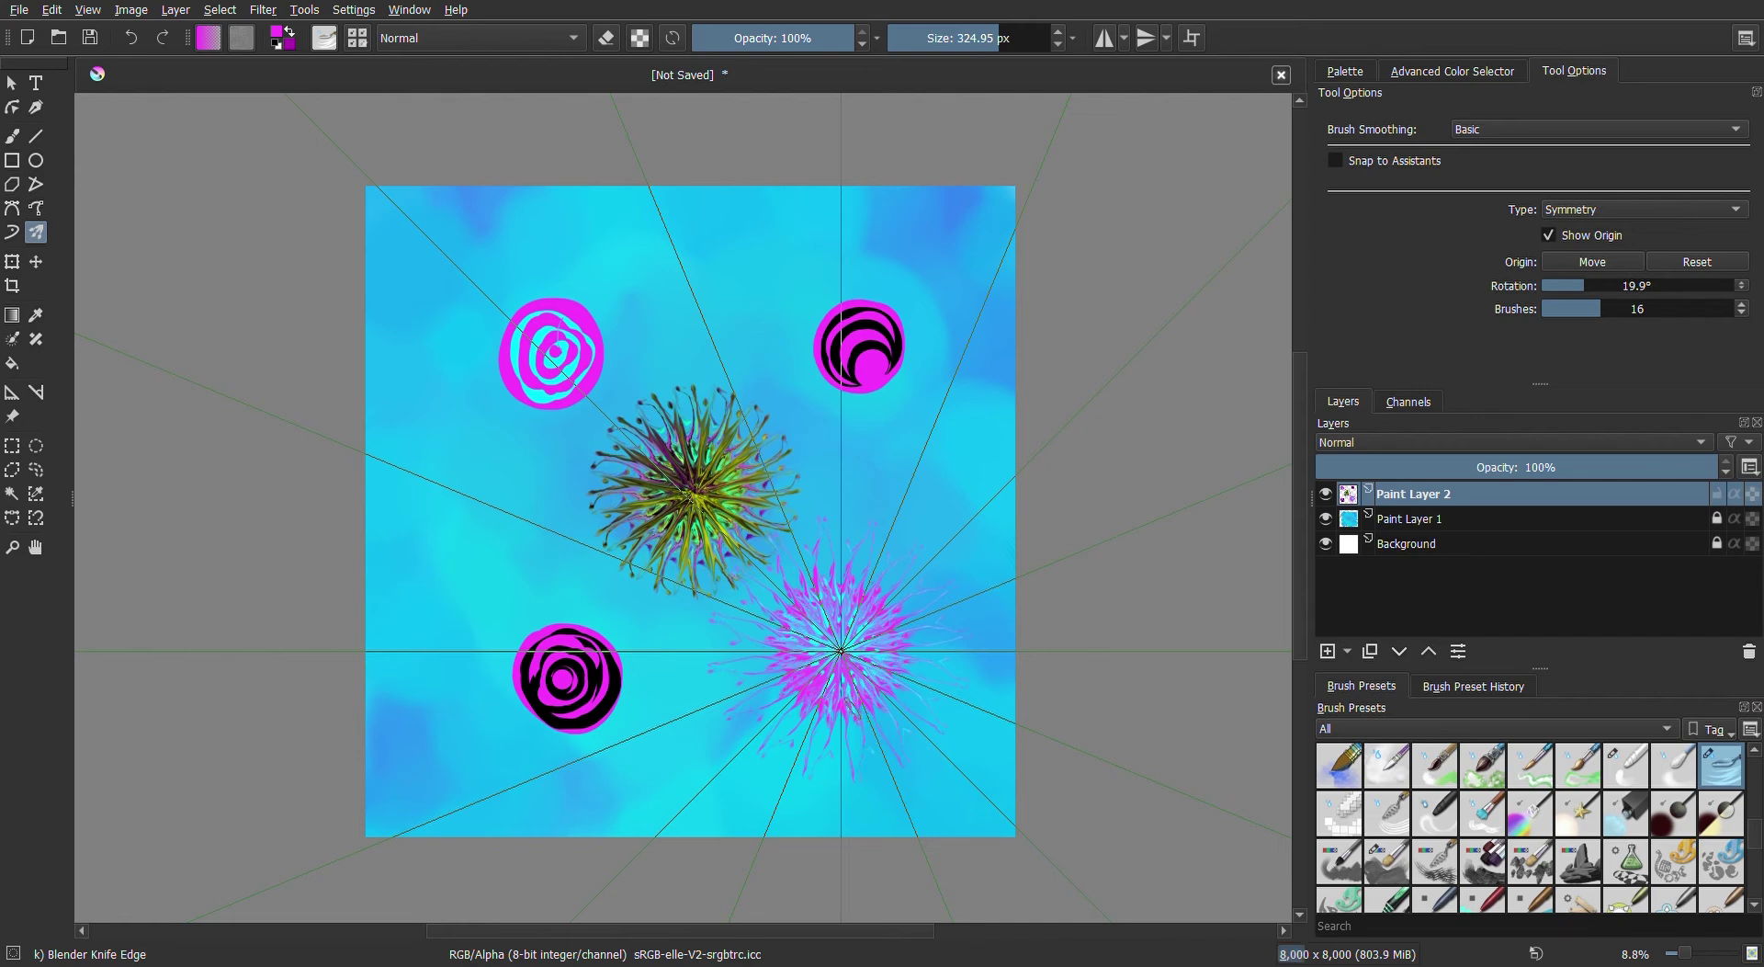
click(863, 771)
click(930, 707)
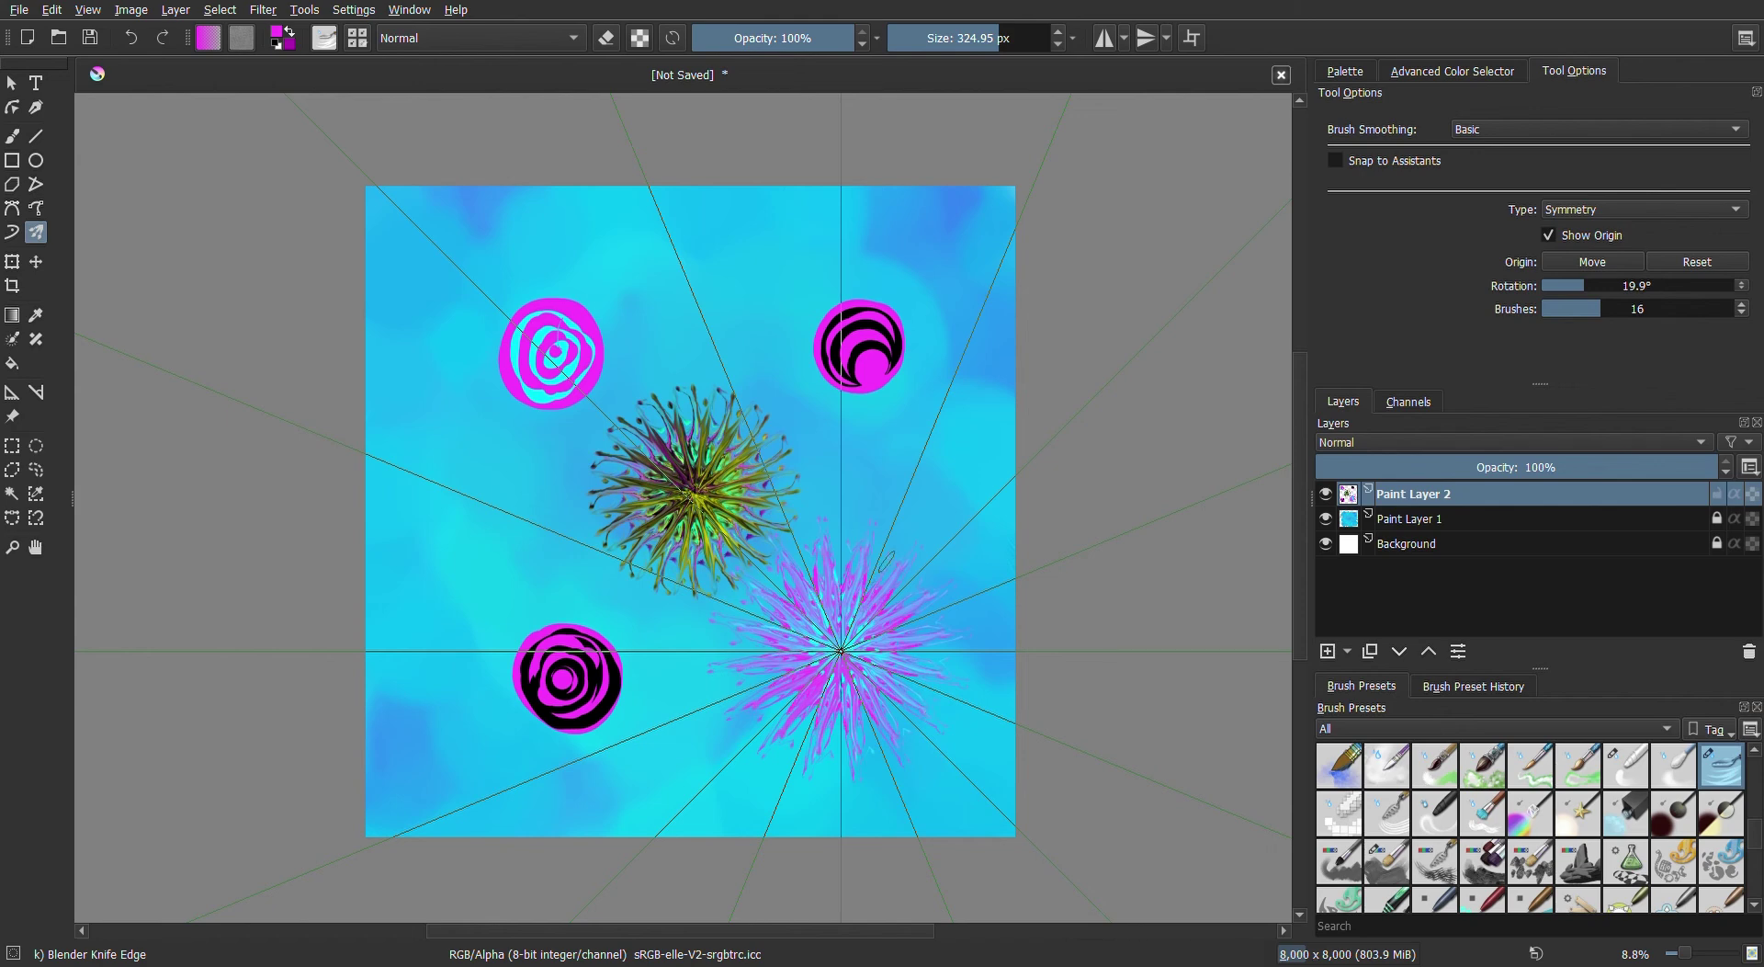
click(956, 439)
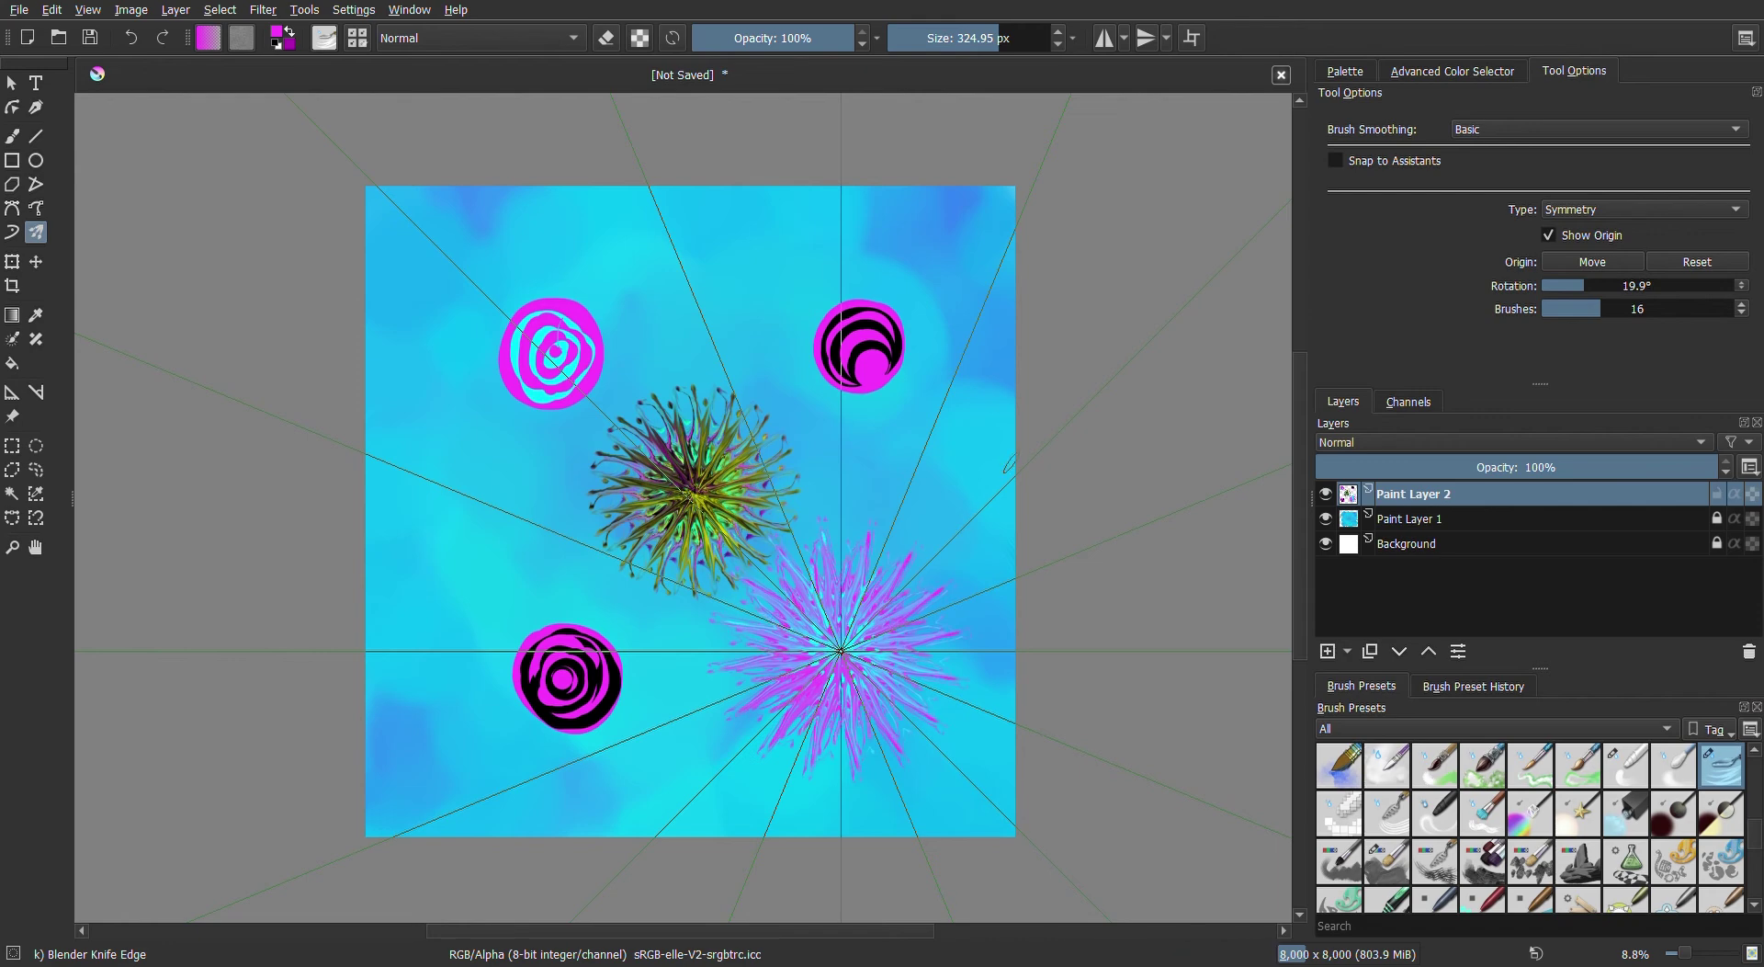
Center symmetry on the top-right circle and paint a denser, larger black burst with longer curling strokes
click(1009, 464)
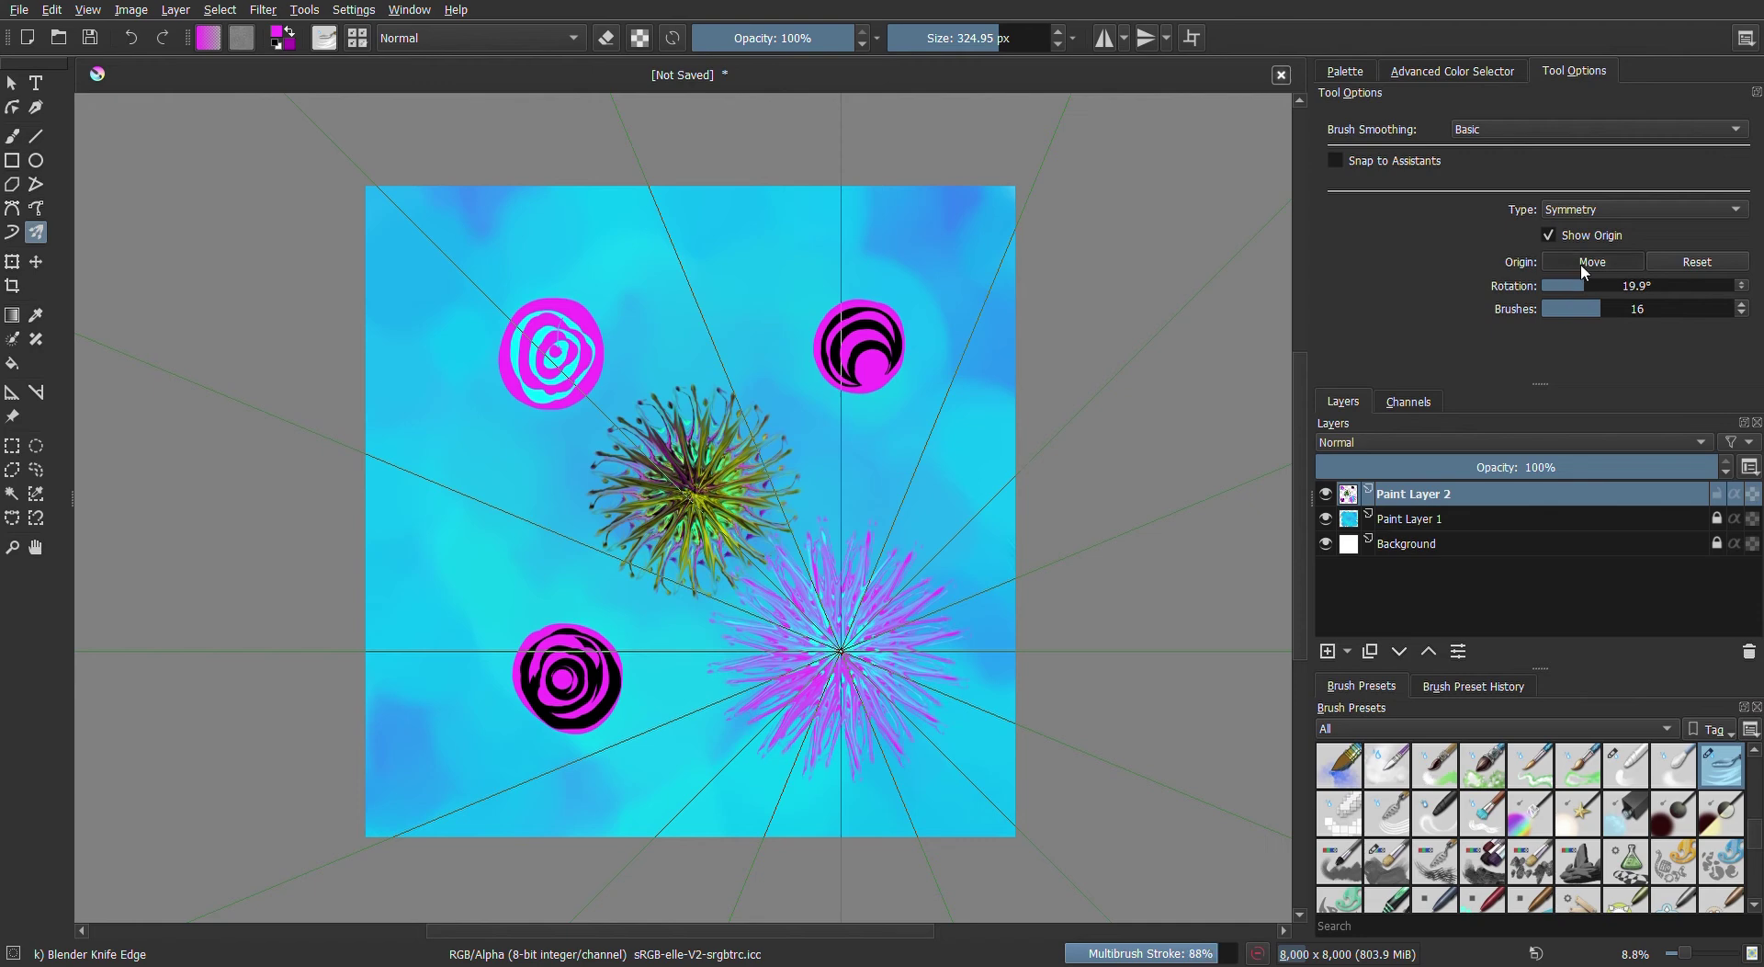
click(860, 345)
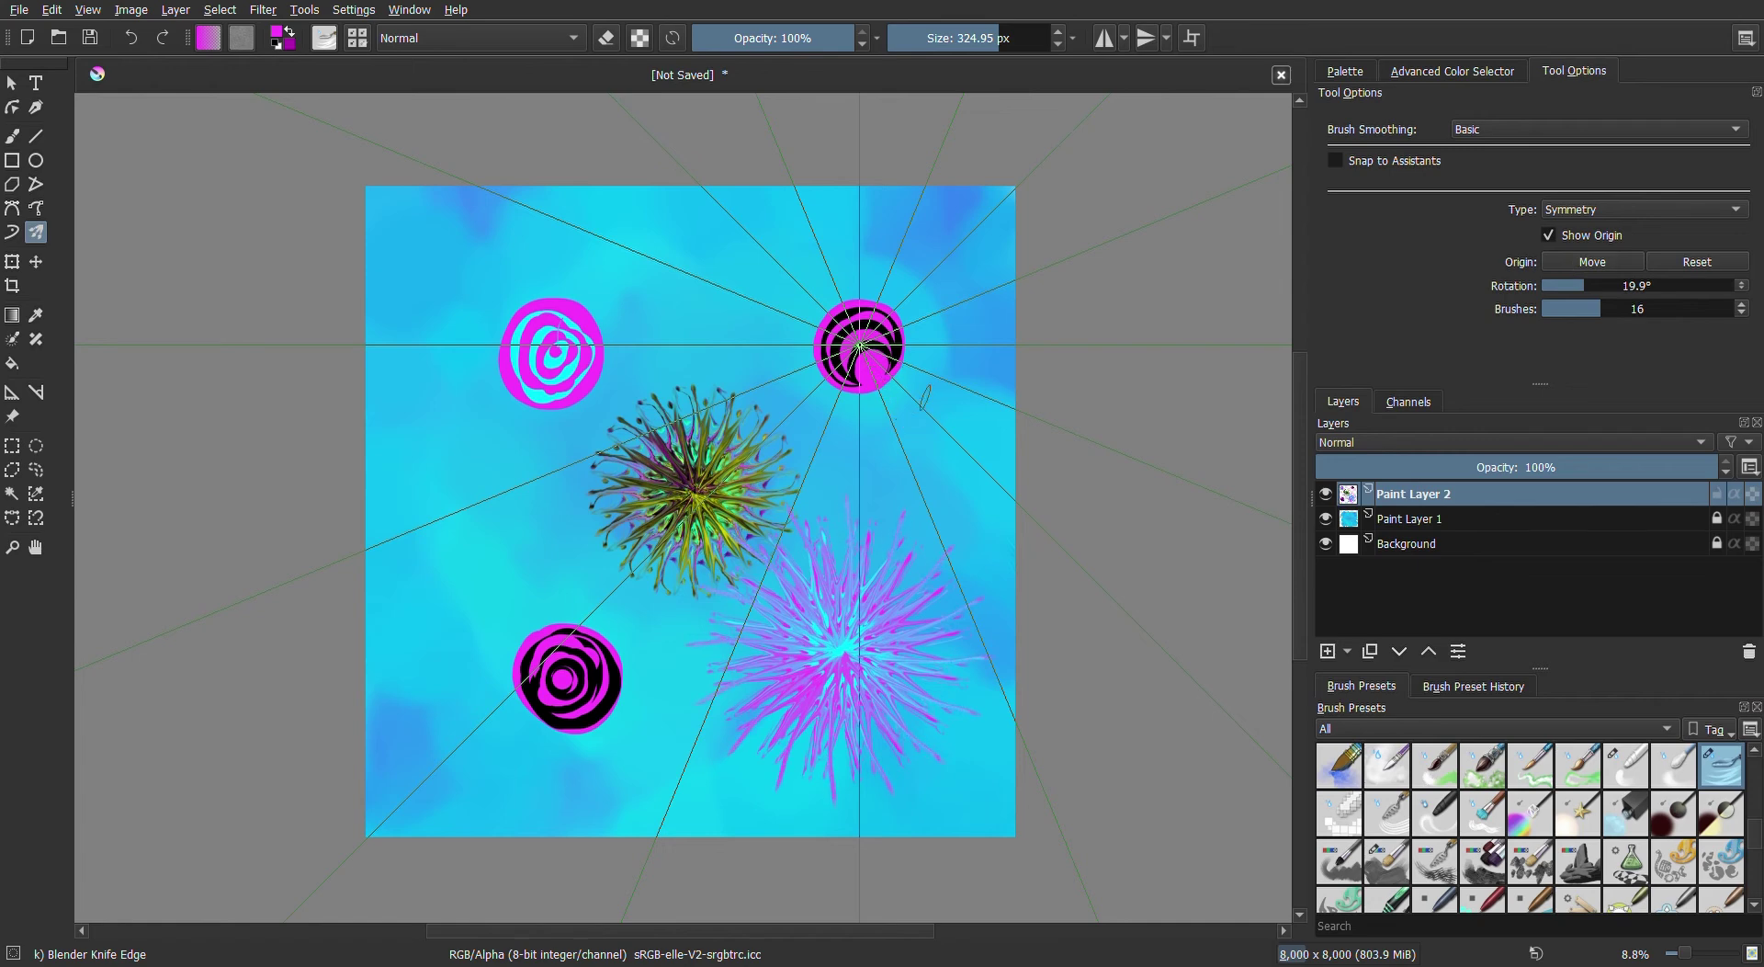
drag(905, 349, 887, 384)
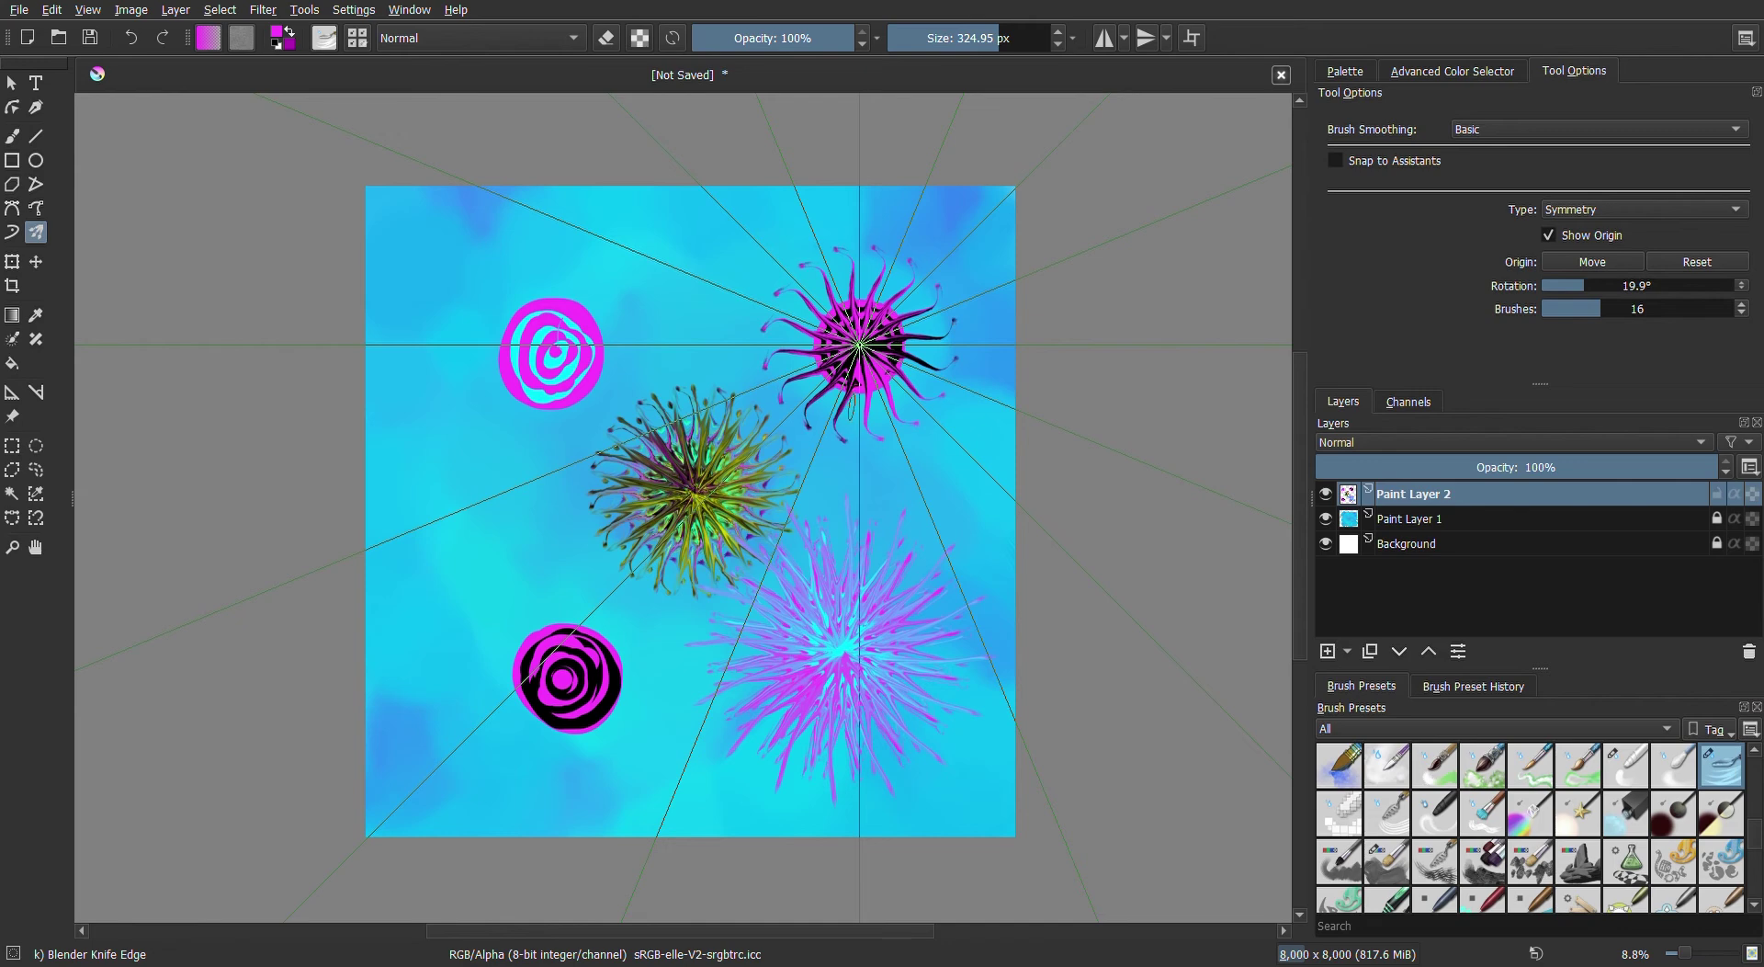
drag(869, 352, 862, 397)
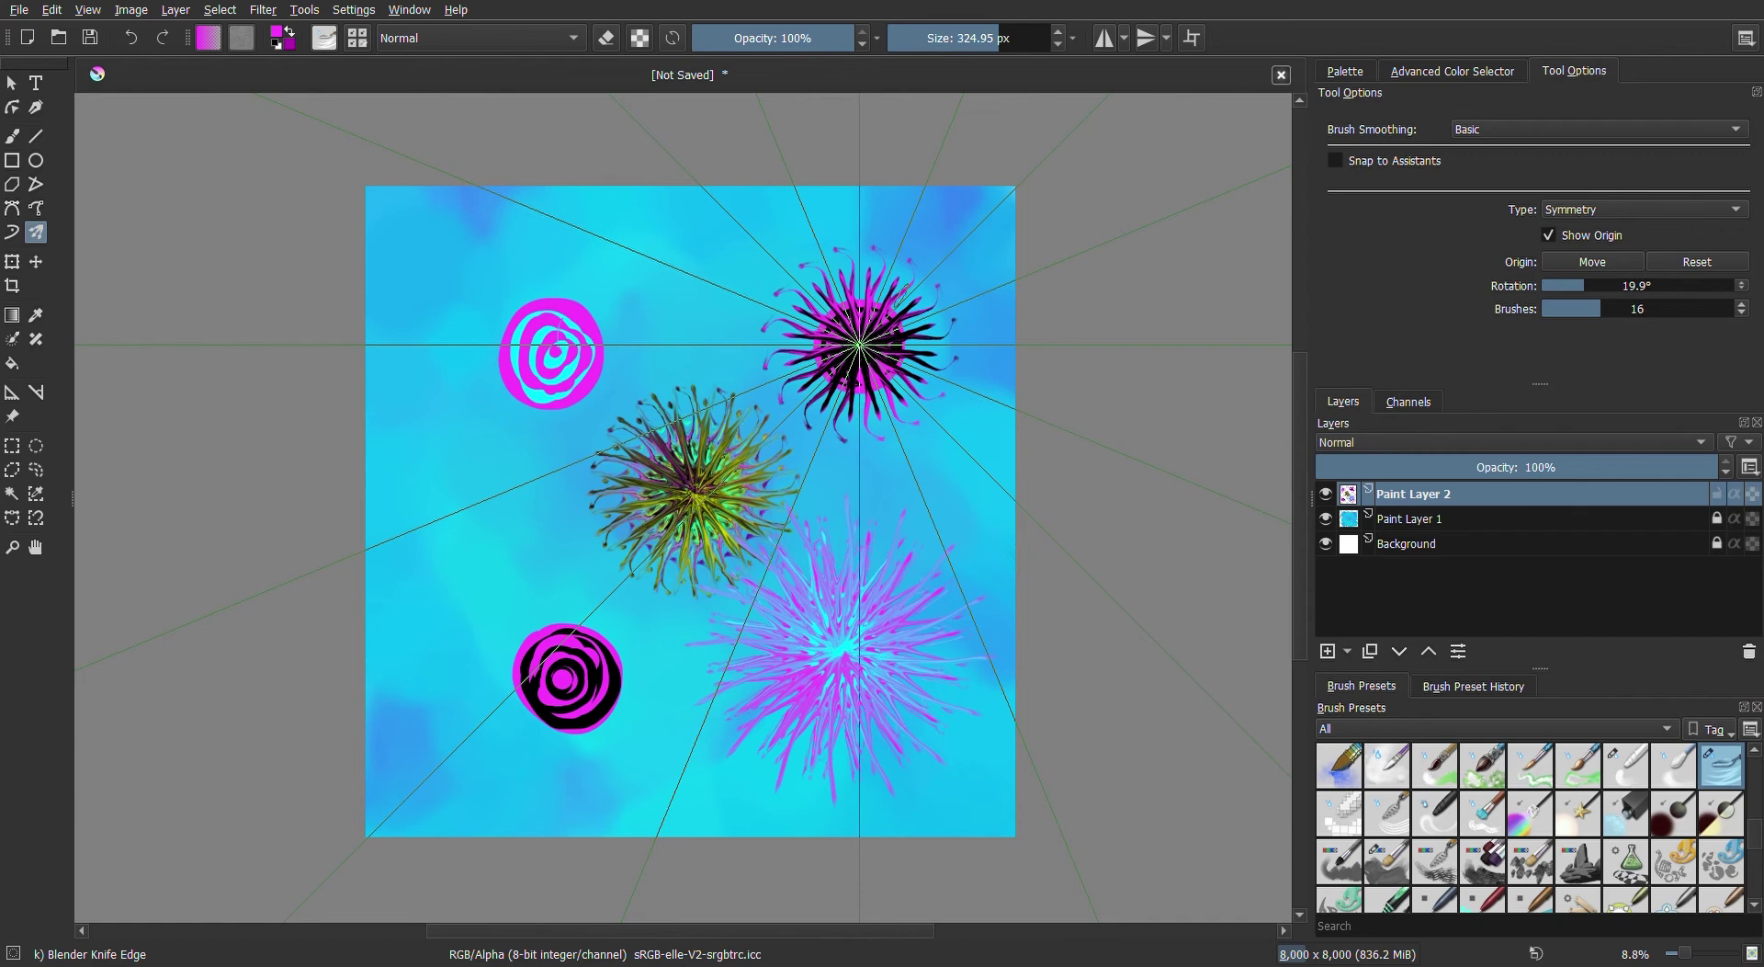
drag(873, 394, 867, 391)
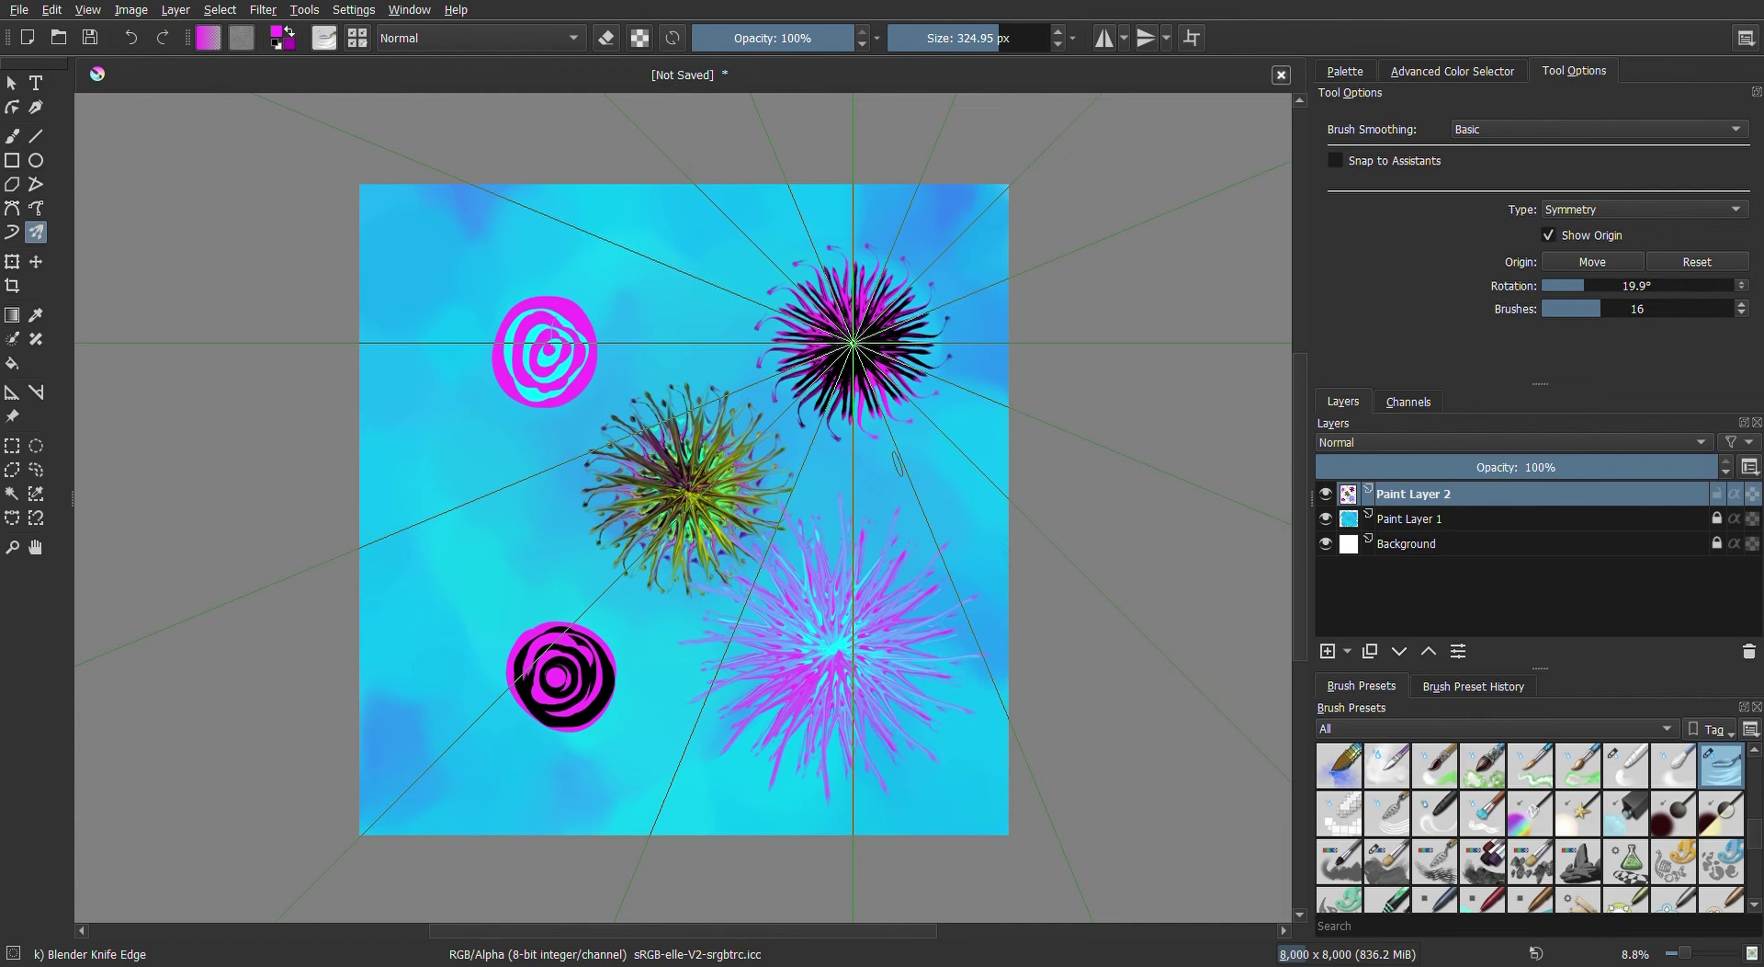
mouse_move(933, 372)
mouse_down()
mouse_move(939, 333)
mouse_move(891, 320)
mouse_move(960, 319)
mouse_up()
drag(930, 240, 884, 310)
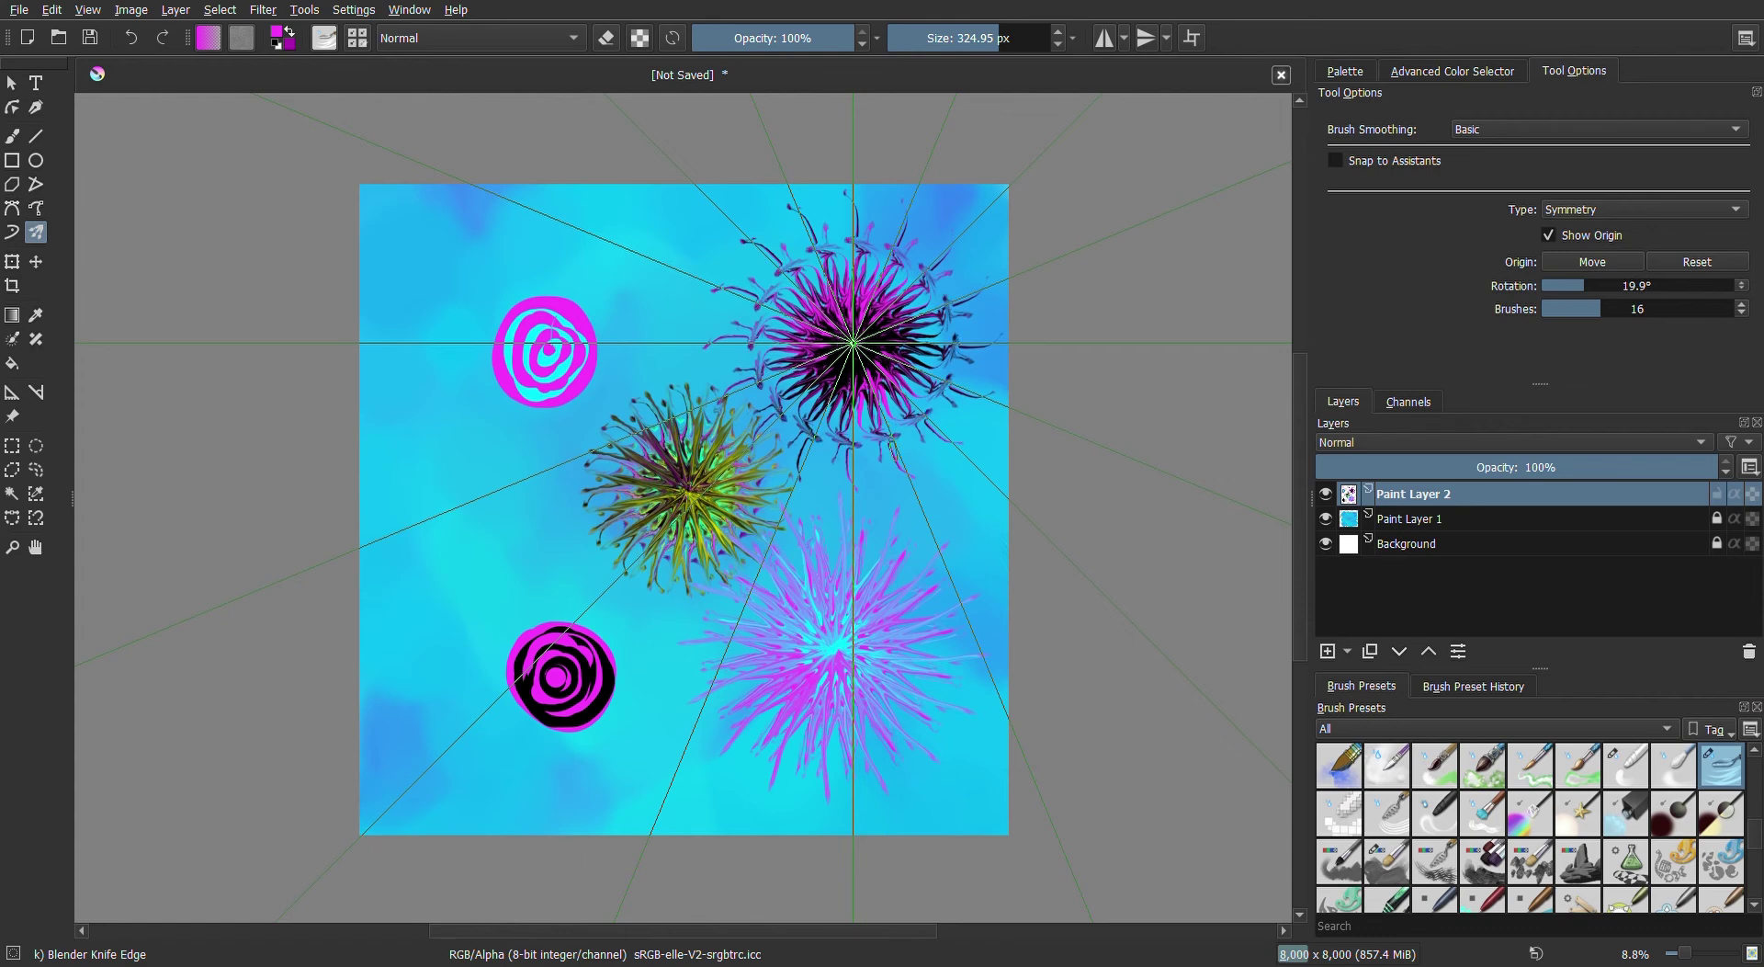
click(1592, 262)
Place the symmetry centre on the upper-left magenta spiral and paint spiky pink radial strands over it
click(545, 352)
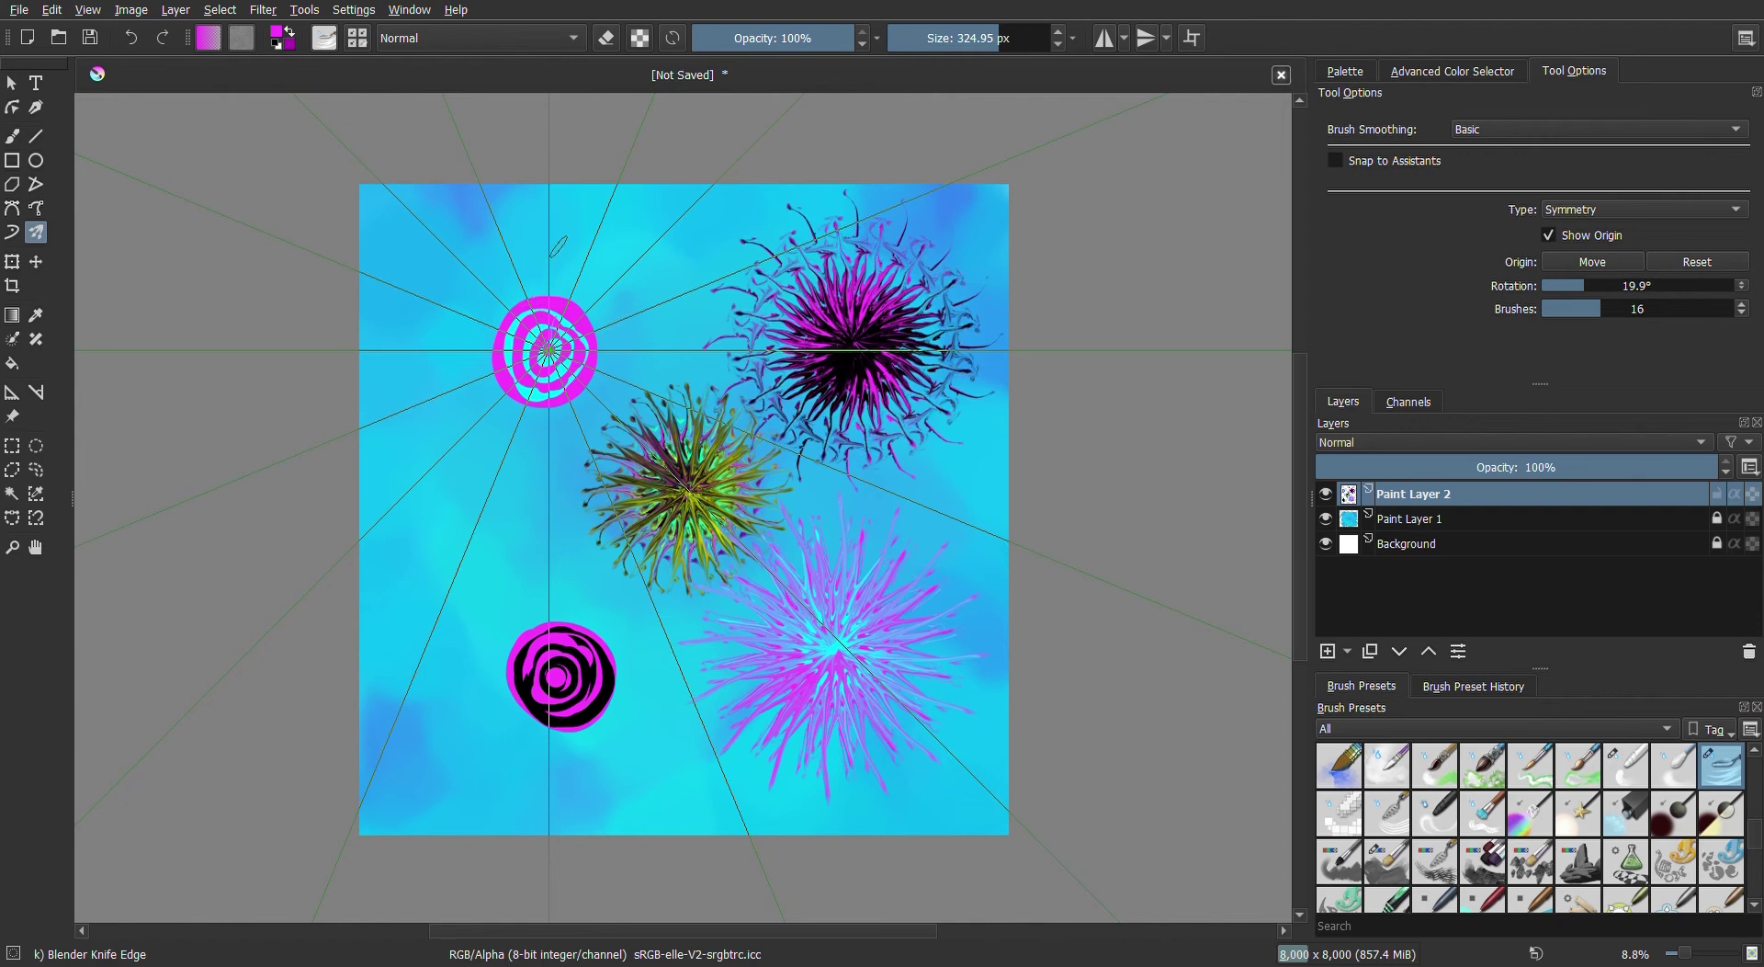
click(759, 118)
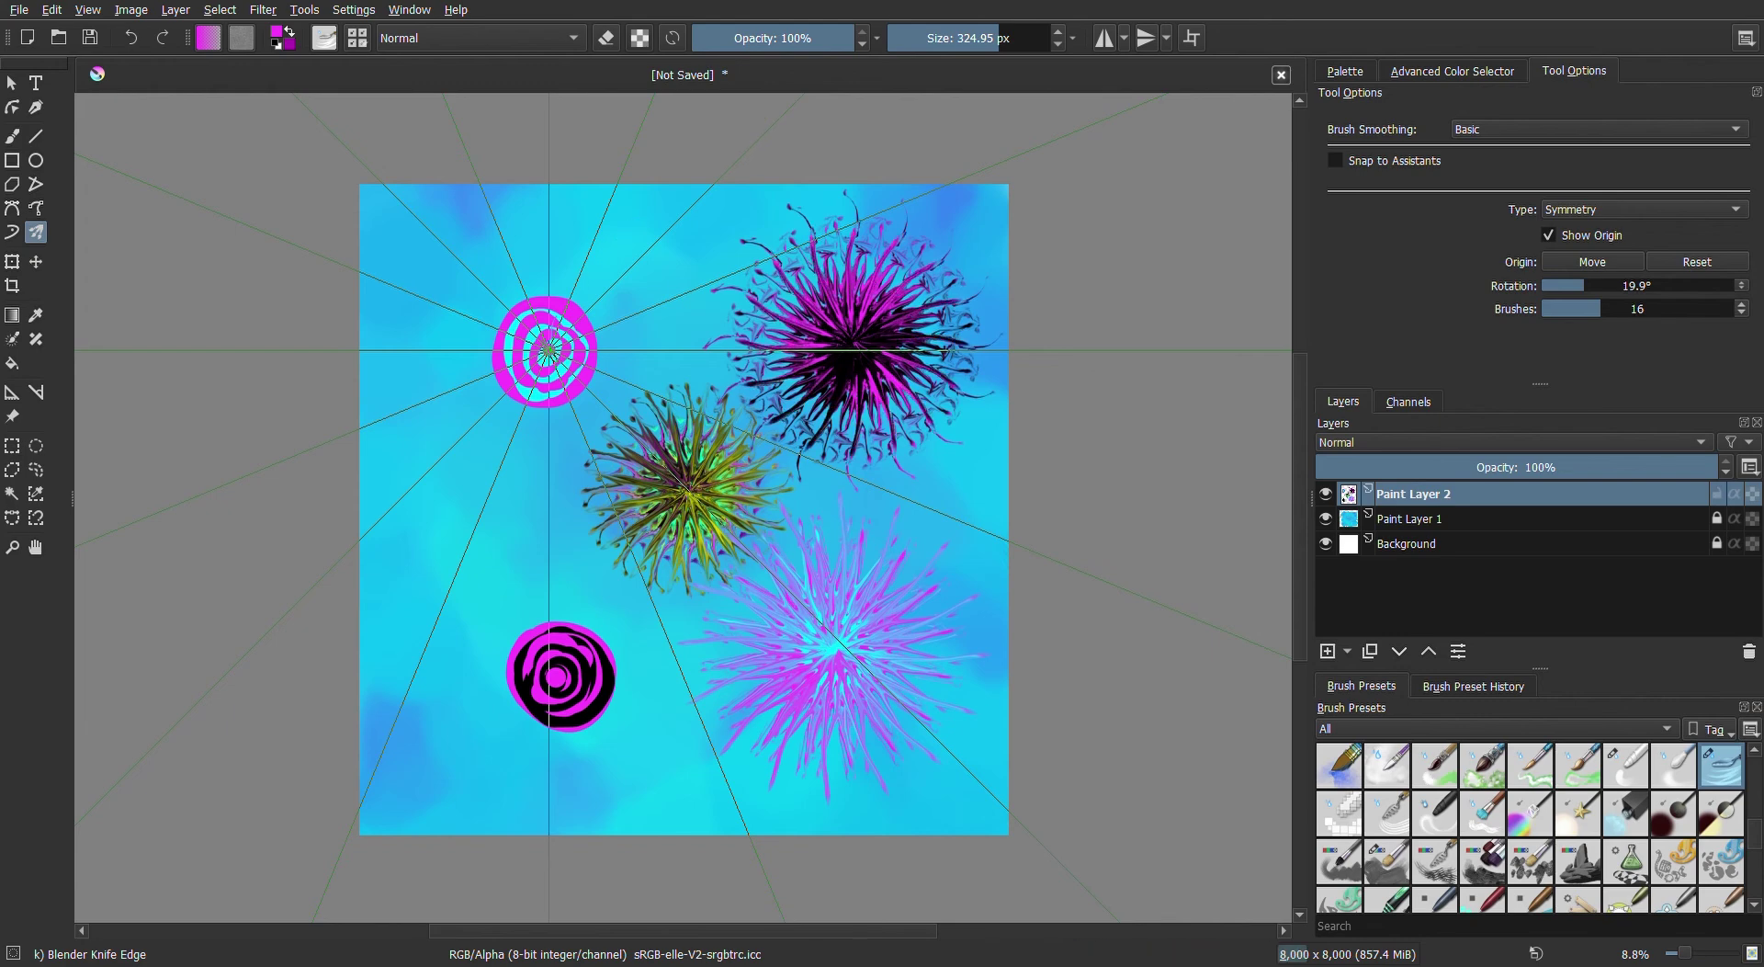
drag(570, 341, 559, 439)
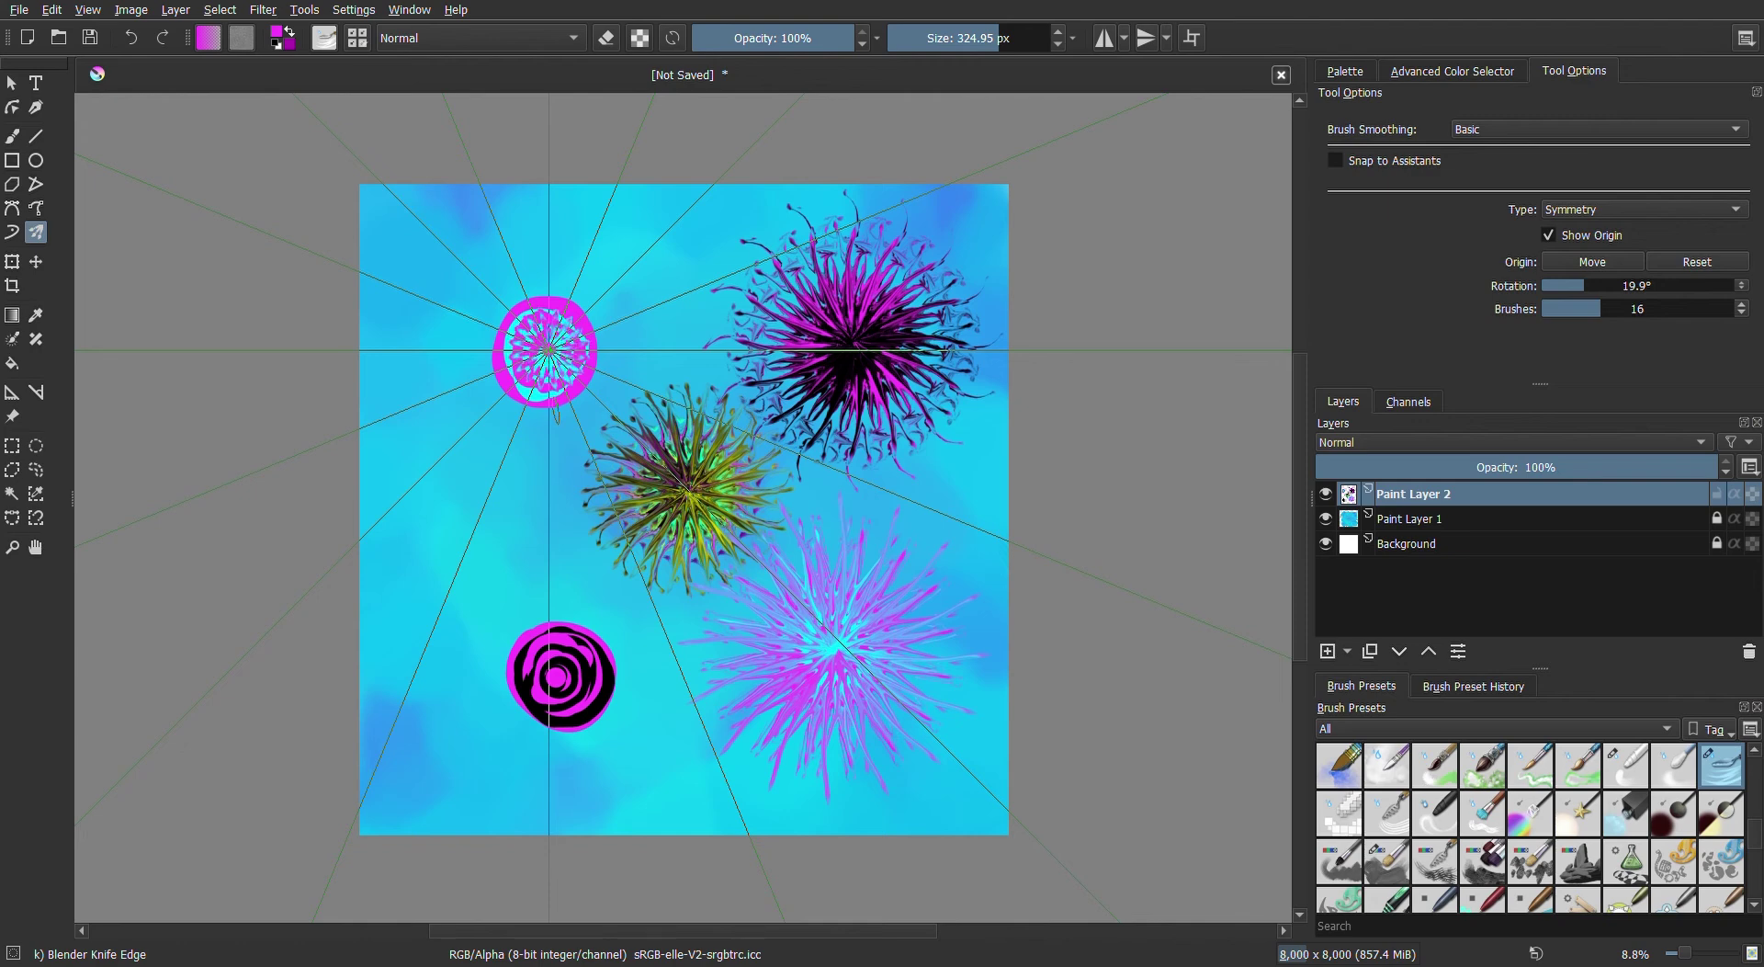
drag(633, 280, 584, 294)
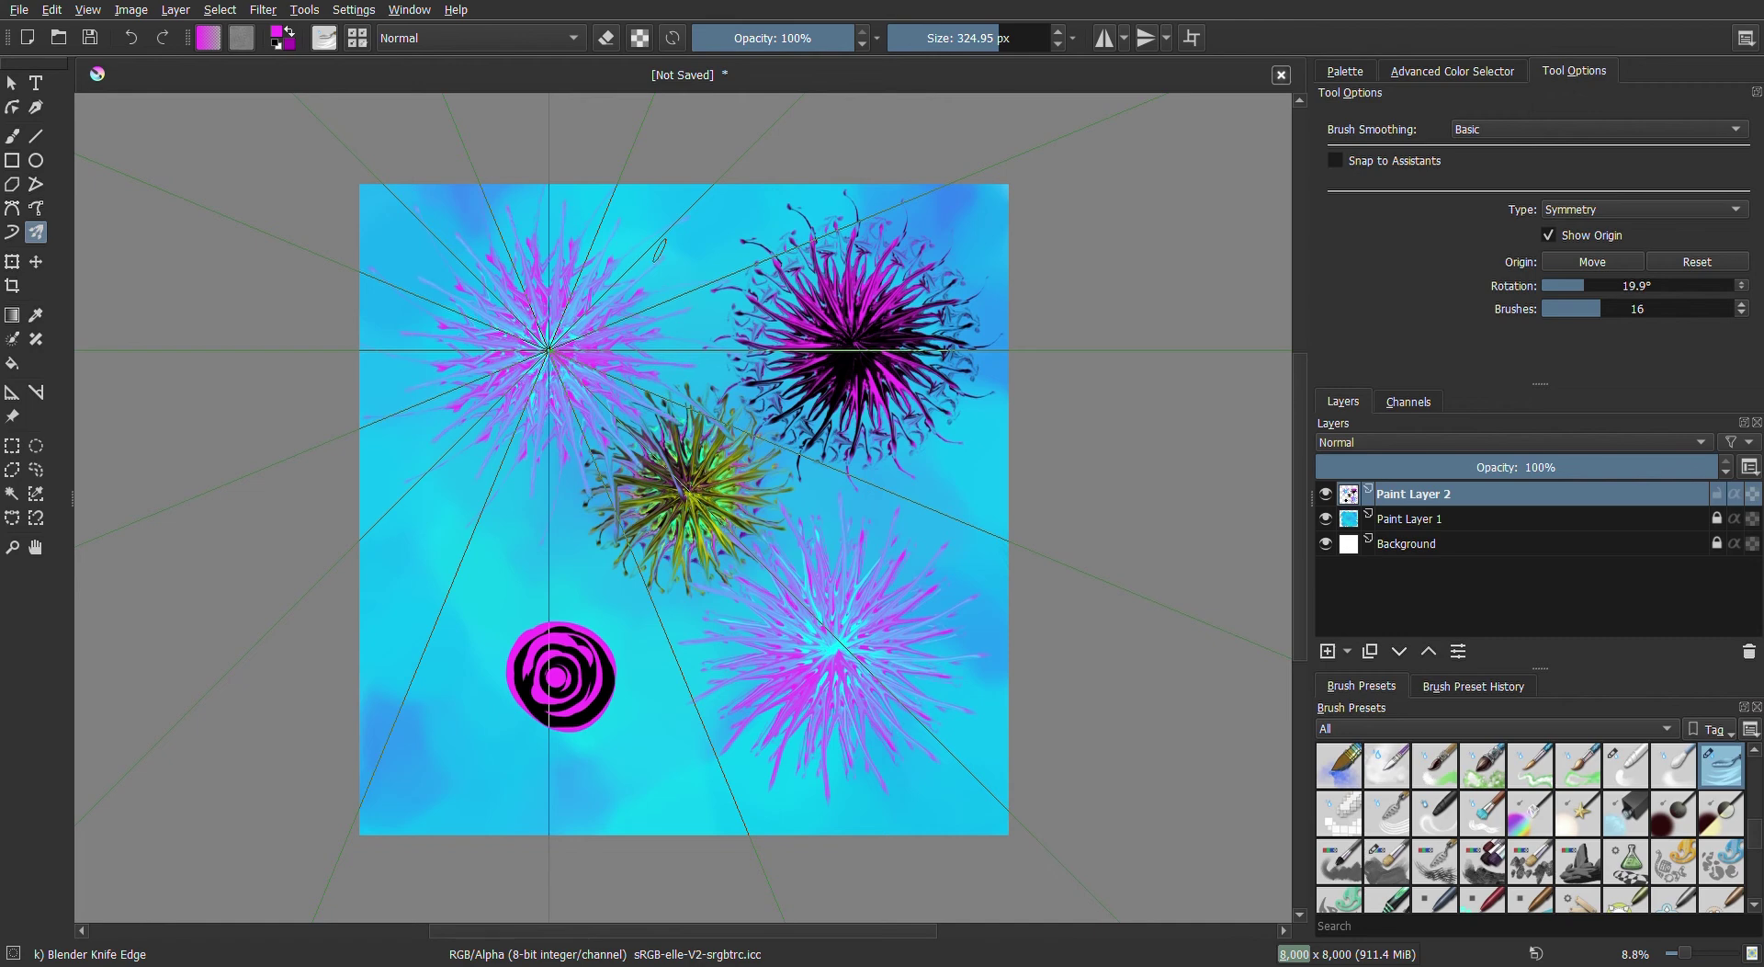
click(124, 38)
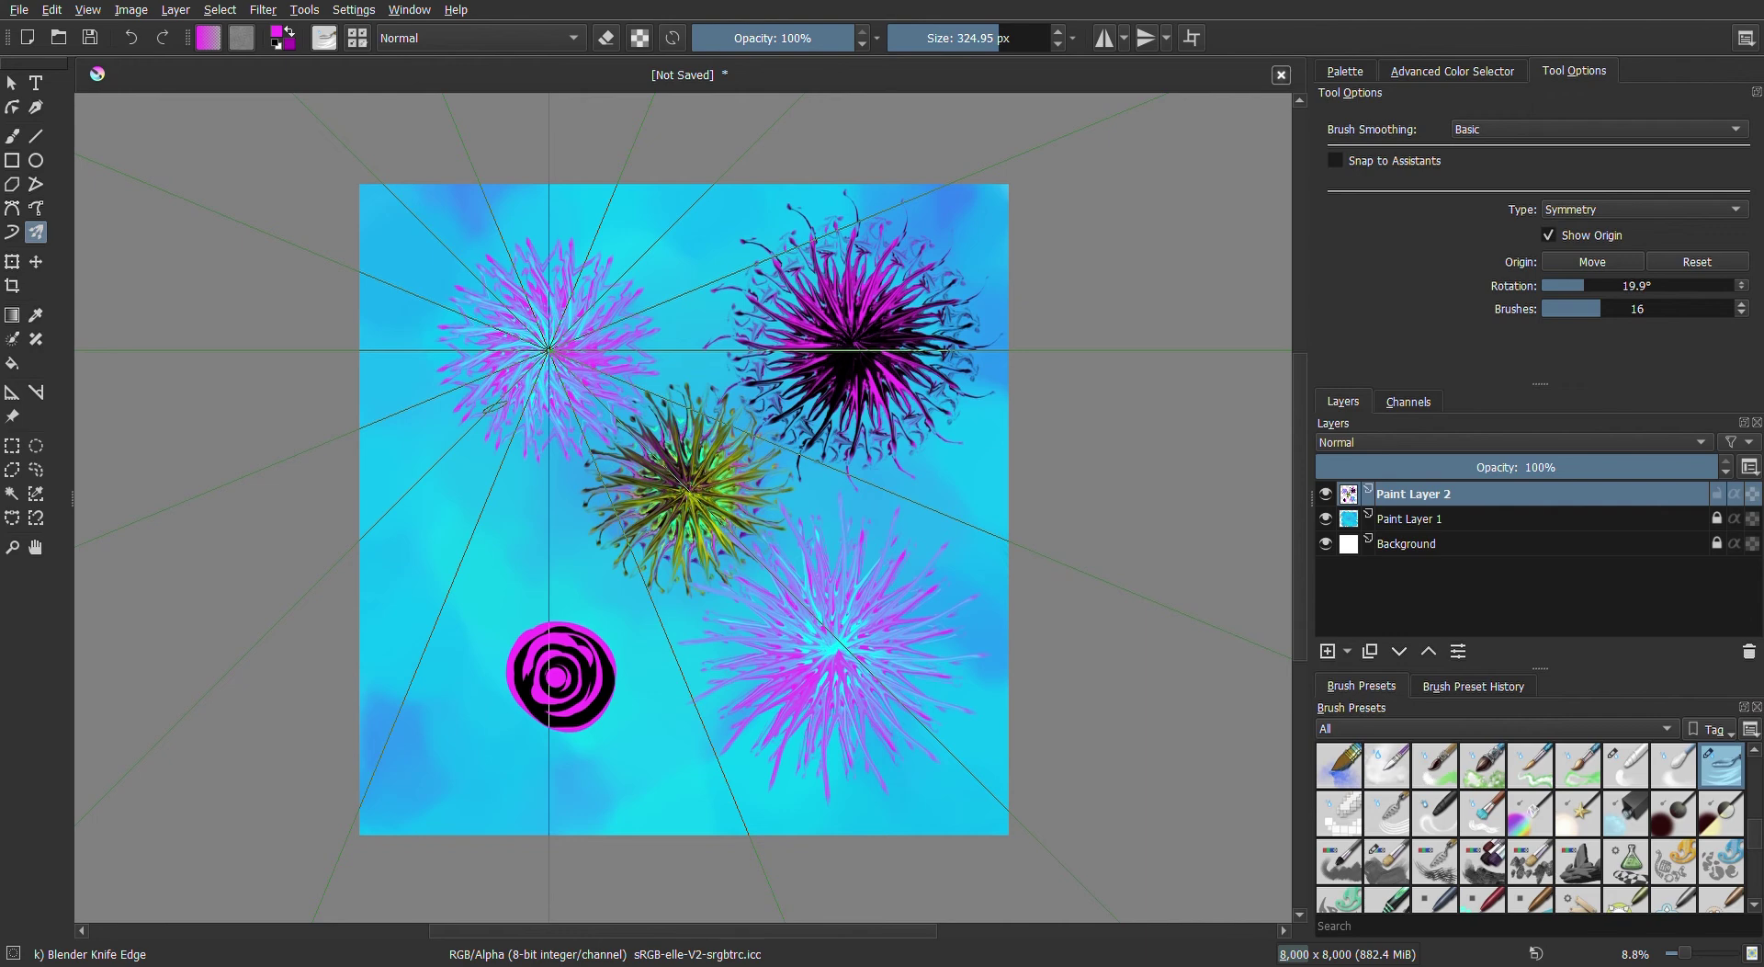
click(1595, 262)
Move the symmetry centre onto the middle of the lower-left spiral
click(533, 374)
drag(533, 374, 558, 677)
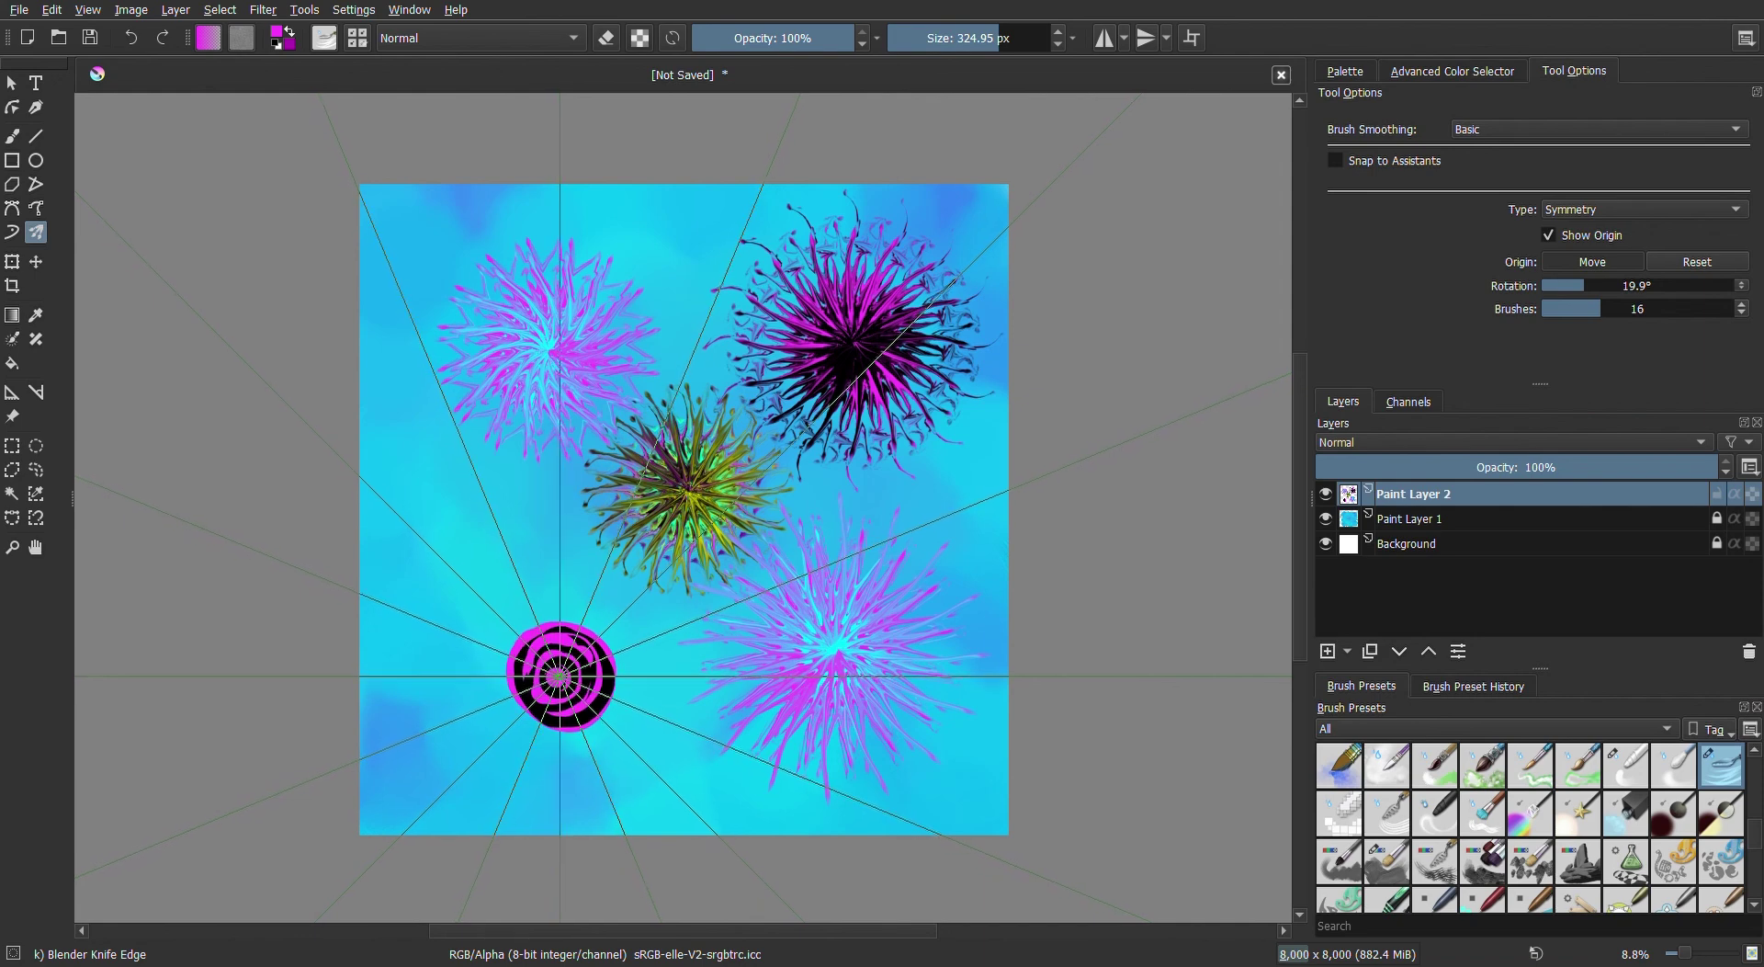
drag(557, 673, 560, 674)
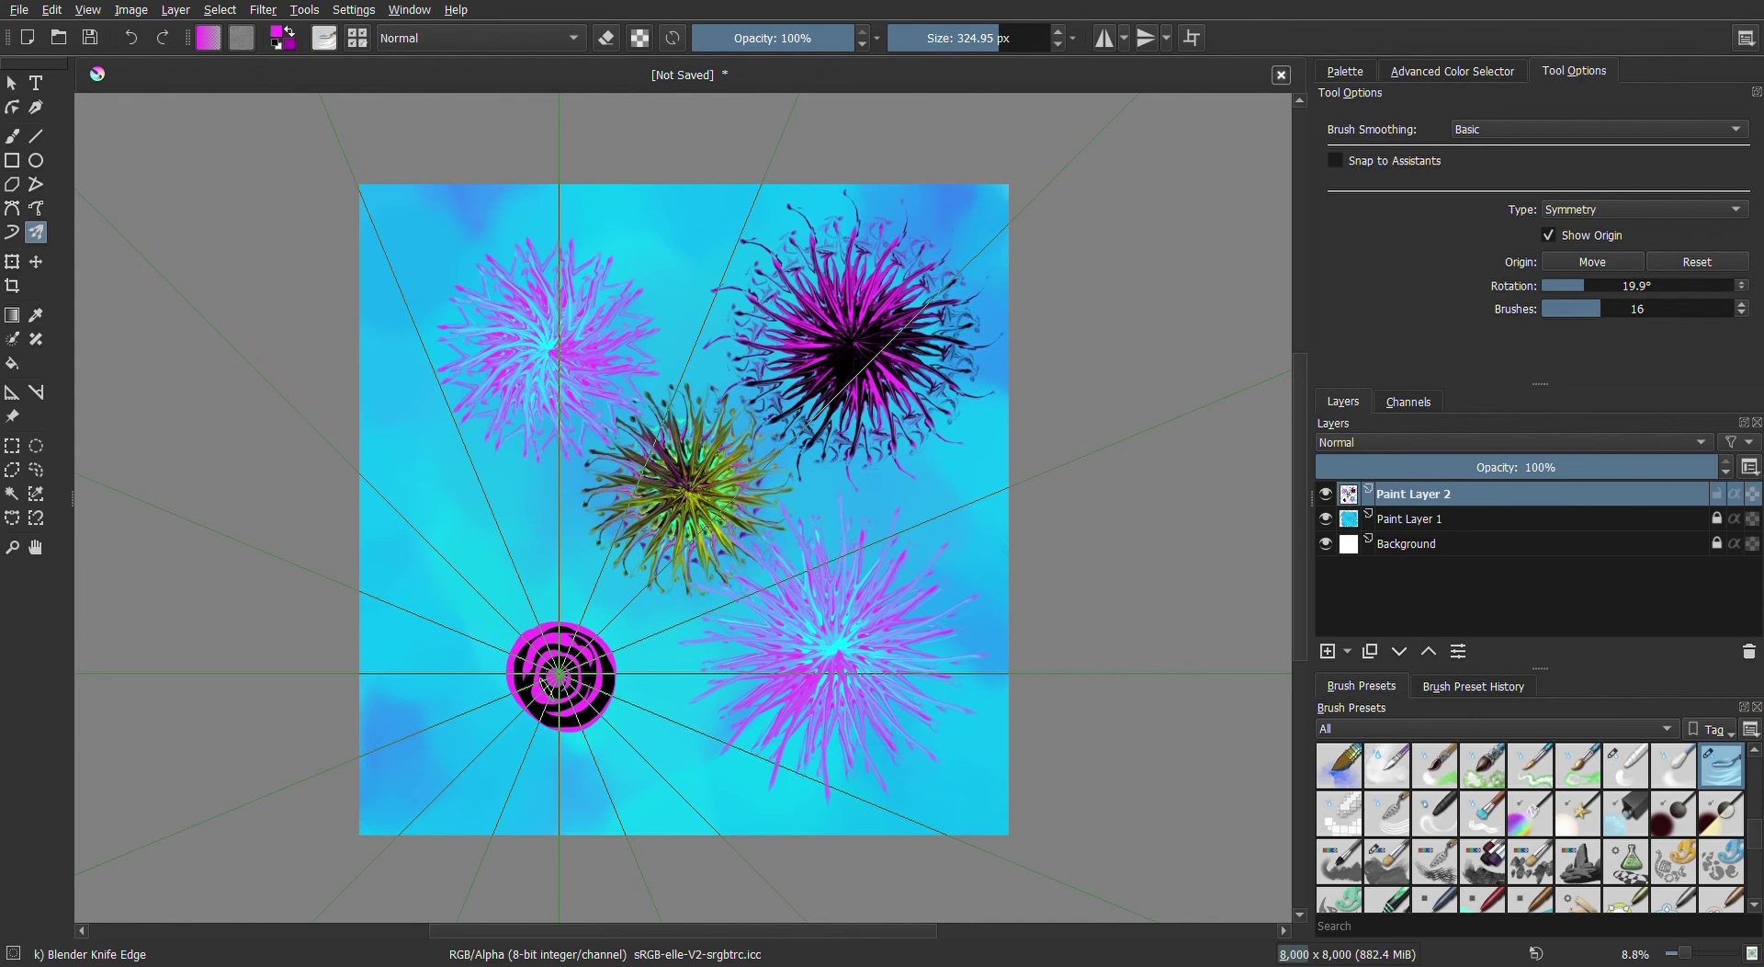
Paint black tendrils and magenta radial strokes over the lower-left spiral, then hide the symmetry guides
drag(548, 690, 495, 756)
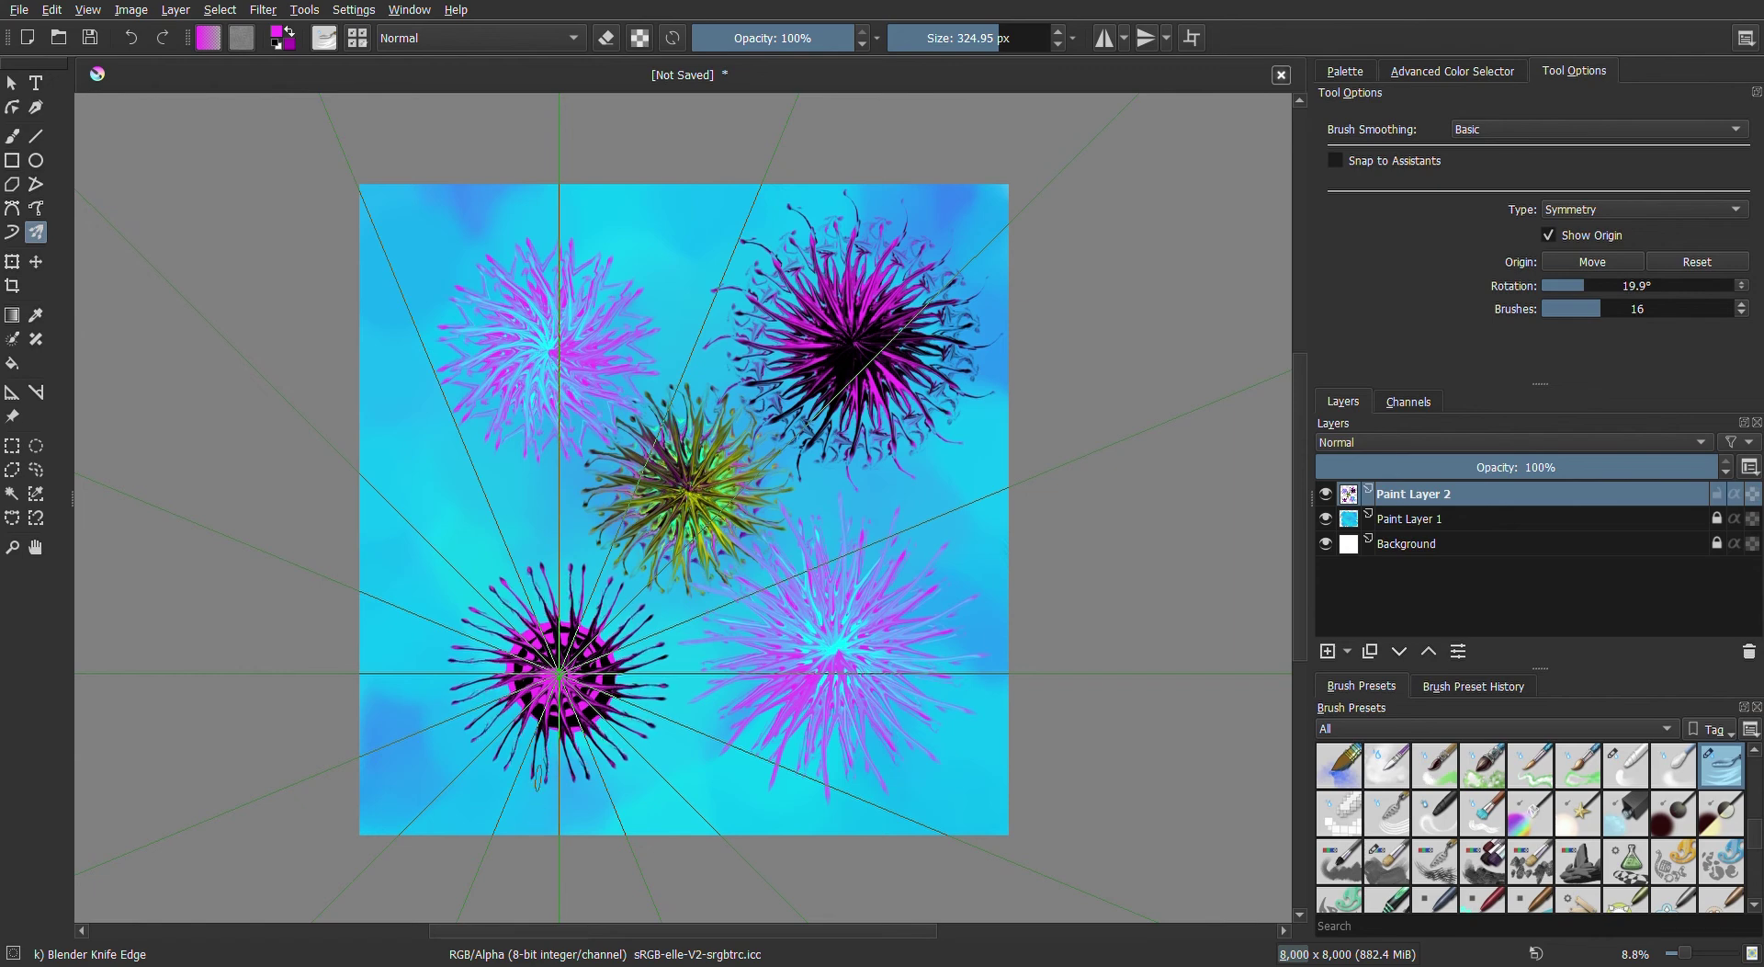
drag(538, 779, 540, 779)
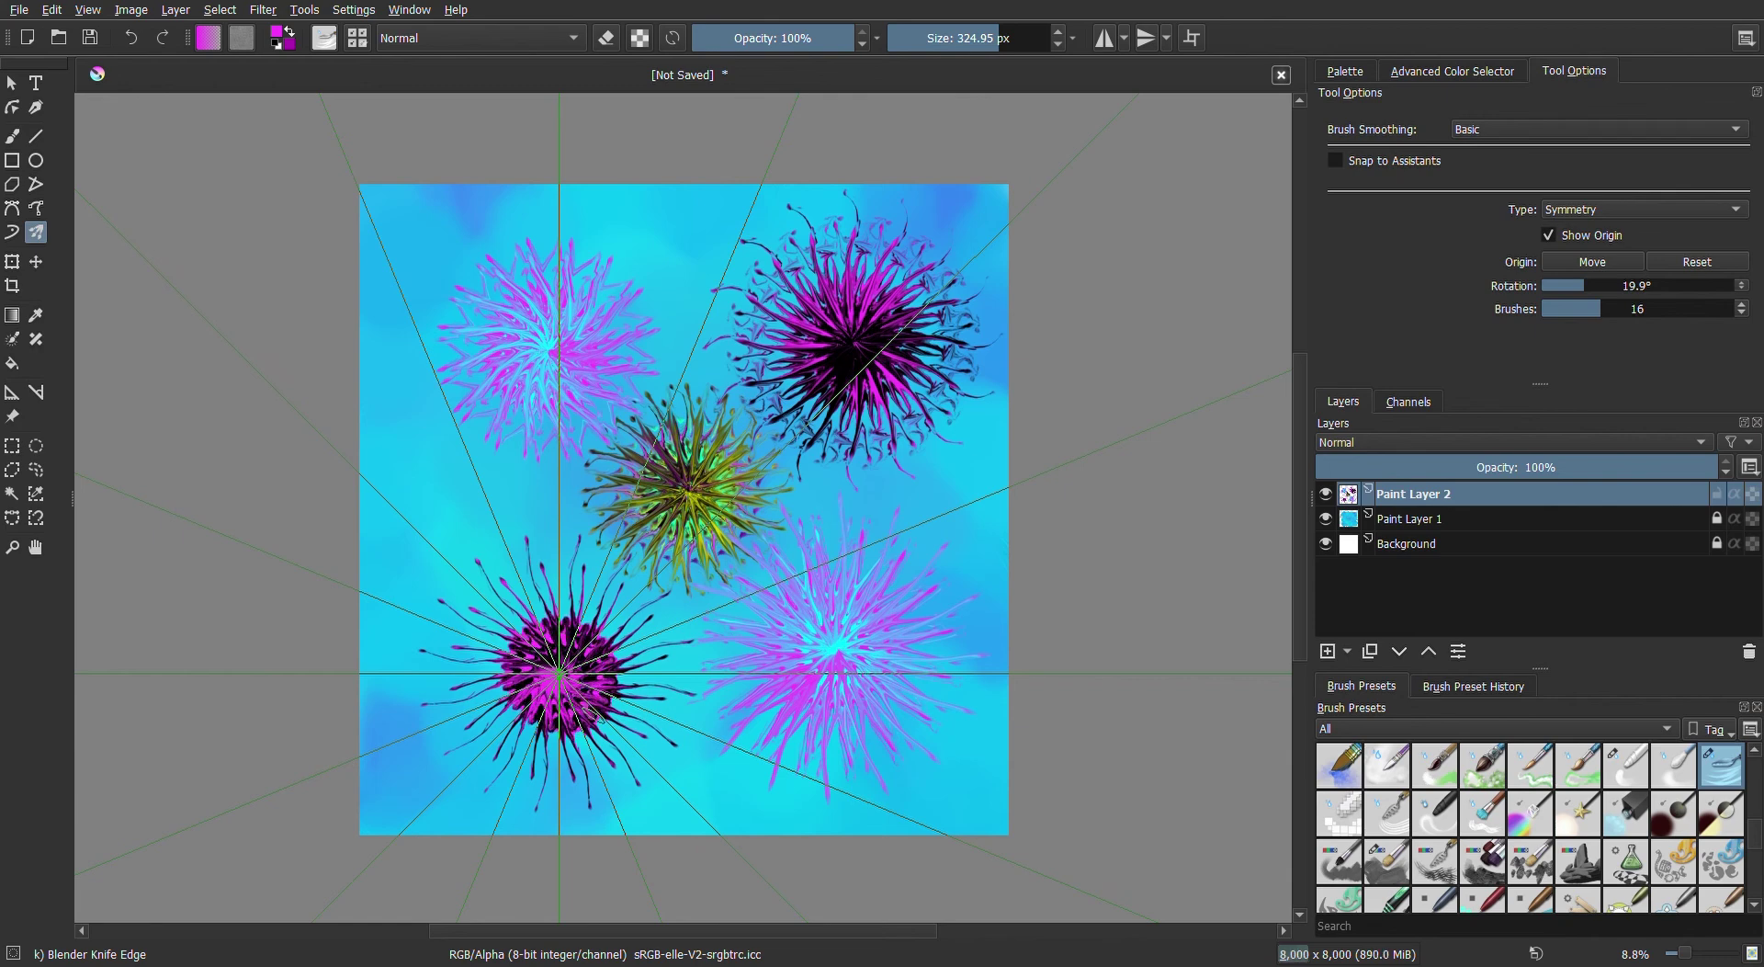
mouse_move(547, 639)
mouse_down()
mouse_move(602, 684)
mouse_move(600, 736)
mouse_up()
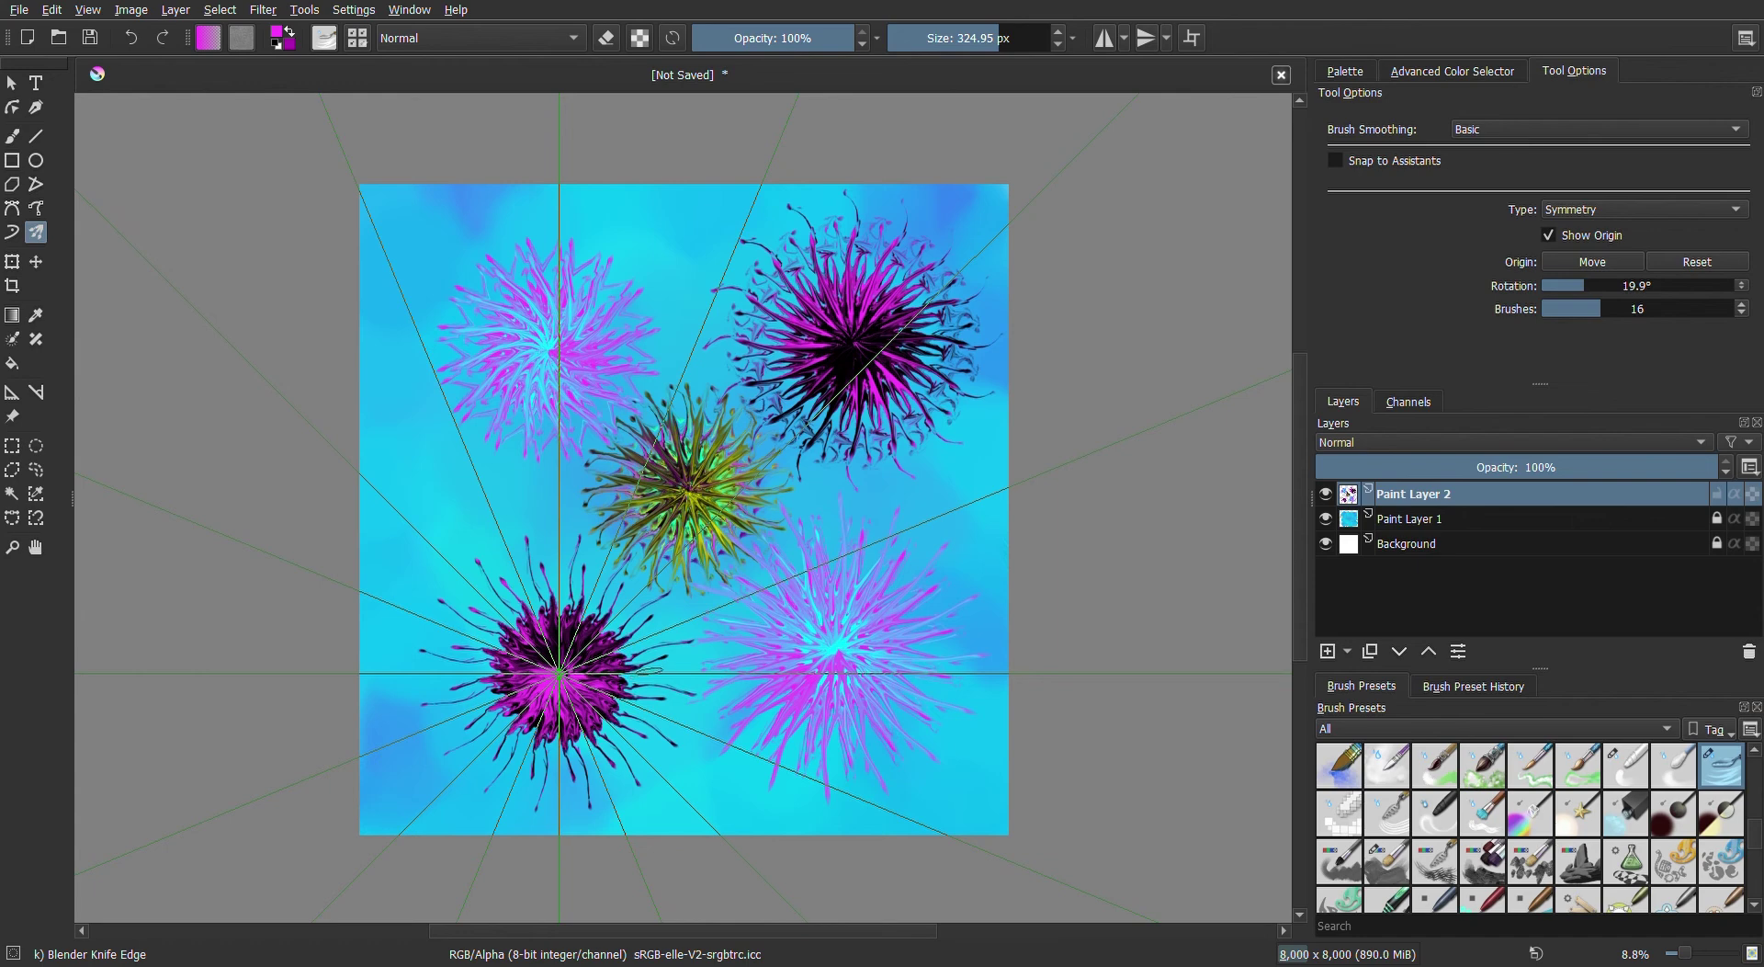
drag(652, 673, 641, 671)
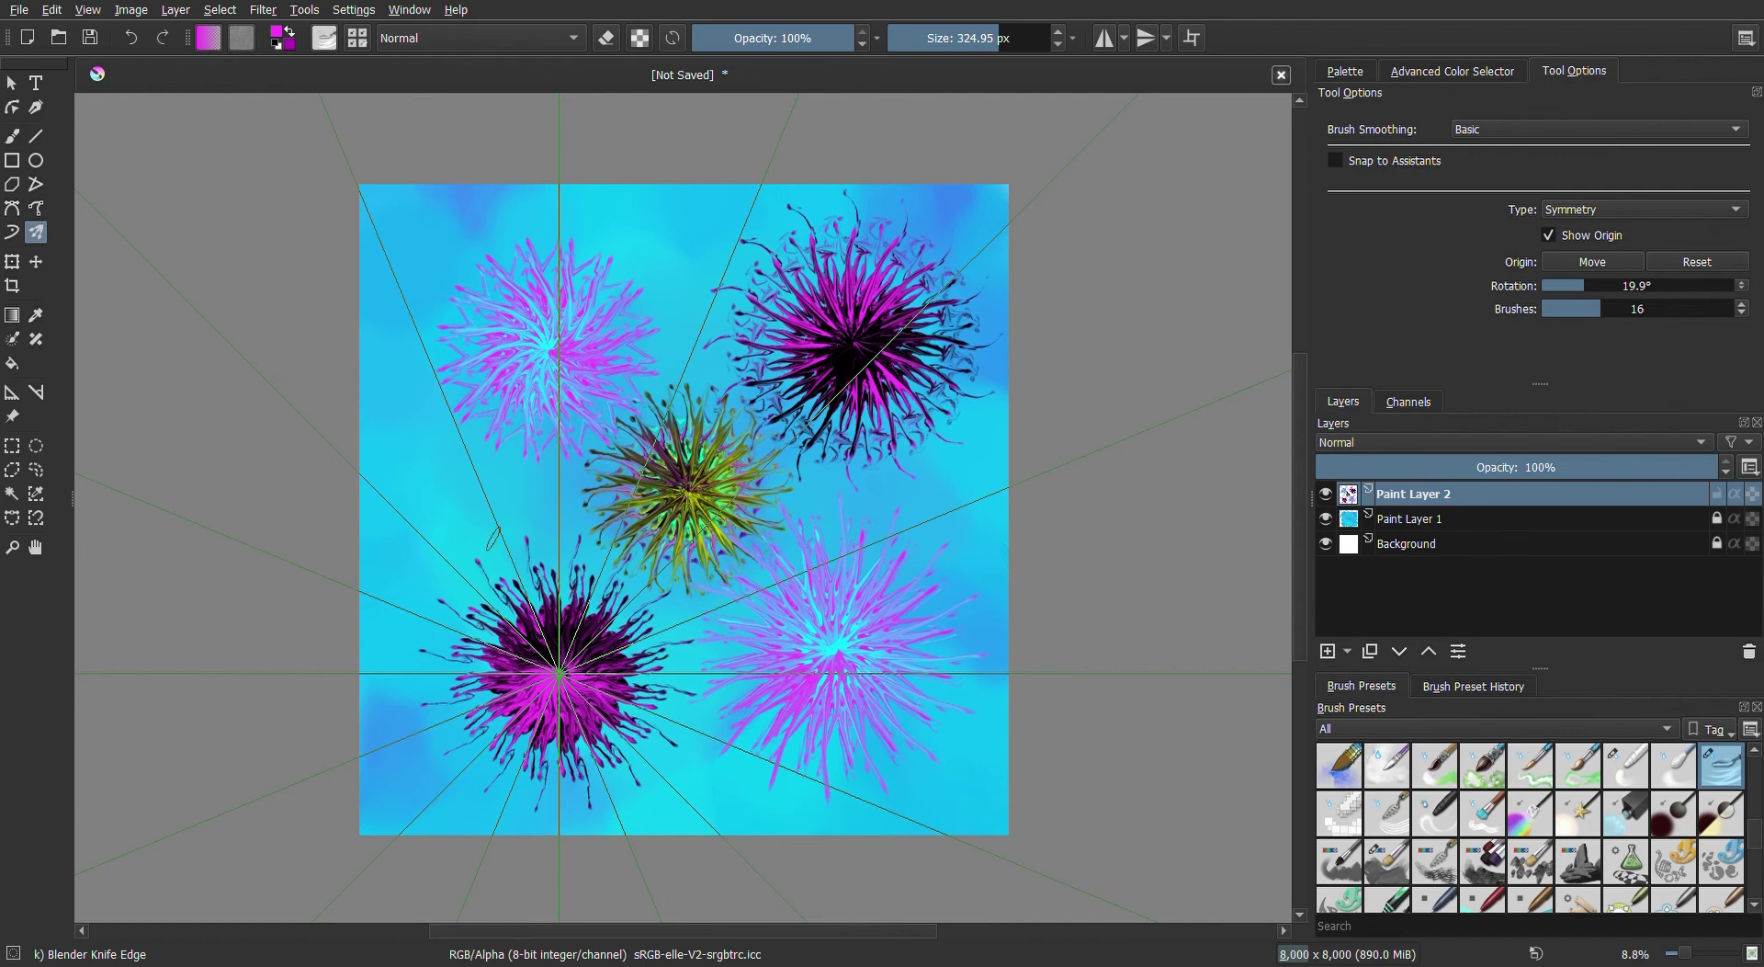
click(493, 538)
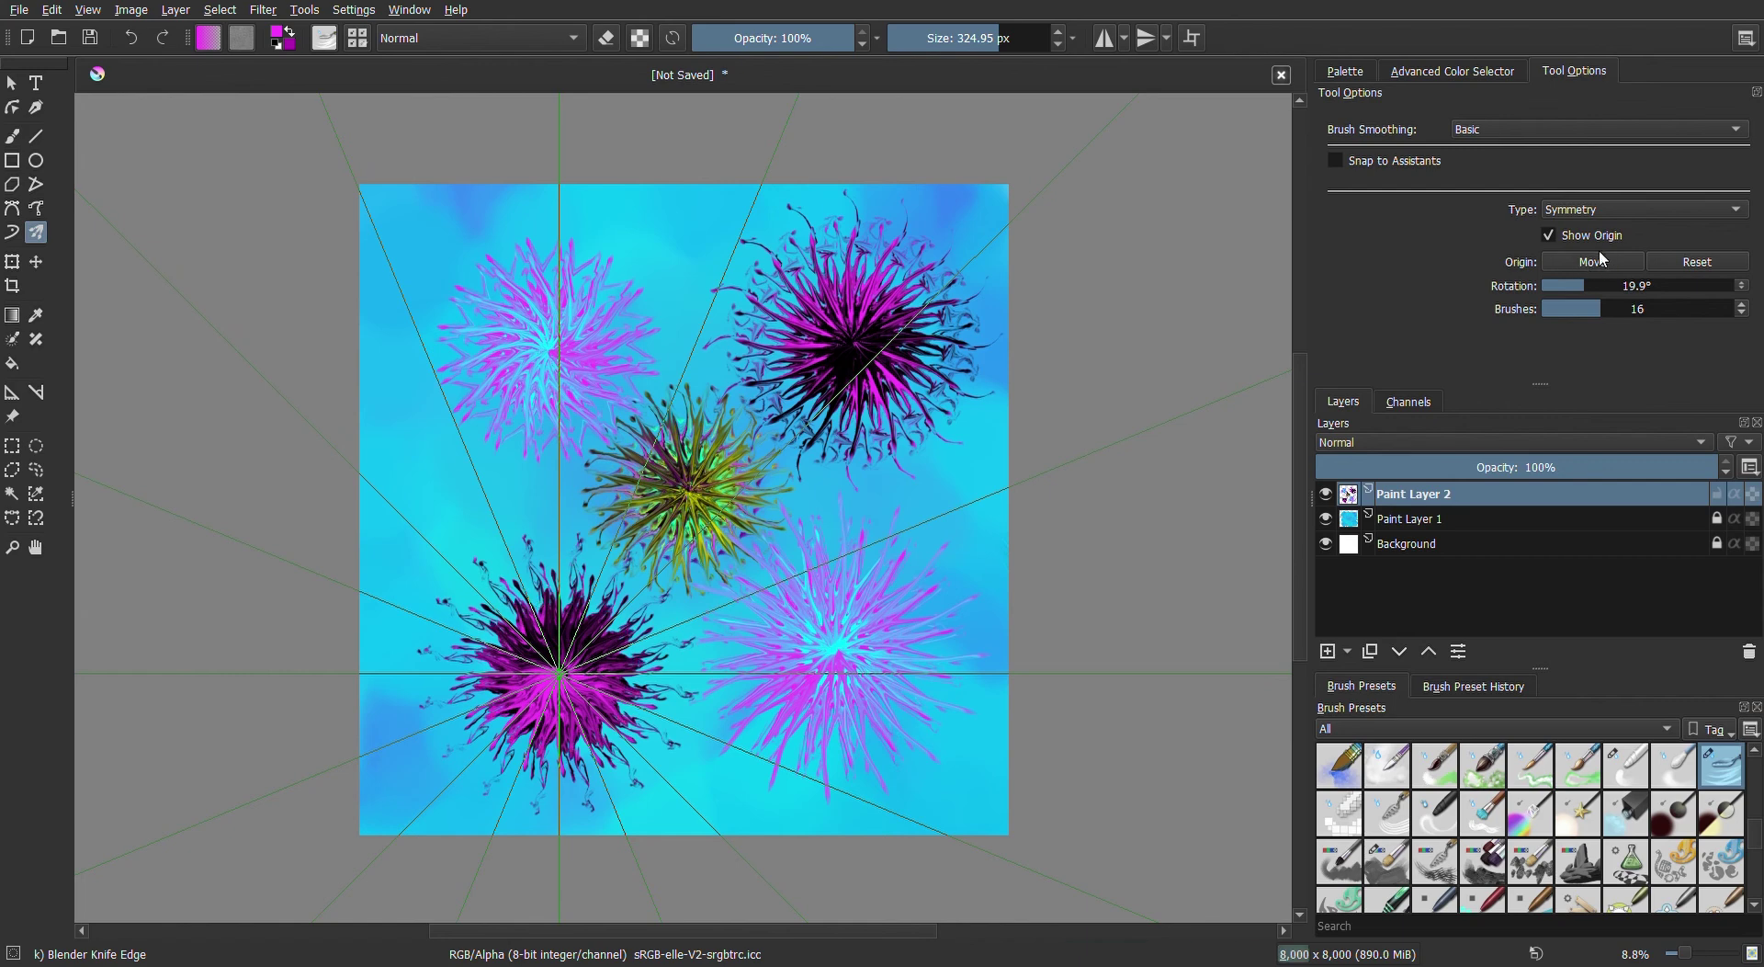
click(1550, 236)
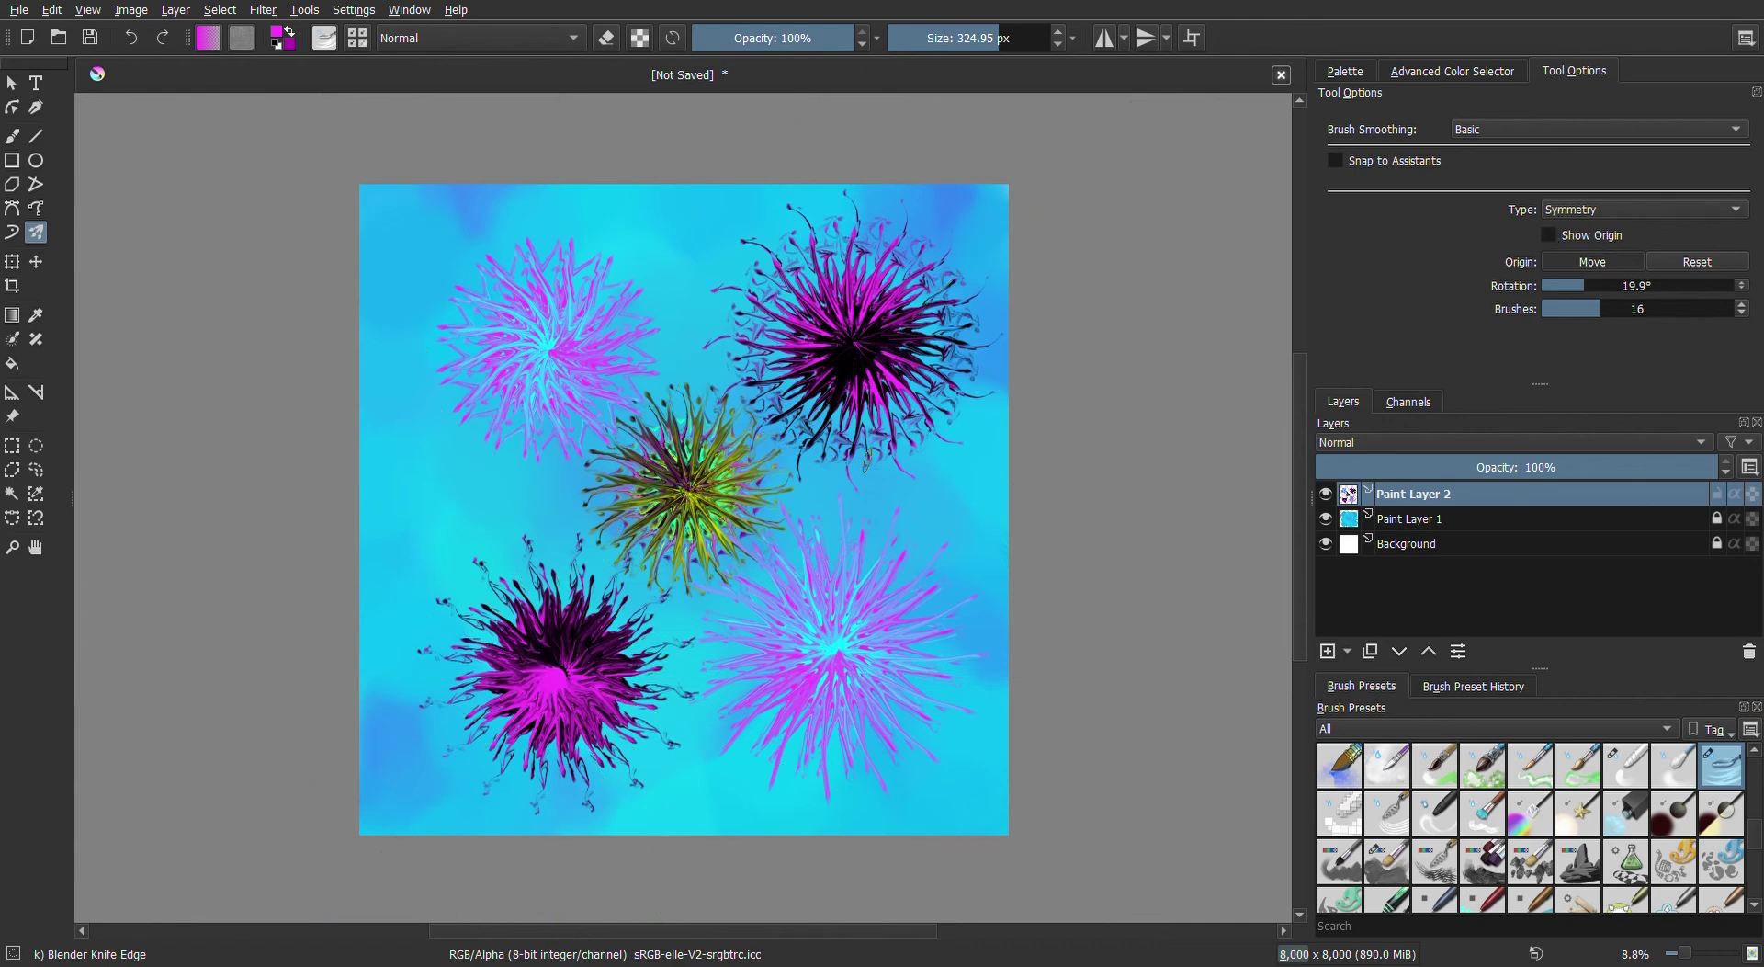
Select the Basic-5 Size preset, shrink it to about 48 px, and pick green as the colour
mouse_move(1753, 791)
scroll(1755, 790, up, 3)
scroll(1756, 791, up, 3)
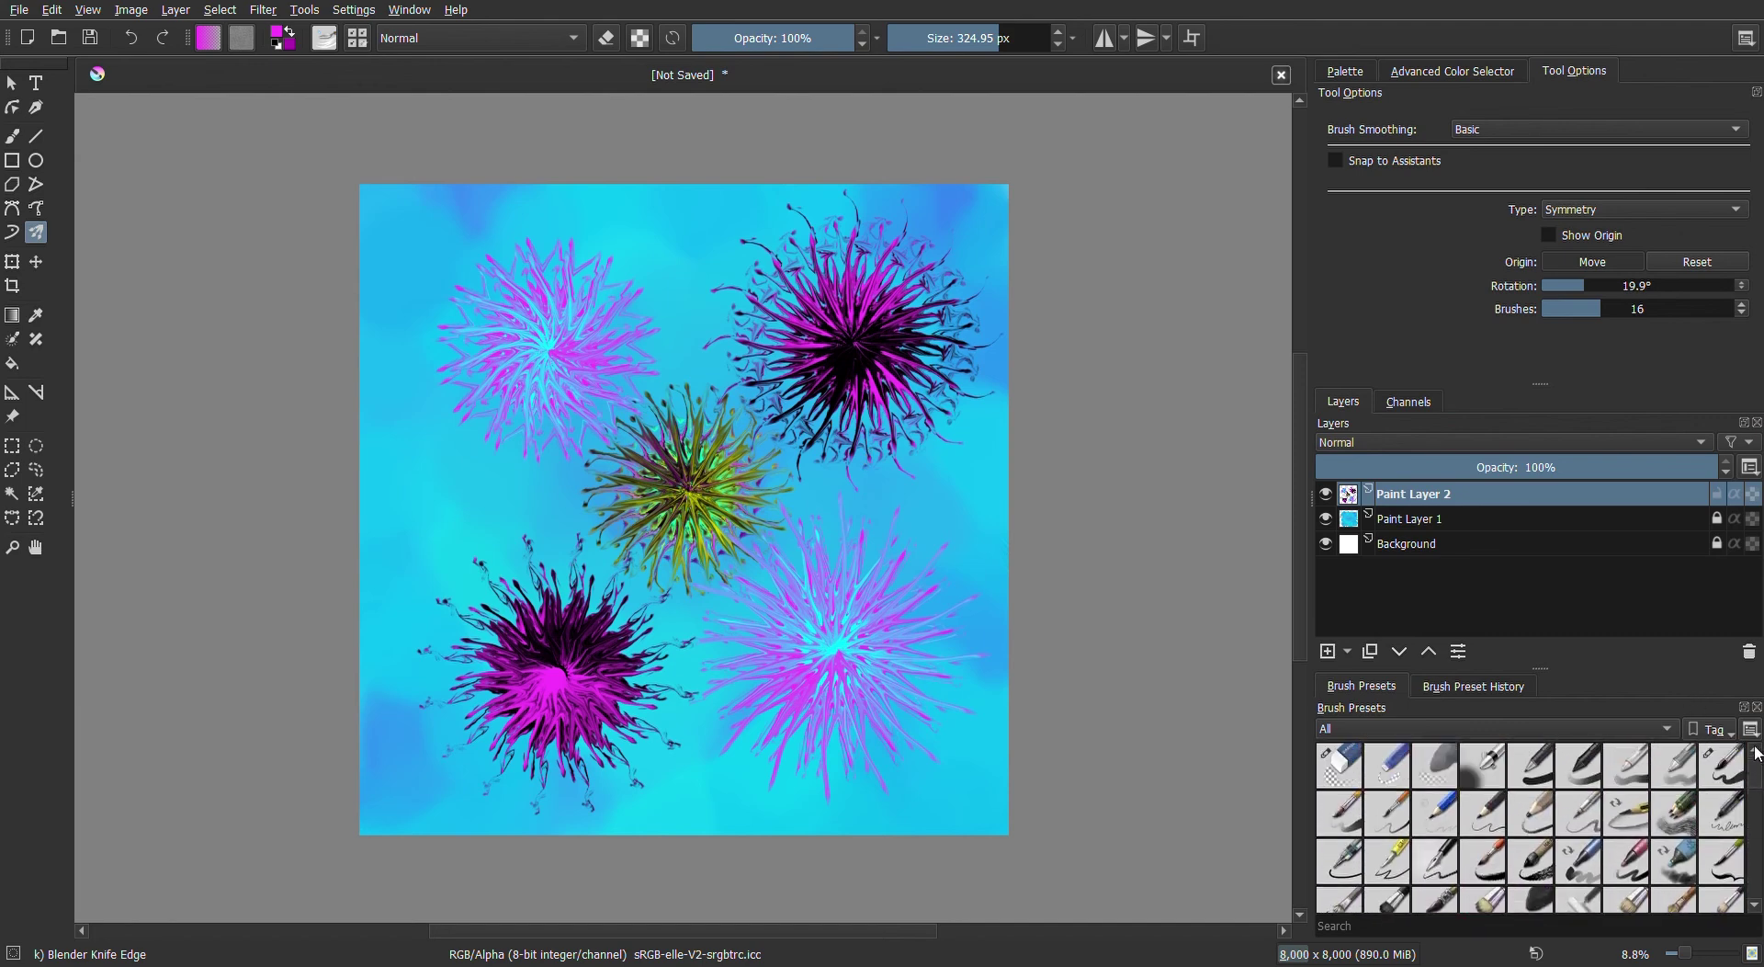
click(1722, 765)
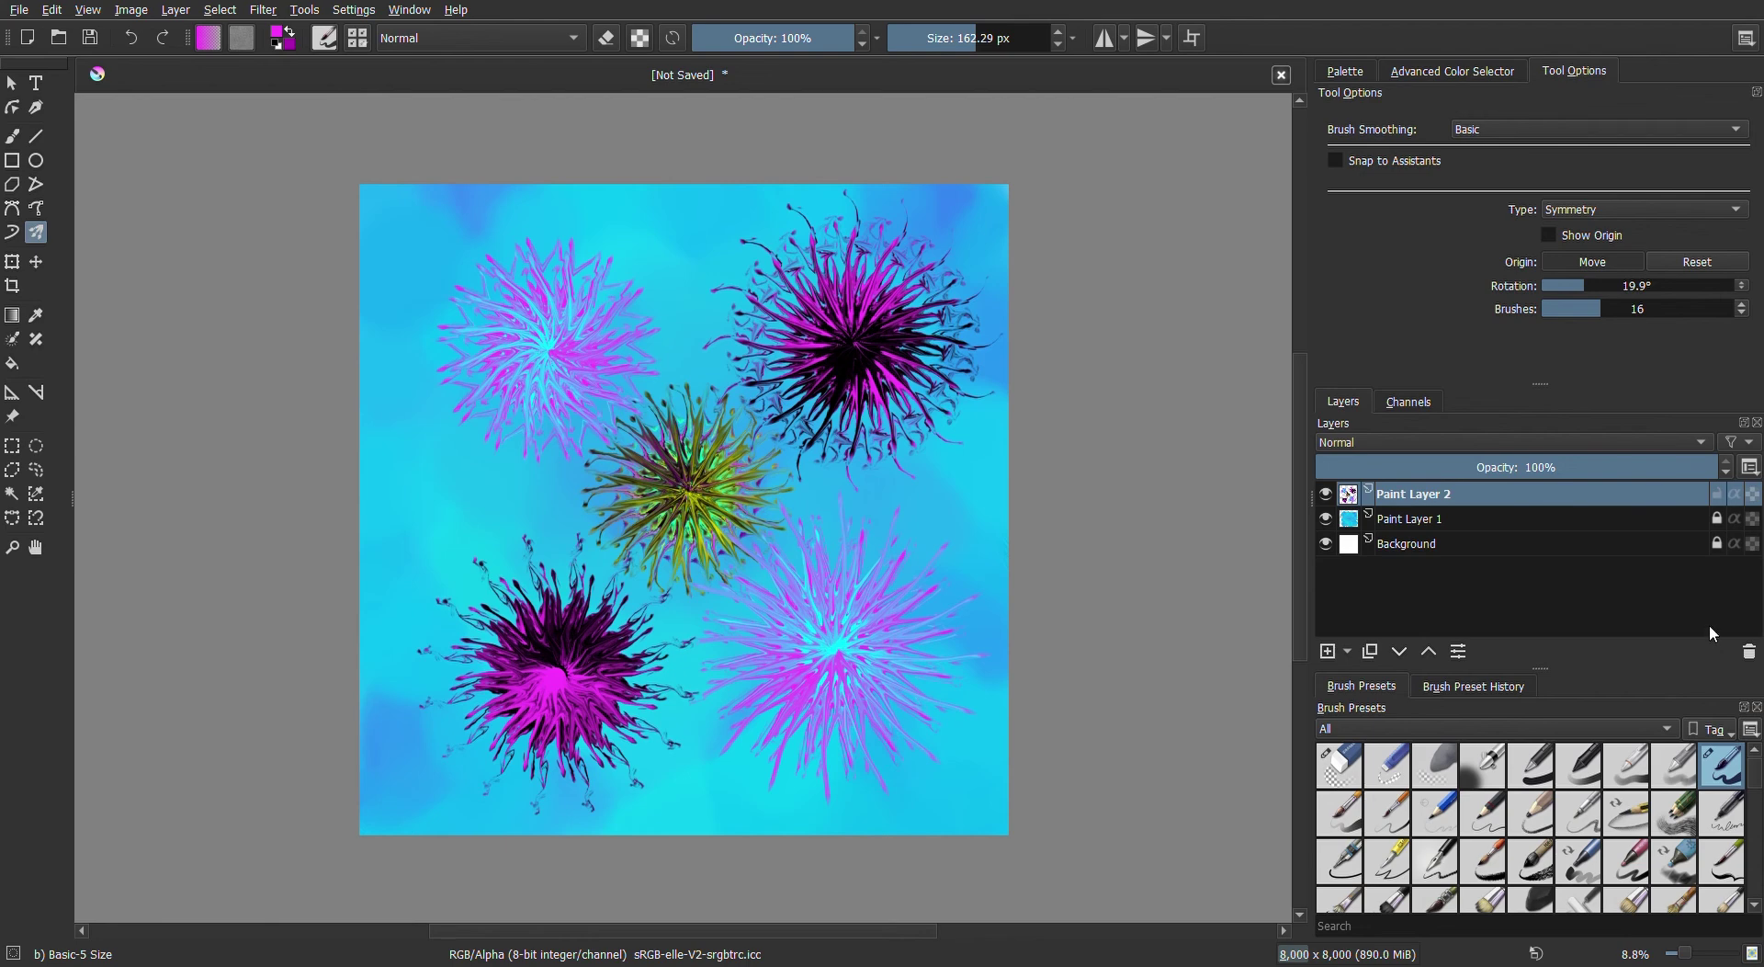
drag(973, 37, 947, 28)
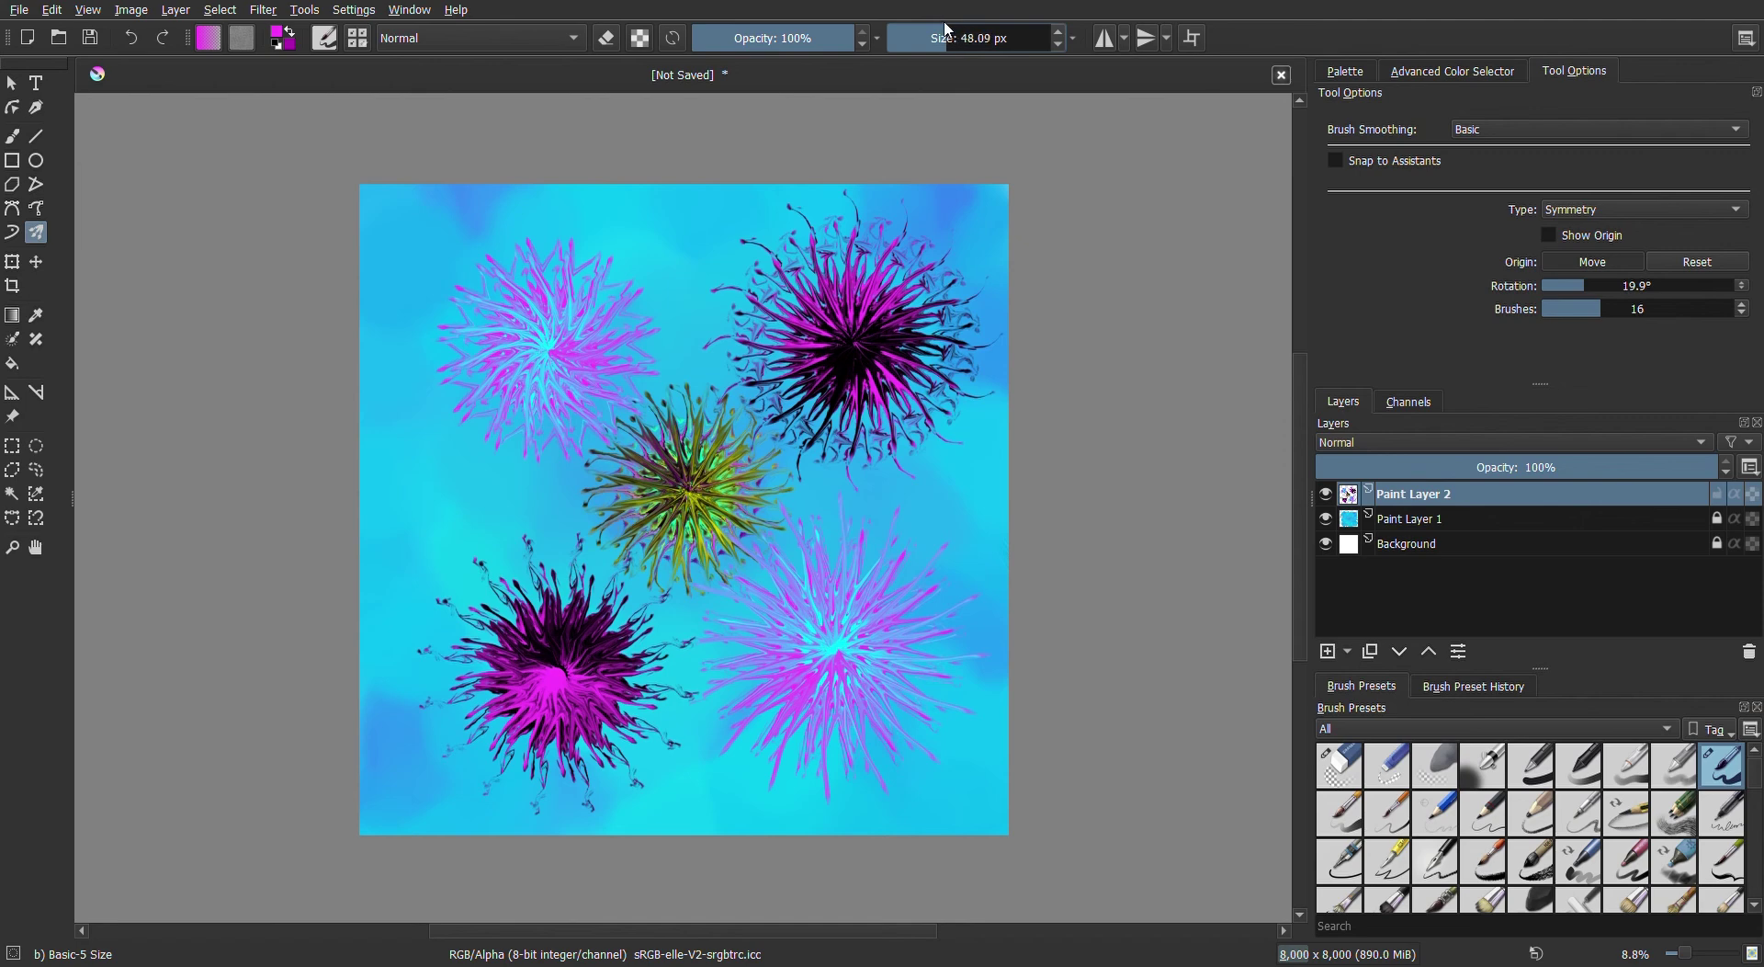
click(1452, 70)
mouse_move(1595, 197)
mouse_down()
mouse_move(1638, 228)
mouse_move(1536, 140)
mouse_up()
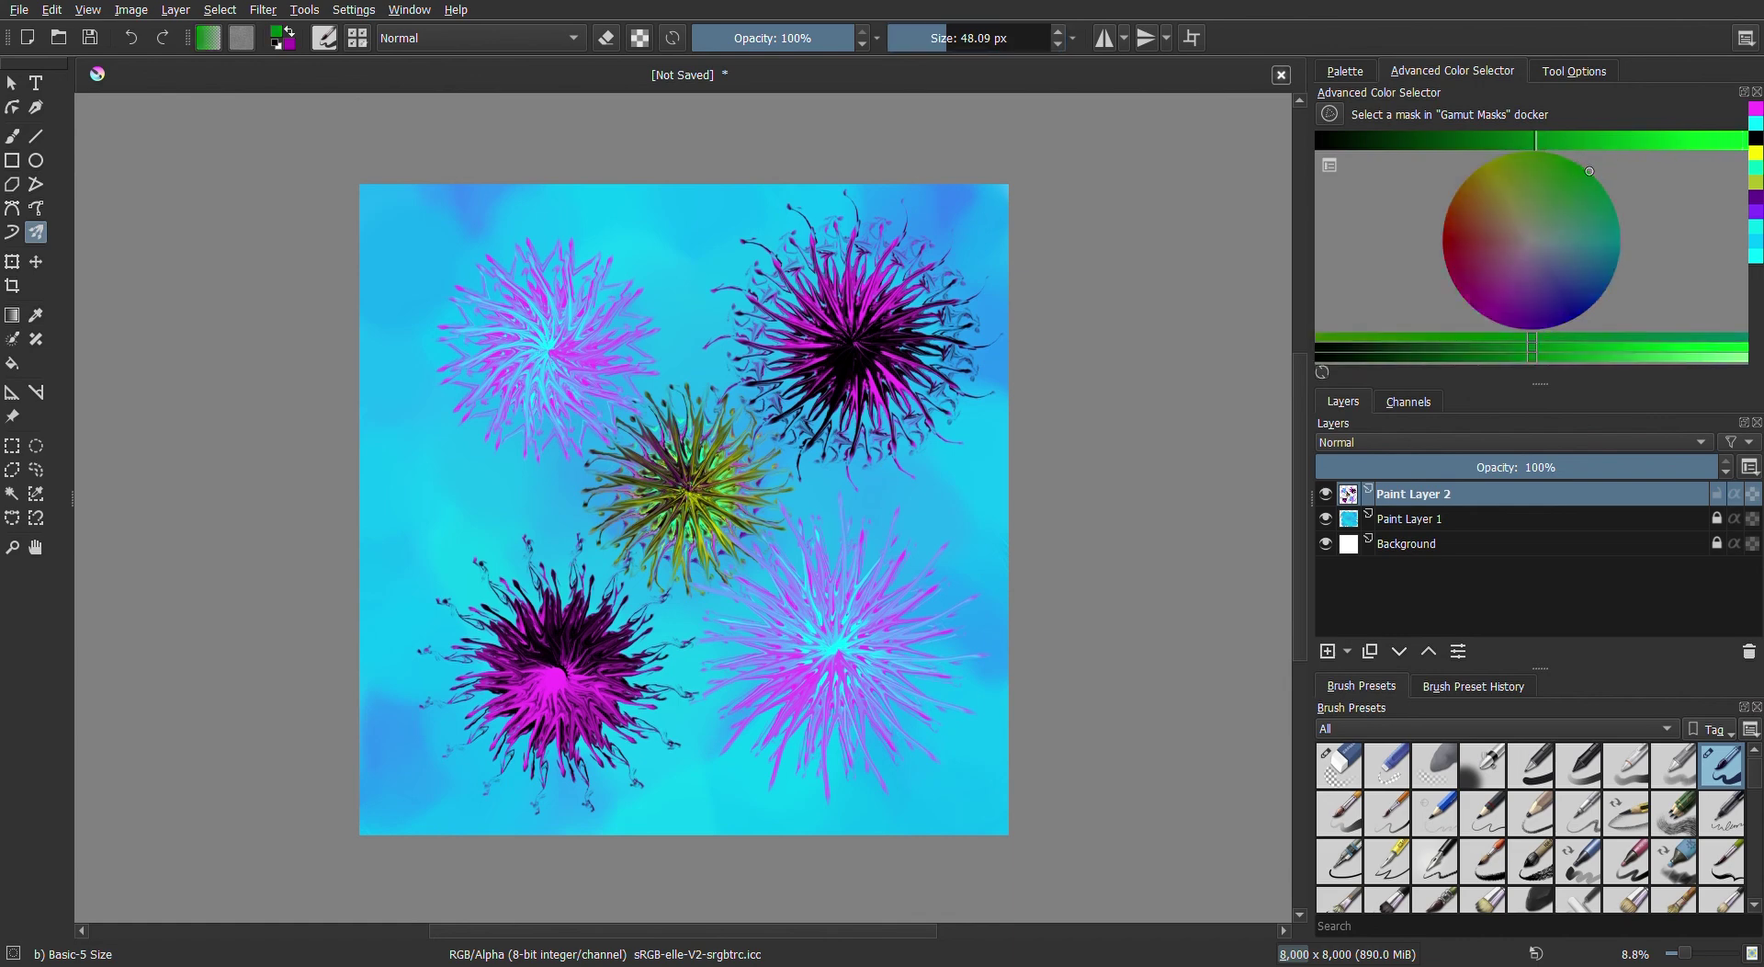
Undo the stray green stroke, use the Freehand Brush, lock Paint Layer 2, select Paint Layer 1
drag(869, 468, 875, 480)
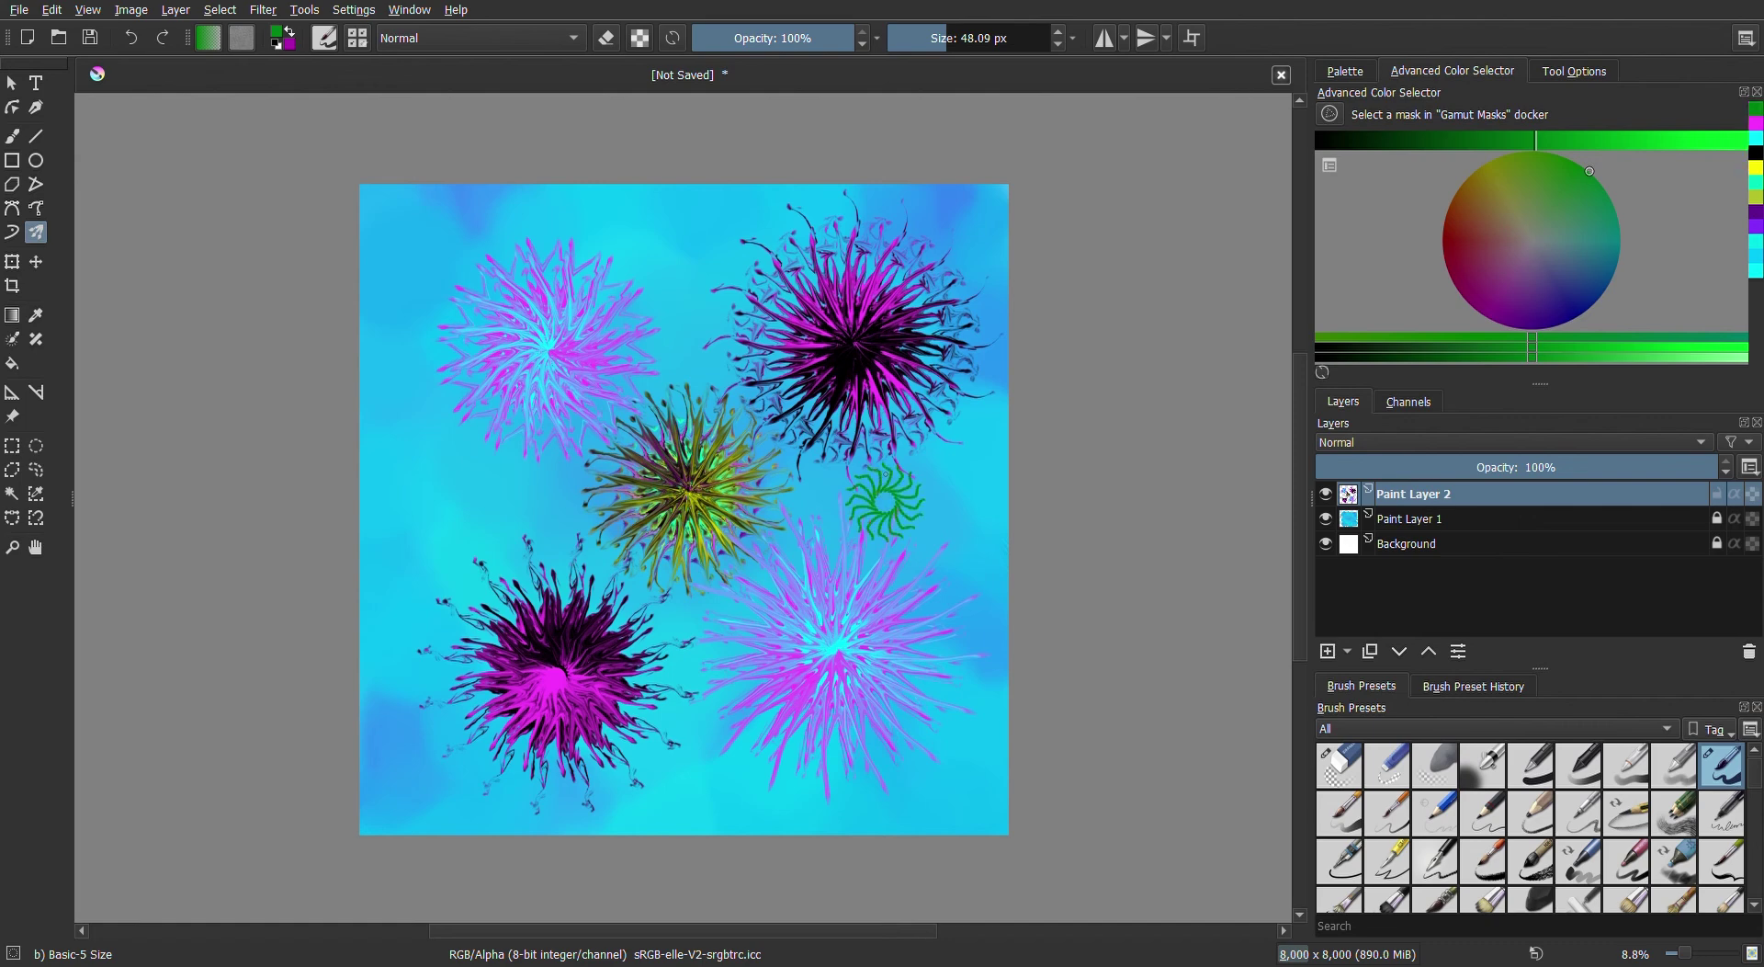
click(132, 32)
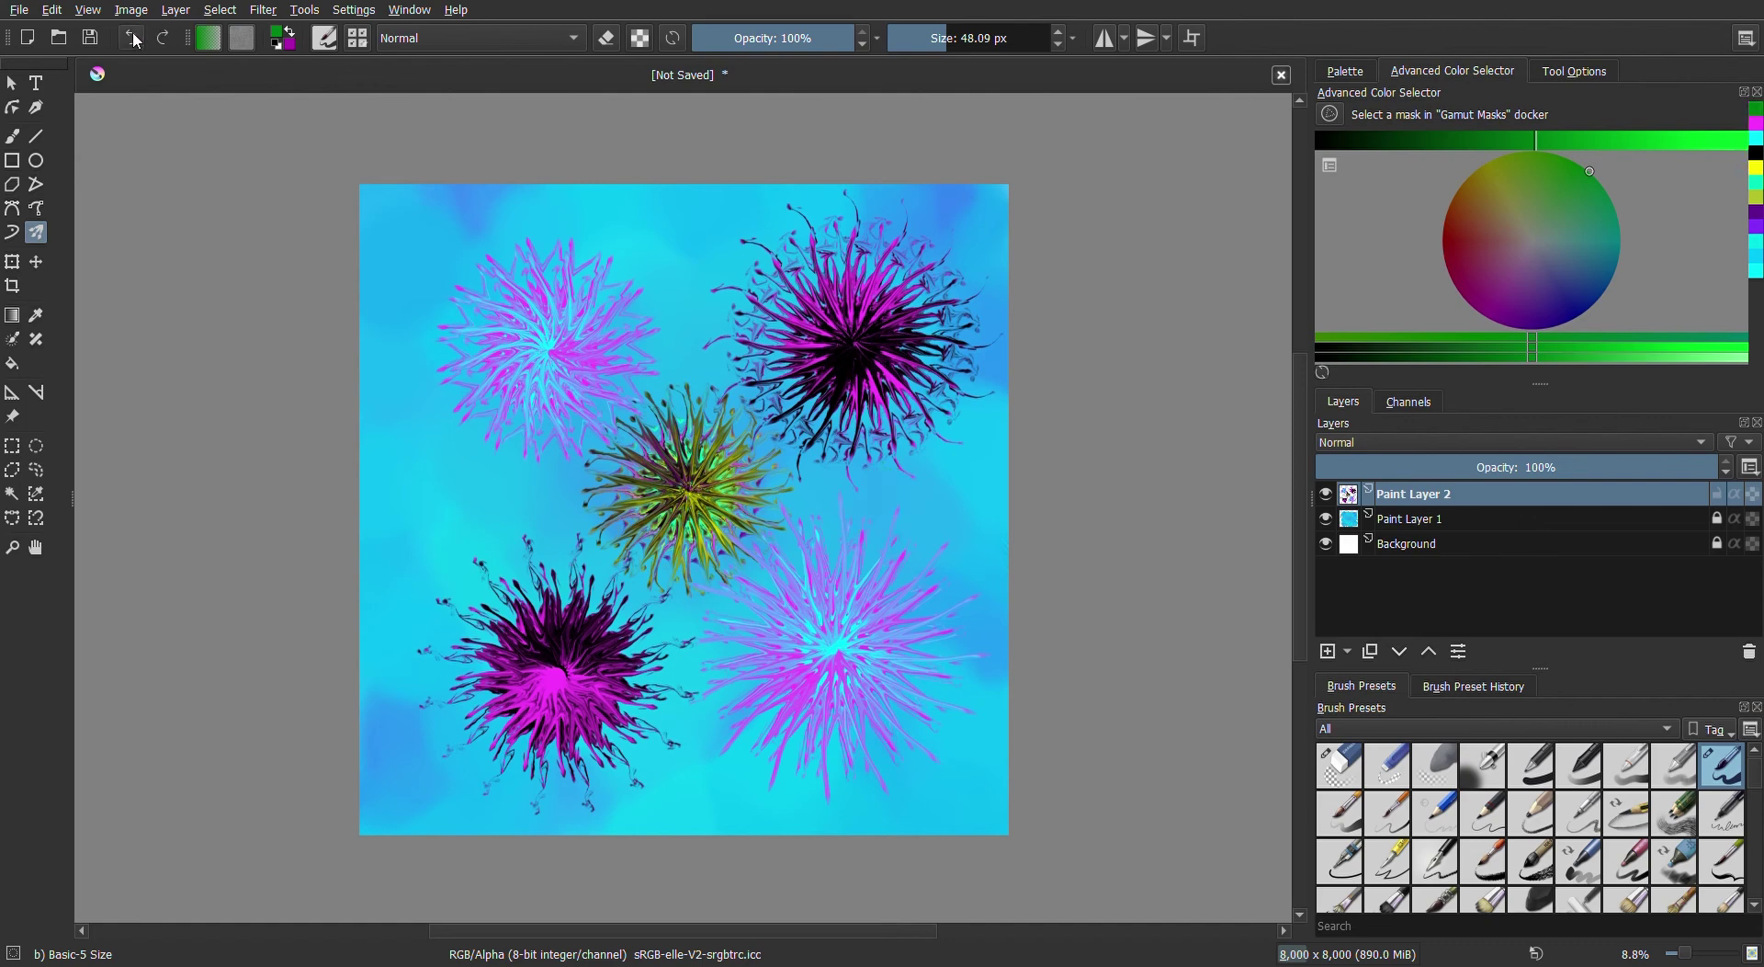
click(13, 138)
click(1716, 497)
click(1690, 524)
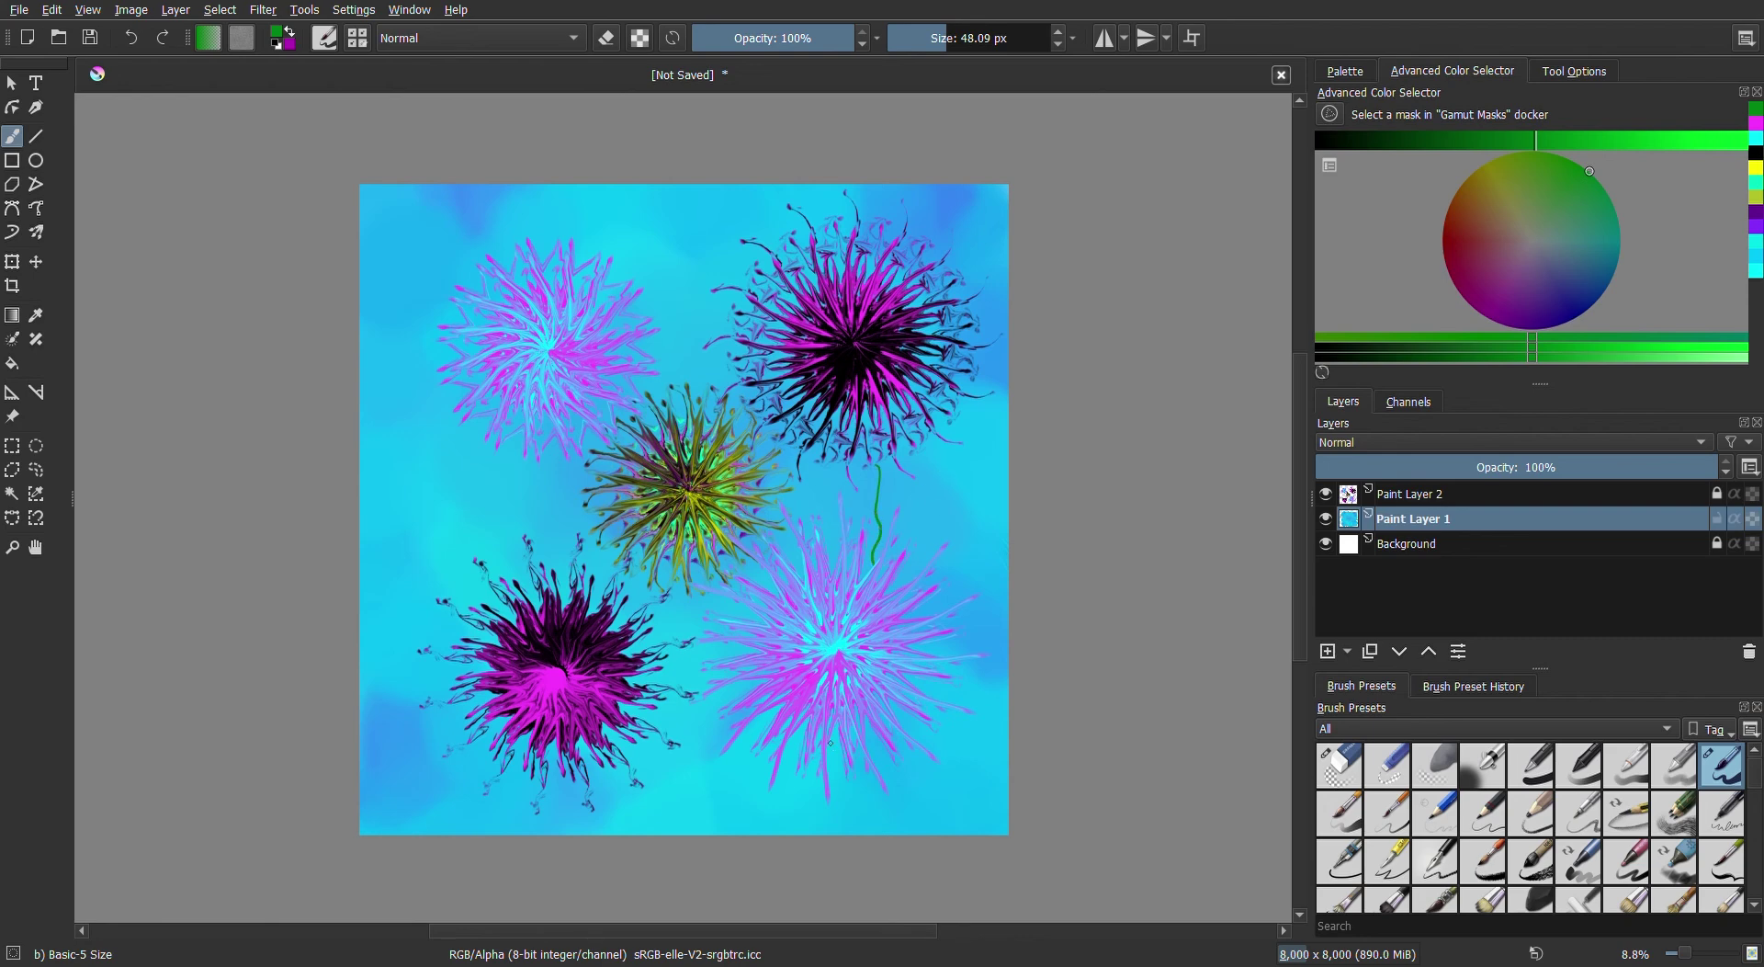
Undo the trial green strokes and set the brush size to about 105 px
drag(832, 741, 840, 766)
click(130, 38)
mouse_move(850, 469)
mouse_down()
mouse_move(905, 464)
mouse_move(865, 483)
mouse_move(865, 504)
mouse_move(862, 446)
mouse_up()
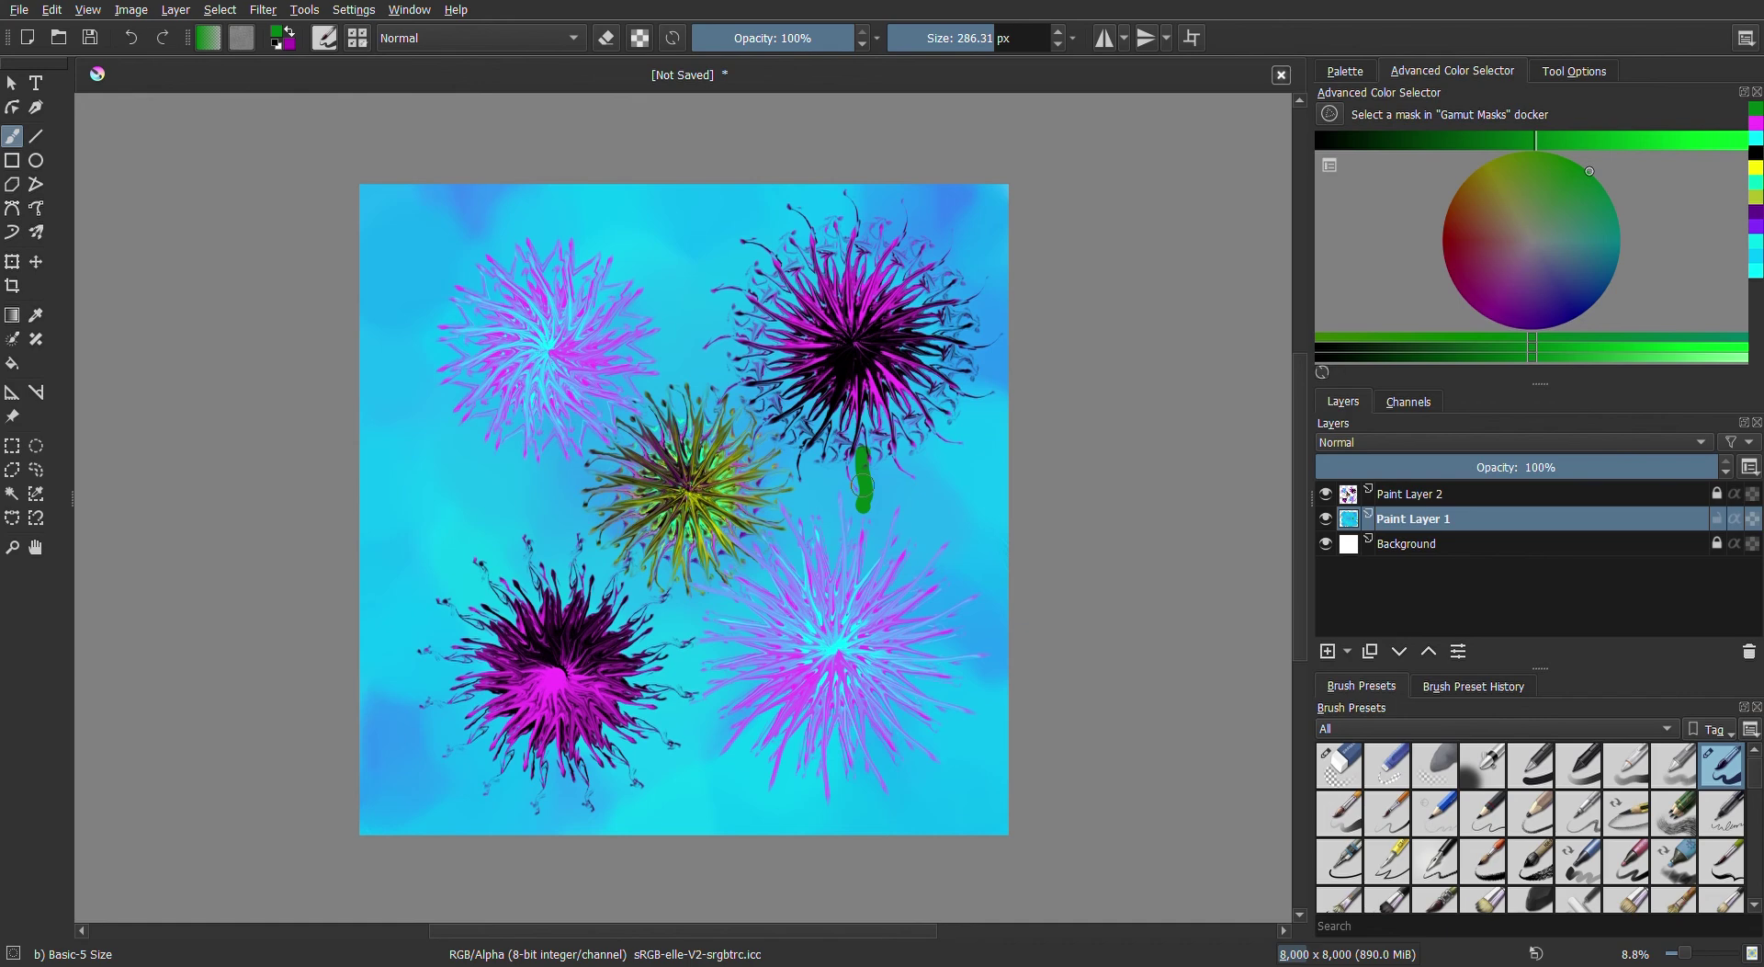
click(132, 35)
key(bracketleft)
key(bracketleft)
key(bracketleft)
key(bracketleft)
key(bracketleft)
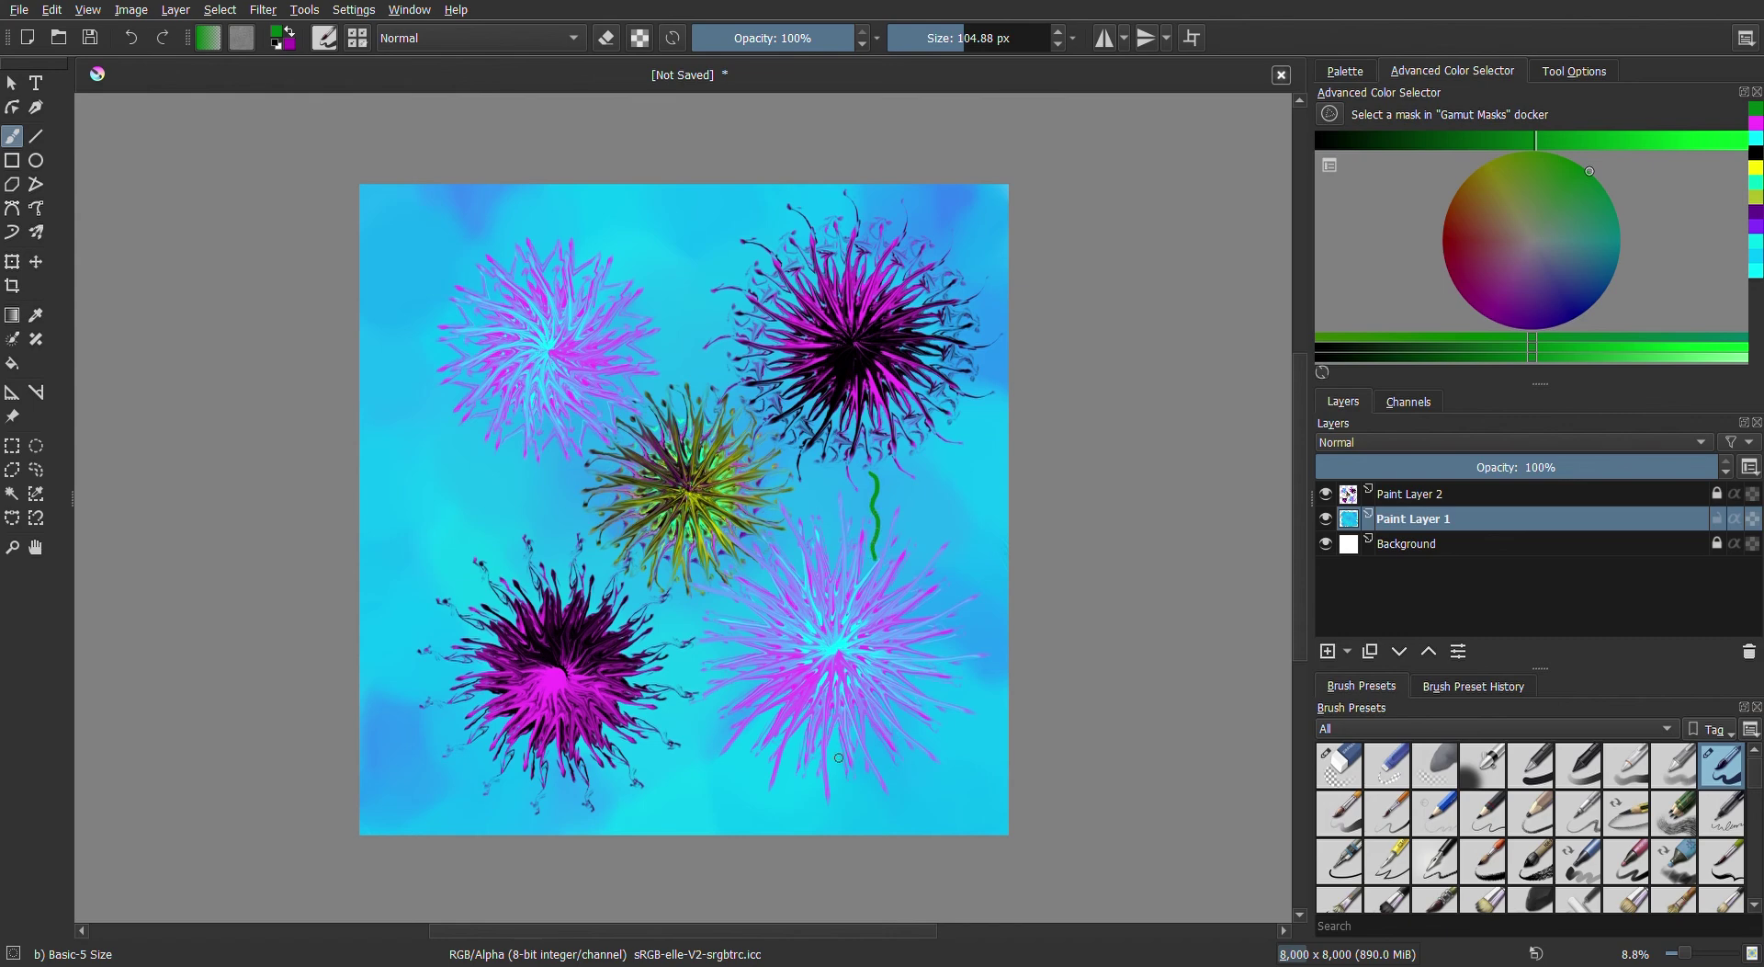
Paint wavy green stems below the black, lower-left, yellow and upper-left pink flowers
mouse_move(837, 749)
mouse_down()
mouse_move(835, 733)
mouse_move(836, 814)
mouse_up()
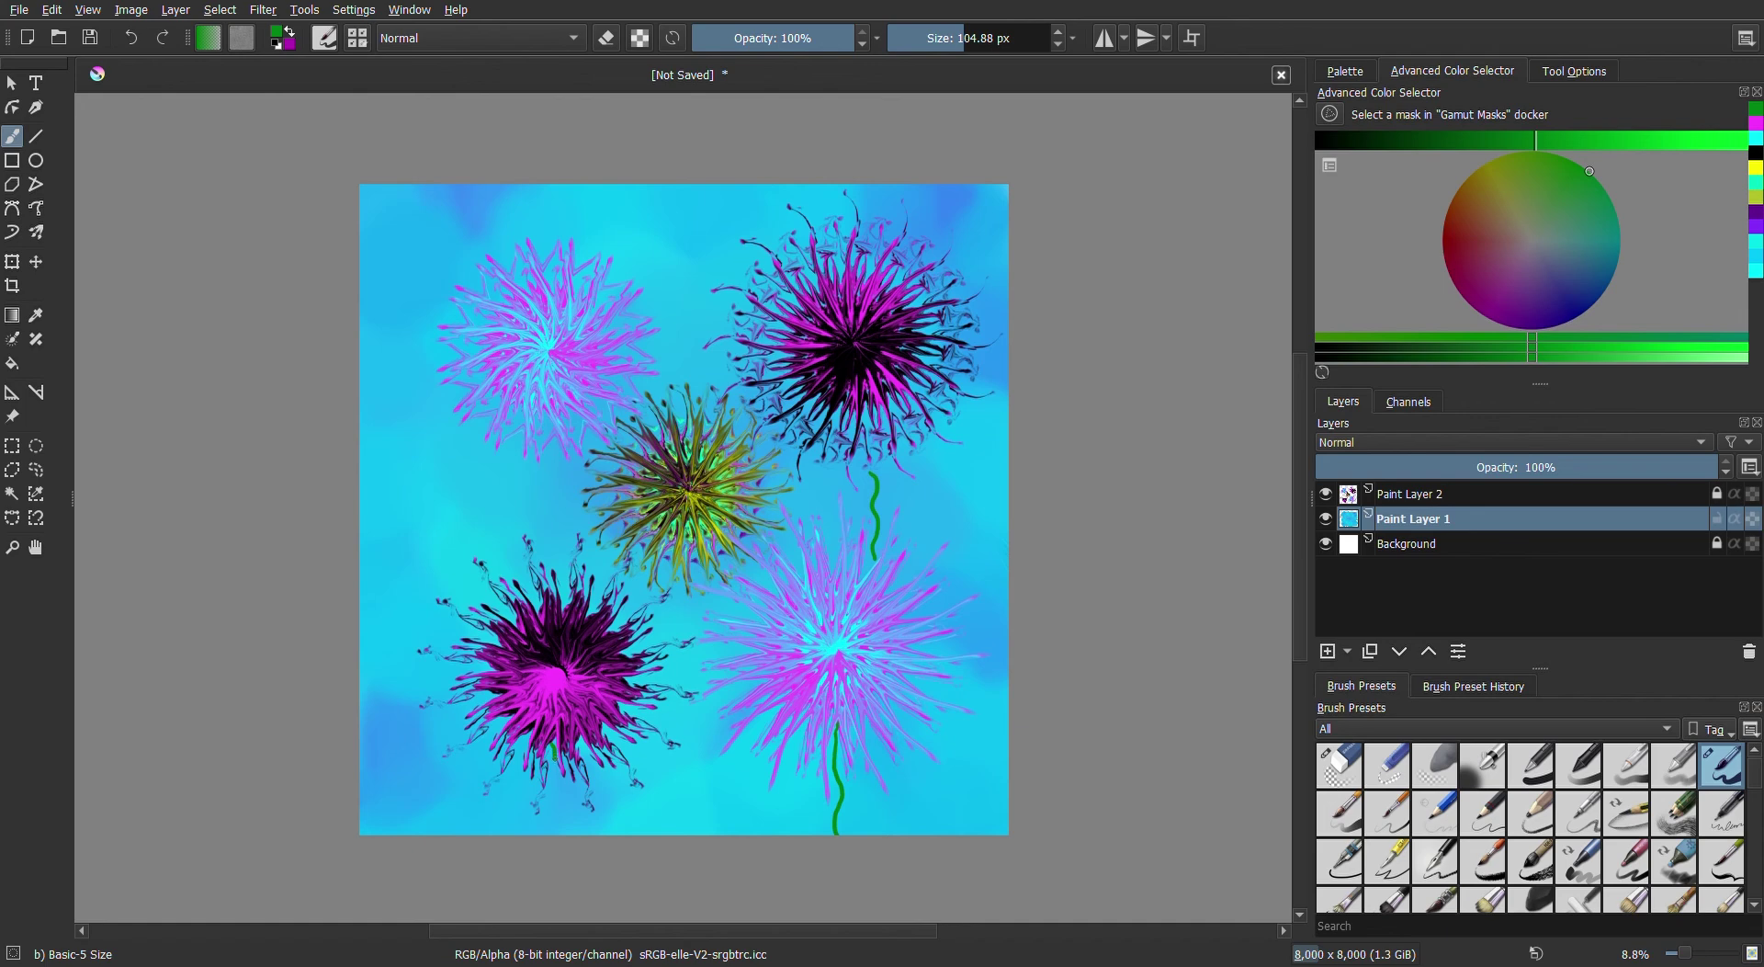
drag(557, 802, 552, 823)
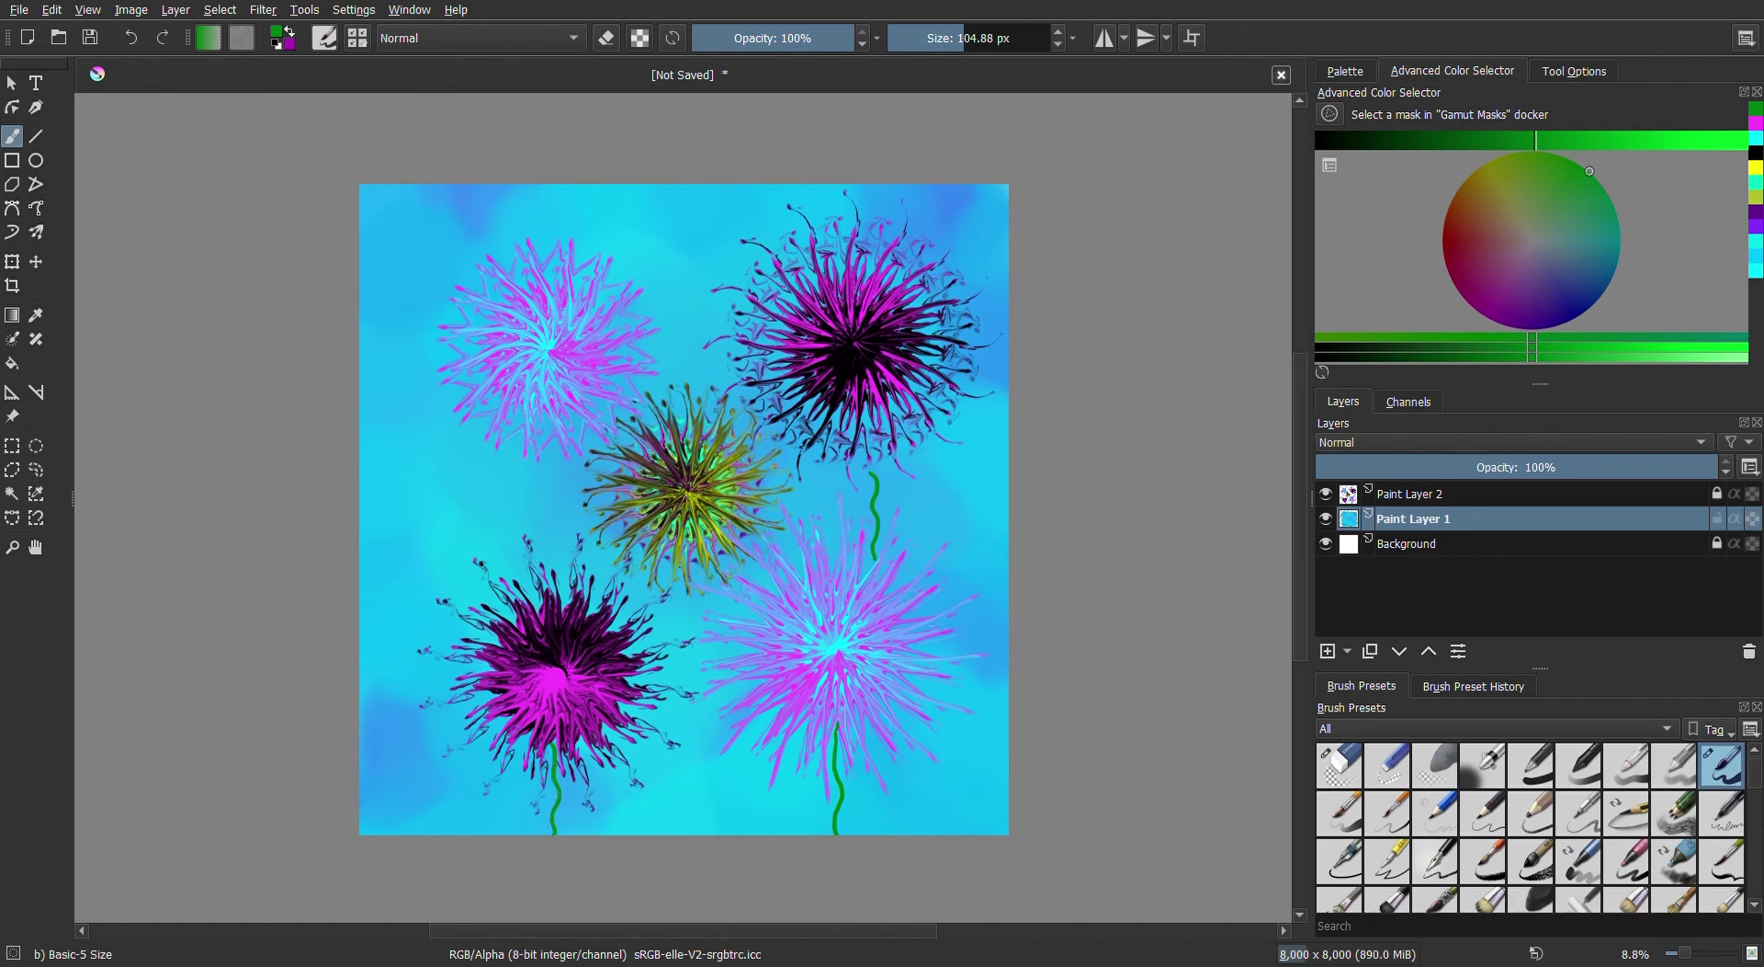
drag(686, 589, 695, 833)
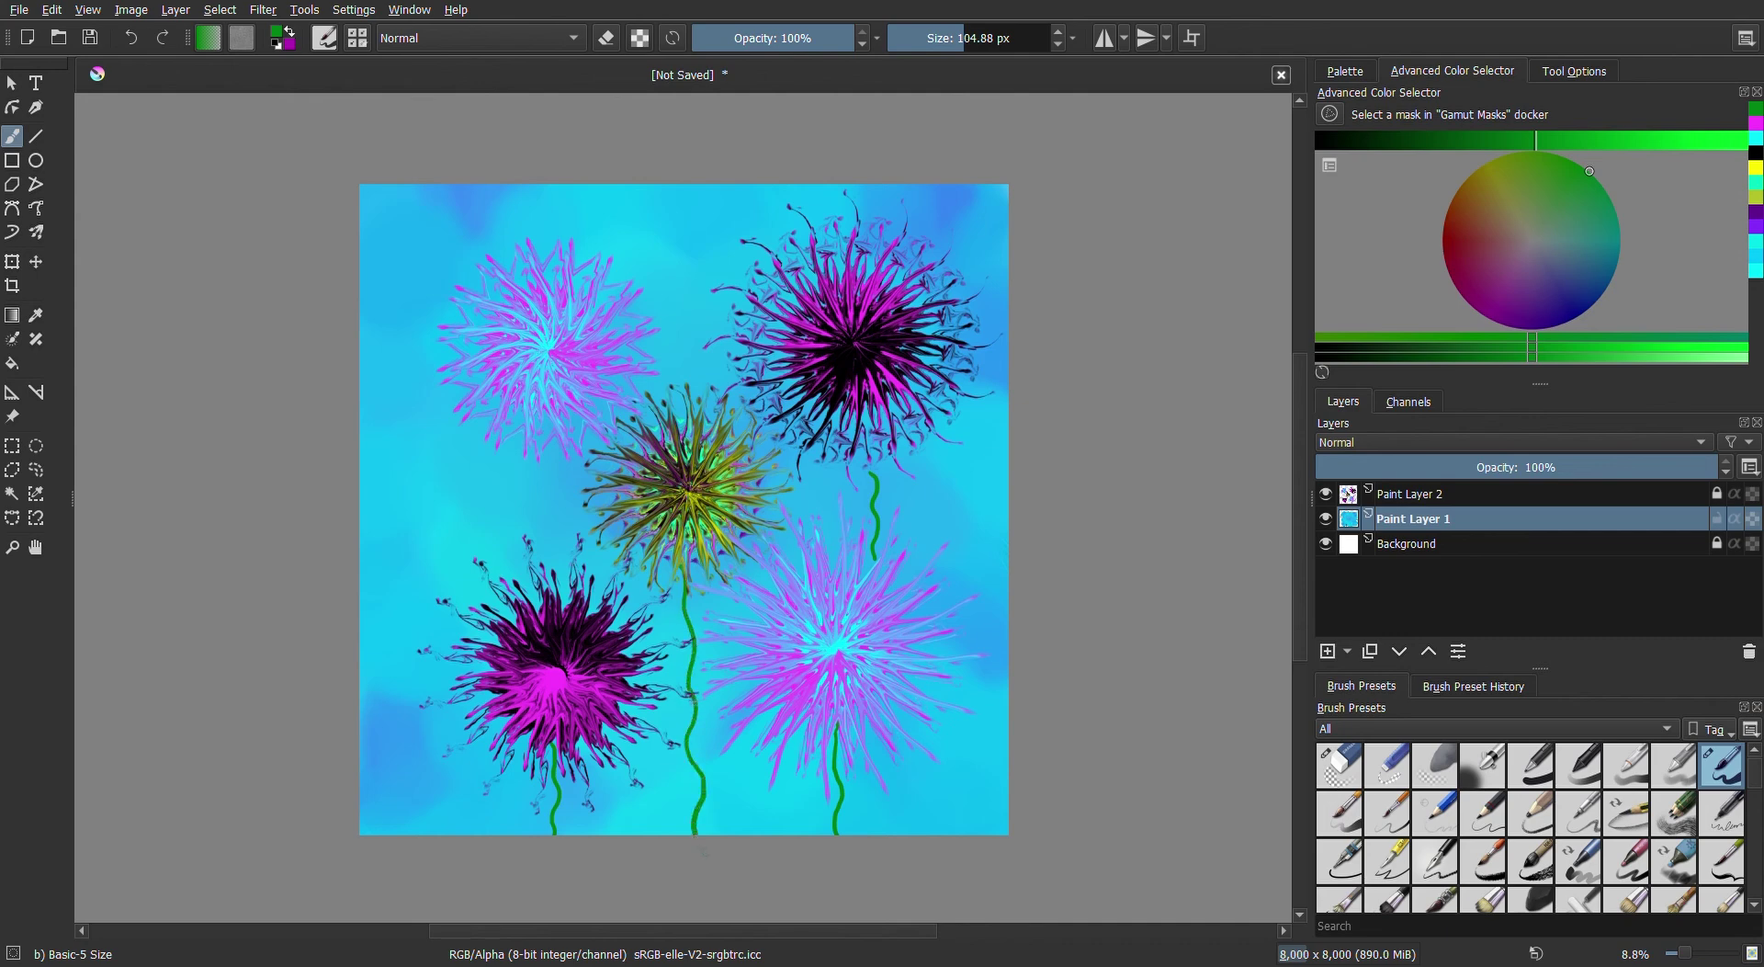
drag(538, 461, 544, 552)
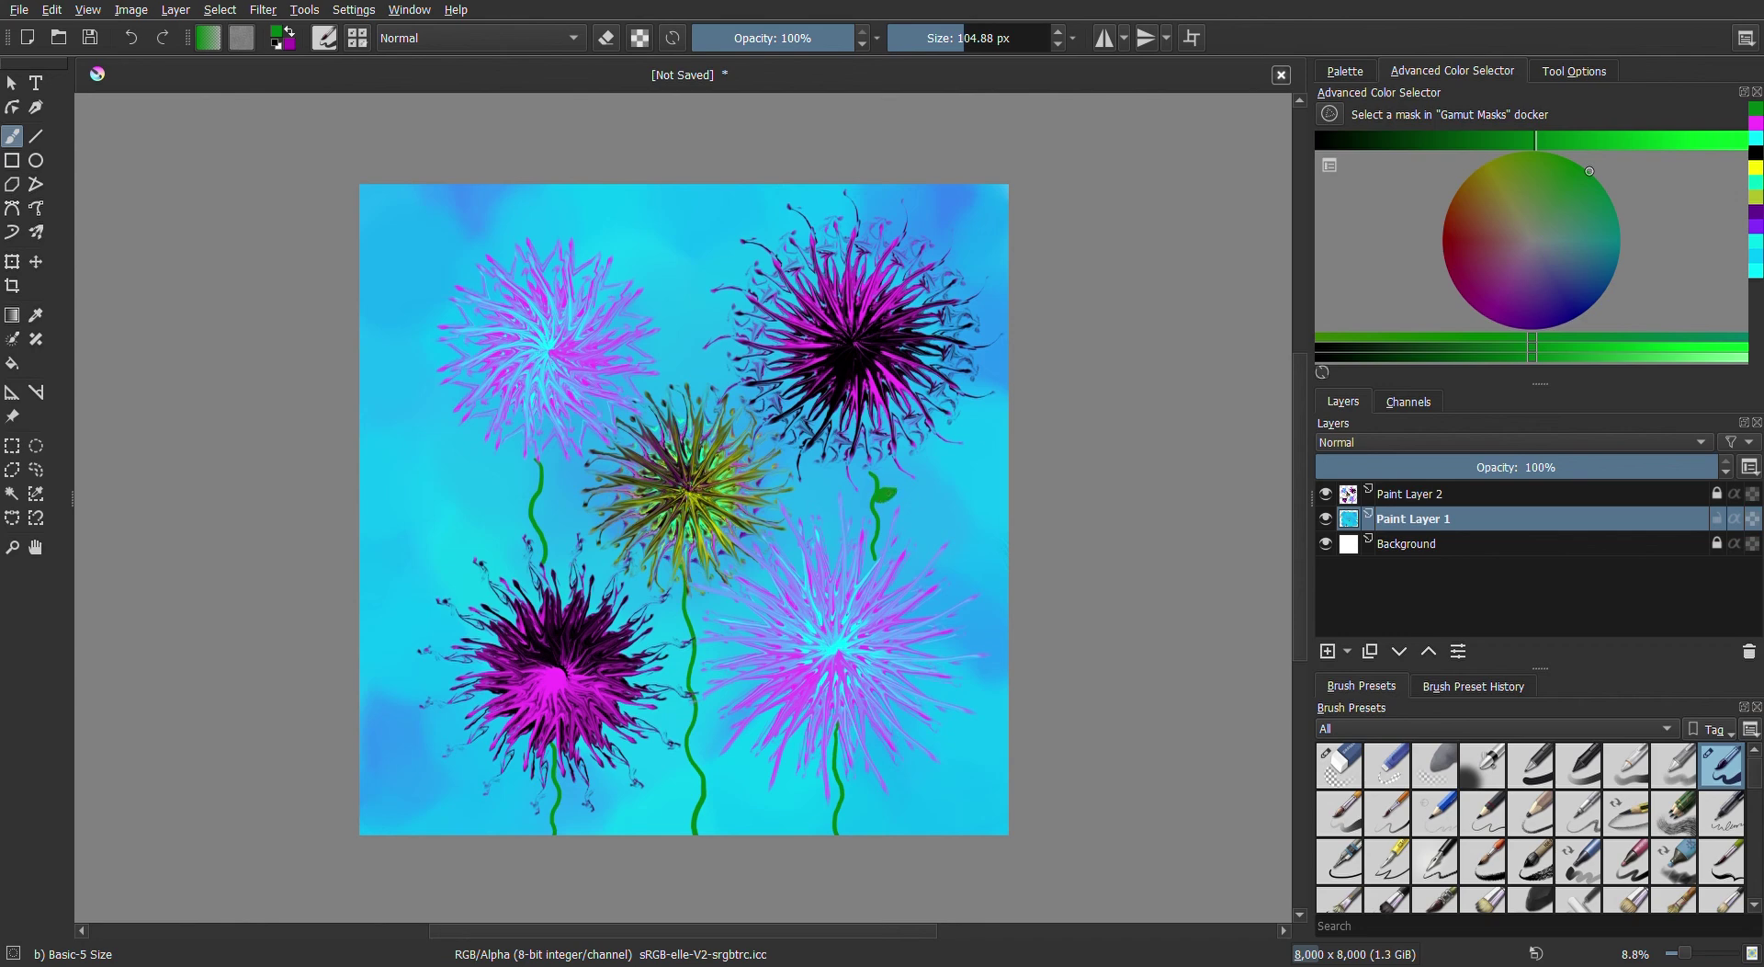
Shrink the brush to about 63 px and paint a small leaf at the right stem's base
drag(960, 38, 952, 37)
drag(840, 816, 852, 803)
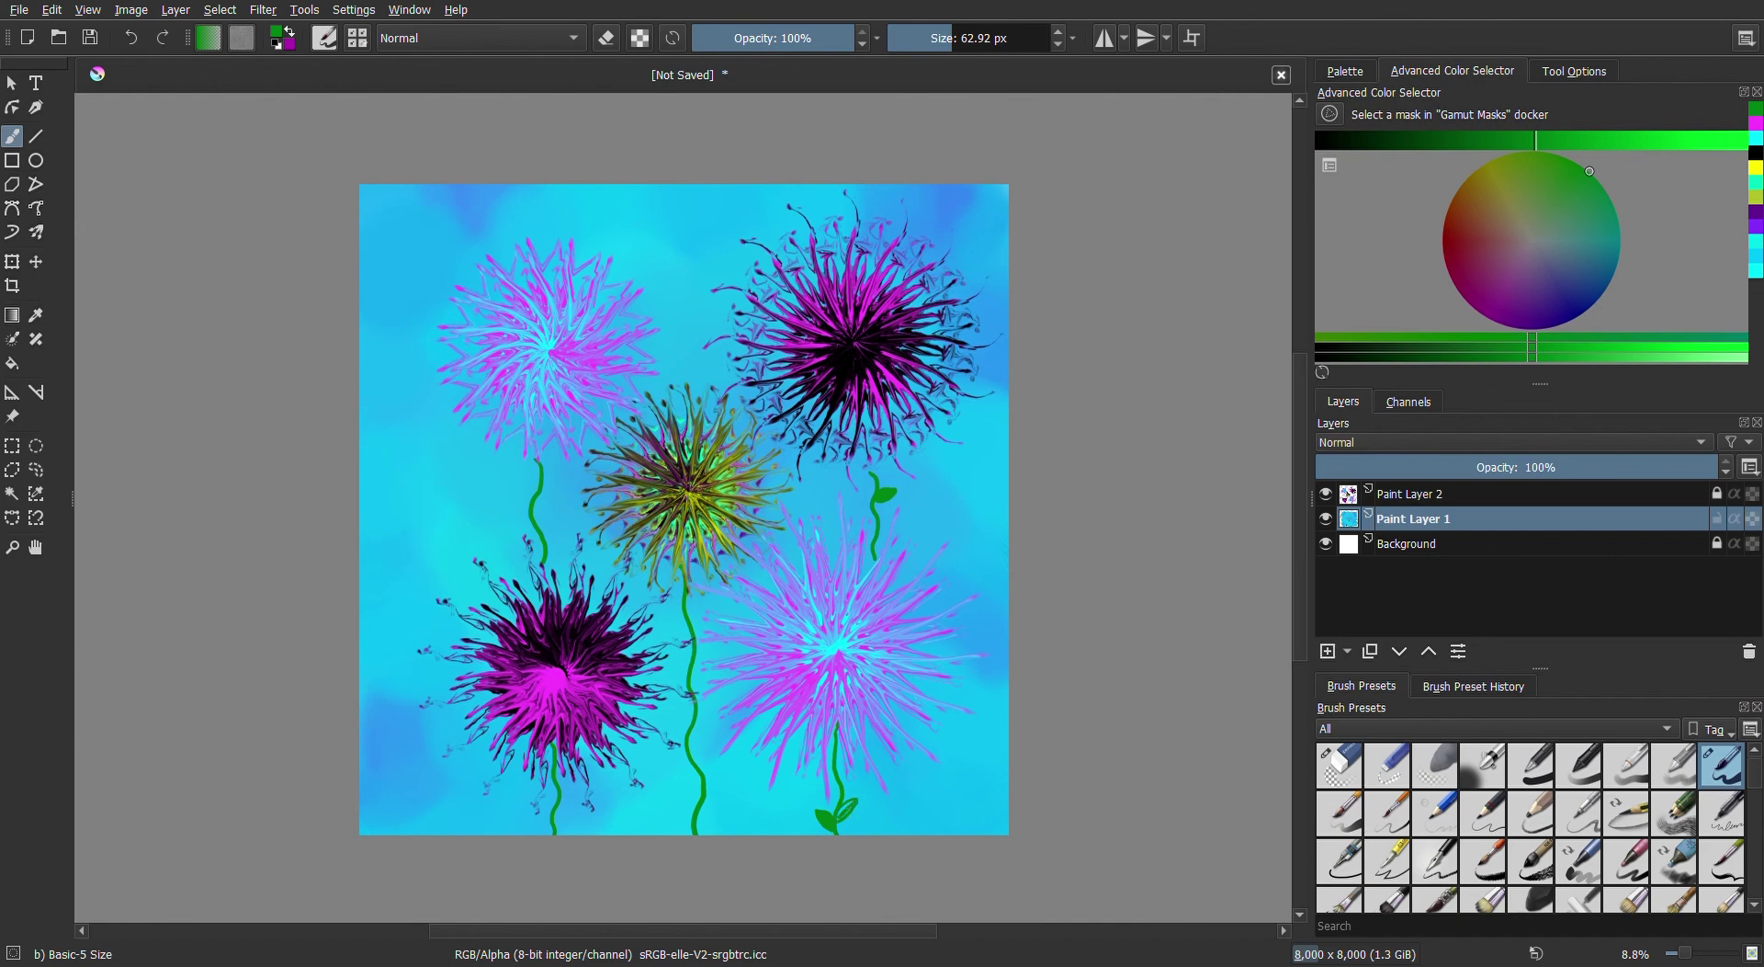
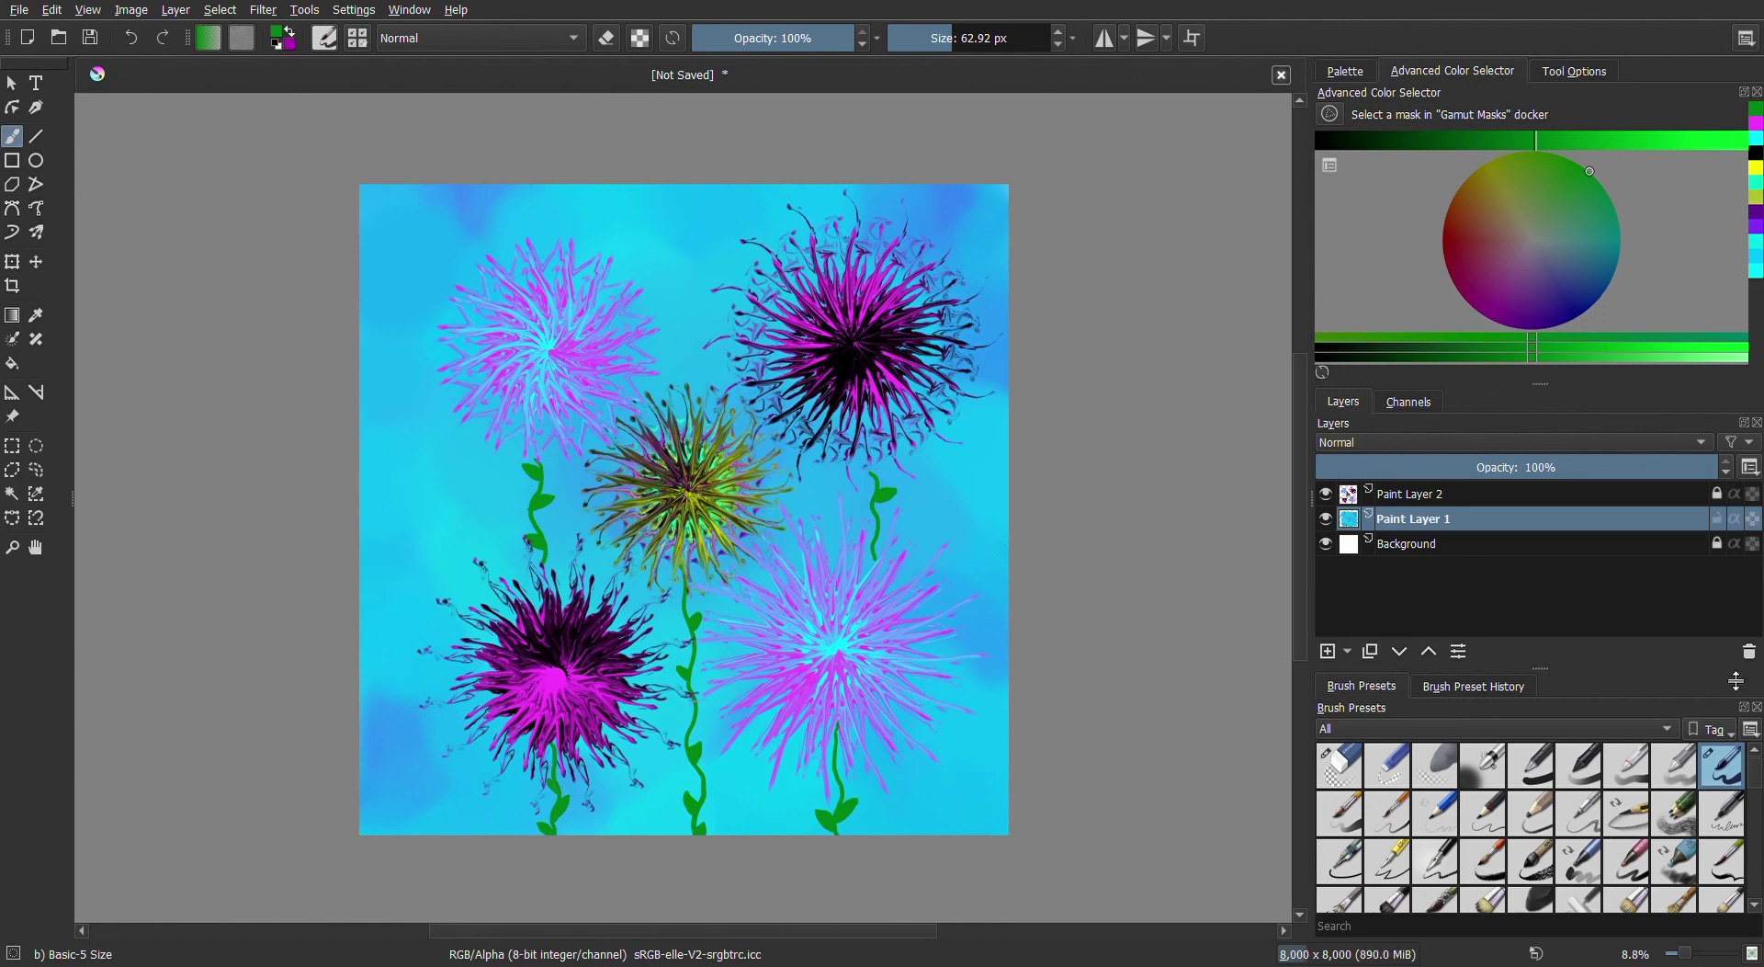
Shrink the brush to about 30.52 px and switch the painting colour to black
drag(956, 39, 937, 39)
click(1755, 152)
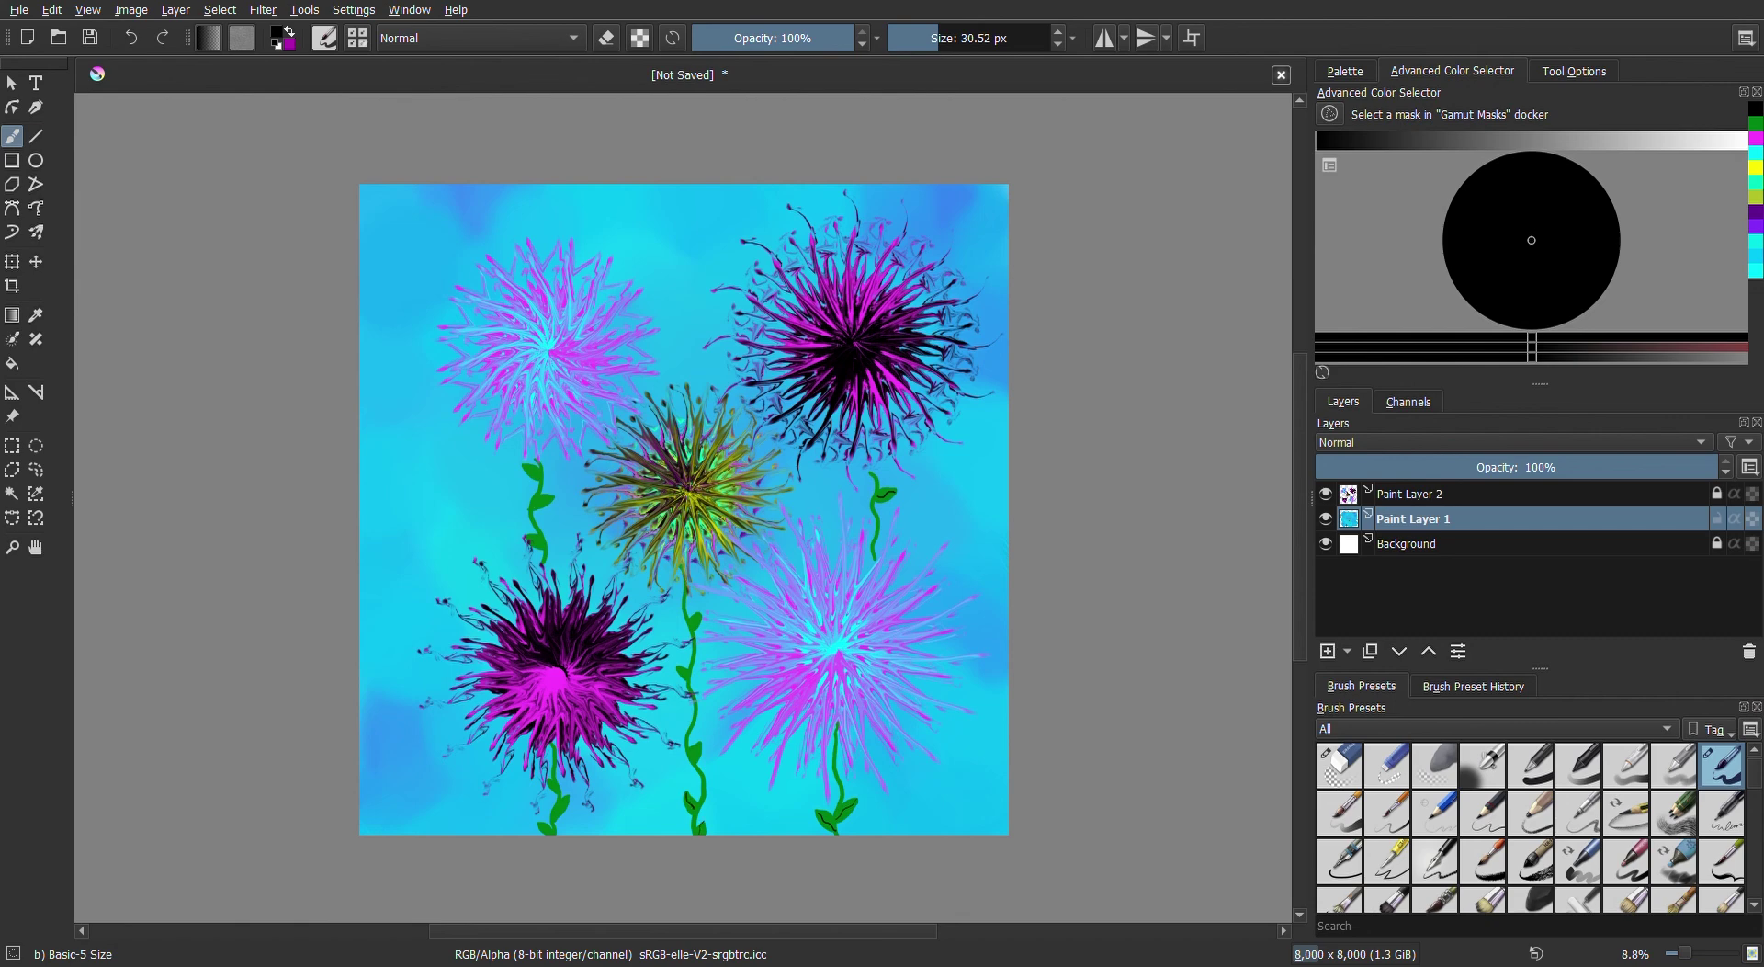
Undo the last black brush stroke on the flower painting
click(134, 39)
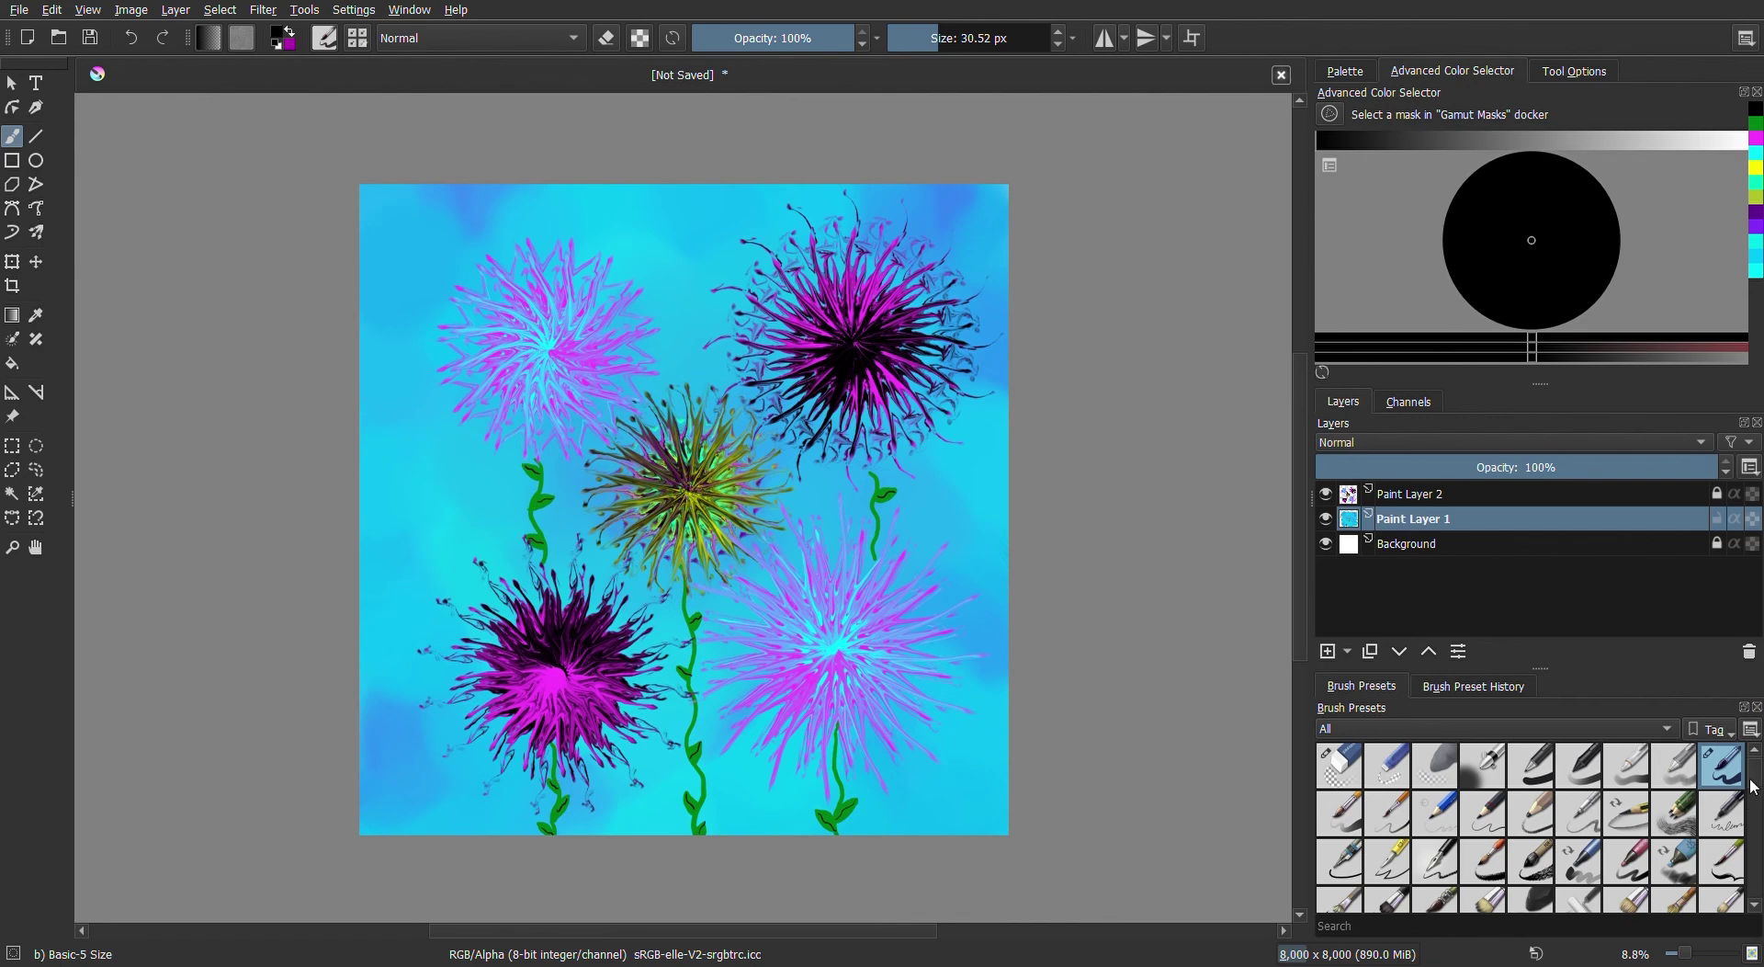
Pick the Texture Starfield brush in a light colour and test a dab at top-left
scroll(1530, 827, down, 10)
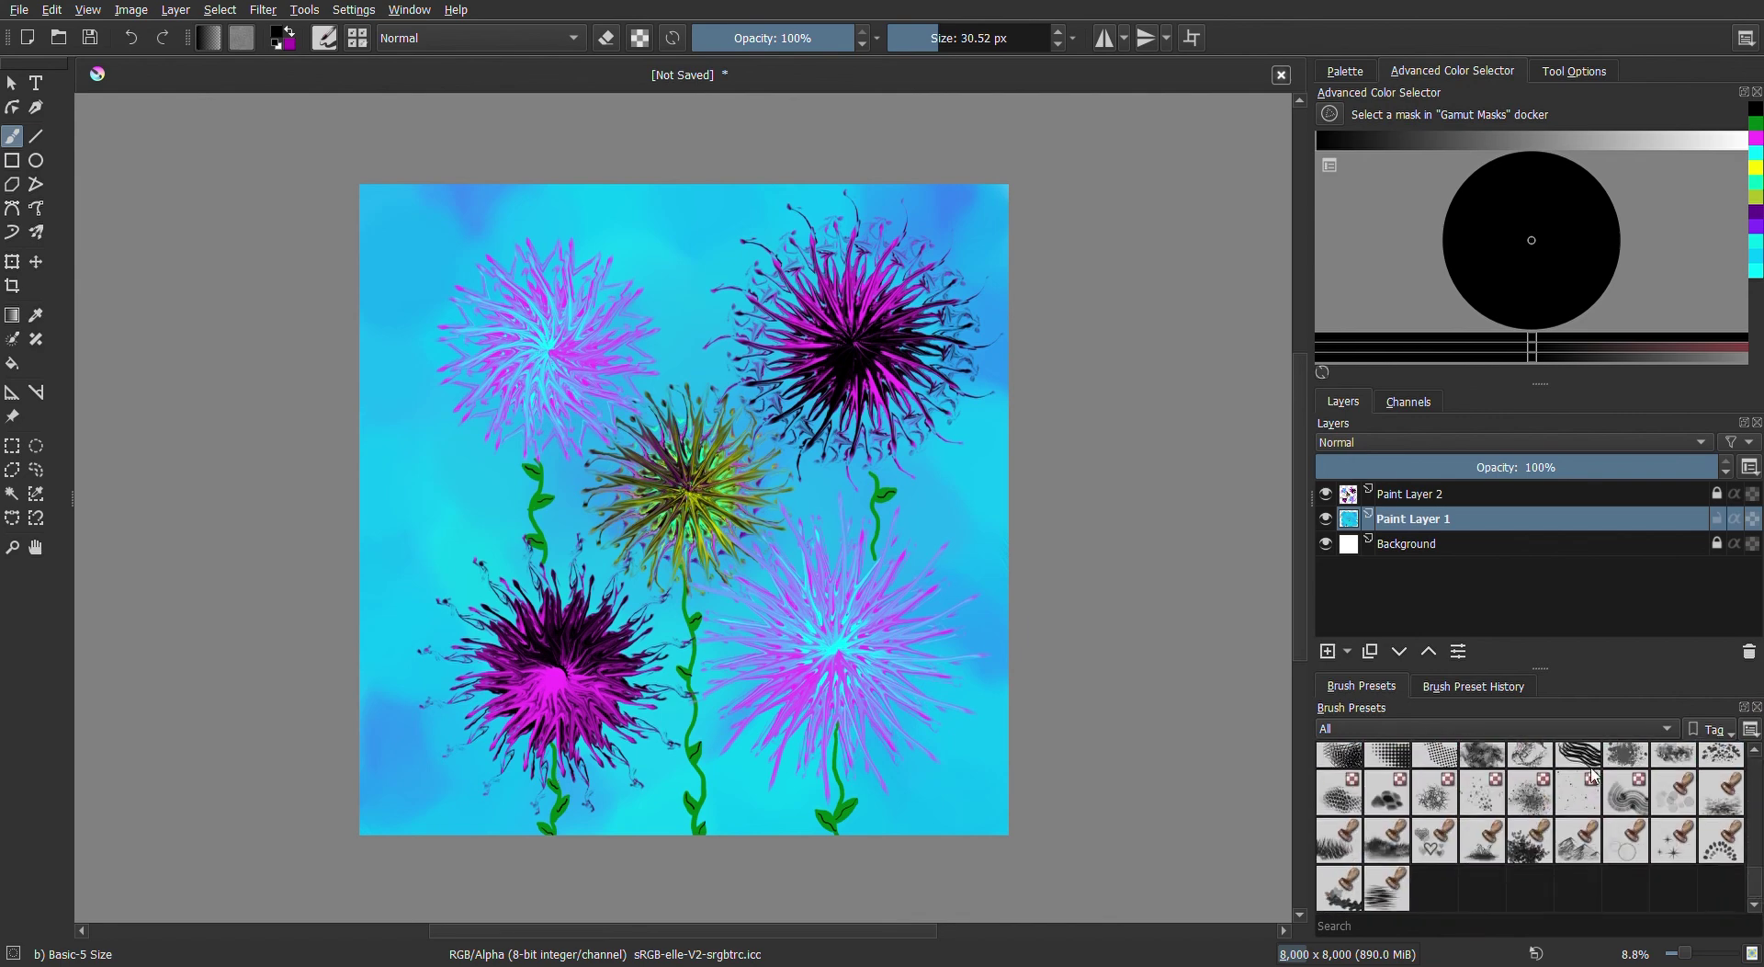
click(1593, 790)
click(1758, 152)
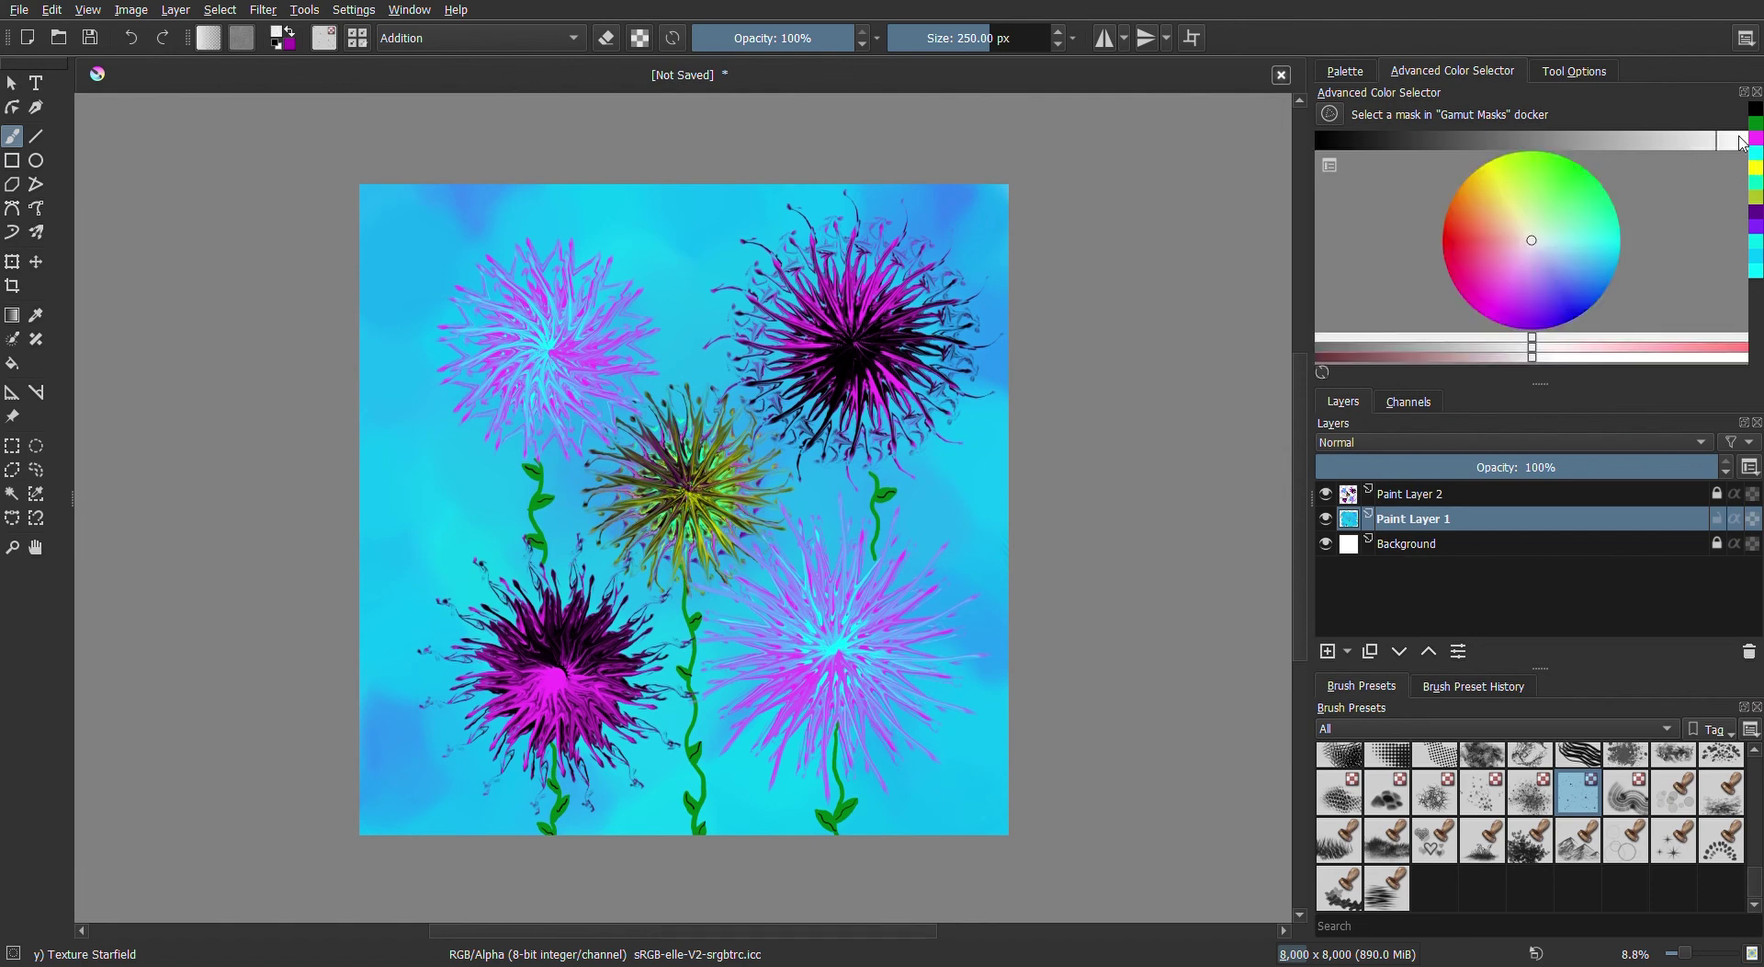
click(395, 204)
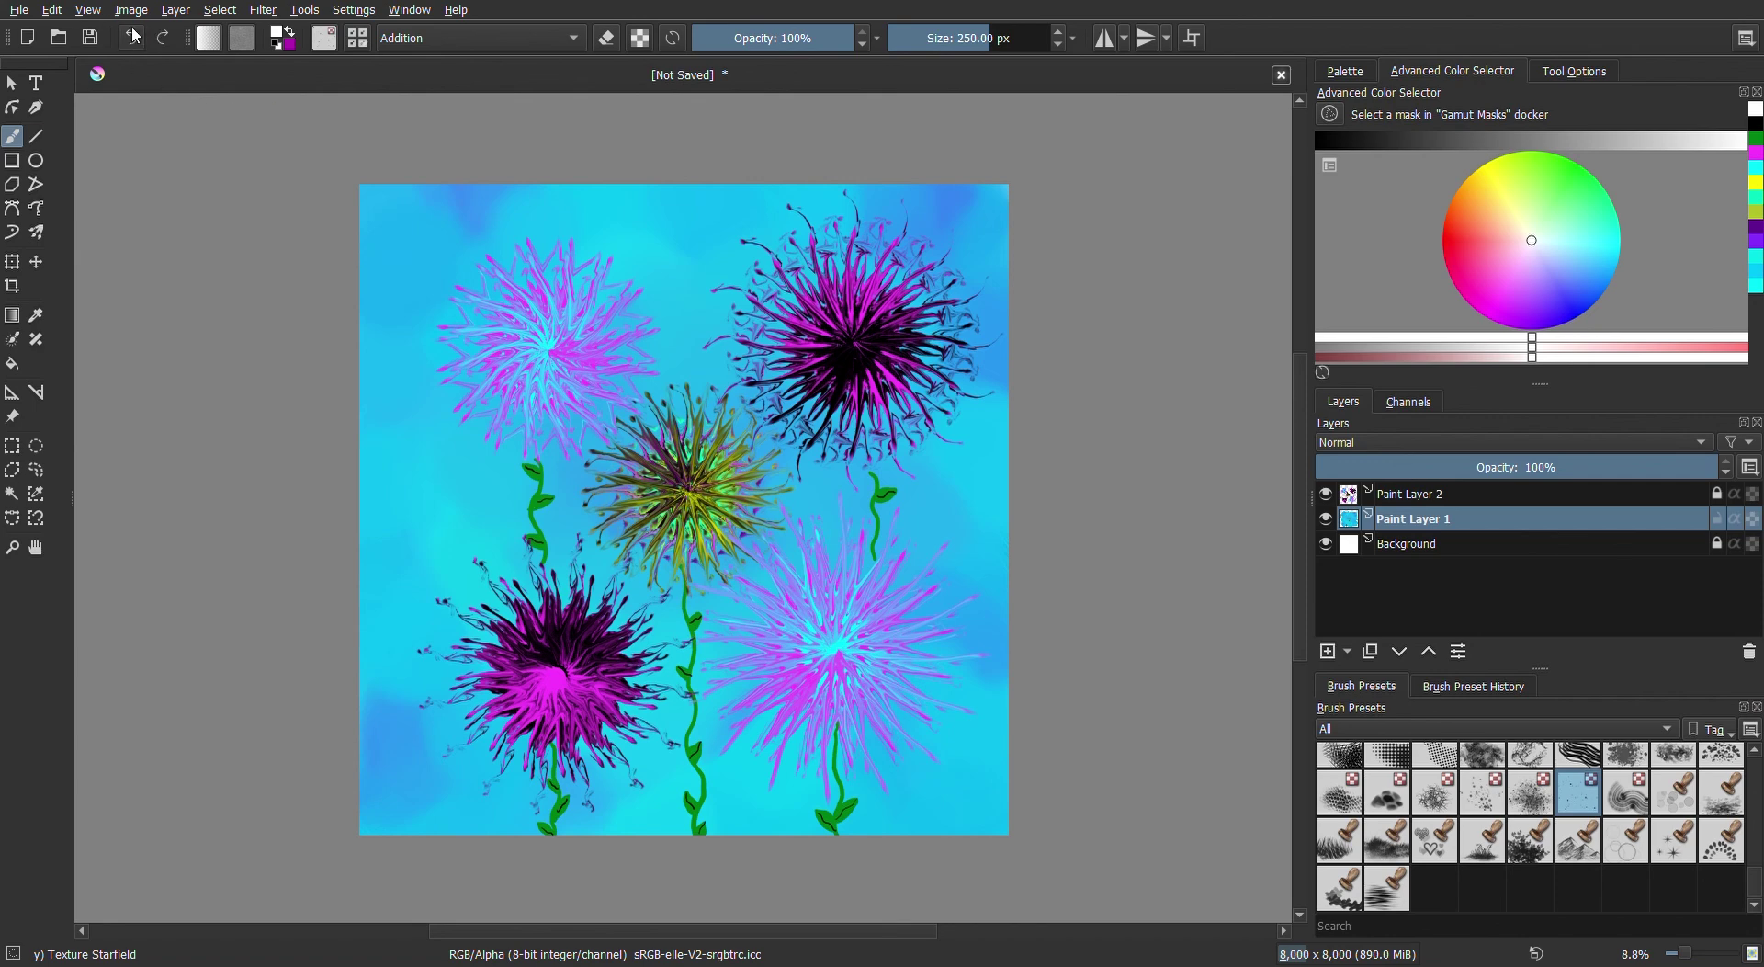
Enlarge the brush to 135 px and switch to the Texture Splat preset
click(1026, 37)
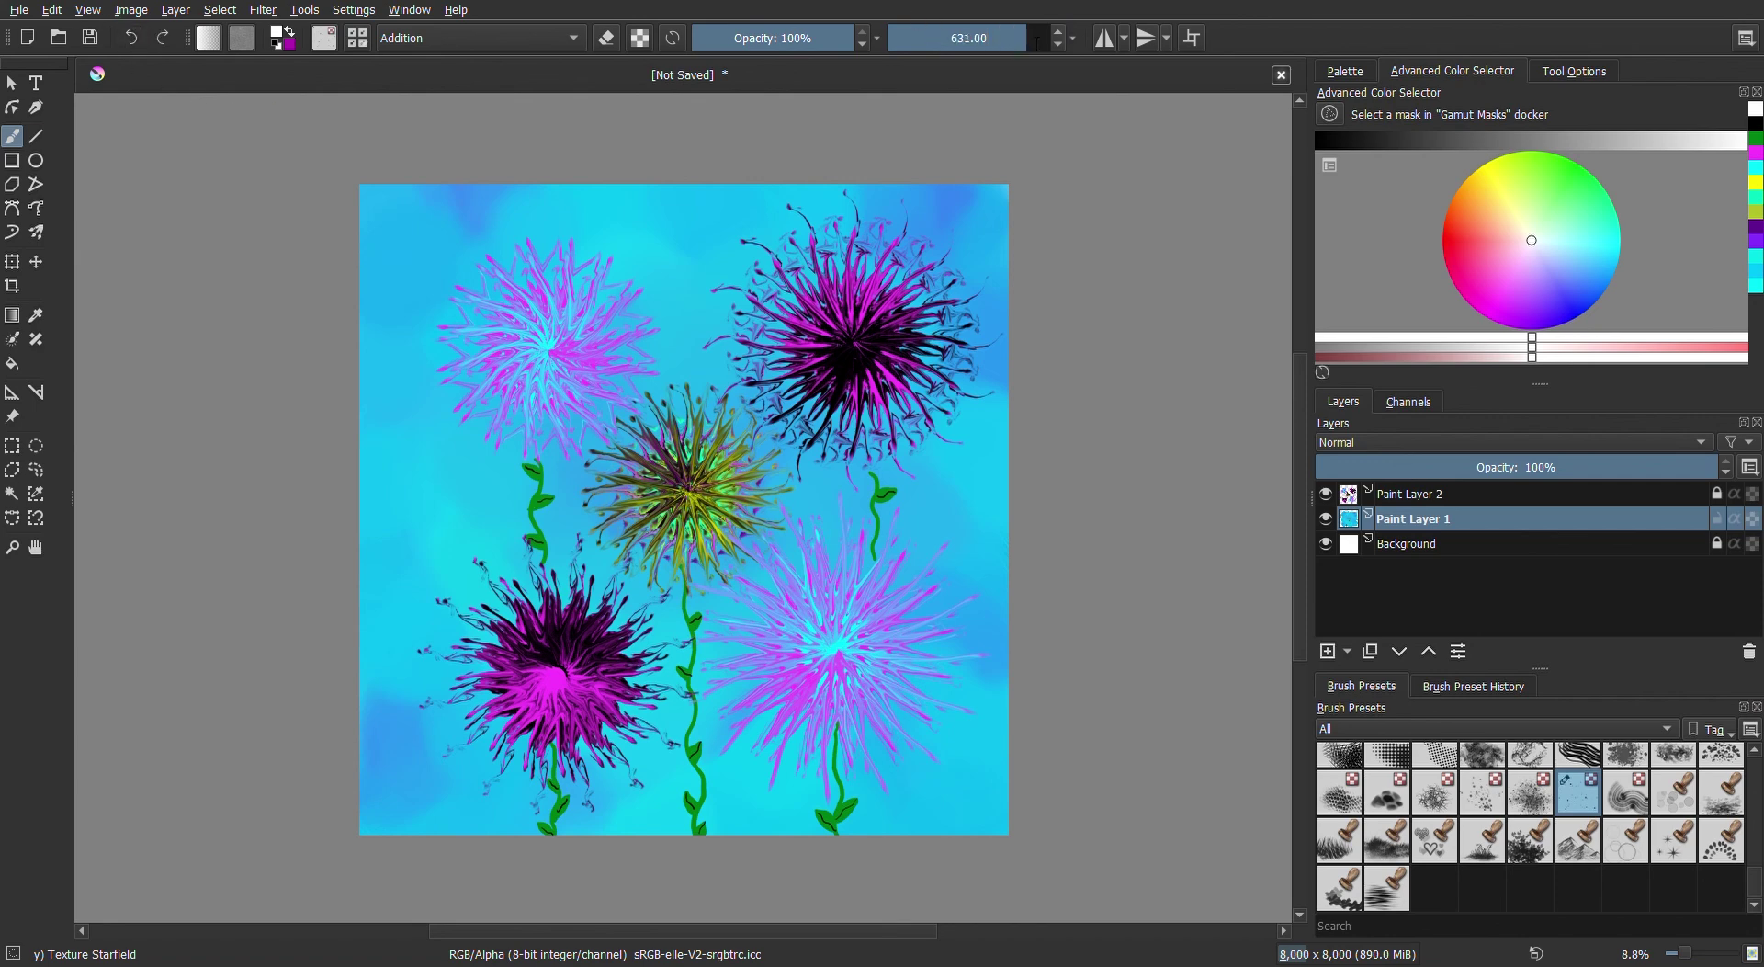
key(Return)
drag(1038, 44, 1089, 42)
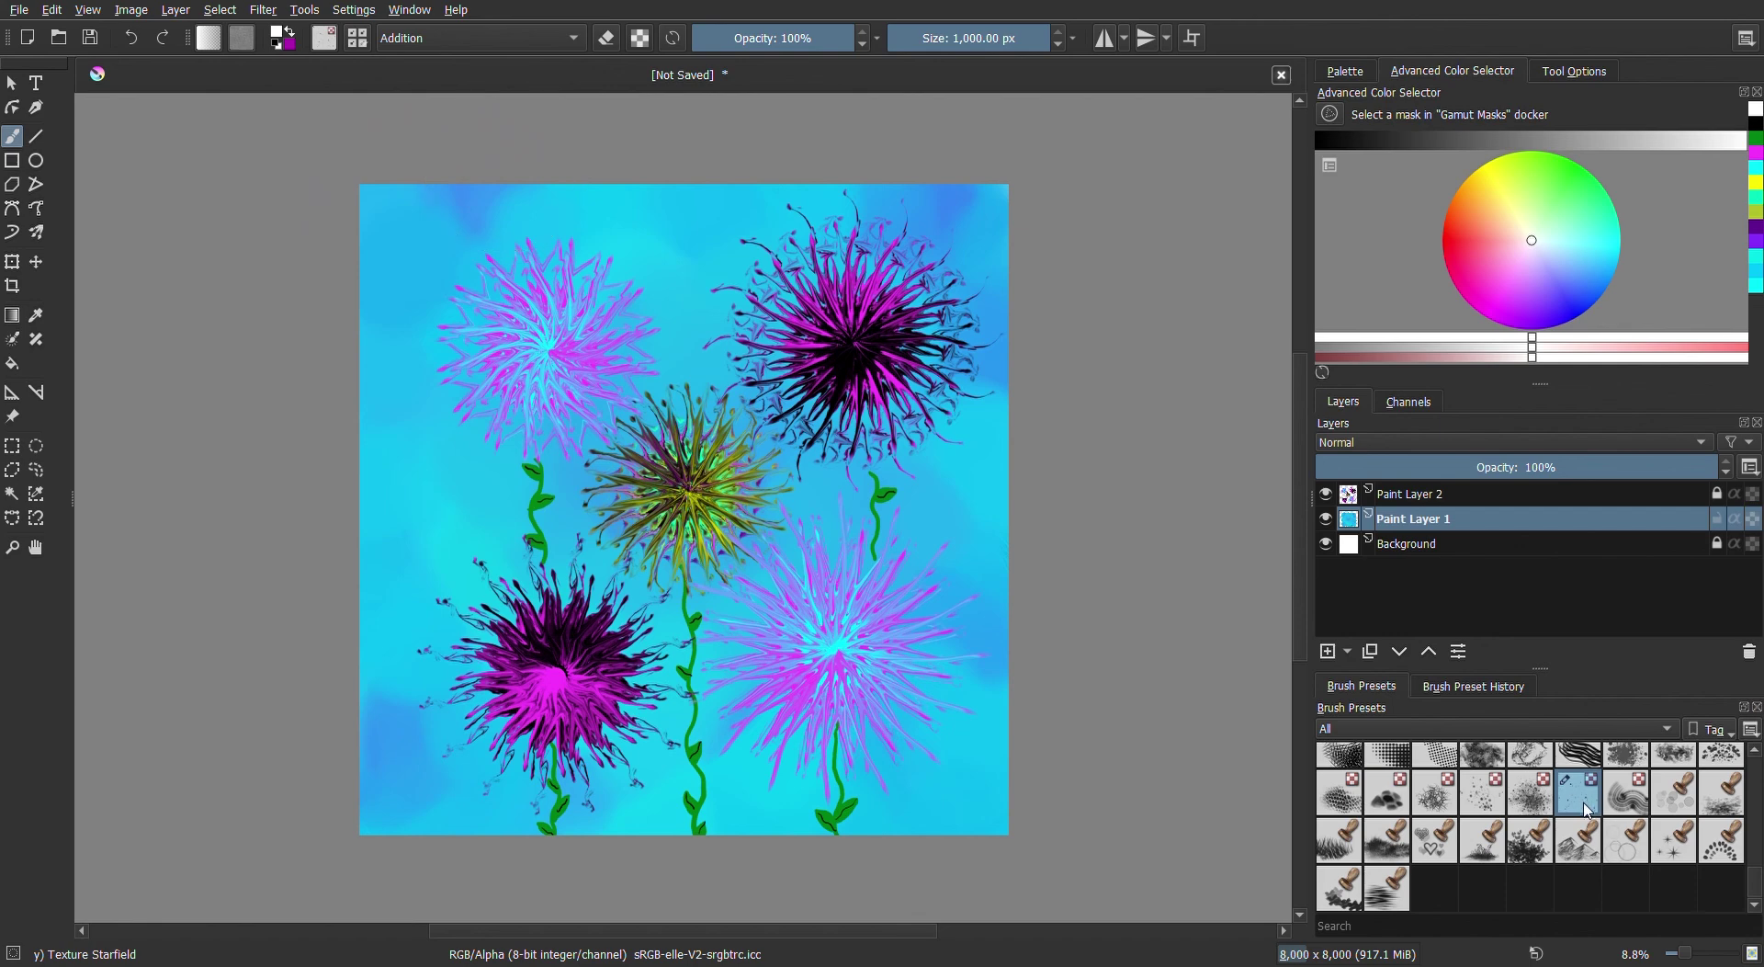
click(1496, 796)
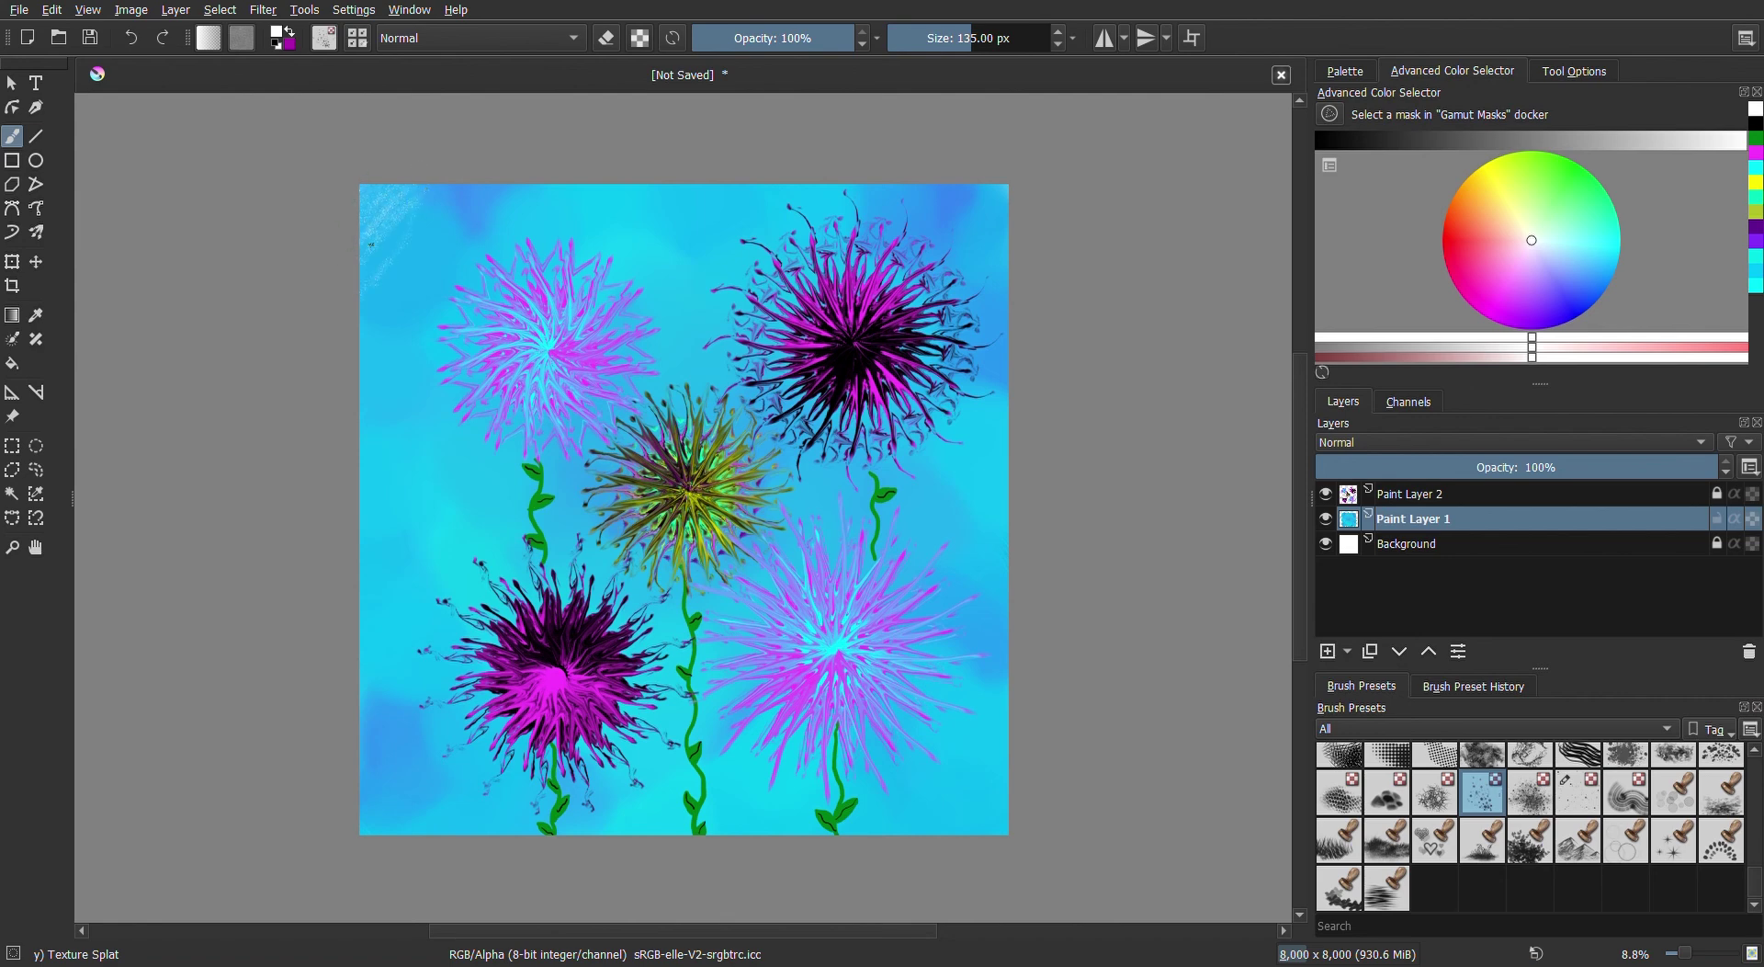
Undo the top-left splat and set the Texture Splat brush to 358.26 px for background sparkles
click(132, 38)
click(1004, 38)
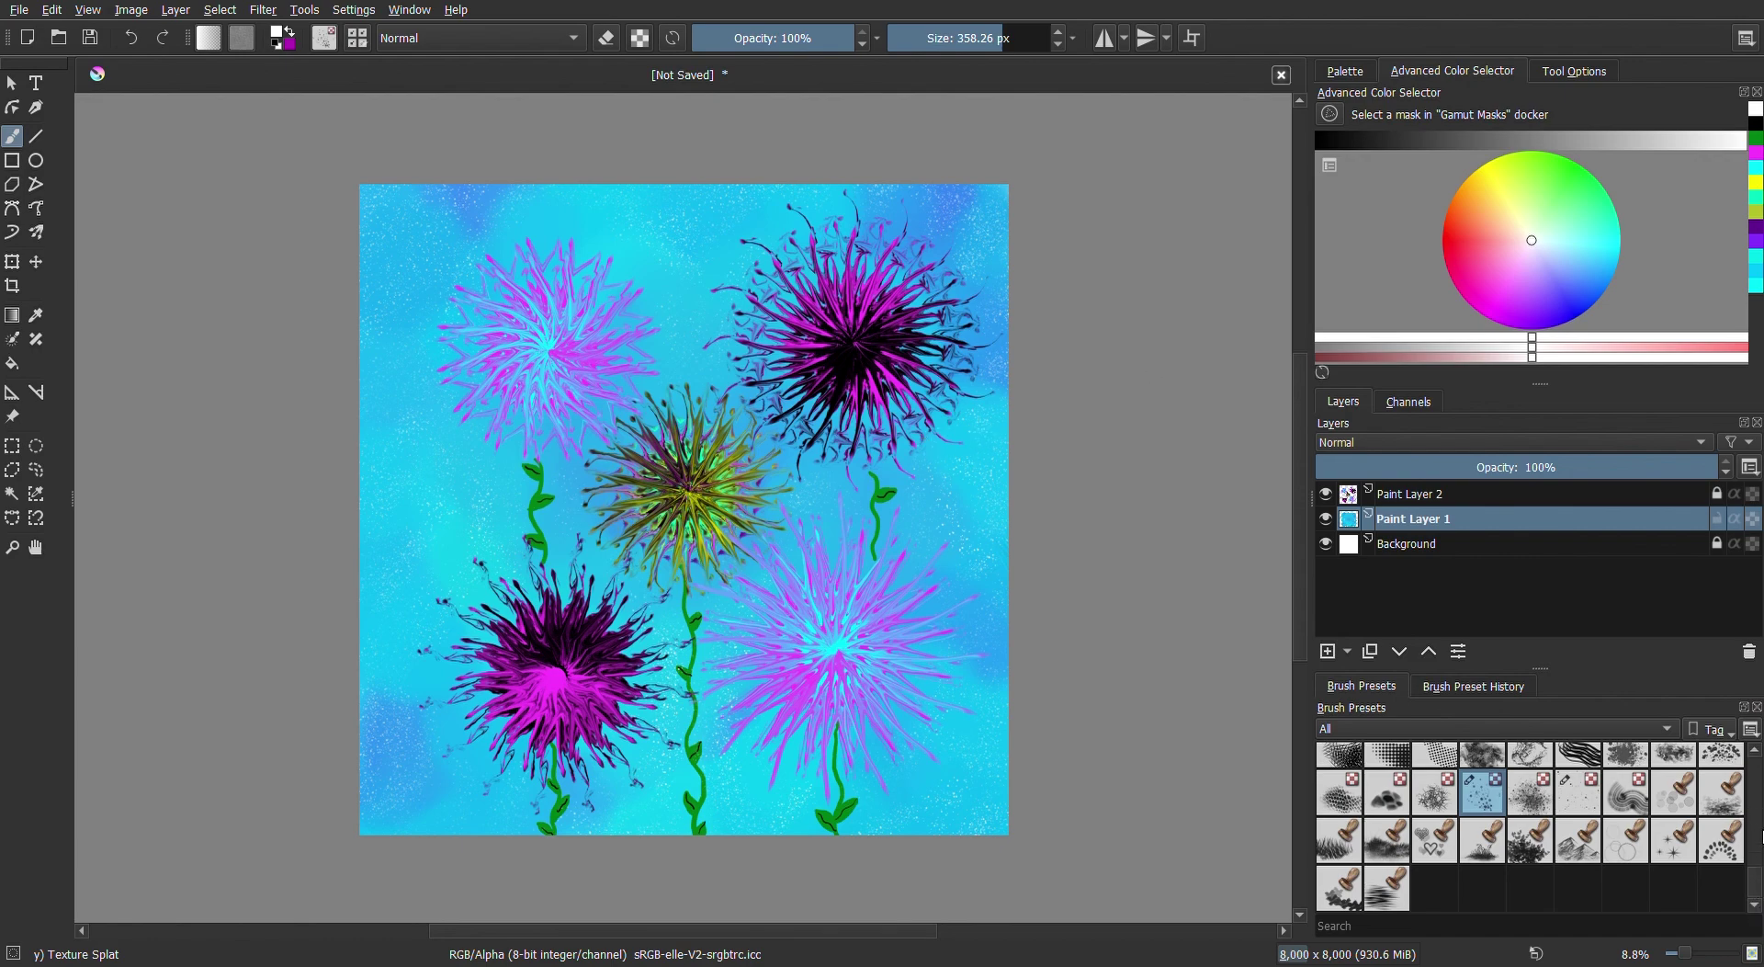
scroll(1759, 805, up, 5)
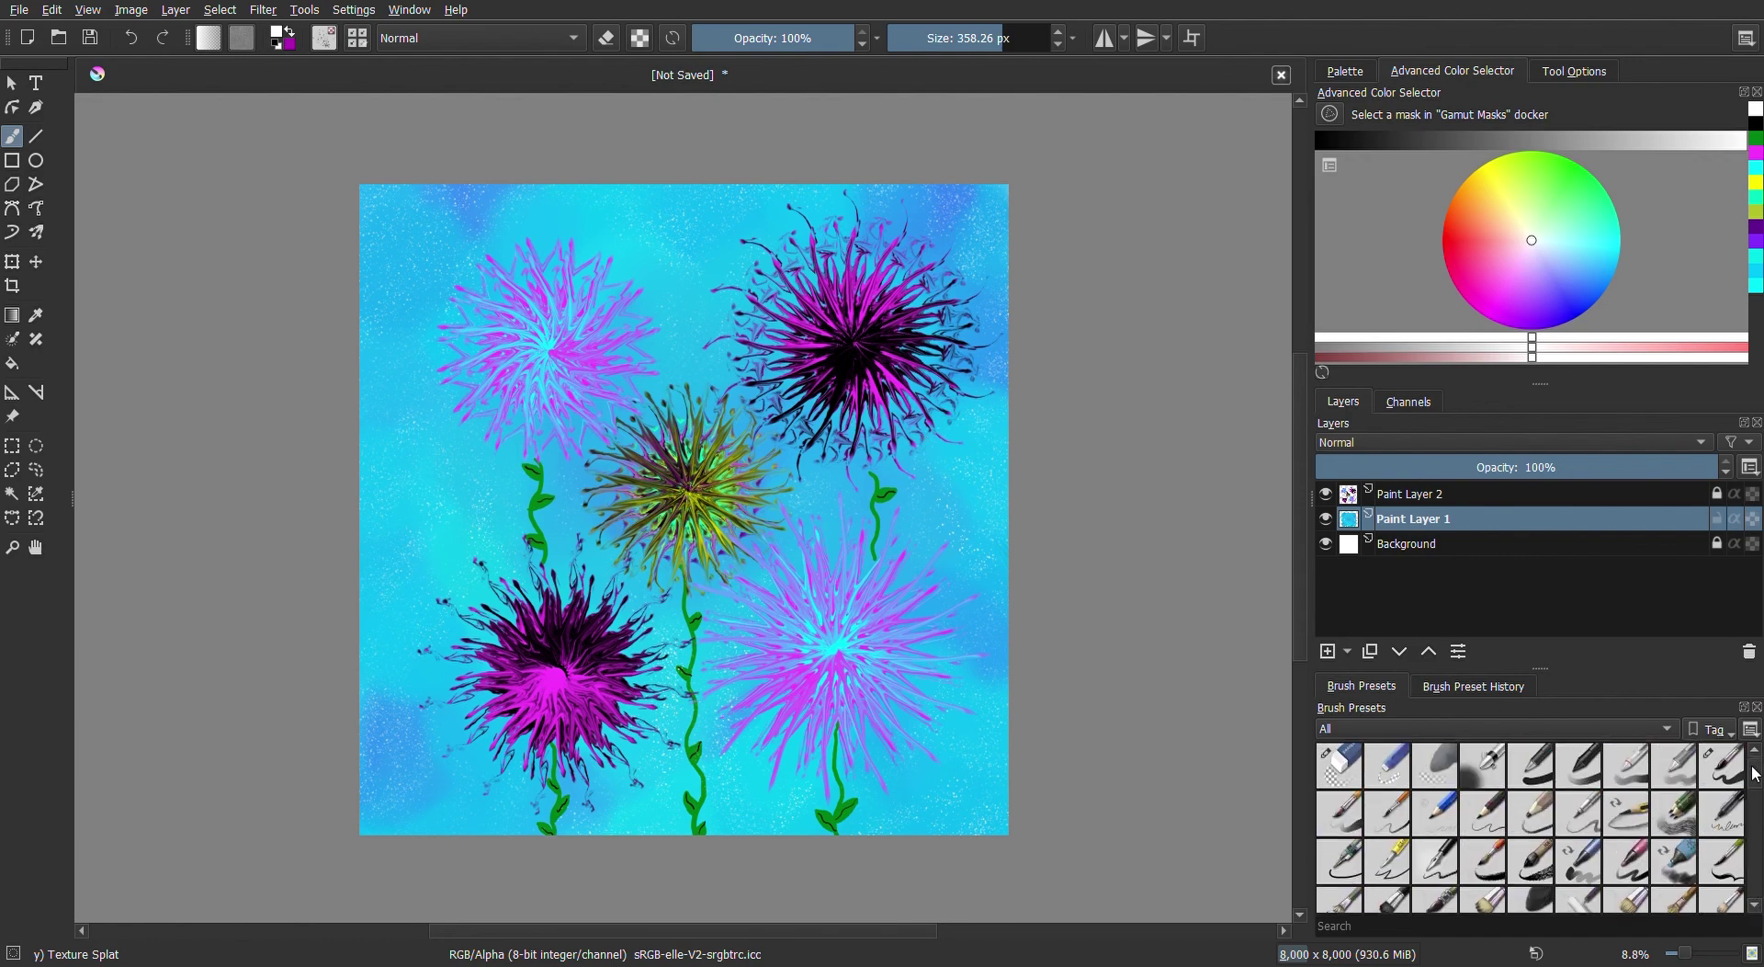
Draw a small magenta signature at bottom right with the Basic-5 Size pen
click(1745, 763)
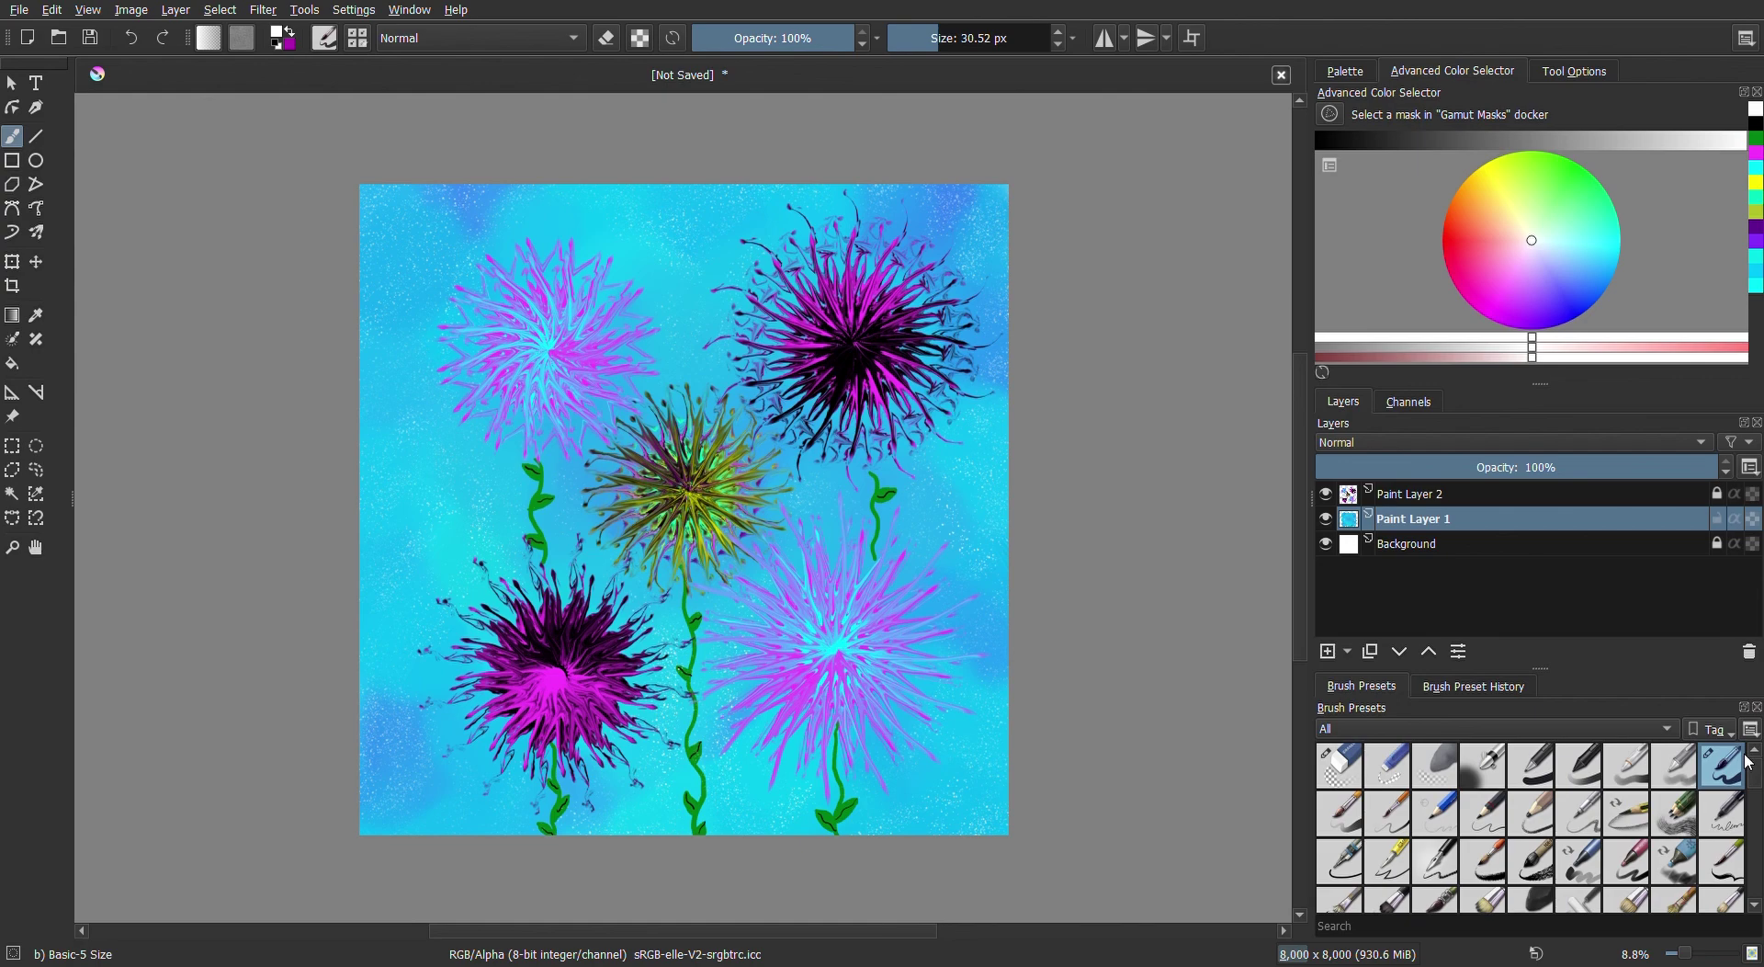
click(1758, 154)
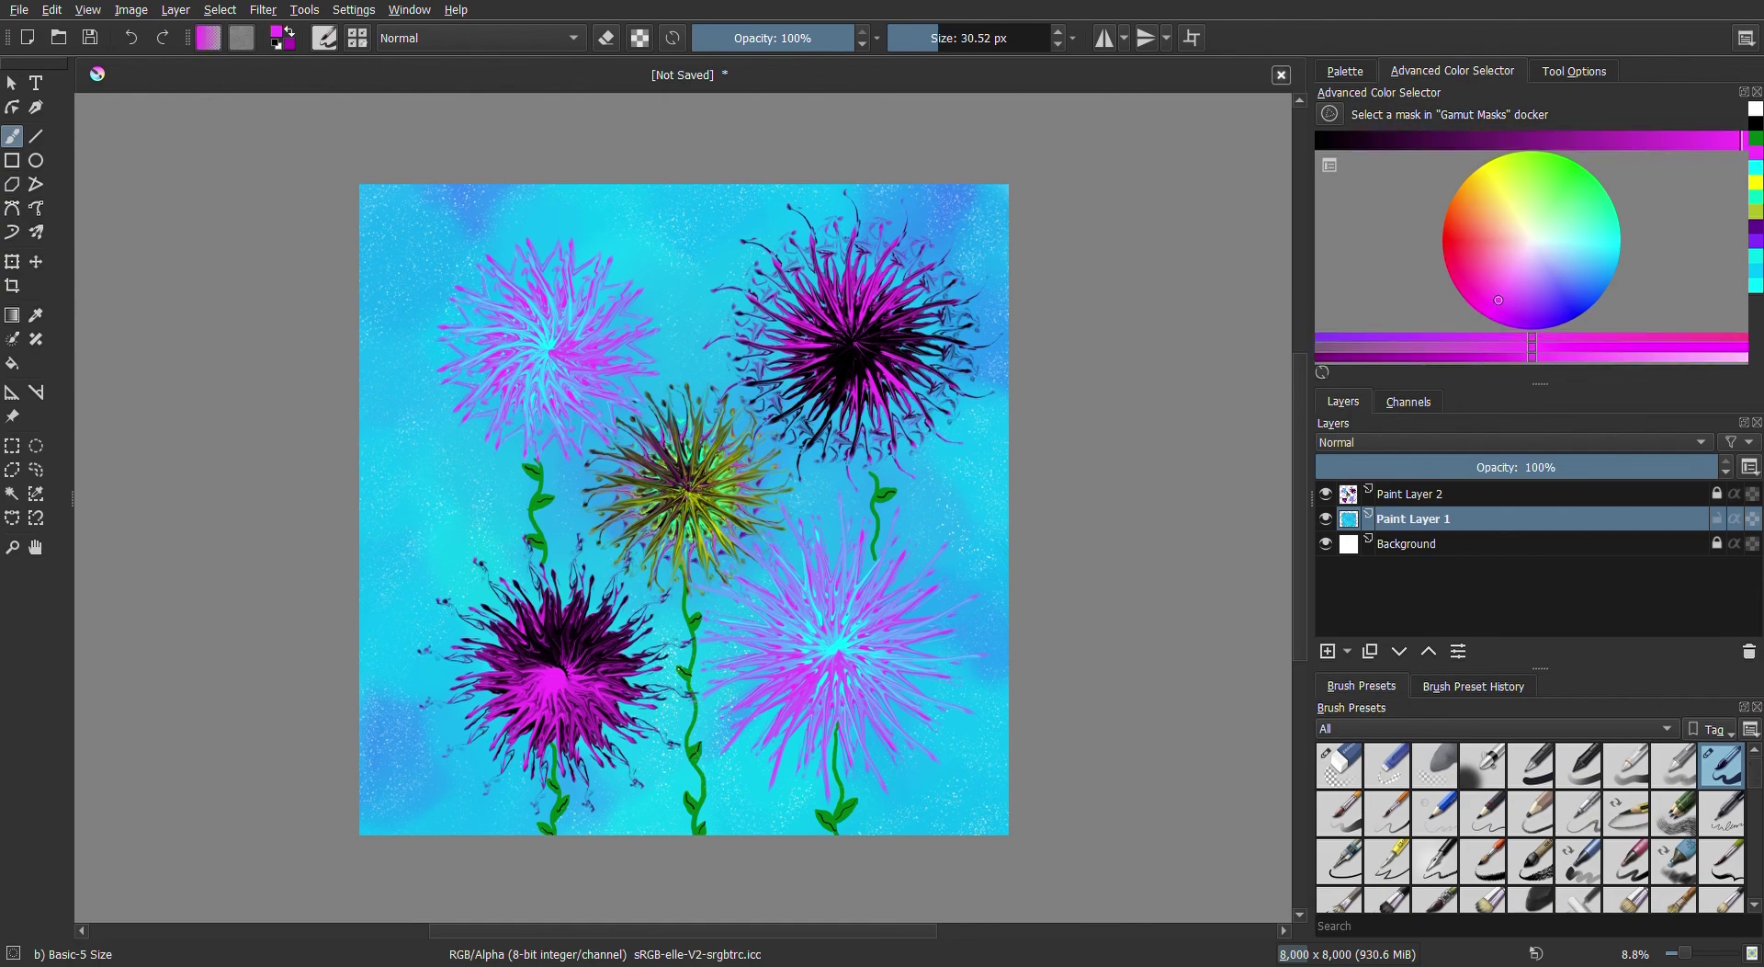
click(960, 811)
drag(985, 788, 984, 801)
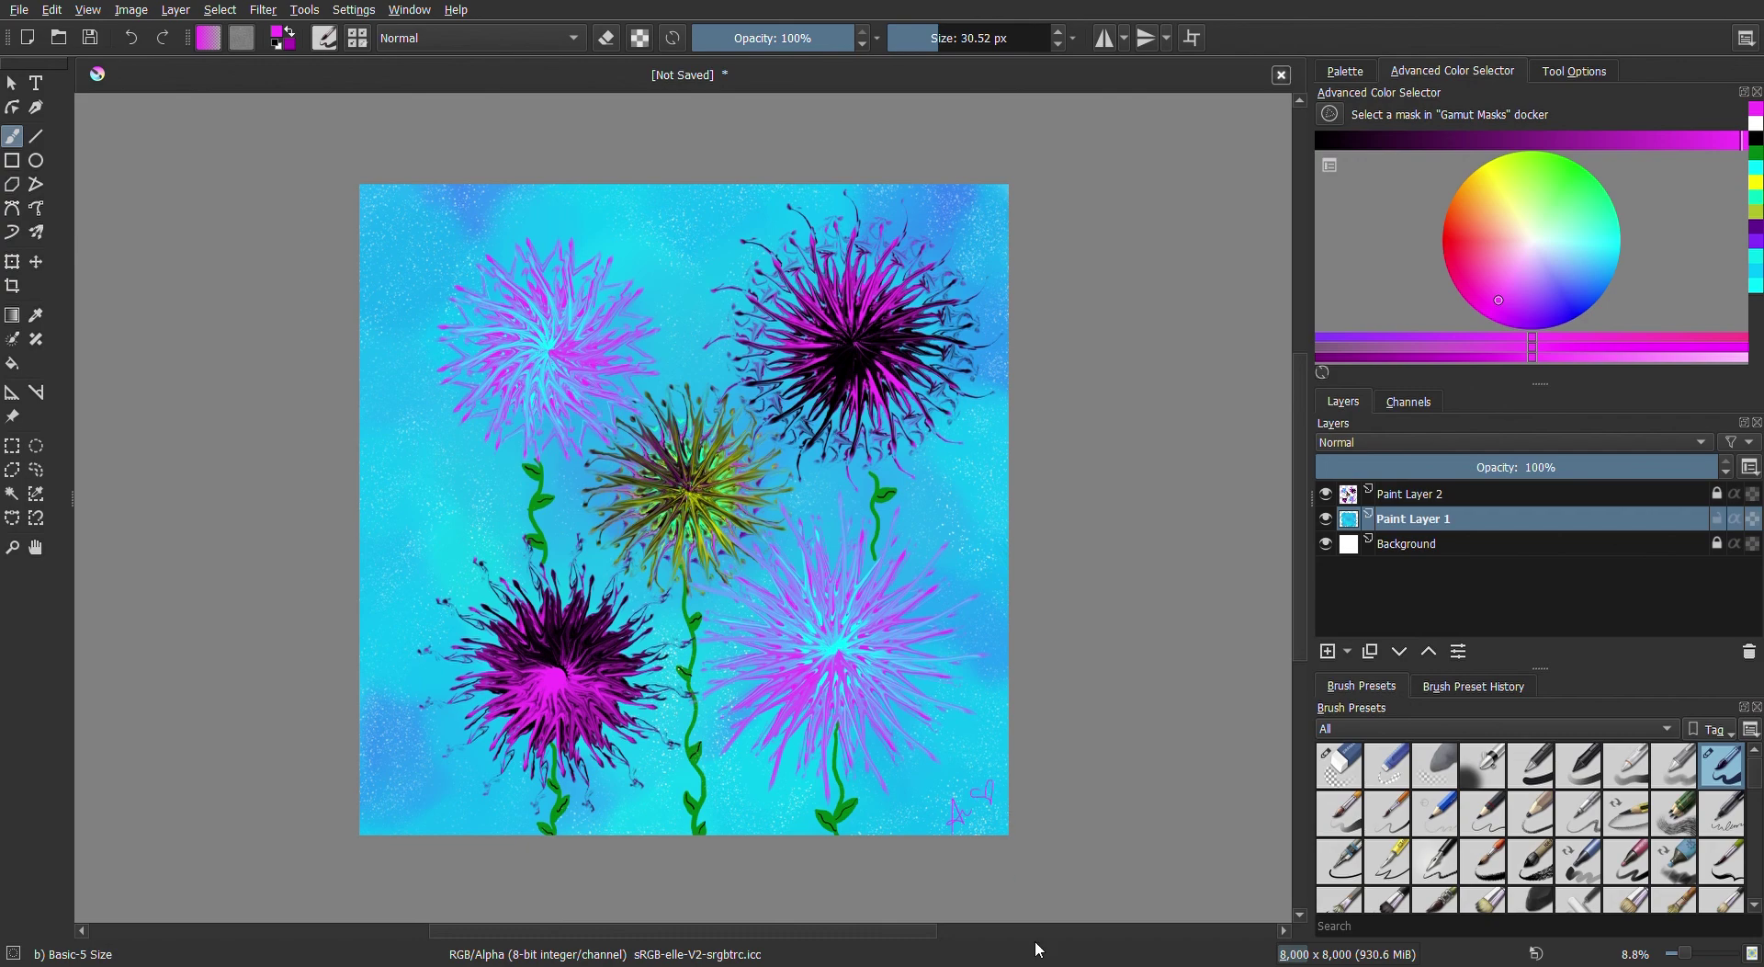